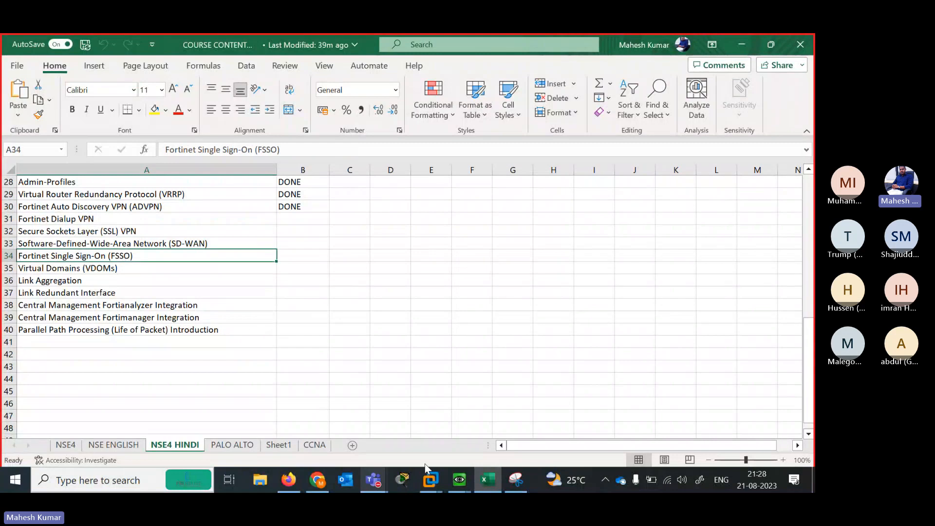
Switch from Excel to the FortiGate DIALUP-VPN FSSO lab topology in Firefox
{"action": "left_click", "coordinate": [288, 482]}
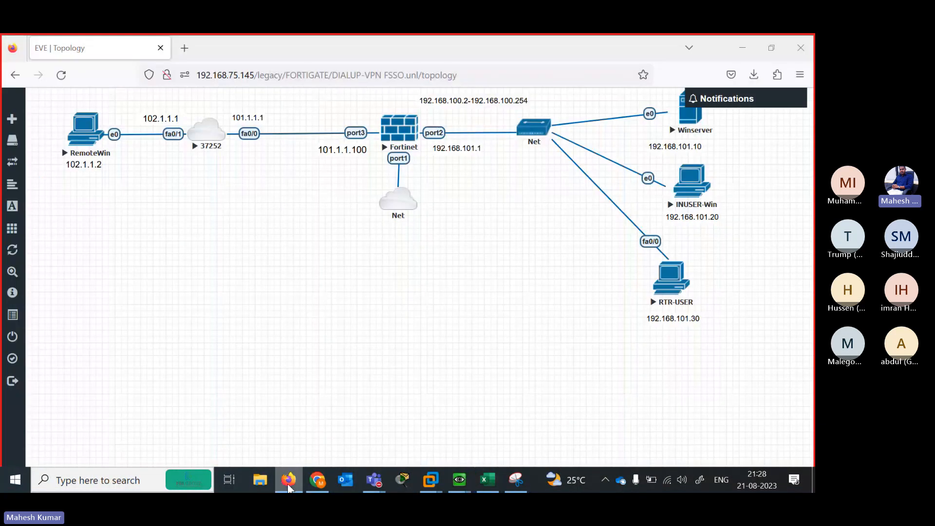
Bring up the Snipping Tool capture of the EVE dial-up VPN lab topology
{"action": "left_click", "coordinate": [517, 481]}
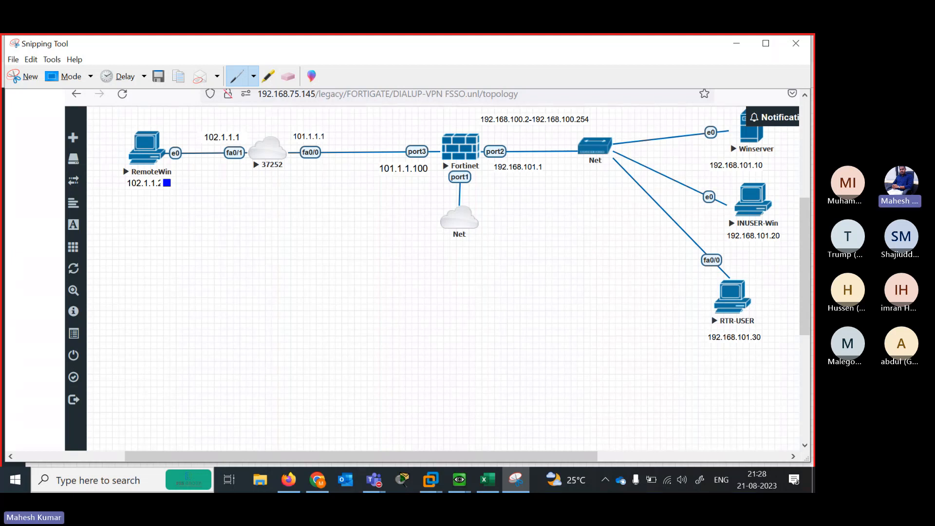
Draw a boxed HO label and a circled BO label below the topology
{"action": "left_click_drag", "start_coordinate": [175, 231], "coordinate": [175, 258]}
{"action": "left_click_drag", "start_coordinate": [144, 299], "coordinate": [144, 316]}
{"action": "left_click_drag", "start_coordinate": [143, 307], "coordinate": [152, 307]}
{"action": "mouse_move", "coordinate": [152, 298]}
{"action": "left_mouse_down"}
{"action": "mouse_move", "coordinate": [152, 314]}
{"action": "mouse_move", "coordinate": [162, 303]}
{"action": "mouse_move", "coordinate": [176, 324]}
{"action": "mouse_move", "coordinate": [163, 327]}
{"action": "left_mouse_up"}
{"action": "left_click_drag", "start_coordinate": [425, 256], "coordinate": [429, 271]}
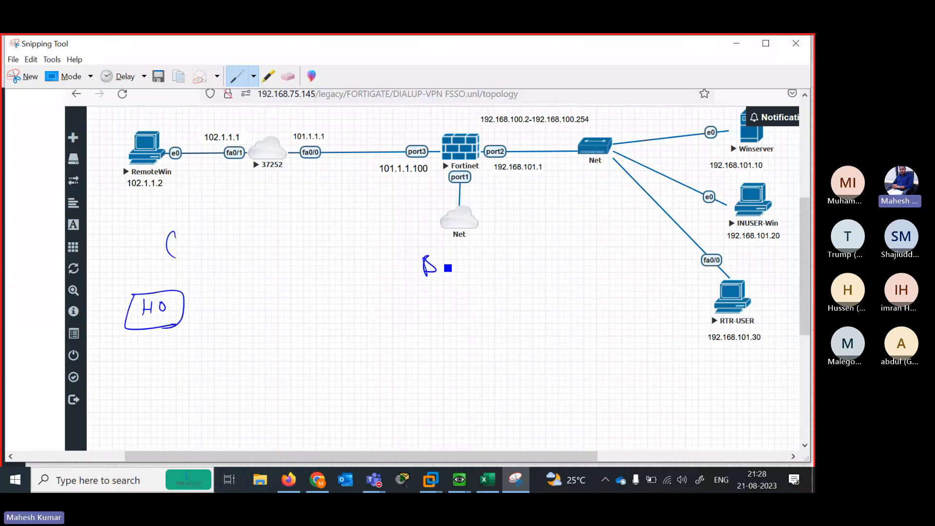
{"action": "mouse_move", "coordinate": [445, 341]}
{"action": "left_mouse_down"}
{"action": "mouse_move", "coordinate": [445, 360]}
{"action": "mouse_move", "coordinate": [461, 343]}
{"action": "mouse_move", "coordinate": [441, 328]}
{"action": "left_mouse_up"}
{"action": "mouse_move", "coordinate": [447, 261]}
{"action": "left_mouse_down"}
{"action": "mouse_move", "coordinate": [432, 291]}
{"action": "mouse_move", "coordinate": [428, 251]}
{"action": "left_mouse_up"}
Draw links from the head office through the cloud to both branch offices
{"action": "mouse_move", "coordinate": [185, 295]}
{"action": "left_mouse_down"}
{"action": "mouse_move", "coordinate": [255, 274]}
{"action": "mouse_move", "coordinate": [307, 273]}
{"action": "mouse_move", "coordinate": [304, 265]}
{"action": "mouse_move", "coordinate": [403, 271]}
{"action": "left_mouse_up"}
{"action": "mouse_move", "coordinate": [302, 280]}
{"action": "left_mouse_down"}
{"action": "mouse_move", "coordinate": [423, 341]}
{"action": "mouse_move", "coordinate": [306, 297]}
{"action": "mouse_move", "coordinate": [324, 290]}
{"action": "left_mouse_up"}
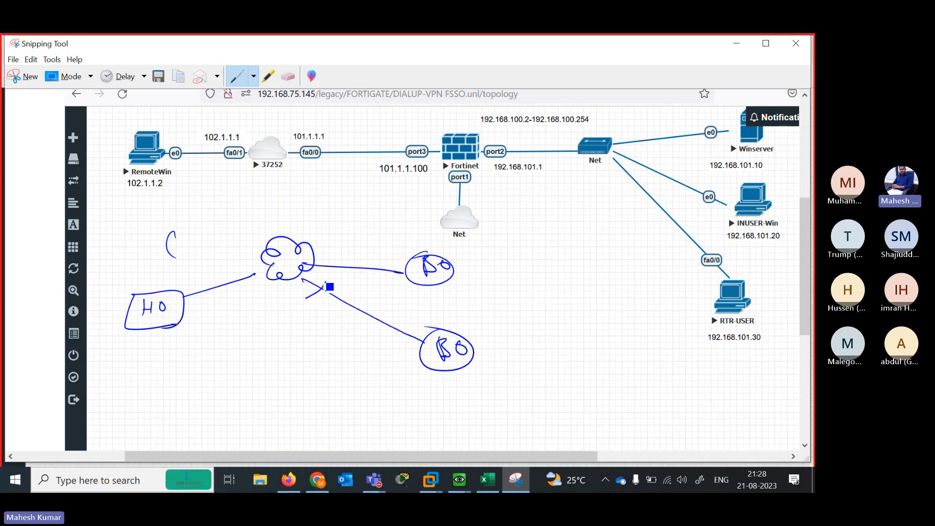
{"action": "left_click_drag", "start_coordinate": [343, 259], "coordinate": [334, 267]}
{"action": "left_click_drag", "start_coordinate": [239, 271], "coordinate": [252, 288]}
{"action": "mouse_move", "coordinate": [220, 259]}
{"action": "left_mouse_down"}
{"action": "mouse_move", "coordinate": [211, 273]}
{"action": "mouse_move", "coordinate": [239, 267]}
{"action": "left_mouse_up"}
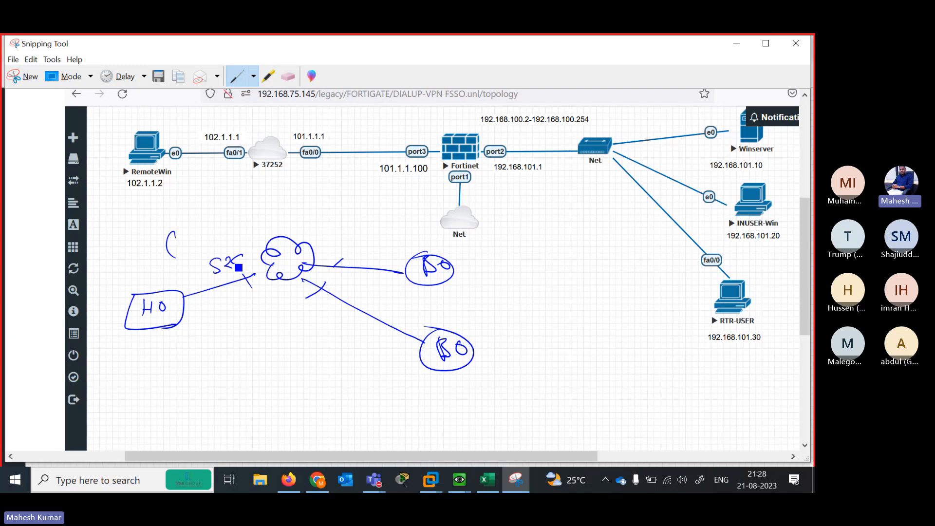
{"action": "left_click_drag", "start_coordinate": [169, 311], "coordinate": [180, 304]}
Sketch extra remote site circles below and link them to the cloud
{"action": "left_click_drag", "start_coordinate": [407, 386], "coordinate": [411, 403]}
{"action": "mouse_move", "coordinate": [326, 398]}
{"action": "left_mouse_down"}
{"action": "mouse_move", "coordinate": [323, 411]}
{"action": "mouse_move", "coordinate": [351, 418]}
{"action": "left_mouse_up"}
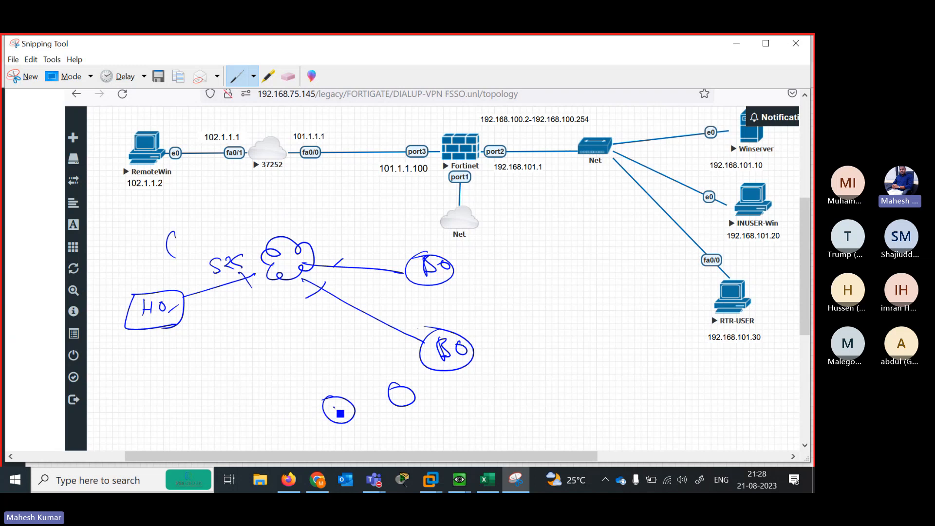
{"action": "left_click_drag", "start_coordinate": [411, 403], "coordinate": [401, 406]}
{"action": "mouse_move", "coordinate": [283, 288]}
{"action": "left_mouse_down"}
{"action": "mouse_move", "coordinate": [311, 403]}
{"action": "mouse_move", "coordinate": [354, 350]}
{"action": "mouse_move", "coordinate": [394, 388]}
{"action": "left_mouse_up"}
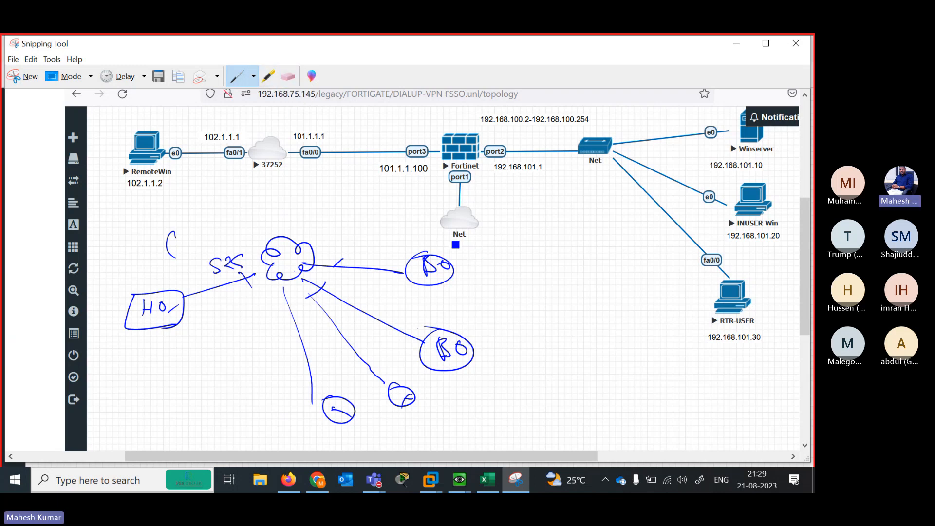
Loop around RTR-USER, draw a dividing line at port2, tick Winserver, and add an arrow
{"action": "left_click_drag", "start_coordinate": [721, 284], "coordinate": [709, 278]}
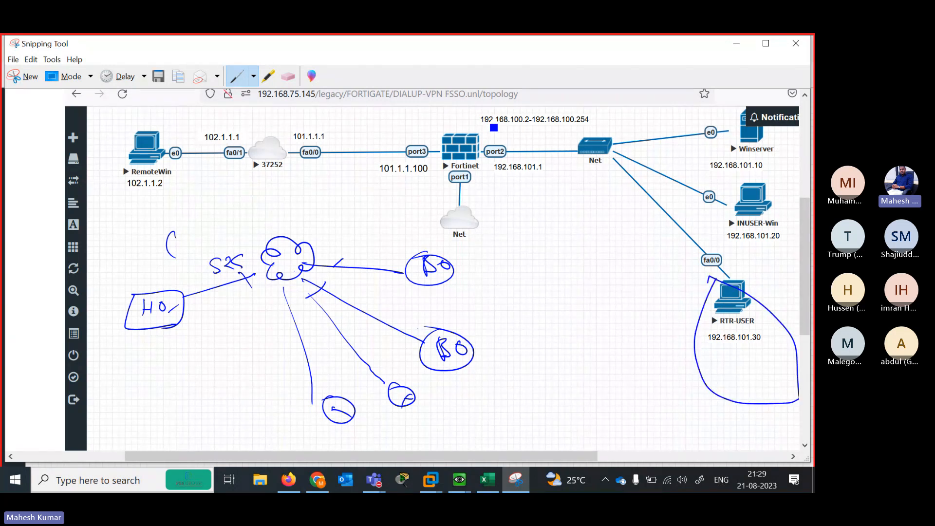
{"action": "left_click_drag", "start_coordinate": [478, 115], "coordinate": [496, 267]}
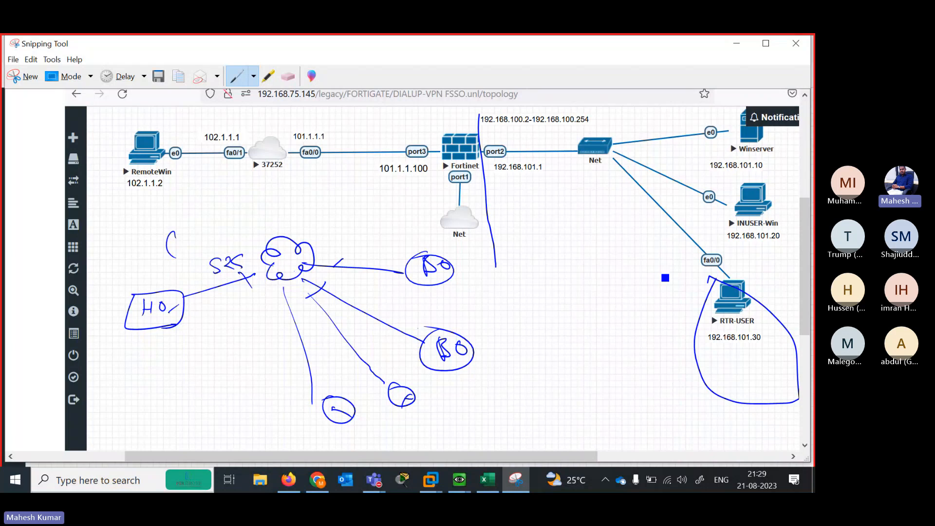
{"action": "left_click_drag", "start_coordinate": [714, 142], "coordinate": [762, 128]}
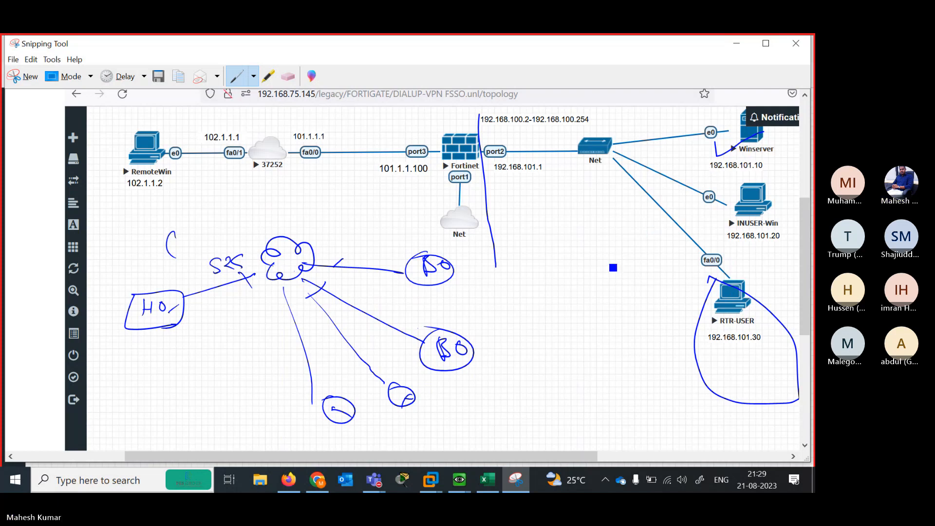
{"action": "left_click_drag", "start_coordinate": [701, 310], "coordinate": [668, 350]}
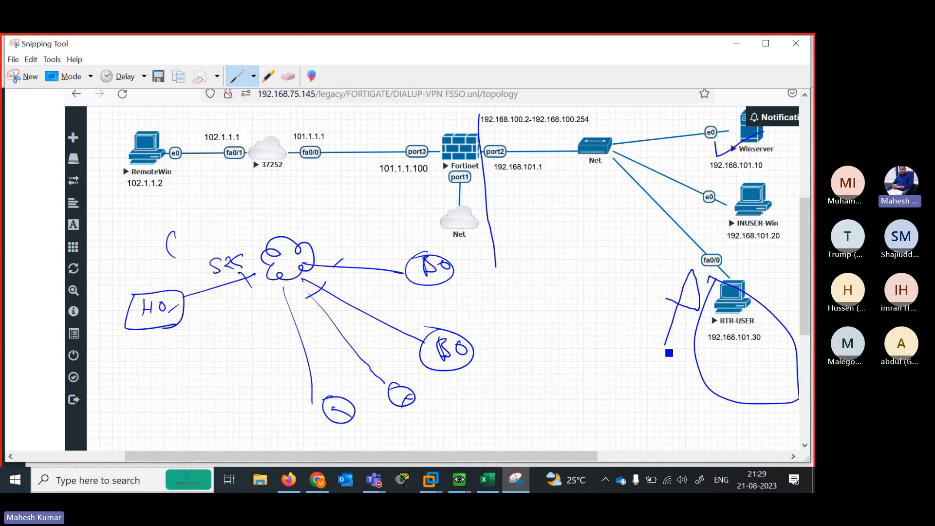
{"action": "left_click_drag", "start_coordinate": [666, 299], "coordinate": [699, 309]}
Tick RemoteWin's e0 link, underline 102.1.1.2, trace port3 and port2 links, add notes
{"action": "mouse_move", "coordinate": [170, 133]}
{"action": "left_mouse_down"}
{"action": "mouse_move", "coordinate": [188, 145]}
{"action": "mouse_move", "coordinate": [213, 111]}
{"action": "left_mouse_up"}
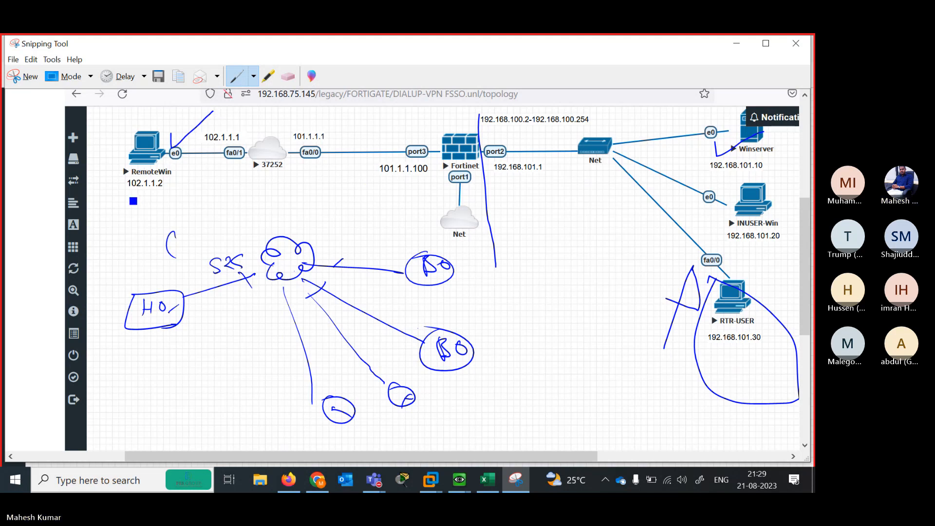
{"action": "left_click_drag", "start_coordinate": [131, 200], "coordinate": [166, 202]}
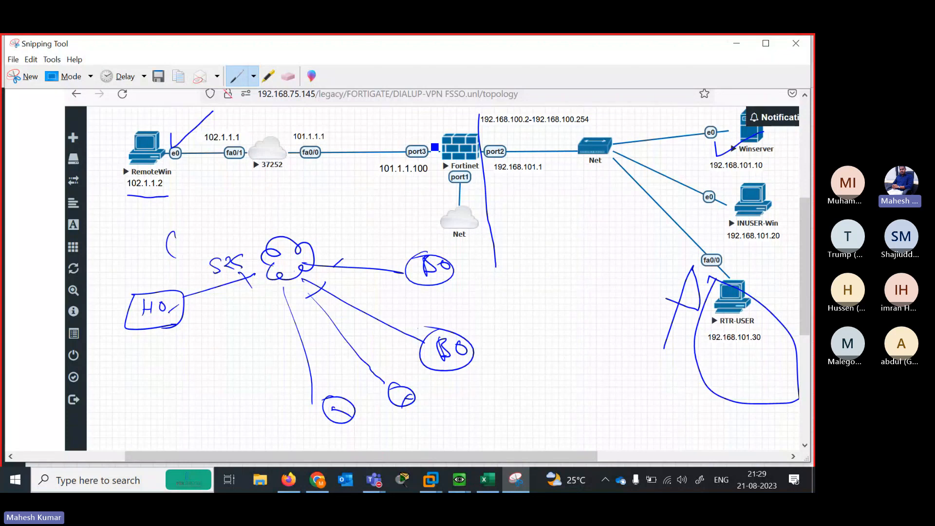
{"action": "mouse_move", "coordinate": [428, 142]}
{"action": "left_mouse_down"}
{"action": "mouse_move", "coordinate": [428, 174]}
{"action": "mouse_move", "coordinate": [270, 163]}
{"action": "left_mouse_up"}
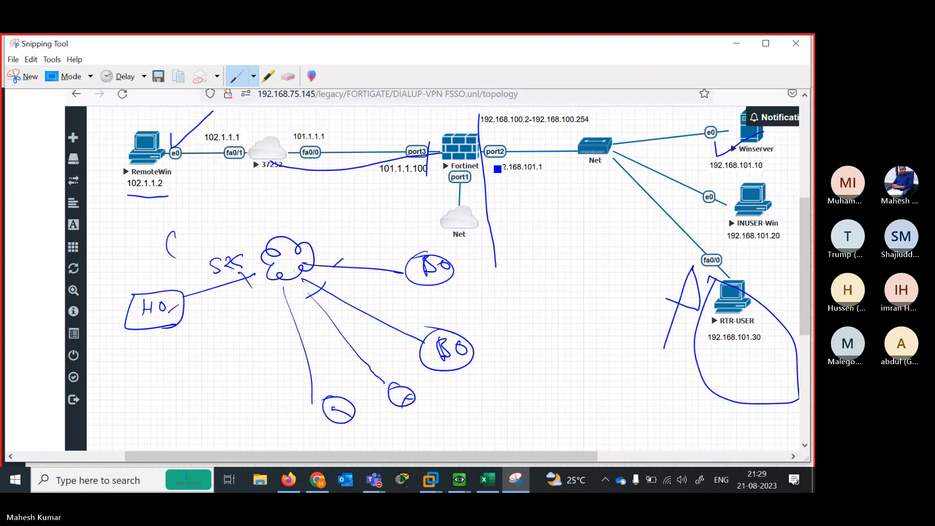
{"action": "left_click_drag", "start_coordinate": [488, 154], "coordinate": [604, 151]}
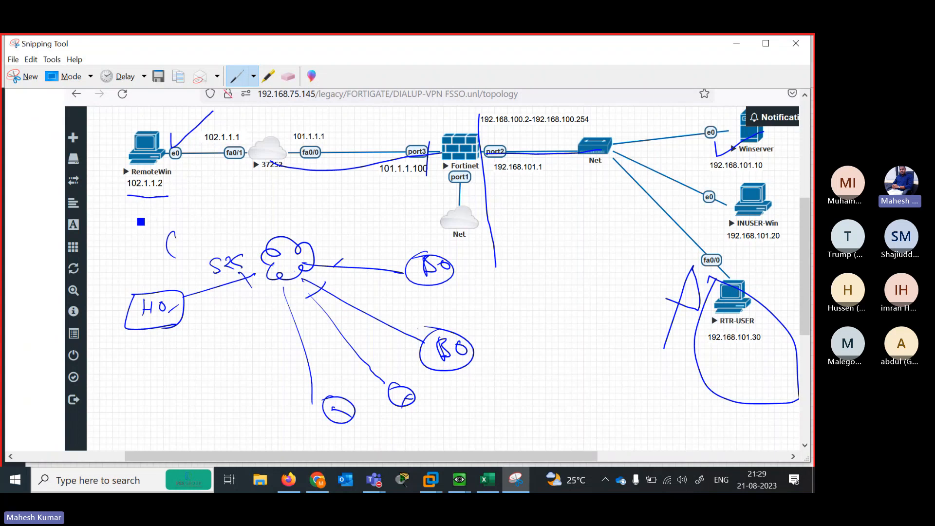
{"action": "mouse_move", "coordinate": [125, 222]}
{"action": "left_mouse_down"}
{"action": "mouse_move", "coordinate": [140, 238]}
{"action": "mouse_move", "coordinate": [125, 252]}
{"action": "left_mouse_up"}
{"action": "mouse_move", "coordinate": [145, 213]}
{"action": "left_mouse_down"}
{"action": "mouse_move", "coordinate": [174, 215]}
{"action": "mouse_move", "coordinate": [205, 197]}
{"action": "left_mouse_up"}
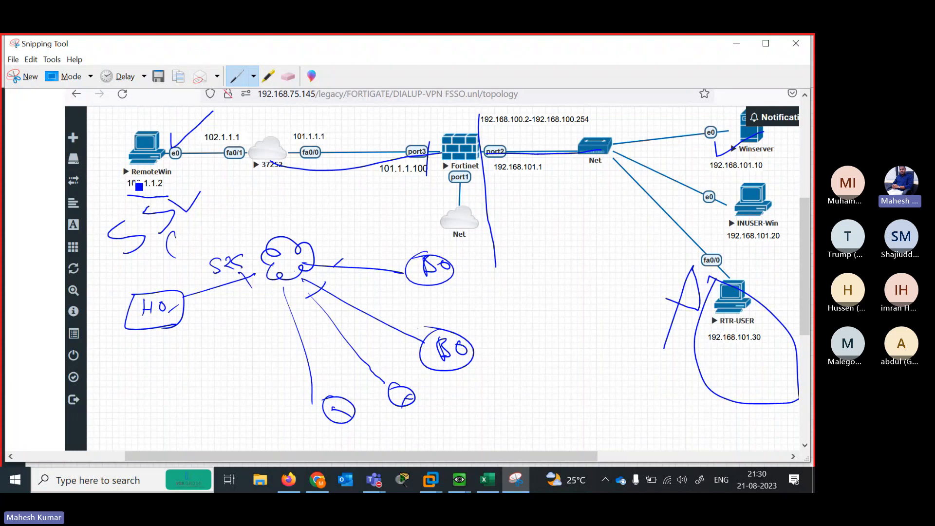
Tick 102.1.1.2, RTR-USER, RemoteWin and the Winserver e0 link
{"action": "mouse_move", "coordinate": [133, 180]}
{"action": "left_mouse_down"}
{"action": "mouse_move", "coordinate": [213, 182]}
{"action": "mouse_move", "coordinate": [216, 174]}
{"action": "left_mouse_up"}
{"action": "left_click_drag", "start_coordinate": [736, 282], "coordinate": [774, 268]}
{"action": "left_click_drag", "start_coordinate": [129, 147], "coordinate": [185, 119]}
{"action": "left_click_drag", "start_coordinate": [702, 126], "coordinate": [764, 133]}
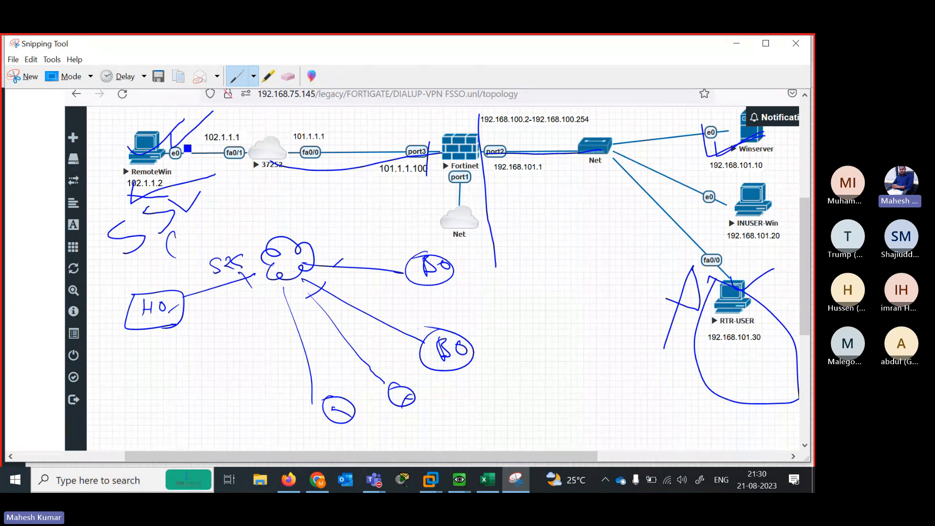
Draw tunnel arcs from RemoteWin to the Fortinet port3 and a curve toward RTR-USER
{"action": "mouse_move", "coordinate": [160, 140]}
{"action": "left_mouse_down"}
{"action": "mouse_move", "coordinate": [197, 107]}
{"action": "mouse_move", "coordinate": [343, 104]}
{"action": "mouse_move", "coordinate": [455, 147]}
{"action": "left_mouse_up"}
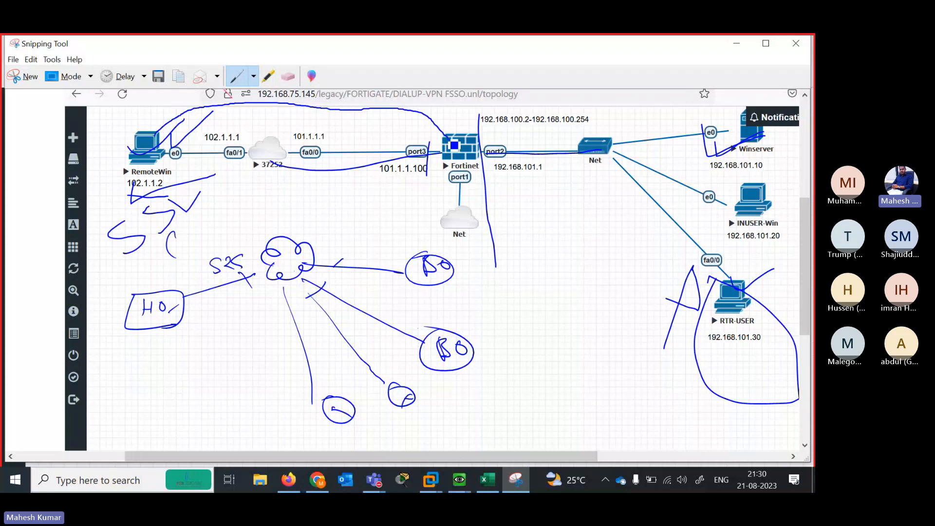
{"action": "mouse_move", "coordinate": [169, 146]}
{"action": "left_mouse_down"}
{"action": "mouse_move", "coordinate": [319, 125]}
{"action": "mouse_move", "coordinate": [433, 153]}
{"action": "left_mouse_up"}
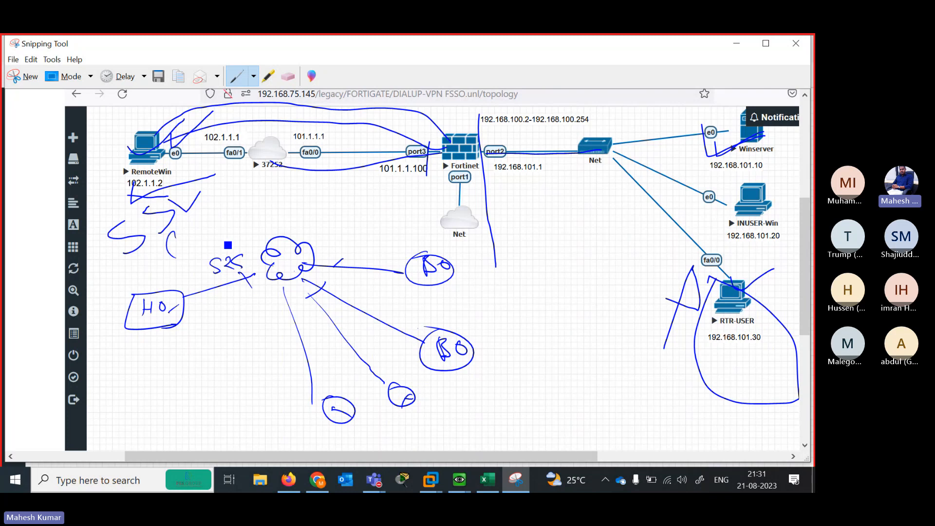
{"action": "mouse_move", "coordinate": [146, 156]}
{"action": "left_mouse_down"}
{"action": "mouse_move", "coordinate": [385, 125]}
{"action": "mouse_move", "coordinate": [452, 146]}
{"action": "left_mouse_up"}
{"action": "mouse_move", "coordinate": [141, 170]}
{"action": "left_mouse_down"}
{"action": "mouse_move", "coordinate": [278, 294]}
{"action": "mouse_move", "coordinate": [544, 351]}
{"action": "mouse_move", "coordinate": [679, 225]}
{"action": "mouse_move", "coordinate": [723, 146]}
{"action": "mouse_move", "coordinate": [768, 150]}
{"action": "left_mouse_up"}
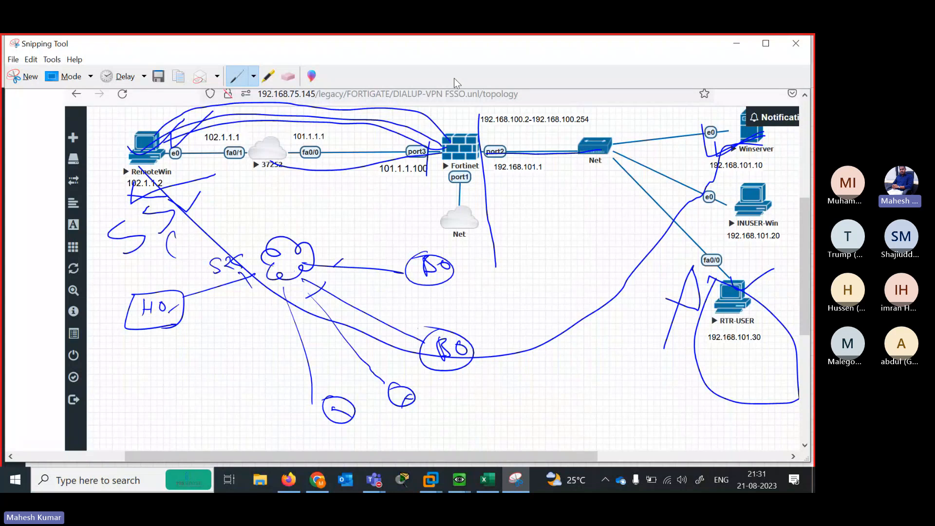
Erase the RemoteWin arcs and lower sketch strokes, then switch to the black pen
{"action": "left_click", "coordinate": [289, 76]}
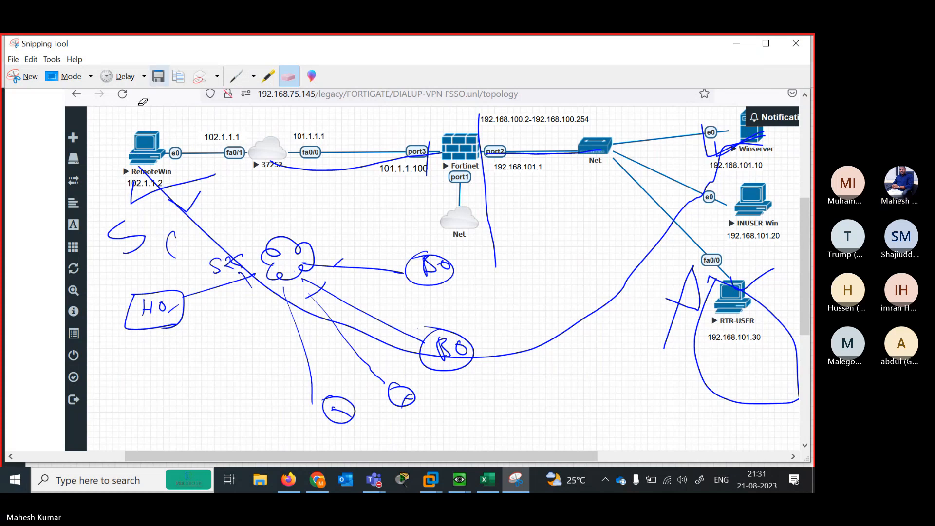
{"action": "left_click_drag", "start_coordinate": [160, 193], "coordinate": [182, 100]}
{"action": "mouse_move", "coordinate": [198, 217]}
{"action": "left_mouse_down"}
{"action": "mouse_move", "coordinate": [131, 202]}
{"action": "mouse_move", "coordinate": [142, 249]}
{"action": "mouse_move", "coordinate": [206, 225]}
{"action": "mouse_move", "coordinate": [264, 279]}
{"action": "mouse_move", "coordinate": [177, 299]}
{"action": "mouse_move", "coordinate": [161, 316]}
{"action": "mouse_move", "coordinate": [428, 273]}
{"action": "mouse_move", "coordinate": [453, 360]}
{"action": "mouse_move", "coordinate": [292, 273]}
{"action": "mouse_move", "coordinate": [356, 153]}
{"action": "mouse_move", "coordinate": [480, 93]}
{"action": "left_mouse_up"}
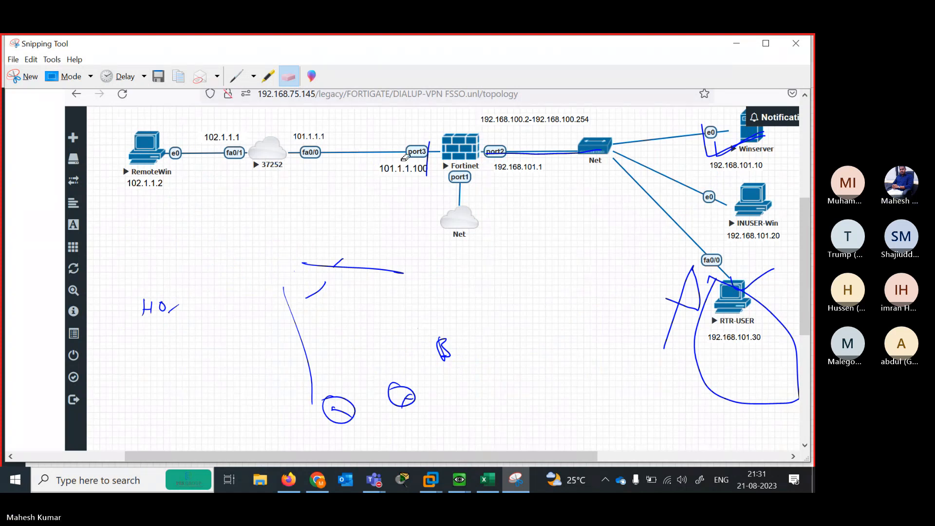
{"action": "mouse_move", "coordinate": [405, 157]}
{"action": "left_mouse_down"}
{"action": "mouse_move", "coordinate": [359, 204]}
{"action": "mouse_move", "coordinate": [389, 191]}
{"action": "left_mouse_up"}
{"action": "left_click_drag", "start_coordinate": [297, 373], "coordinate": [341, 407]}
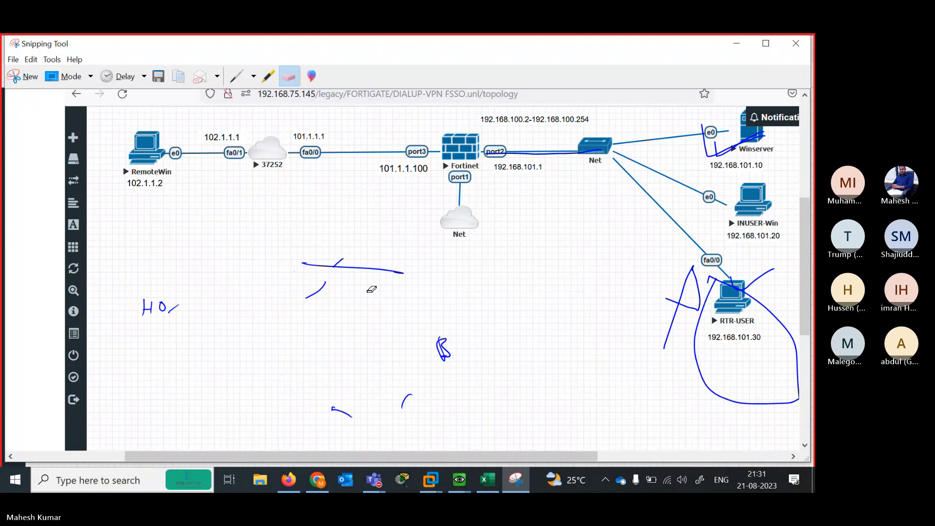
{"action": "left_click", "coordinate": [253, 76]}
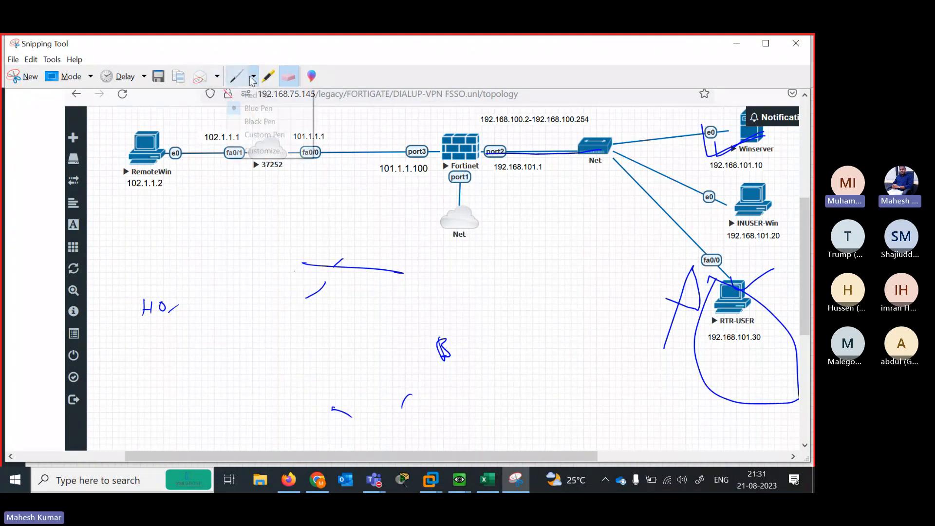
{"action": "left_click", "coordinate": [259, 122]}
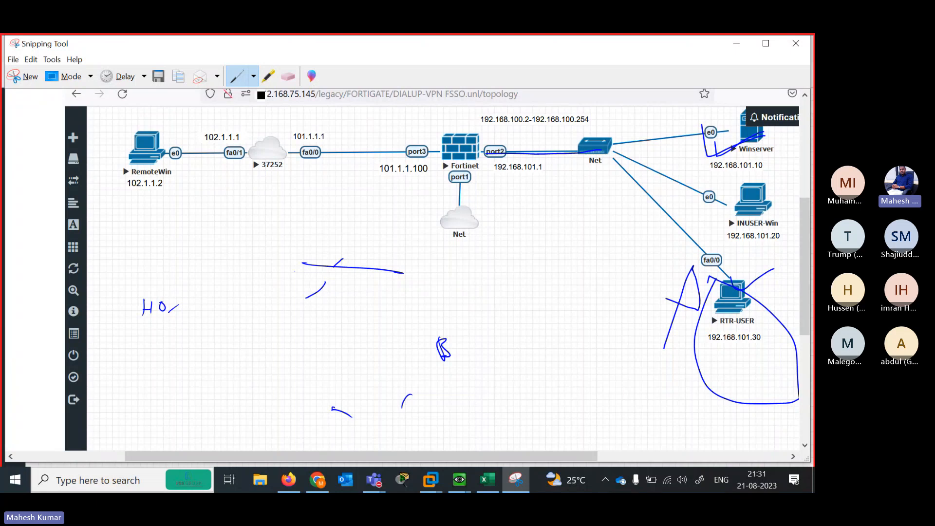
Underline 101.1.1.100, 192.168.101.1 and 192.168.100.2-192.168.100.254, and mark nearby links
{"action": "left_click_drag", "start_coordinate": [116, 220], "coordinate": [118, 239]}
{"action": "left_click_drag", "start_coordinate": [118, 192], "coordinate": [139, 195]}
{"action": "left_click_drag", "start_coordinate": [396, 141], "coordinate": [424, 138]}
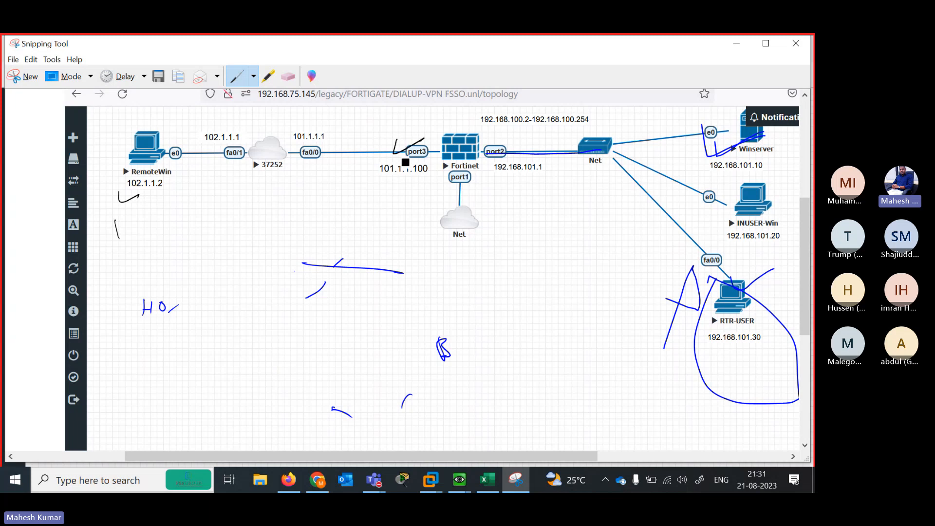
{"action": "left_click_drag", "start_coordinate": [386, 184], "coordinate": [436, 177]}
{"action": "left_click_drag", "start_coordinate": [495, 183], "coordinate": [564, 180]}
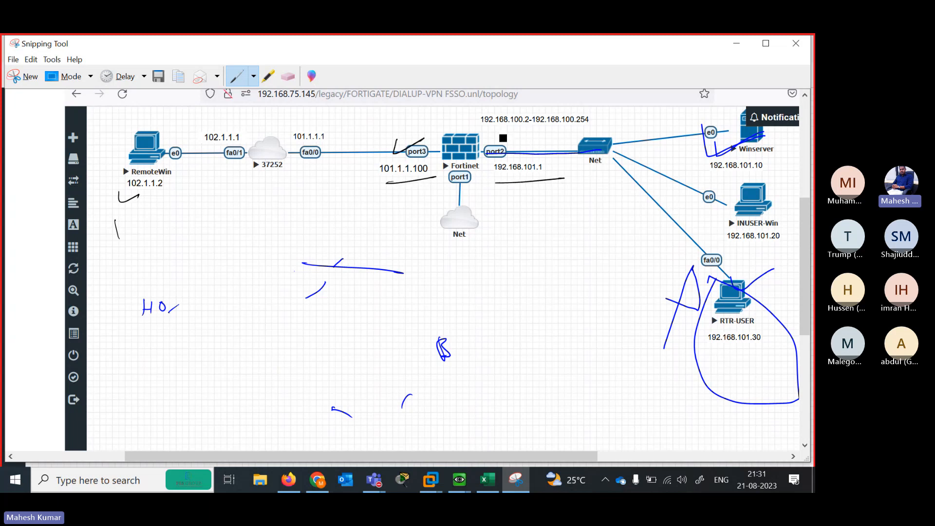
{"action": "left_click_drag", "start_coordinate": [487, 129], "coordinate": [590, 128]}
{"action": "left_click_drag", "start_coordinate": [702, 120], "coordinate": [747, 144]}
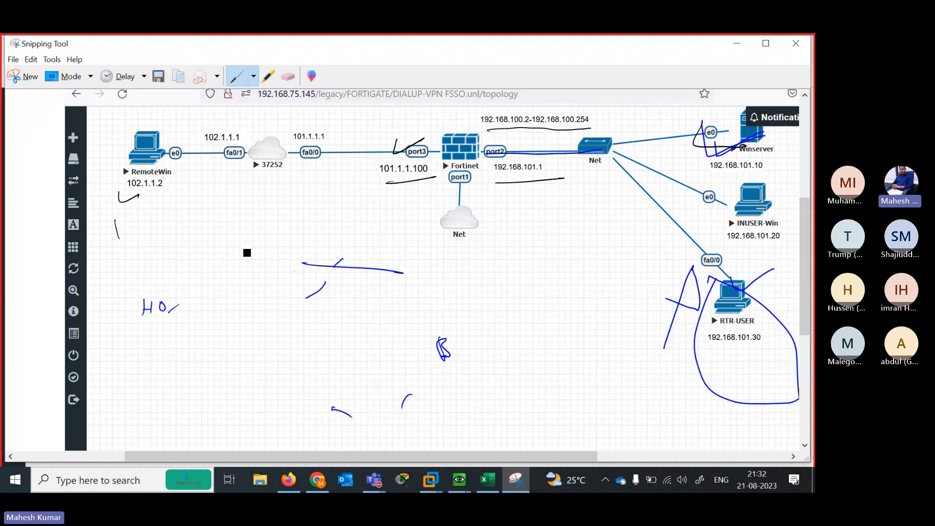
Draw lines up to Fortinet port1 and an arc from RemoteWin to Winserver's e0
{"action": "left_click_drag", "start_coordinate": [248, 250], "coordinate": [447, 180]}
{"action": "left_click_drag", "start_coordinate": [322, 284], "coordinate": [341, 280]}
{"action": "left_click_drag", "start_coordinate": [389, 268], "coordinate": [457, 176]}
{"action": "left_click_drag", "start_coordinate": [127, 202], "coordinate": [180, 188]}
{"action": "left_click_drag", "start_coordinate": [127, 219], "coordinate": [174, 204]}
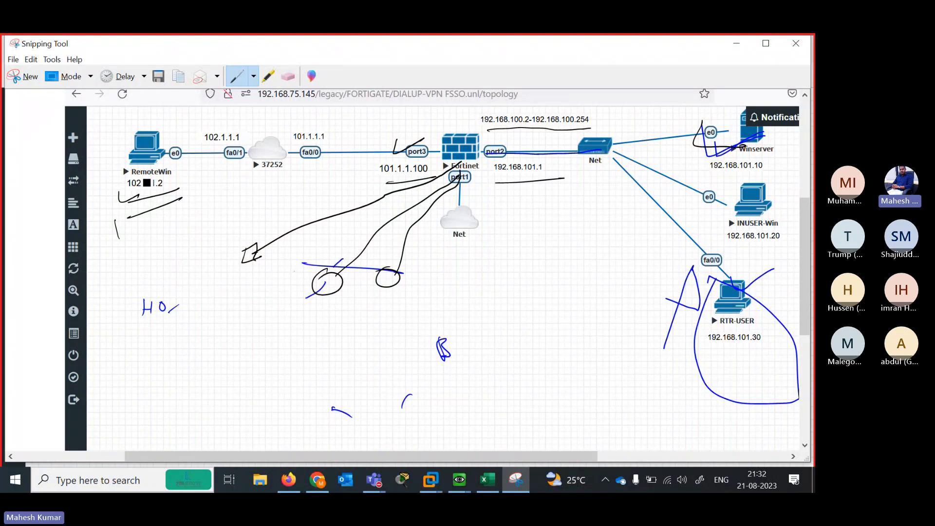
{"action": "mouse_move", "coordinate": [163, 170]}
{"action": "left_mouse_down"}
{"action": "mouse_move", "coordinate": [182, 132]}
{"action": "mouse_move", "coordinate": [408, 96]}
{"action": "mouse_move", "coordinate": [697, 132]}
{"action": "left_mouse_up"}
{"action": "left_click_drag", "start_coordinate": [671, 139], "coordinate": [697, 135]}
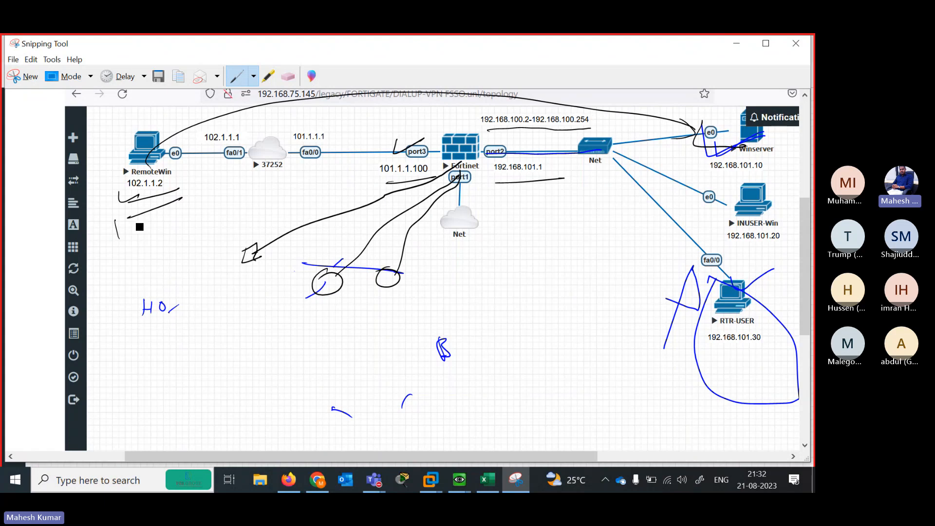
Write a handwritten remote SSL VPN note below RemoteWin and box it
{"action": "mouse_move", "coordinate": [162, 224]}
{"action": "left_mouse_down"}
{"action": "mouse_move", "coordinate": [224, 214]}
{"action": "mouse_move", "coordinate": [293, 179]}
{"action": "left_mouse_up"}
{"action": "mouse_move", "coordinate": [181, 242]}
{"action": "left_mouse_down"}
{"action": "mouse_move", "coordinate": [217, 242]}
{"action": "mouse_move", "coordinate": [281, 214]}
{"action": "left_mouse_up"}
{"action": "mouse_move", "coordinate": [197, 269]}
{"action": "left_mouse_down"}
{"action": "mouse_move", "coordinate": [203, 285]}
{"action": "mouse_move", "coordinate": [292, 239]}
{"action": "left_mouse_up"}
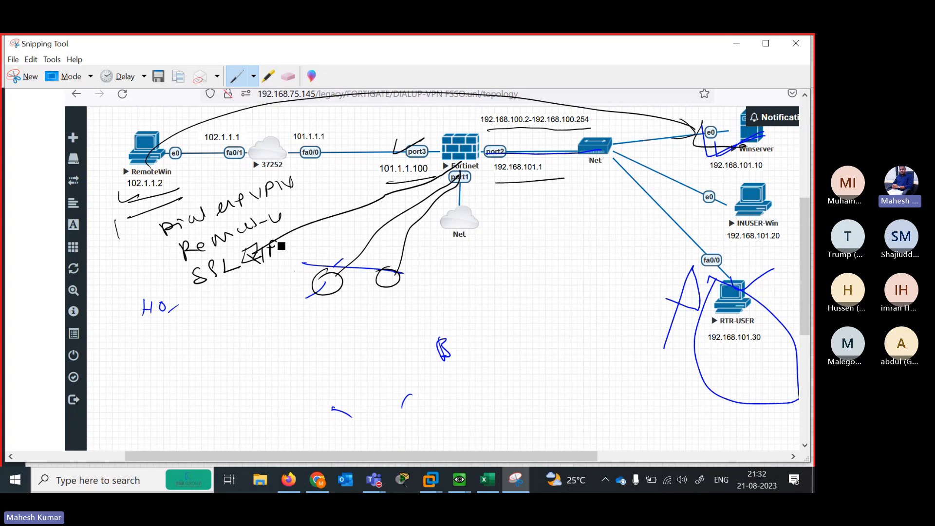
{"action": "left_click_drag", "start_coordinate": [197, 294], "coordinate": [317, 251]}
{"action": "mouse_move", "coordinate": [152, 225]}
{"action": "left_mouse_down"}
{"action": "mouse_move", "coordinate": [184, 287]}
{"action": "mouse_move", "coordinate": [292, 180]}
{"action": "mouse_move", "coordinate": [313, 246]}
{"action": "left_mouse_up"}
{"action": "left_click_drag", "start_coordinate": [171, 285], "coordinate": [311, 243]}
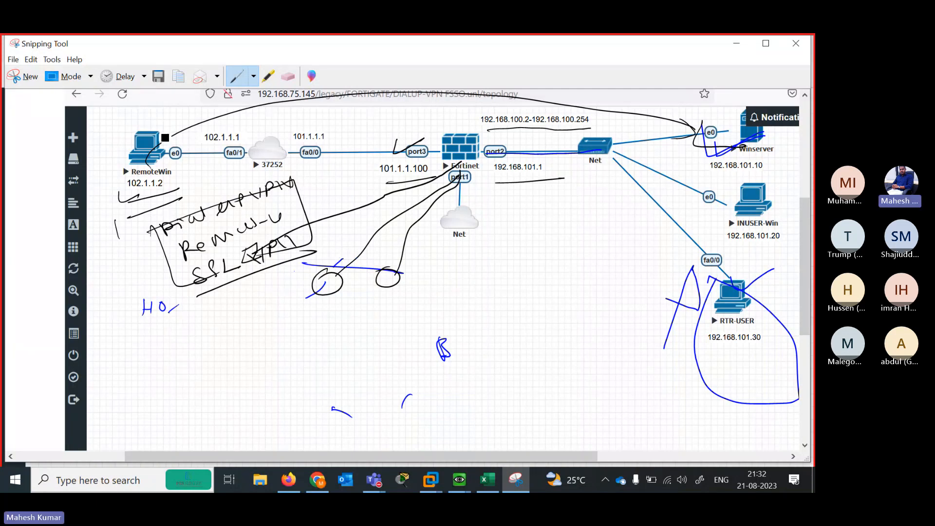
Trace the link from RemoteWin's circled e0 port across to port3
{"action": "mouse_move", "coordinate": [163, 139]}
{"action": "left_mouse_down"}
{"action": "mouse_move", "coordinate": [219, 128]}
{"action": "mouse_move", "coordinate": [383, 128]}
{"action": "mouse_move", "coordinate": [436, 140]}
{"action": "left_mouse_up"}
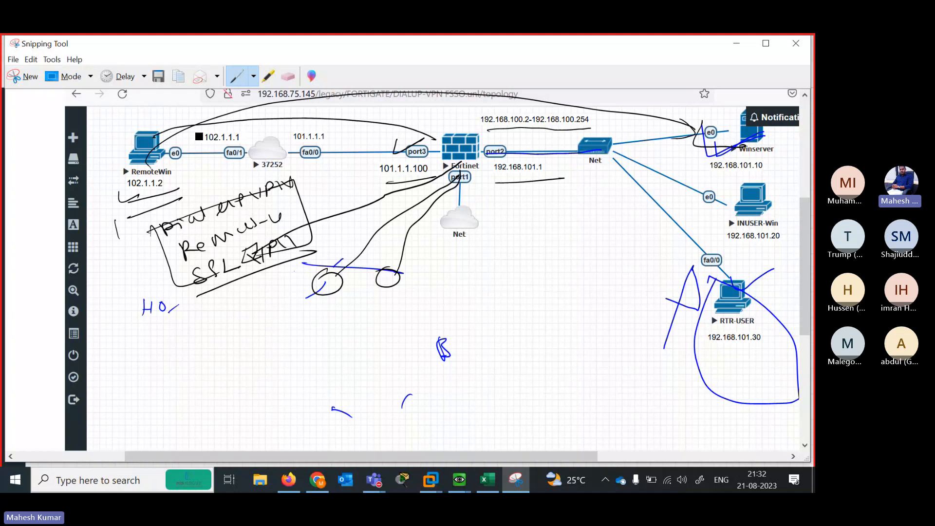
{"action": "mouse_move", "coordinate": [195, 156]}
{"action": "left_mouse_down"}
{"action": "mouse_move", "coordinate": [418, 155]}
{"action": "mouse_move", "coordinate": [436, 140]}
{"action": "left_mouse_up"}
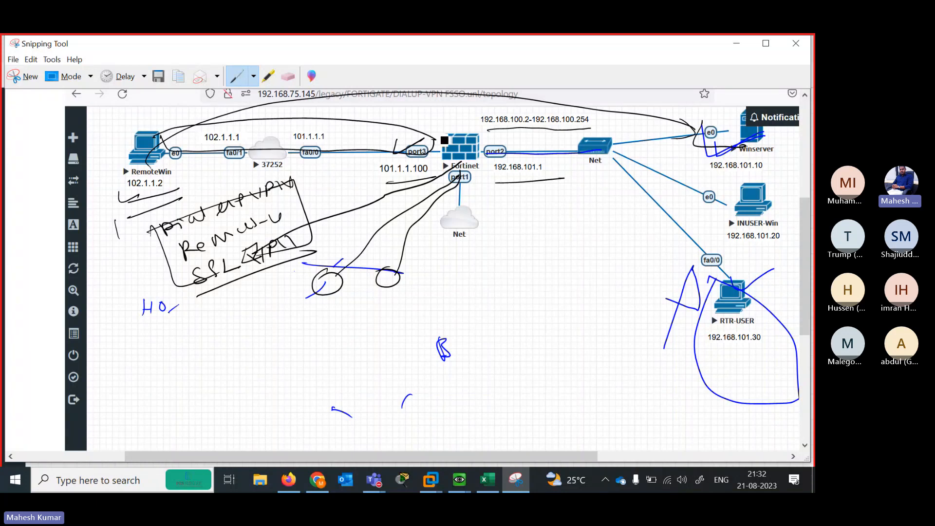
{"action": "mouse_move", "coordinate": [178, 127]}
{"action": "left_mouse_down"}
{"action": "mouse_move", "coordinate": [190, 151]}
{"action": "mouse_move", "coordinate": [183, 143]}
{"action": "left_mouse_up"}
With the blue pen, draw paths from RemoteWin to 101.1.1.100 and Fortinet port1
{"action": "left_click", "coordinate": [254, 76]}
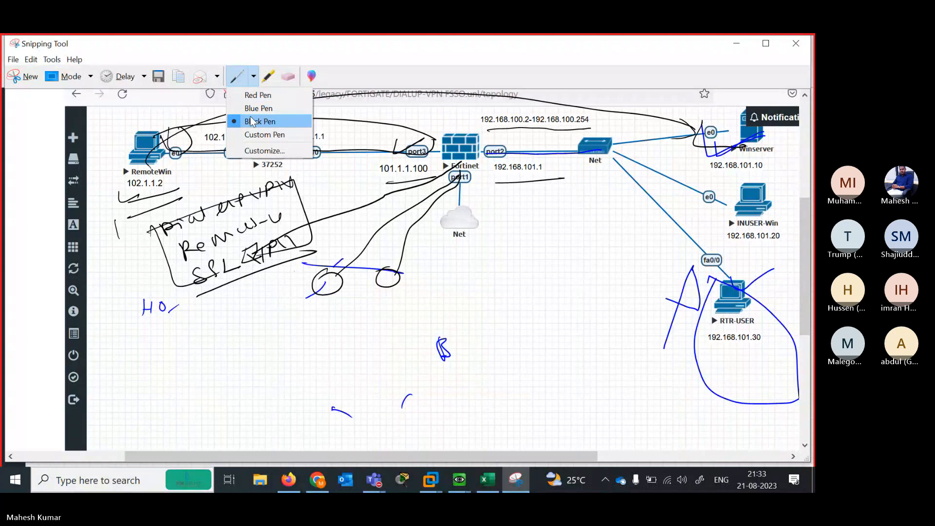
{"action": "left_click", "coordinate": [256, 109]}
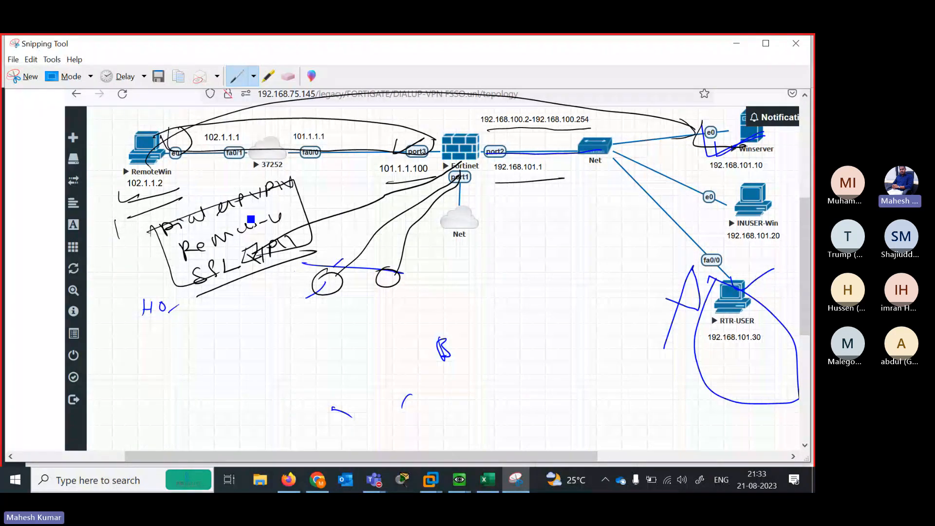
{"action": "mouse_move", "coordinate": [155, 171]}
{"action": "left_mouse_down"}
{"action": "mouse_move", "coordinate": [181, 188]}
{"action": "mouse_move", "coordinate": [407, 168]}
{"action": "mouse_move", "coordinate": [441, 155]}
{"action": "mouse_move", "coordinate": [436, 168]}
{"action": "left_mouse_up"}
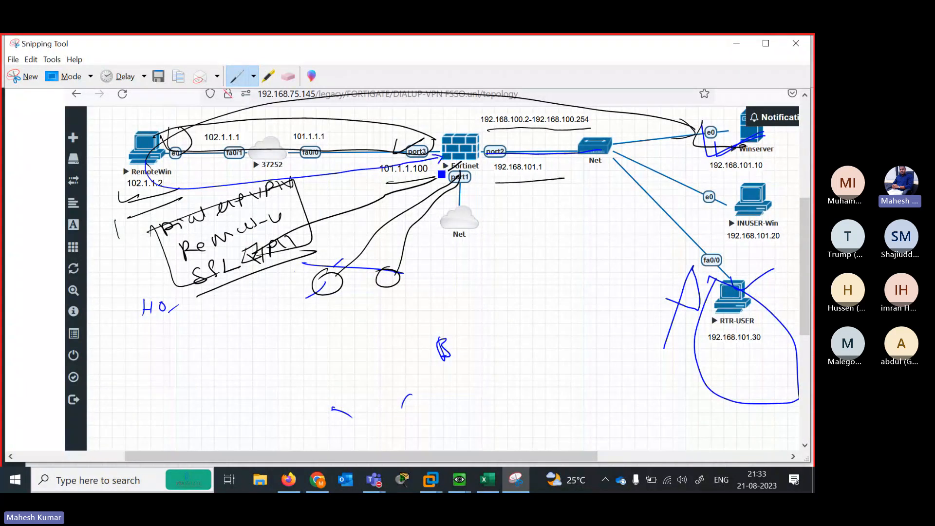
{"action": "left_click_drag", "start_coordinate": [299, 174], "coordinate": [374, 163]}
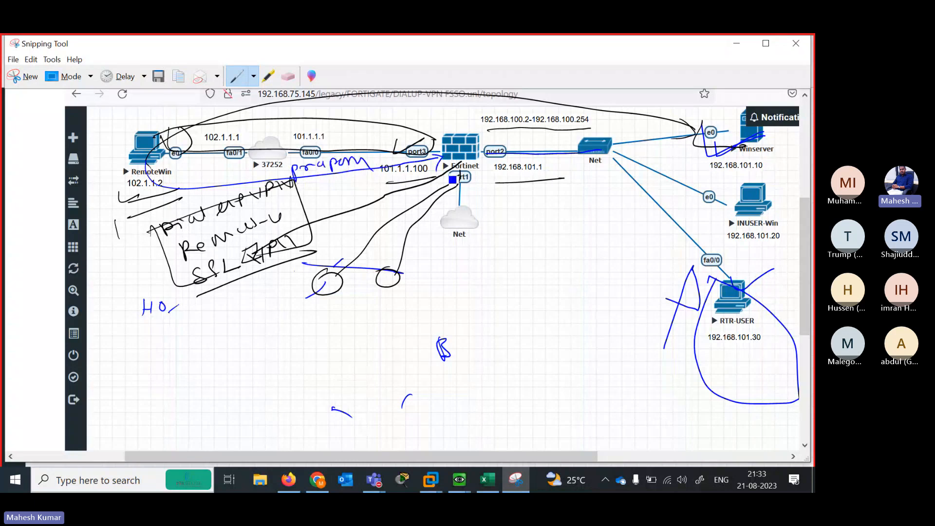
{"action": "mouse_move", "coordinate": [458, 164]}
{"action": "left_mouse_down"}
{"action": "mouse_move", "coordinate": [413, 210]}
{"action": "mouse_move", "coordinate": [364, 211]}
{"action": "mouse_move", "coordinate": [272, 192]}
{"action": "mouse_move", "coordinate": [168, 187]}
{"action": "mouse_move", "coordinate": [152, 160]}
{"action": "left_mouse_up"}
{"action": "left_click_drag", "start_coordinate": [315, 203], "coordinate": [385, 198]}
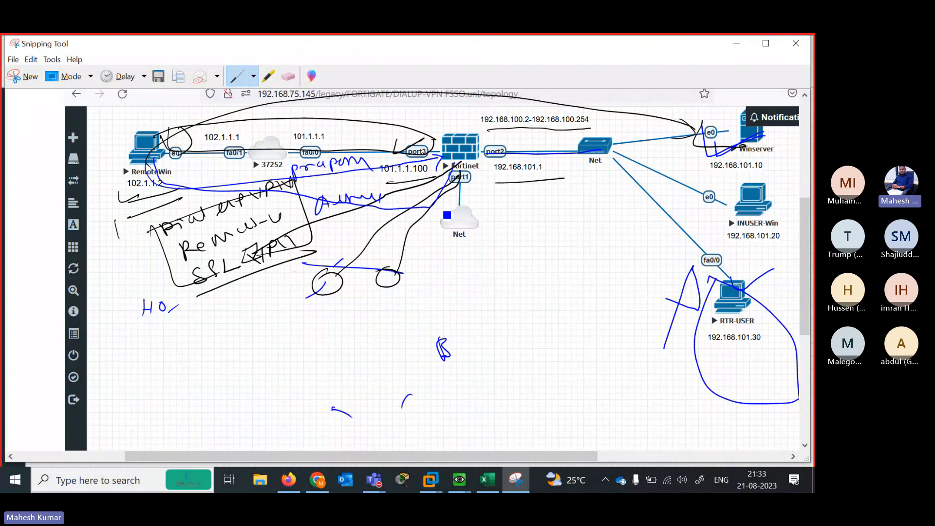
{"action": "mouse_move", "coordinate": [460, 171]}
{"action": "left_mouse_down"}
{"action": "mouse_move", "coordinate": [451, 236]}
{"action": "mouse_move", "coordinate": [309, 258]}
{"action": "mouse_move", "coordinate": [166, 168]}
{"action": "left_mouse_up"}
Write blue labels under the paths, circle RemoteWin, and write ALL beside Net
{"action": "left_click_drag", "start_coordinate": [317, 244], "coordinate": [374, 234]}
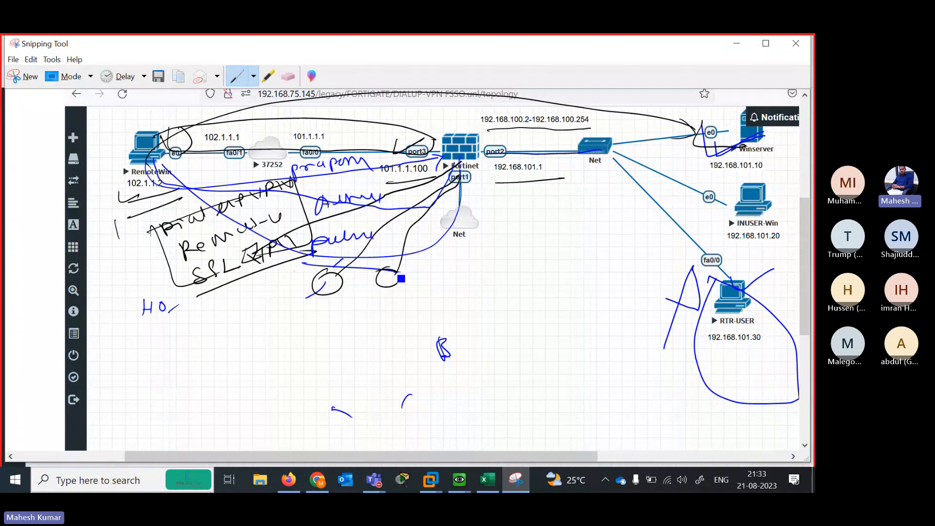
{"action": "mouse_move", "coordinate": [412, 274]}
{"action": "left_mouse_down"}
{"action": "mouse_move", "coordinate": [470, 262]}
{"action": "mouse_move", "coordinate": [503, 268]}
{"action": "mouse_move", "coordinate": [538, 254]}
{"action": "left_mouse_up"}
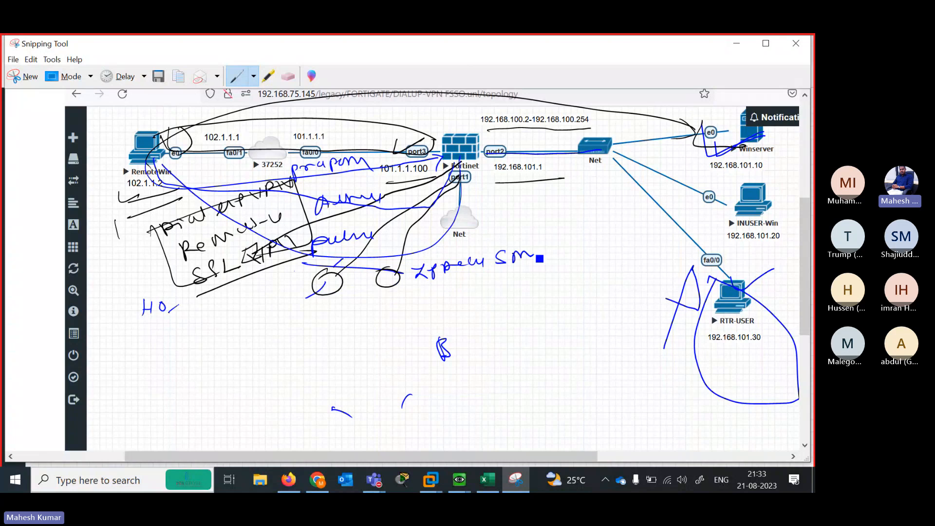
{"action": "mouse_move", "coordinate": [423, 293]}
{"action": "left_mouse_down"}
{"action": "mouse_move", "coordinate": [468, 311]}
{"action": "mouse_move", "coordinate": [492, 281]}
{"action": "left_mouse_up"}
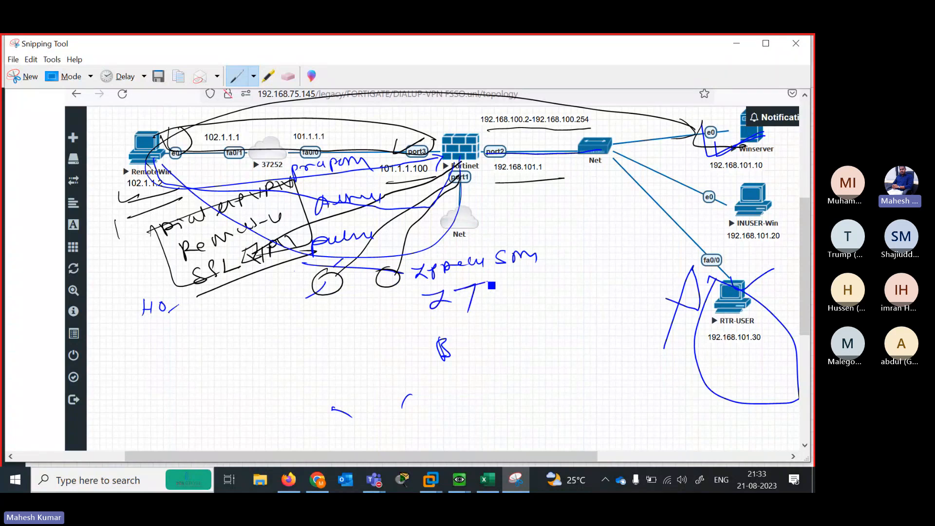
{"action": "left_click_drag", "start_coordinate": [361, 245], "coordinate": [396, 224]}
{"action": "left_click_drag", "start_coordinate": [419, 266], "coordinate": [458, 253]}
{"action": "left_click_drag", "start_coordinate": [491, 251], "coordinate": [496, 259]}
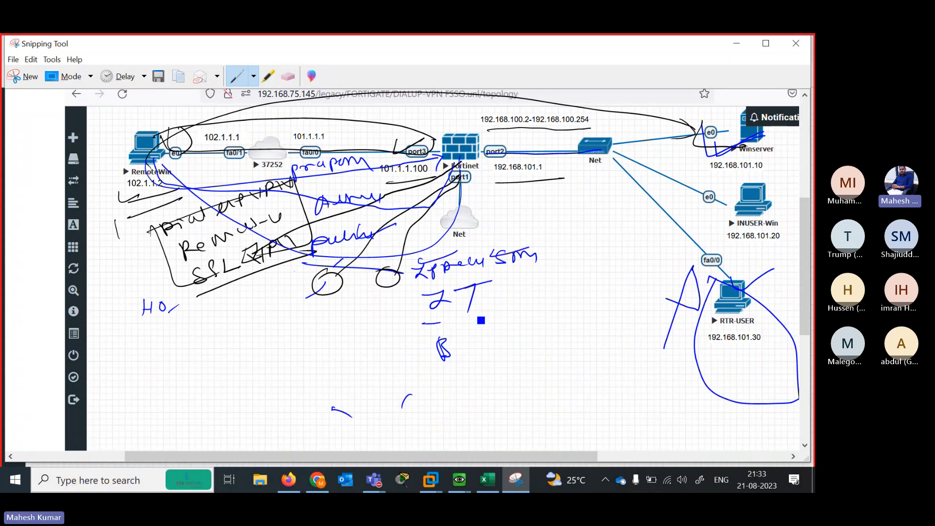
{"action": "left_click_drag", "start_coordinate": [422, 323], "coordinate": [525, 307]}
{"action": "mouse_move", "coordinate": [142, 127]}
{"action": "left_mouse_down"}
{"action": "mouse_move", "coordinate": [168, 164]}
{"action": "mouse_move", "coordinate": [172, 136]}
{"action": "mouse_move", "coordinate": [217, 130]}
{"action": "mouse_move", "coordinate": [440, 146]}
{"action": "mouse_move", "coordinate": [729, 130]}
{"action": "left_mouse_up"}
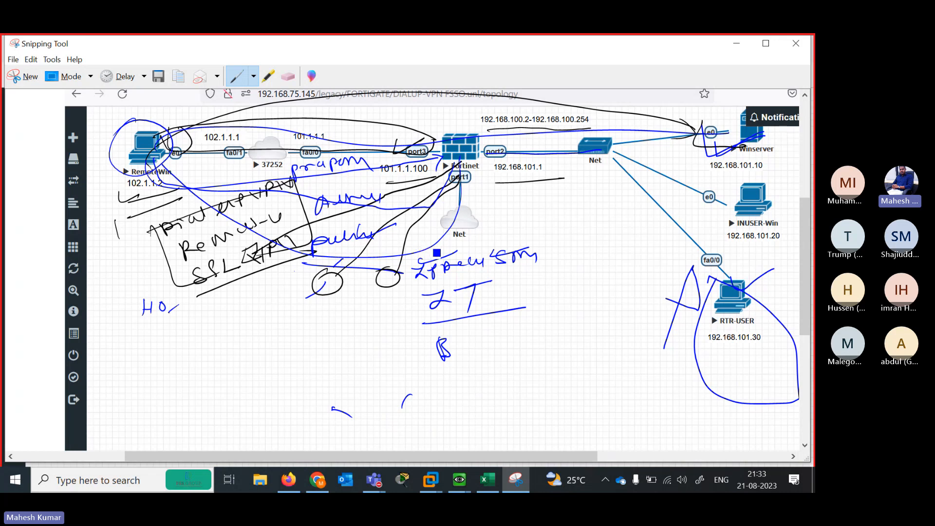
{"action": "left_click_drag", "start_coordinate": [418, 243], "coordinate": [455, 225]}
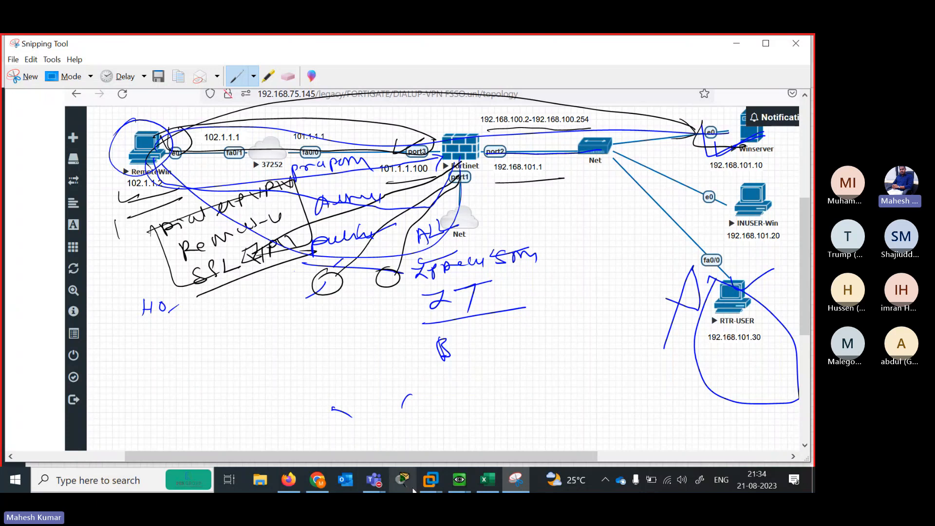
Open the RemoteWin console and its desktop Screen Resolution settings
{"action": "left_click", "coordinate": [298, 481]}
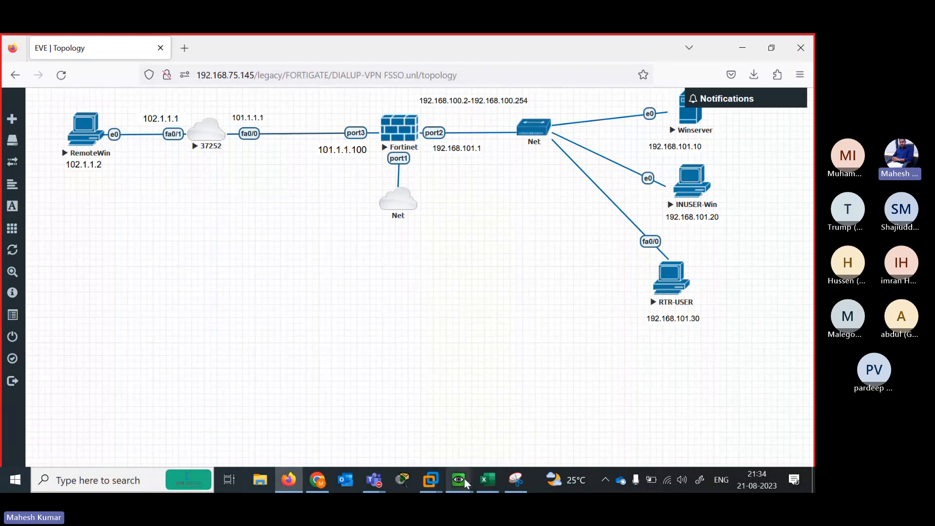
{"action": "mouse_move", "coordinate": [459, 480]}
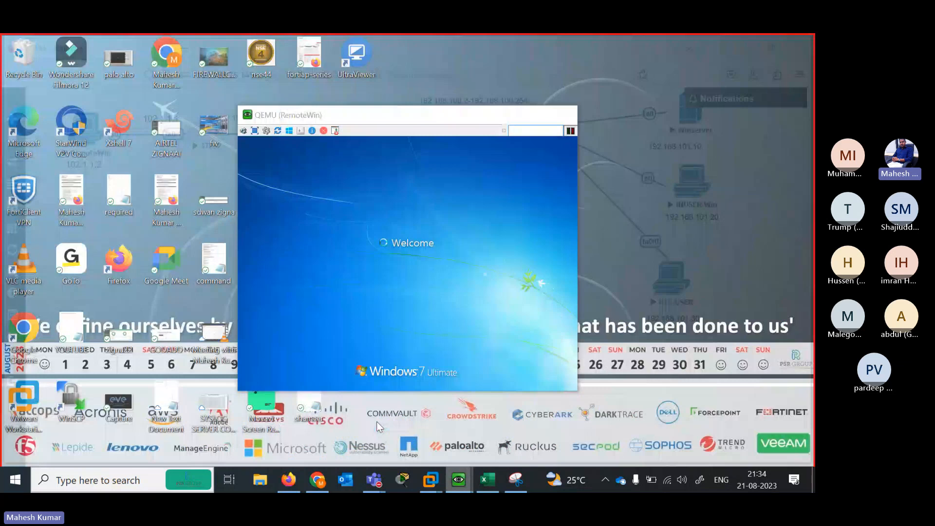
{"action": "left_click", "coordinate": [380, 426]}
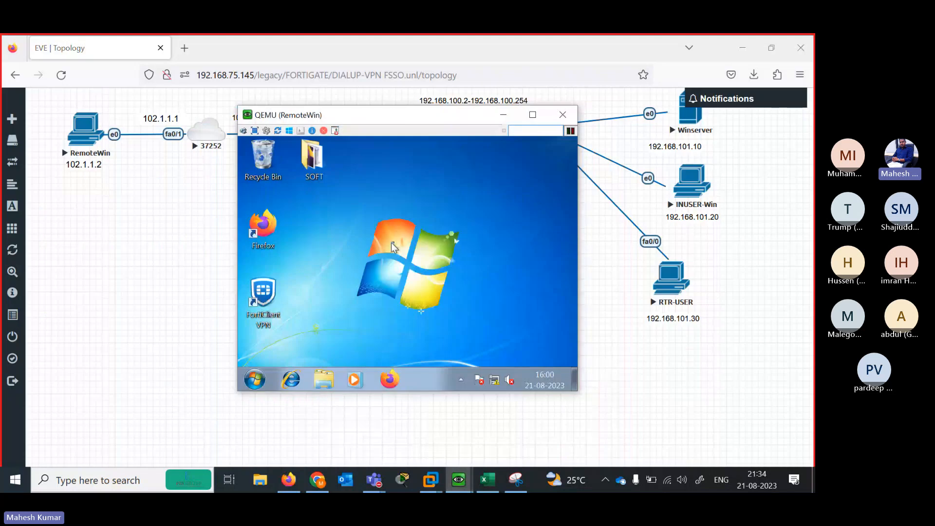
{"action": "right_click", "coordinate": [366, 259]}
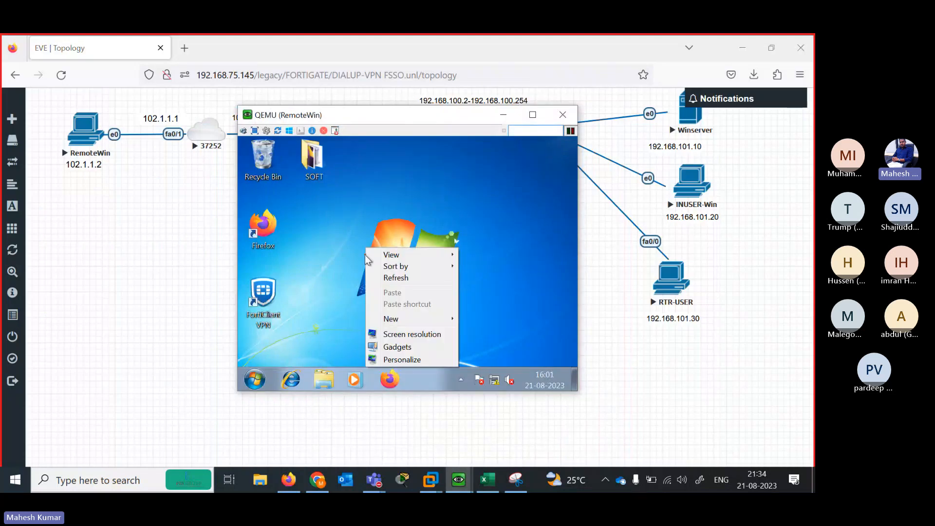
{"action": "left_click", "coordinate": [433, 335]}
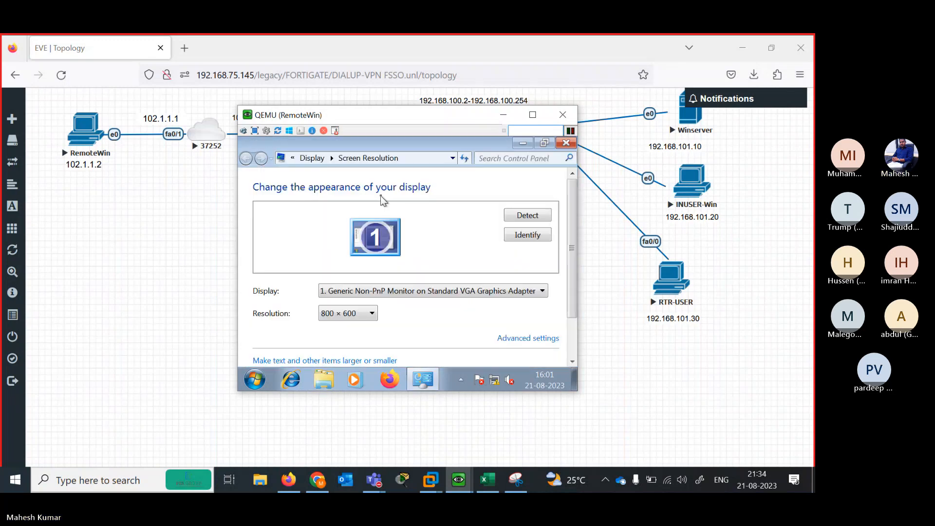
Set RemoteWin's resolution to 1600 × 1200, keep the changes, and minimize the console
{"action": "left_click", "coordinate": [372, 315]}
{"action": "left_click_drag", "start_coordinate": [333, 362], "coordinate": [336, 235]}
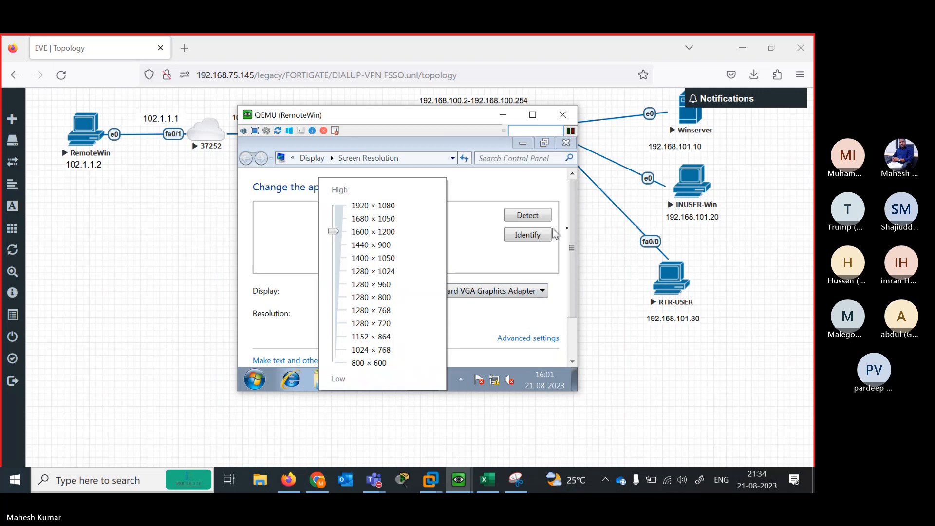
{"action": "left_click", "coordinate": [572, 253]}
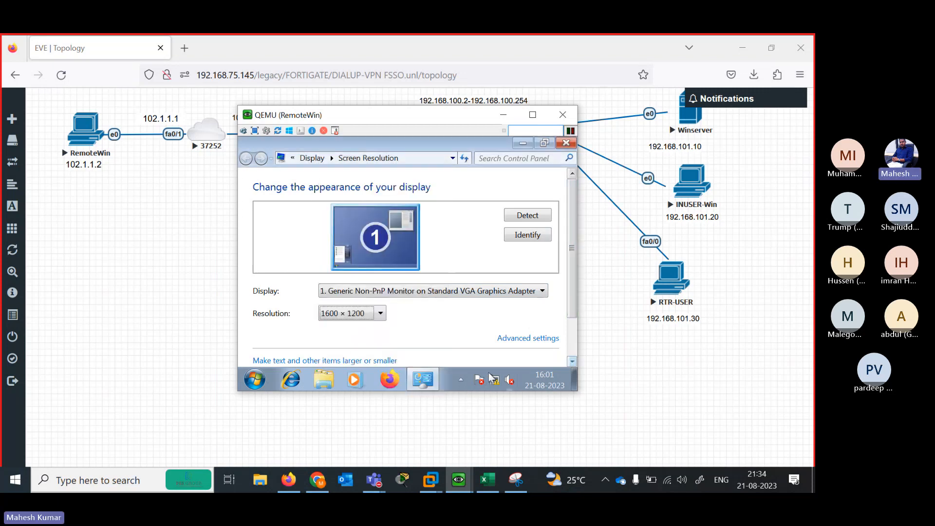
{"action": "scroll", "coordinate": [569, 333], "scroll_direction": "down", "scroll_amount": 2}
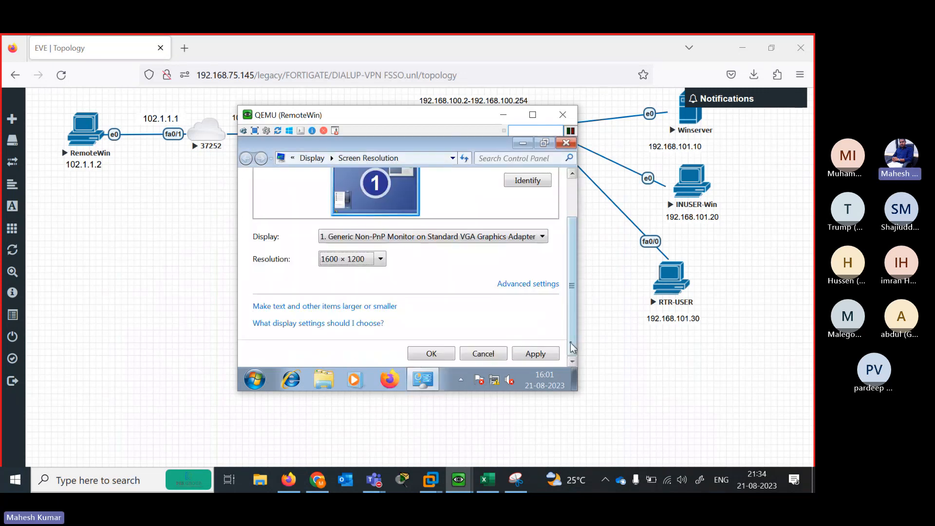
{"action": "left_click", "coordinate": [537, 354]}
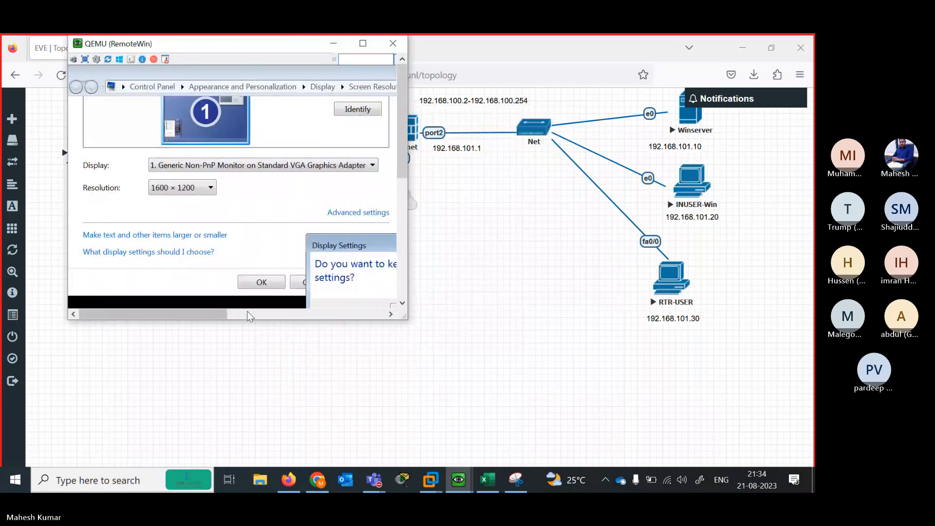
{"action": "left_click_drag", "start_coordinate": [221, 313], "coordinate": [312, 313]}
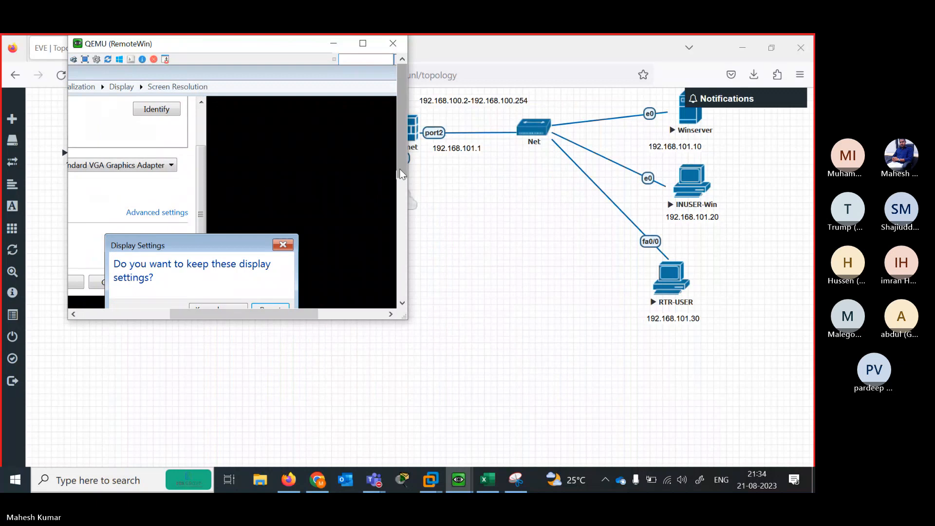
{"action": "left_click_drag", "start_coordinate": [399, 168], "coordinate": [400, 222]}
{"action": "left_click", "coordinate": [220, 192]}
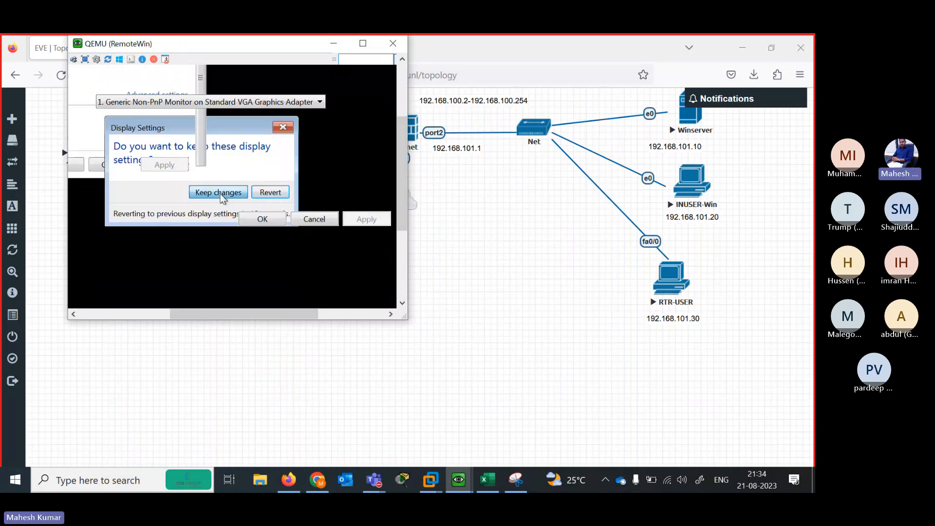
{"action": "left_click", "coordinate": [263, 219]}
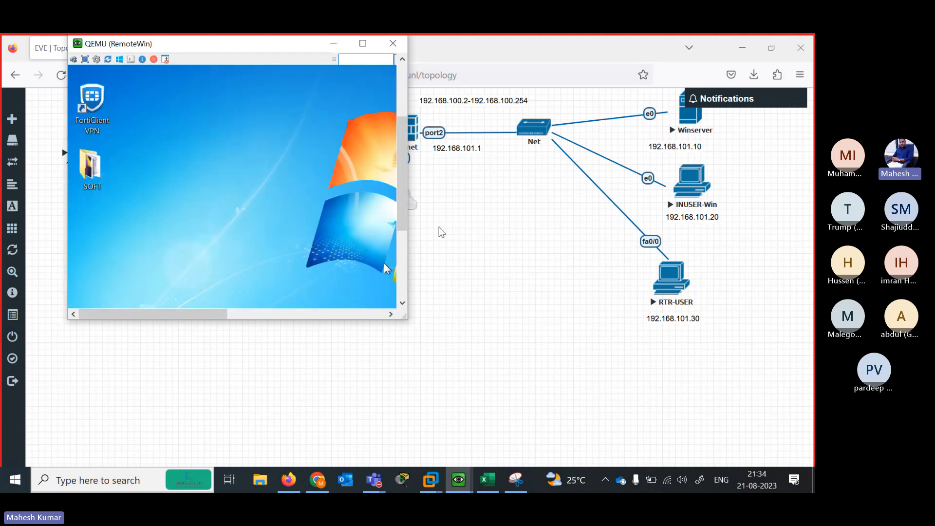
{"action": "left_click_drag", "start_coordinate": [403, 161], "coordinate": [397, 271]}
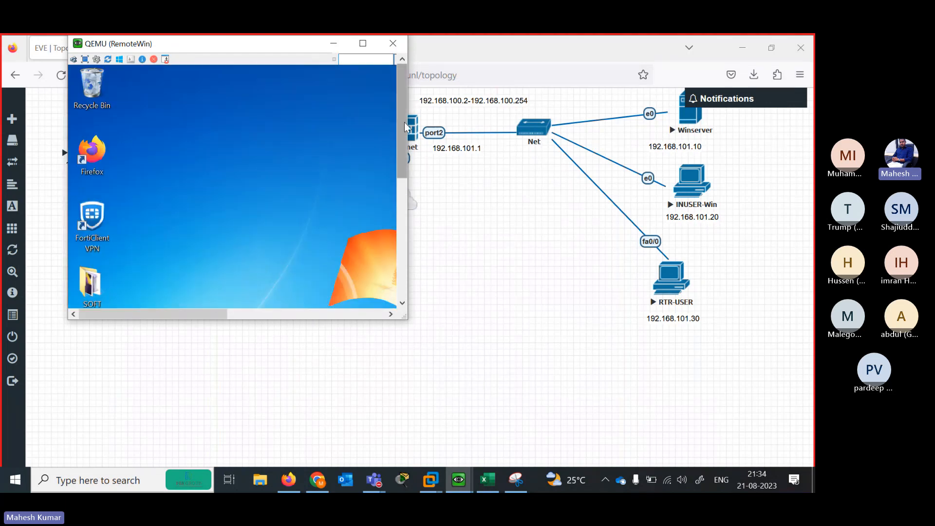
{"action": "left_click", "coordinate": [334, 43]}
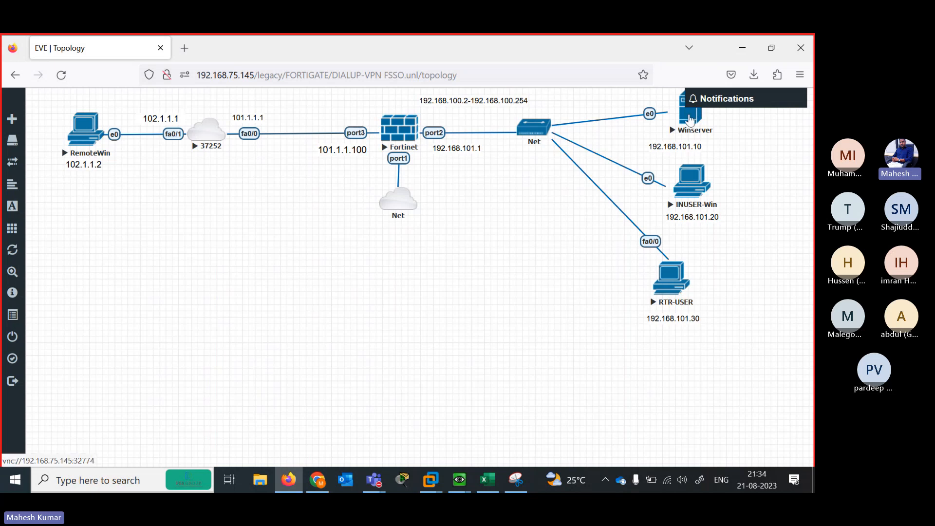
Open the Winserver console, log in with the Administrator password, and return to the topology
{"action": "left_click", "coordinate": [690, 119]}
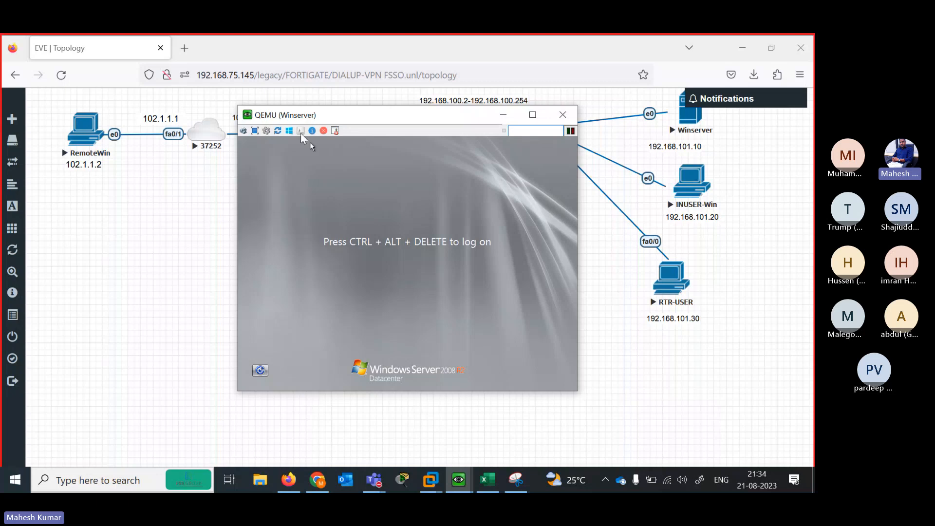
{"action": "left_click", "coordinate": [302, 133]}
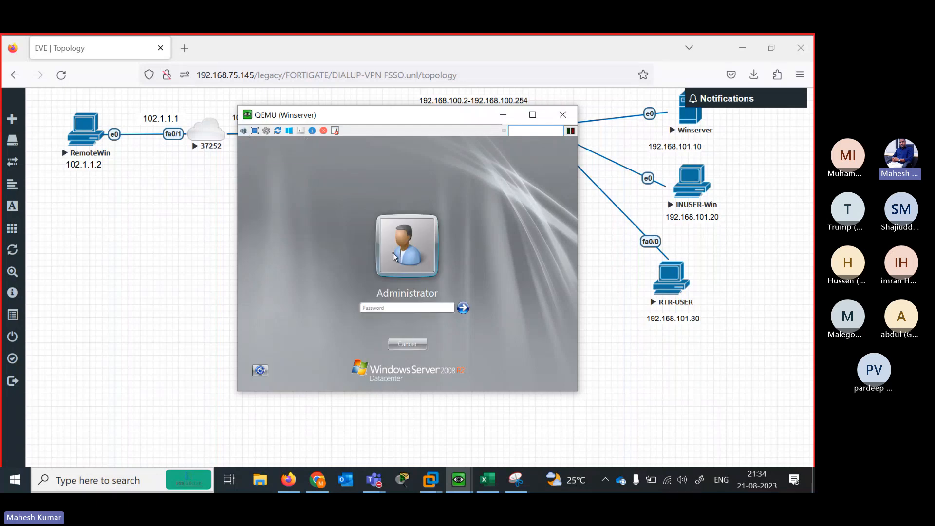
{"action": "type", "text": "P"}
{"action": "key", "text": "Return"}
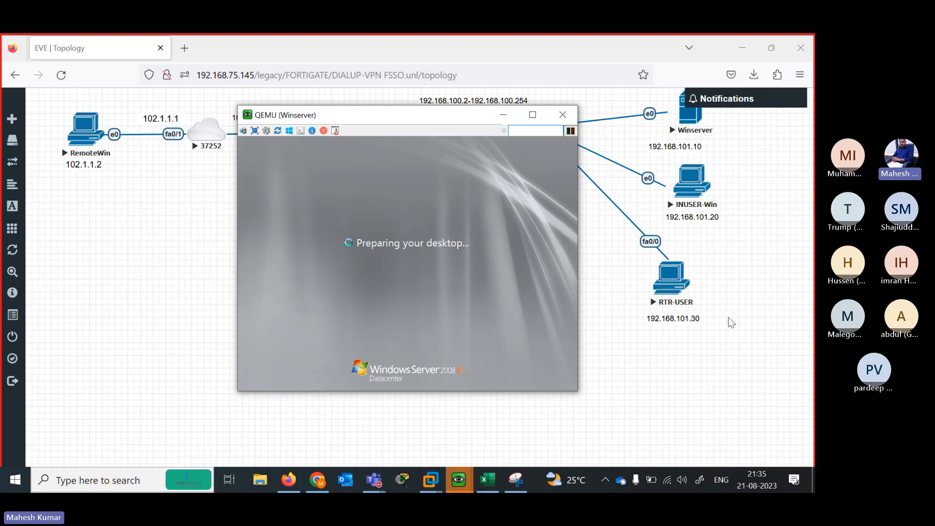
{"action": "left_click", "coordinate": [689, 188]}
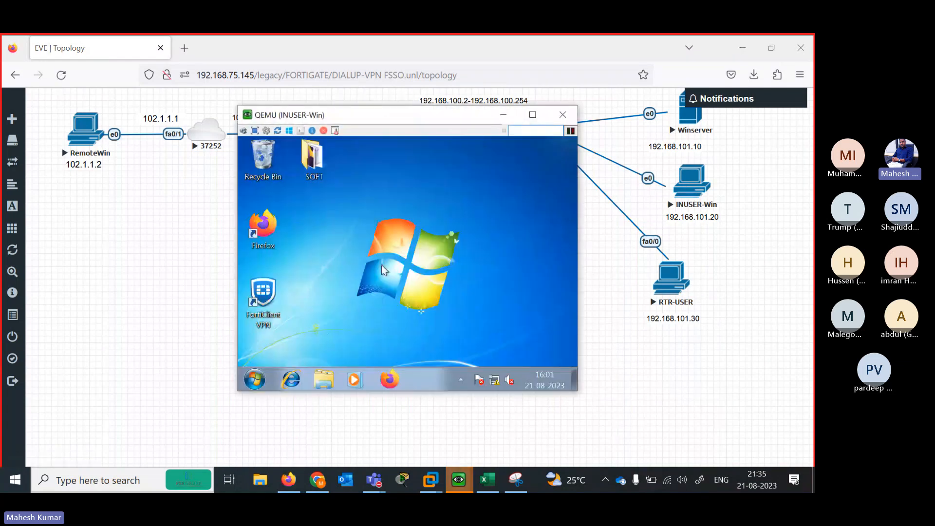
Set INUSER-Win's screen resolution to 1600 × 1200 and apply it
{"action": "right_click", "coordinate": [381, 265]}
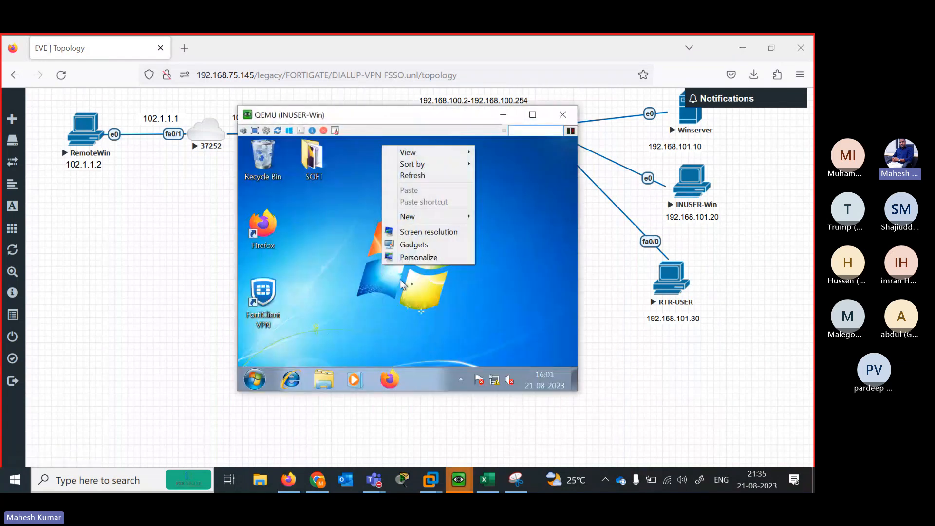
{"action": "left_click", "coordinate": [423, 233]}
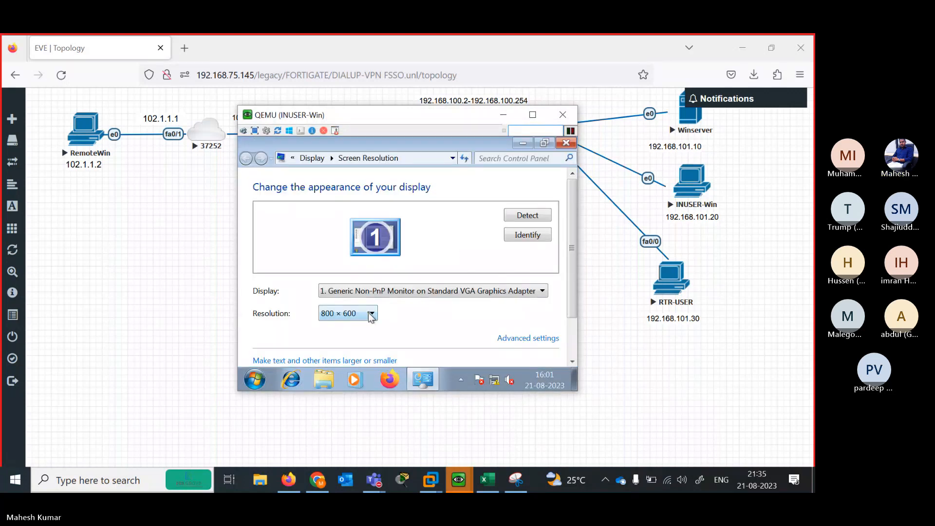
{"action": "left_click", "coordinate": [368, 312]}
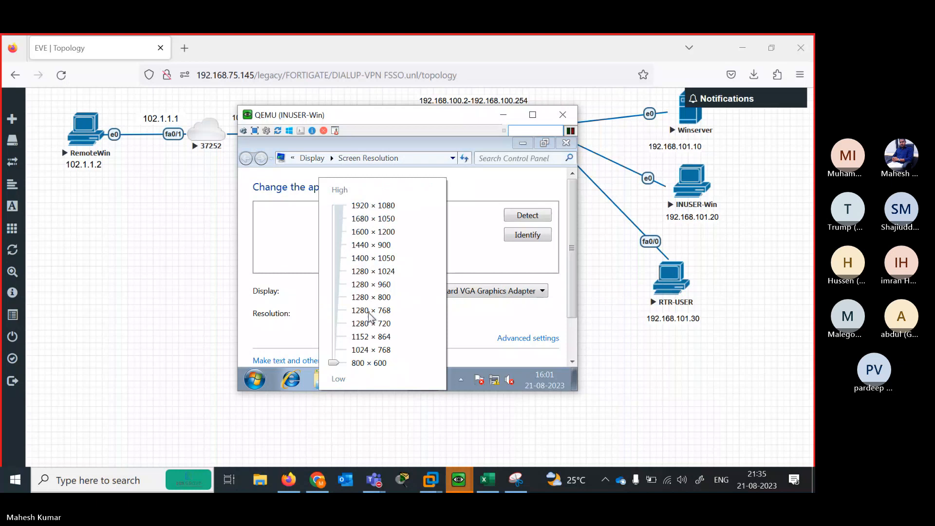
{"action": "left_click", "coordinate": [334, 231]}
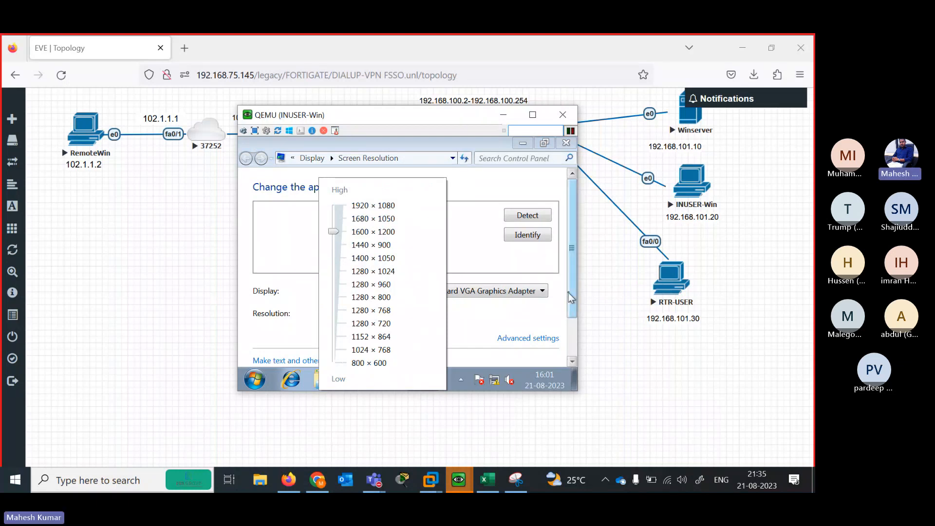
{"action": "left_click", "coordinate": [577, 361]}
{"action": "left_click", "coordinate": [572, 360]}
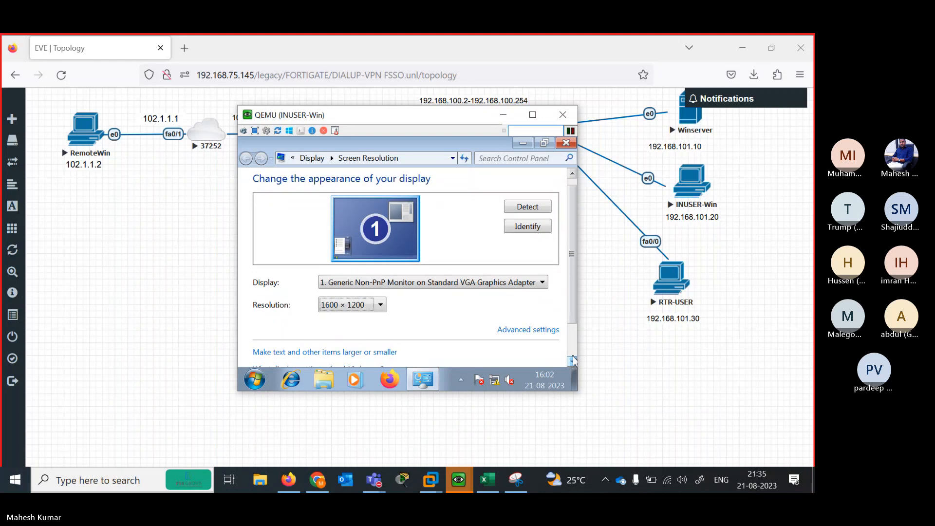
{"action": "left_click", "coordinate": [572, 361]}
{"action": "left_click", "coordinate": [572, 361]}
{"action": "left_click", "coordinate": [573, 361]}
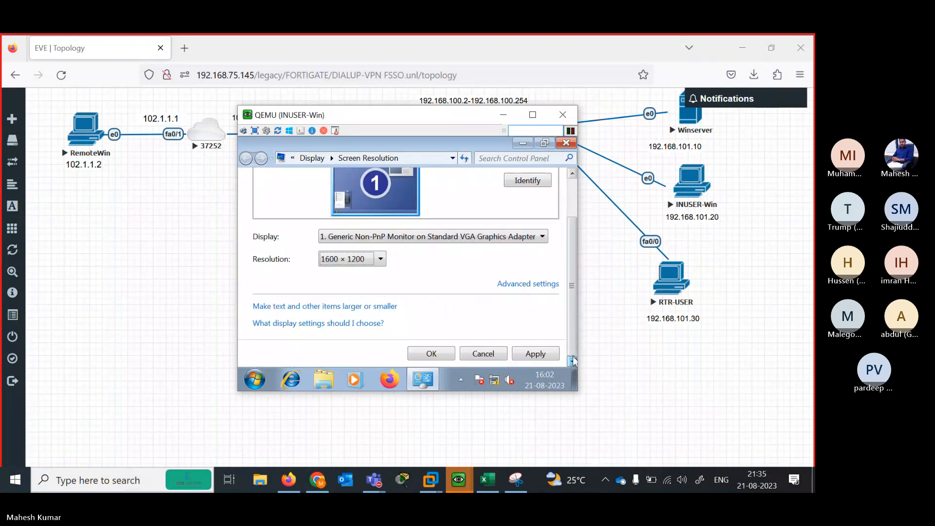
{"action": "left_click", "coordinate": [553, 358]}
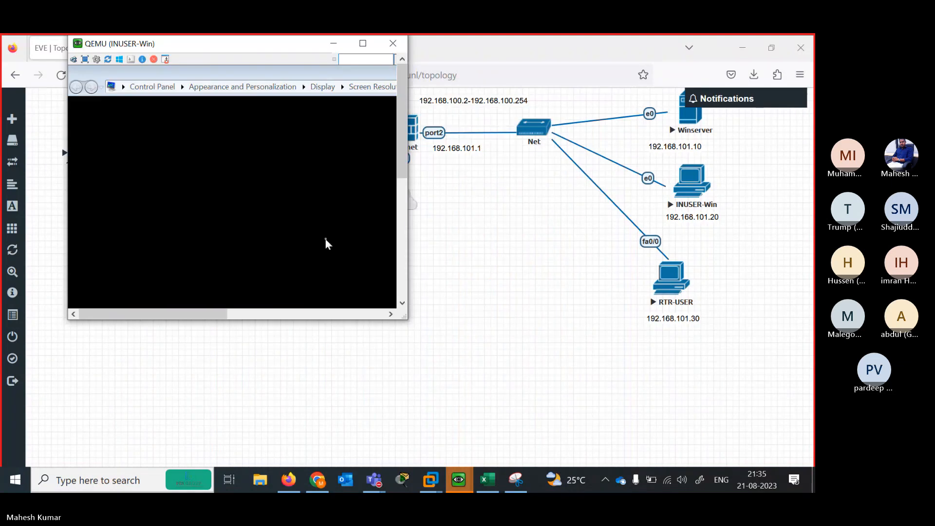
Keep the 1600 × 1200 display settings and close the Screen Resolution dialog
{"action": "left_click_drag", "start_coordinate": [398, 159], "coordinate": [402, 246]}
{"action": "left_click_drag", "start_coordinate": [223, 314], "coordinate": [285, 314]}
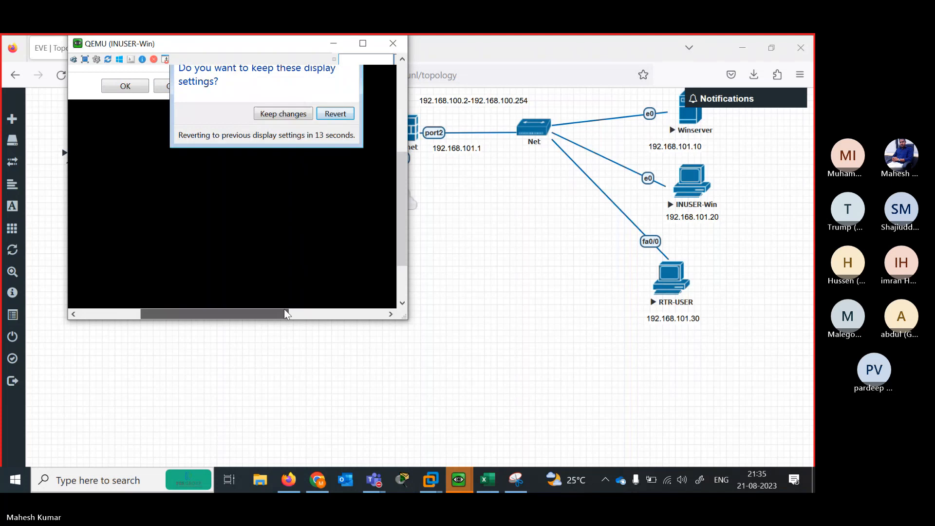
{"action": "left_click", "coordinate": [291, 113]}
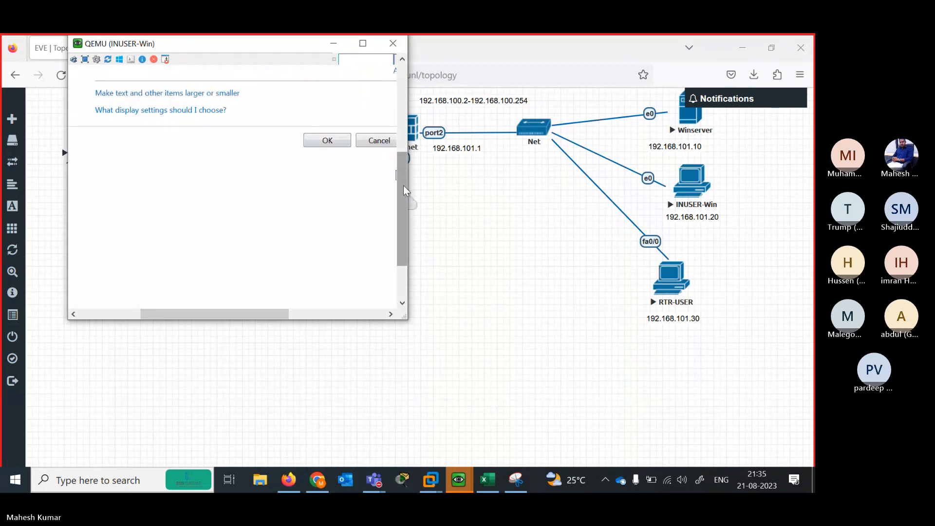
{"action": "left_click_drag", "start_coordinate": [403, 190], "coordinate": [401, 154]}
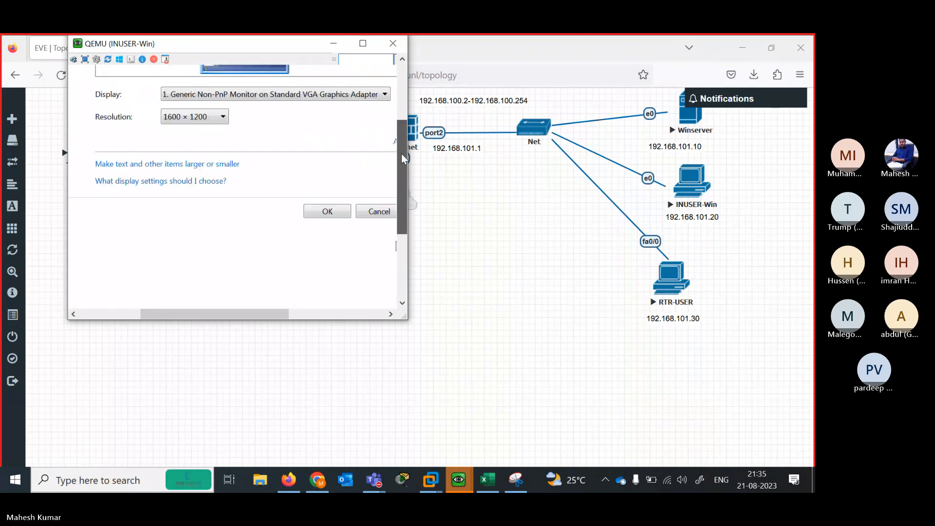
{"action": "left_click", "coordinate": [328, 211]}
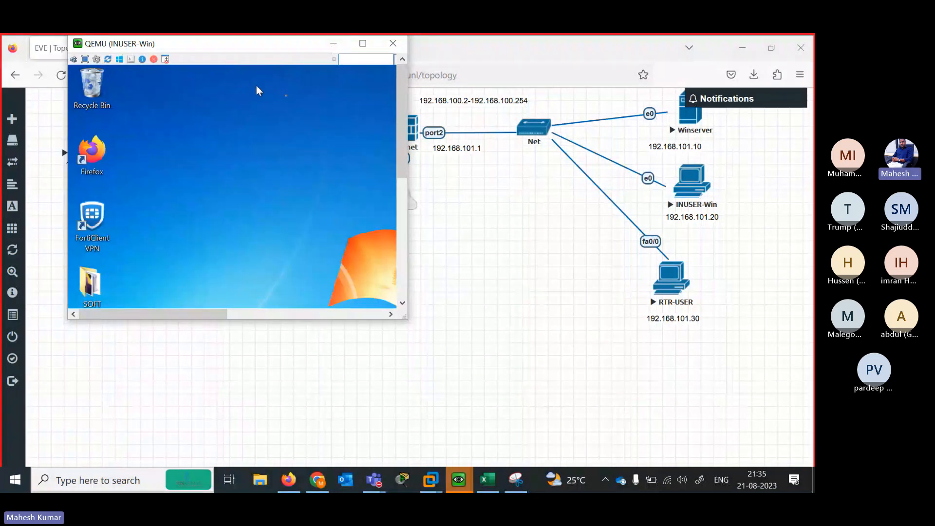
{"action": "left_click_drag", "start_coordinate": [401, 155], "coordinate": [404, 278]}
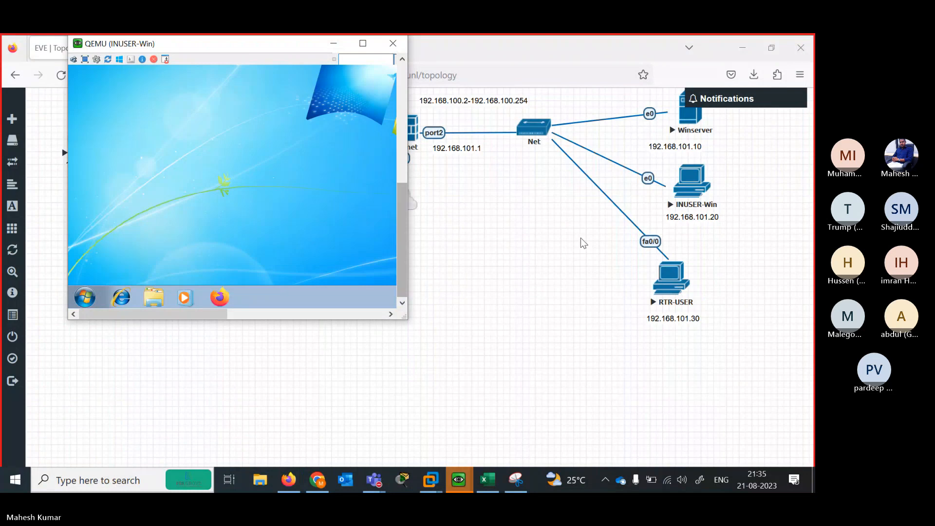
{"action": "left_click", "coordinate": [463, 479]}
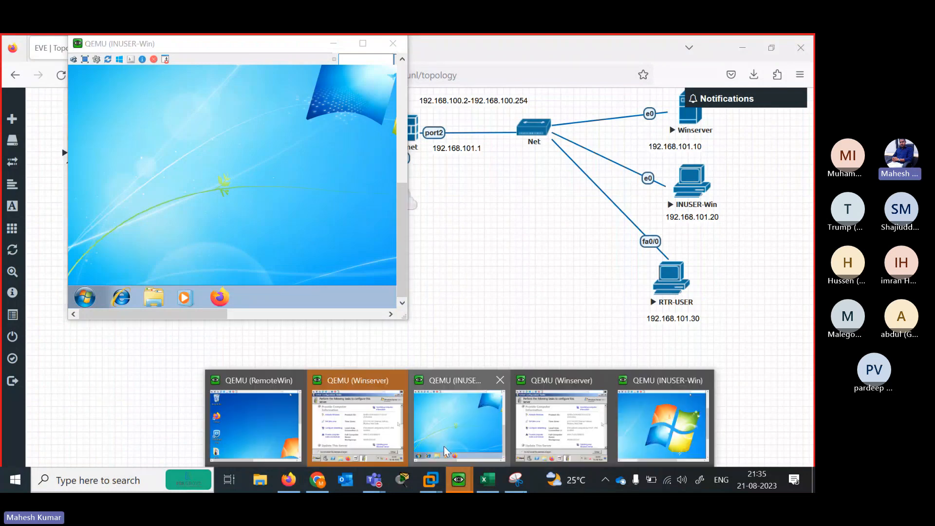
Close the duplicate Winserver console and cancel the Shutdown Event Tracker
{"action": "mouse_move", "coordinate": [397, 420]}
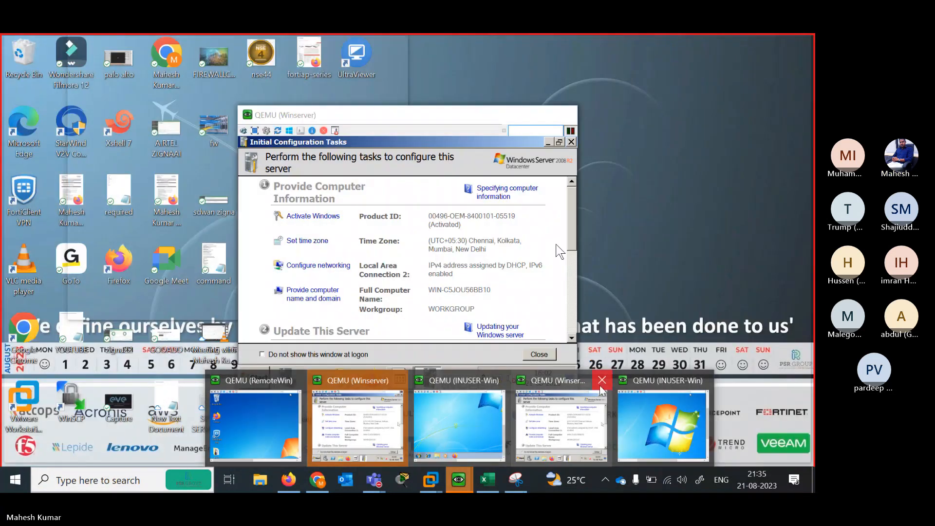
{"action": "left_click", "coordinate": [398, 380]}
{"action": "left_click", "coordinate": [502, 426]}
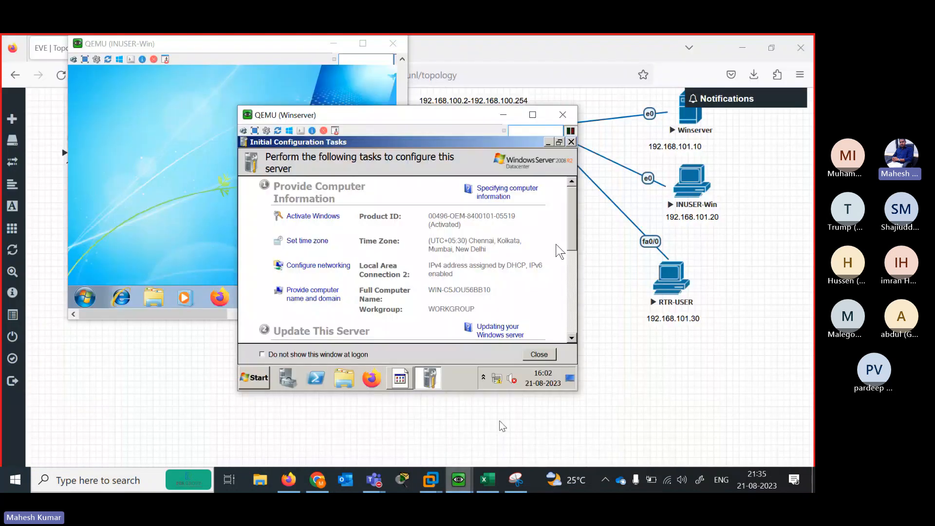
{"action": "left_click", "coordinate": [549, 142]}
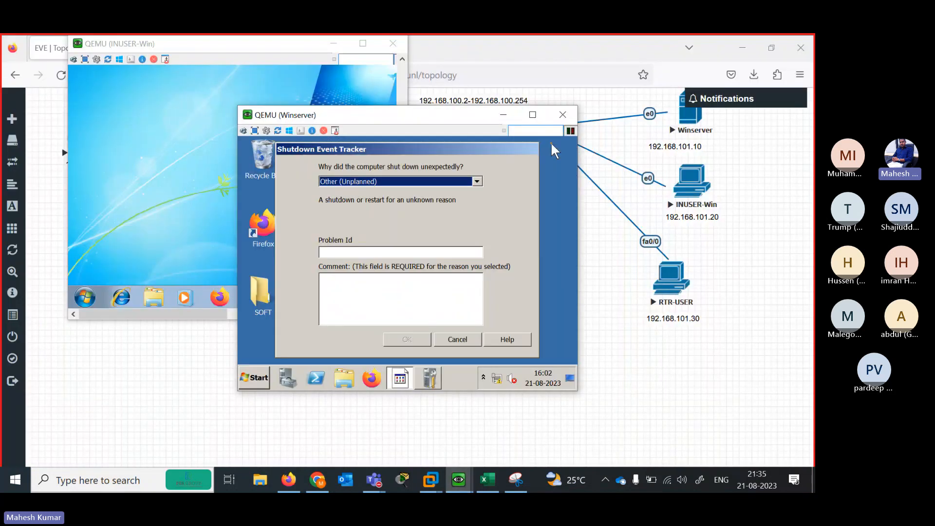
{"action": "left_click", "coordinate": [449, 316]}
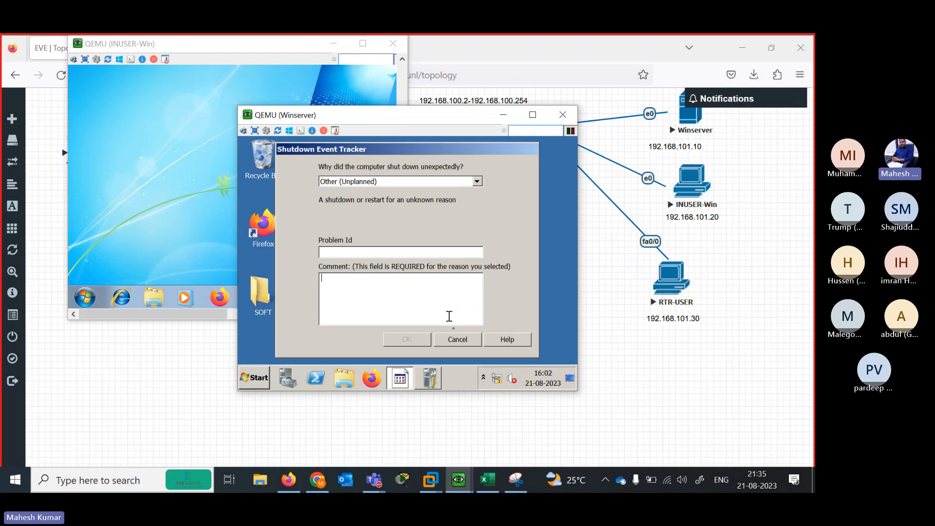
{"action": "left_click", "coordinate": [457, 339]}
Choose 1600 × 1200 in Winserver's Screen Resolution settings and apply it
{"action": "right_click", "coordinate": [373, 247]}
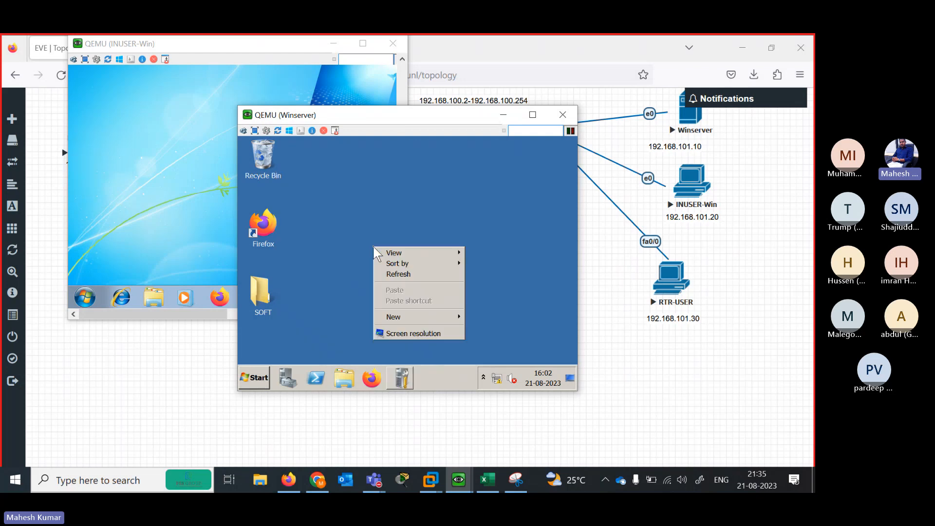
{"action": "left_click", "coordinate": [440, 332]}
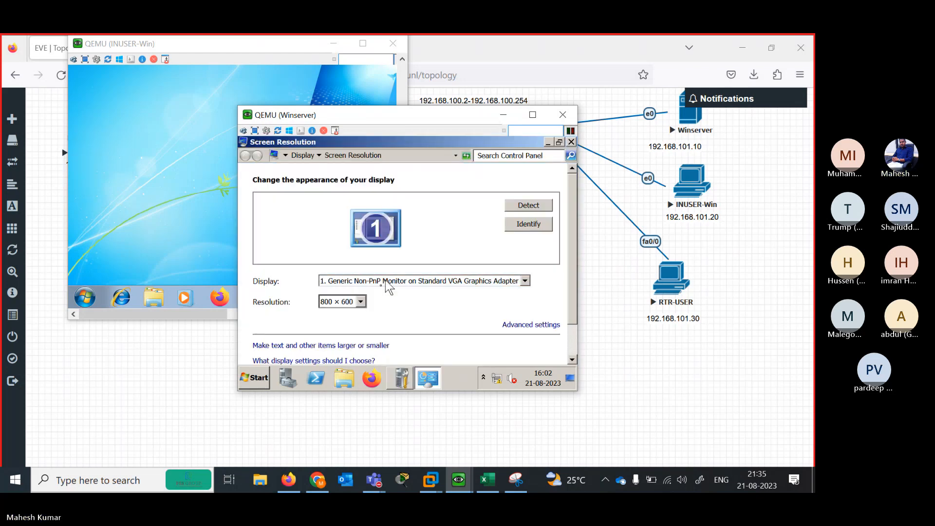
{"action": "left_click", "coordinate": [361, 301]}
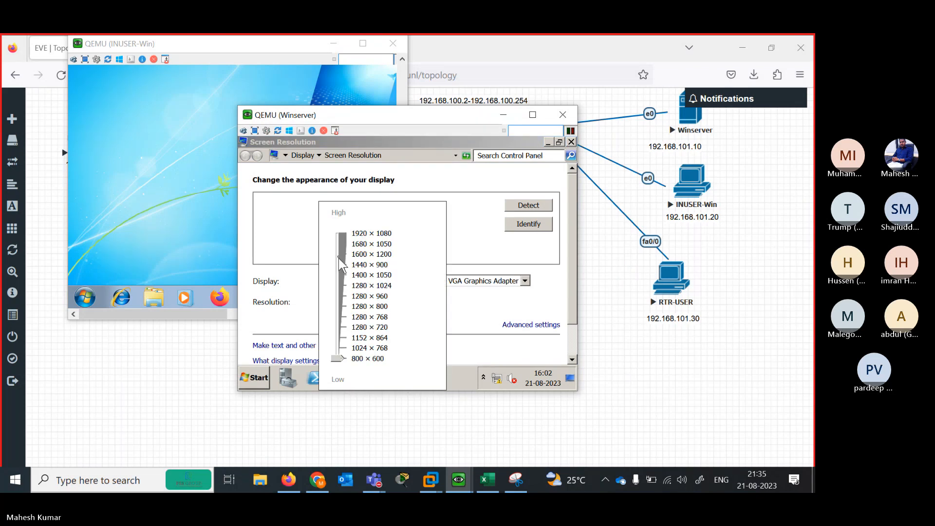
{"action": "left_click", "coordinate": [341, 262]}
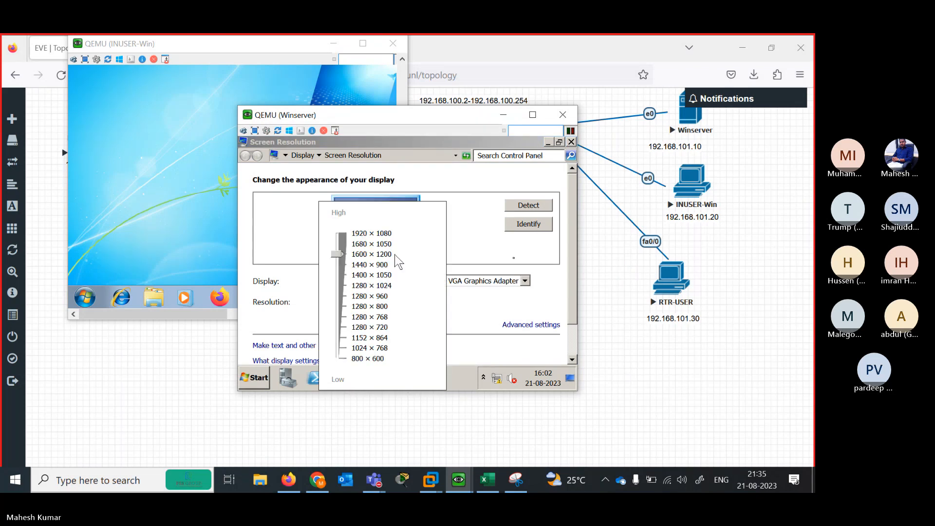
{"action": "left_click", "coordinate": [573, 296]}
{"action": "scroll", "coordinate": [573, 296], "scroll_direction": "down", "scroll_amount": 2}
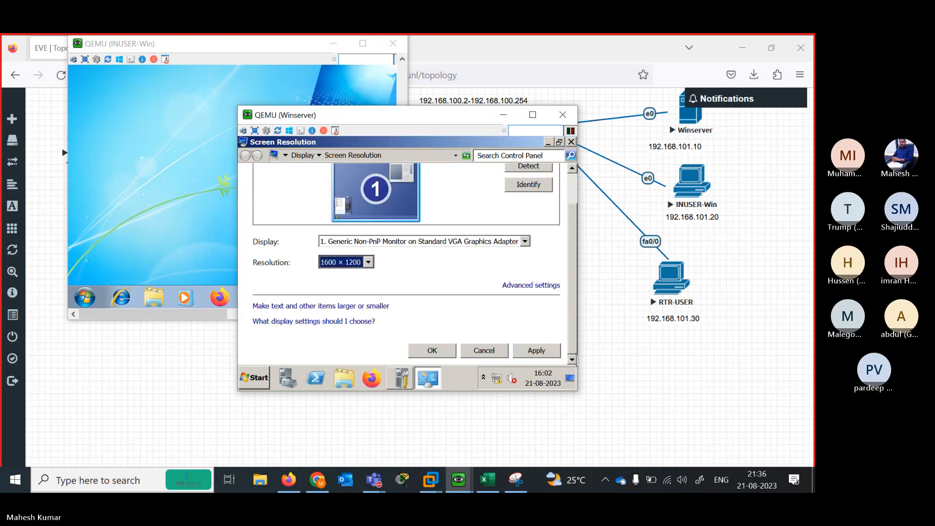
{"action": "left_click", "coordinate": [537, 350]}
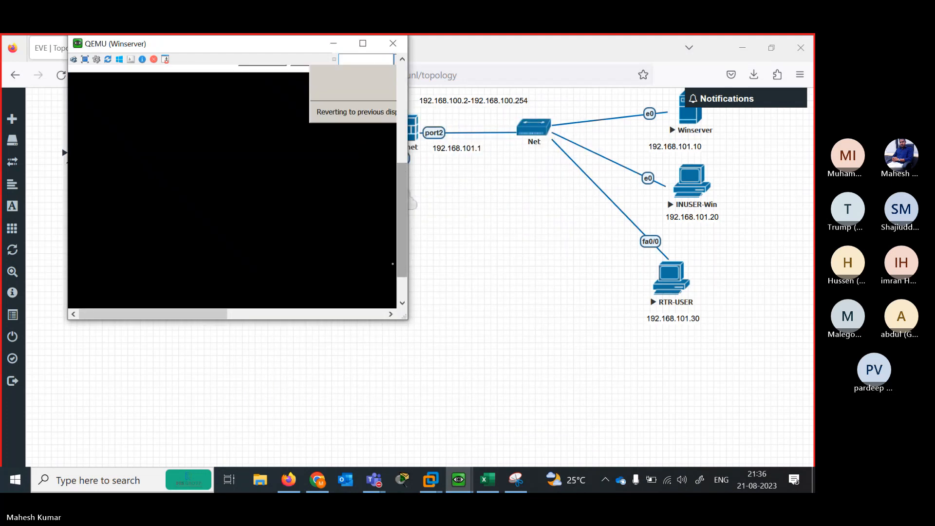
Keep the new 1600 × 1200 display settings and close the dialog
{"action": "left_click_drag", "start_coordinate": [220, 312], "coordinate": [314, 316]}
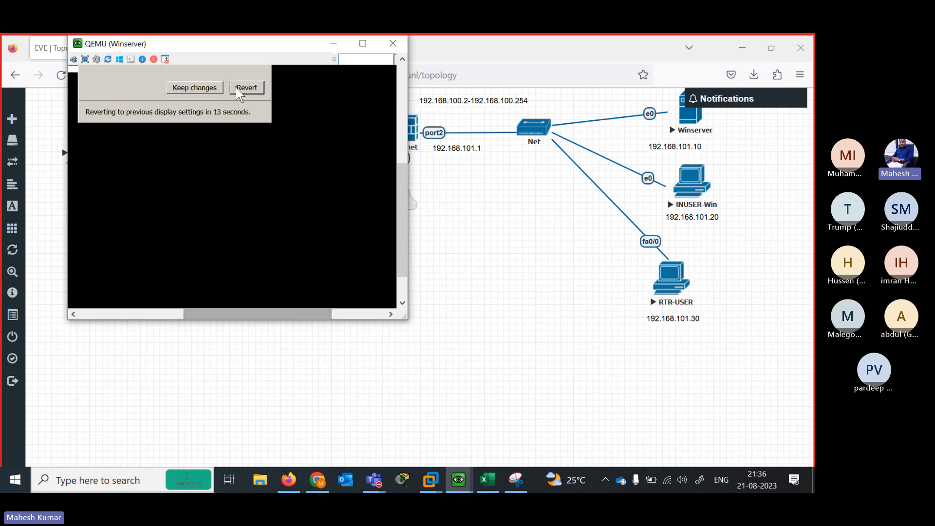
{"action": "left_click", "coordinate": [209, 90]}
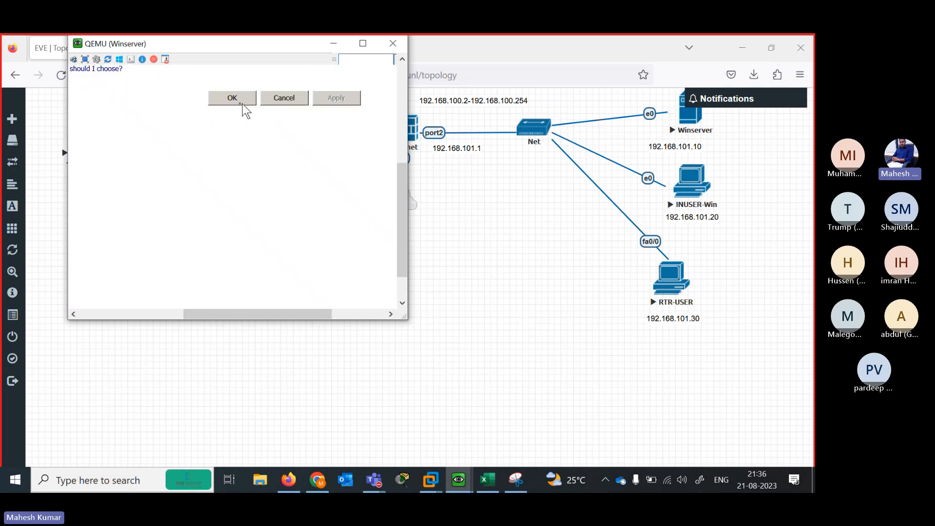
{"action": "left_click", "coordinate": [242, 104]}
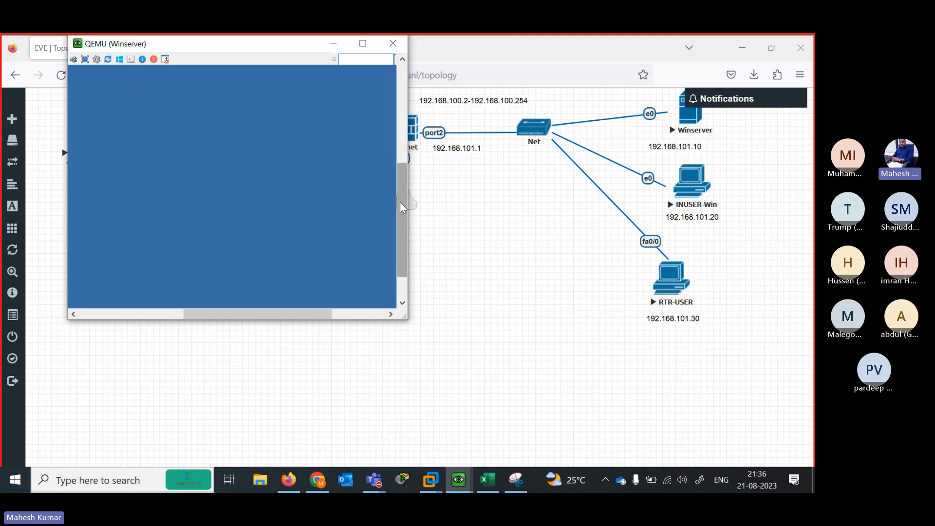
{"action": "left_click_drag", "start_coordinate": [399, 203], "coordinate": [397, 102]}
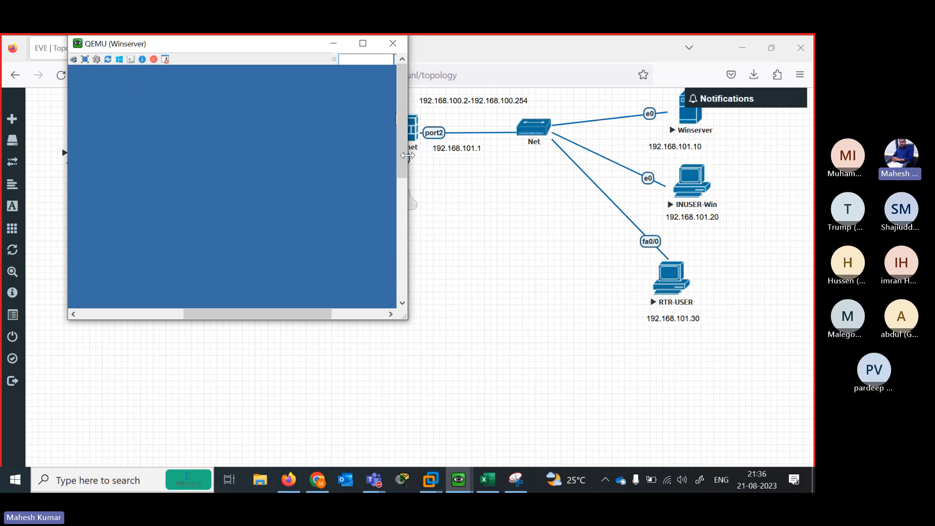
{"action": "left_click_drag", "start_coordinate": [408, 154], "coordinate": [612, 155]}
{"action": "left_click_drag", "start_coordinate": [448, 314], "coordinate": [245, 317]}
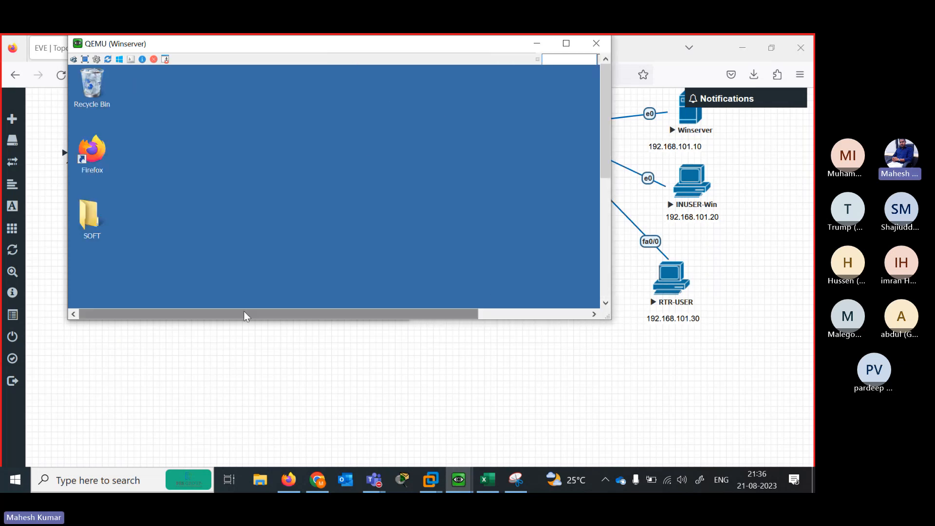
Open the Properties of Winserver's Local Area Connection 2 via Network and Sharing Center
{"action": "left_click_drag", "start_coordinate": [605, 165], "coordinate": [606, 303]}
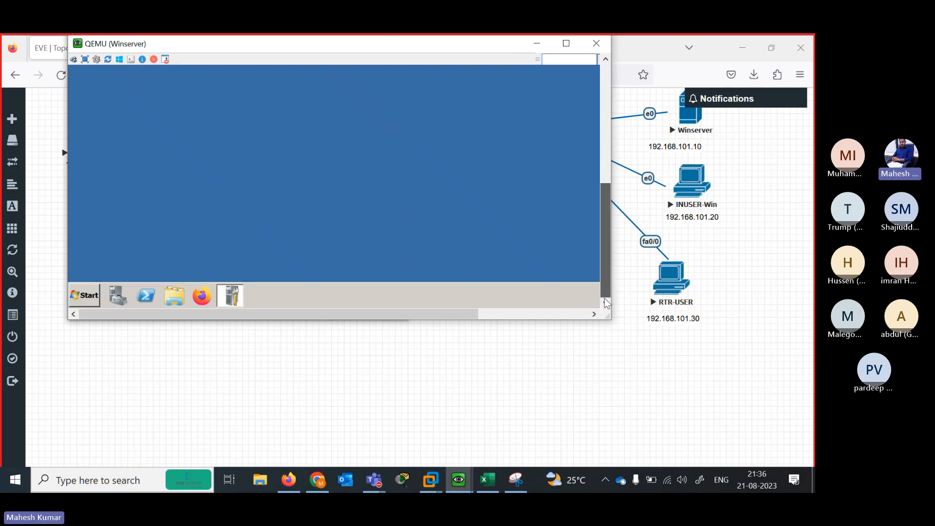
{"action": "left_click", "coordinate": [93, 293]}
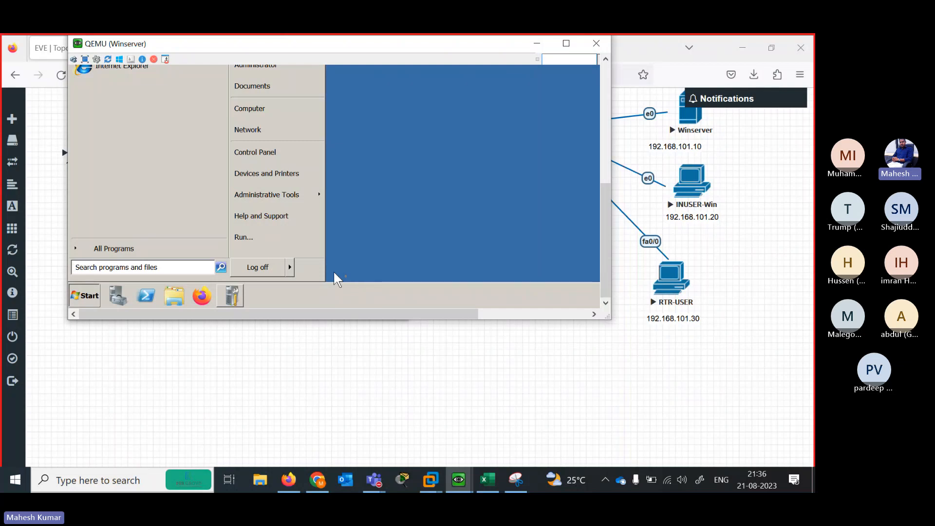
{"action": "left_click_drag", "start_coordinate": [467, 308], "coordinate": [577, 314]}
{"action": "left_click", "coordinate": [519, 298]}
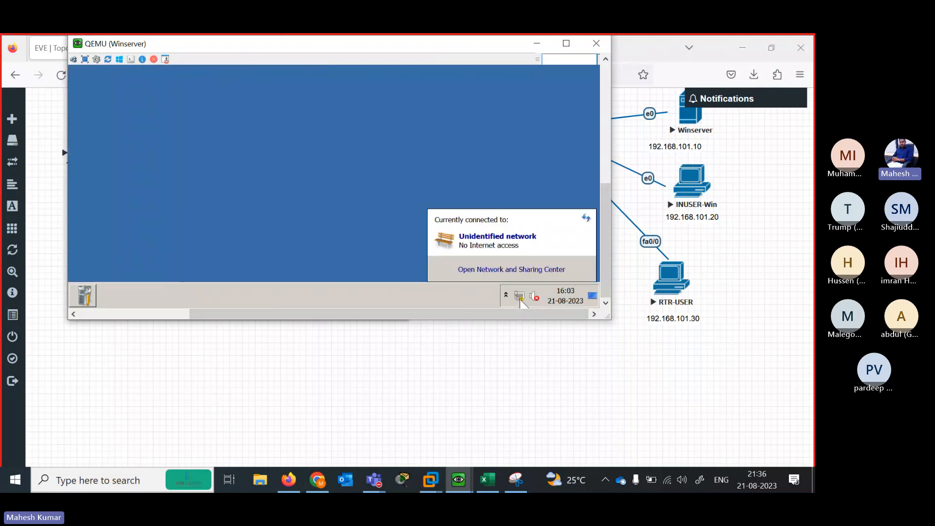
{"action": "left_click", "coordinate": [482, 270]}
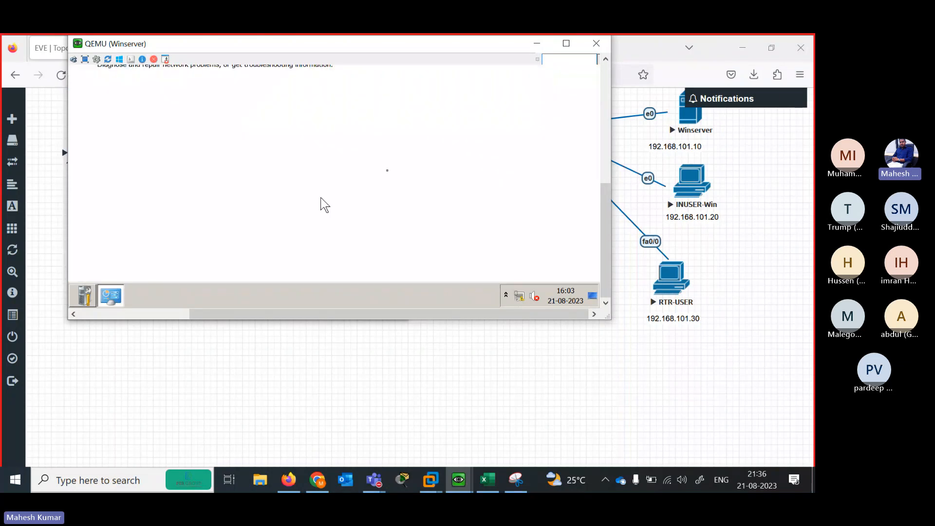
{"action": "left_click_drag", "start_coordinate": [603, 243], "coordinate": [602, 185]}
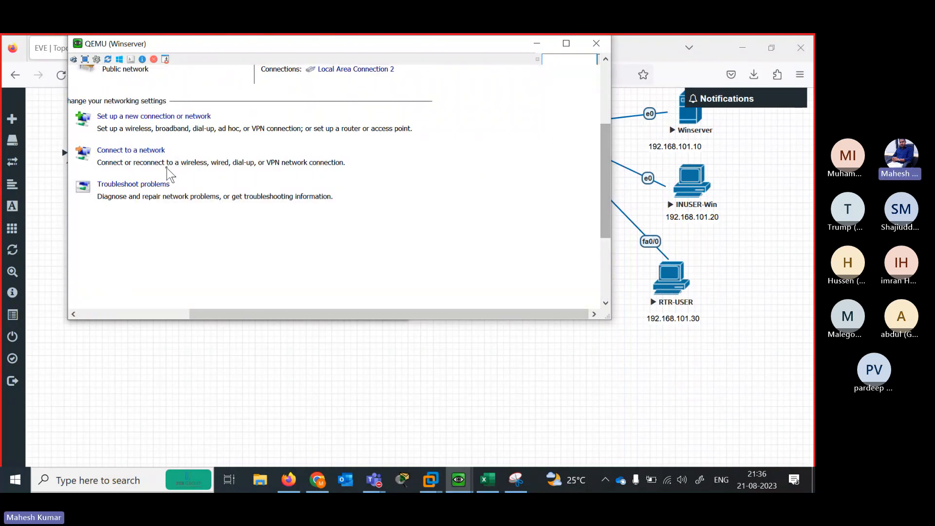
{"action": "left_click", "coordinate": [338, 76]}
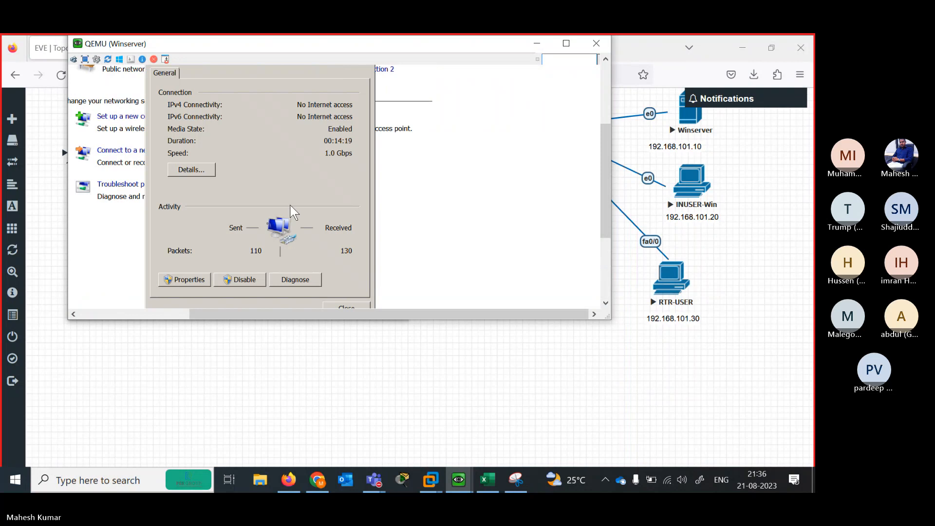
{"action": "left_click", "coordinate": [174, 276]}
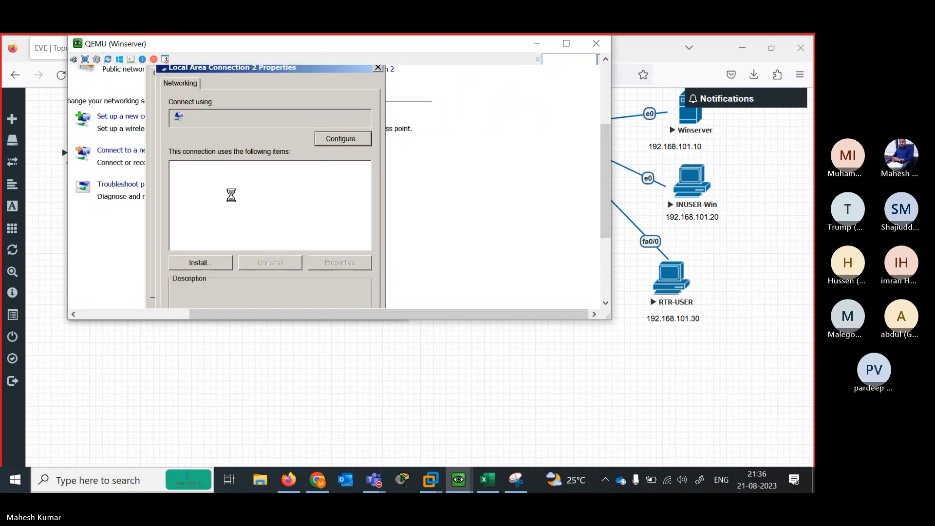
Set static IPv4 192.168.101.10, mask 255.255.255.0, gateway 192.168.101.1, and save
{"action": "double_click", "coordinate": [259, 208]}
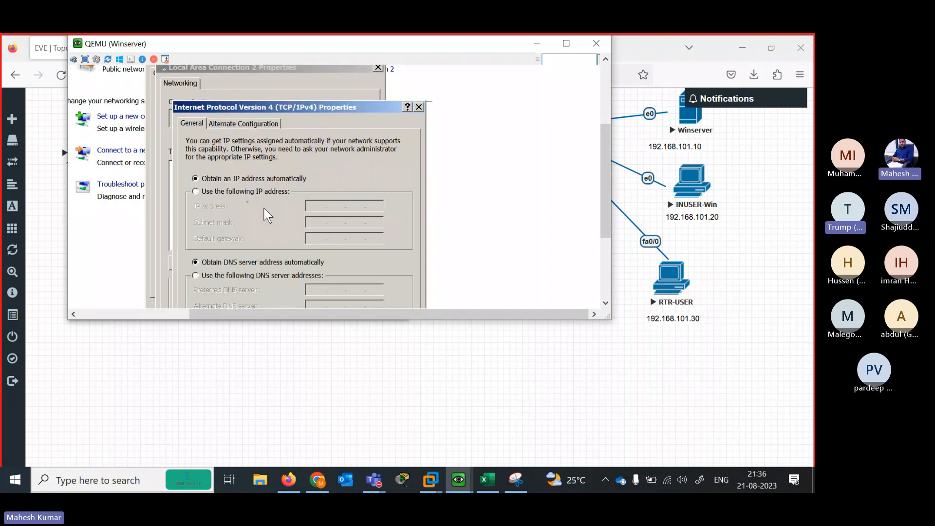
{"action": "left_click", "coordinate": [230, 191]}
{"action": "left_click", "coordinate": [317, 206]}
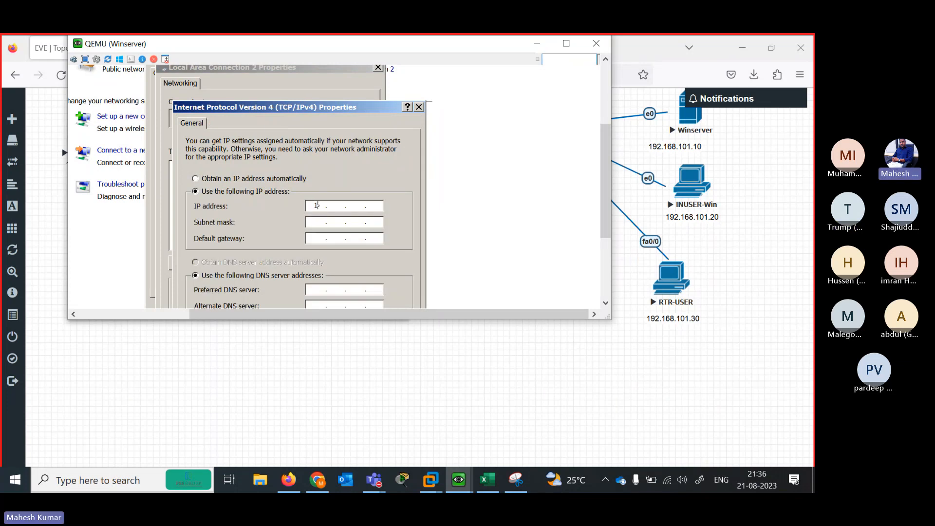
{"action": "type", "text": "192 . 168 . 101 . 10"}
{"action": "key", "text": "Tab"}
{"action": "key", "text": "Tab"}
{"action": "type", "text": "192."}
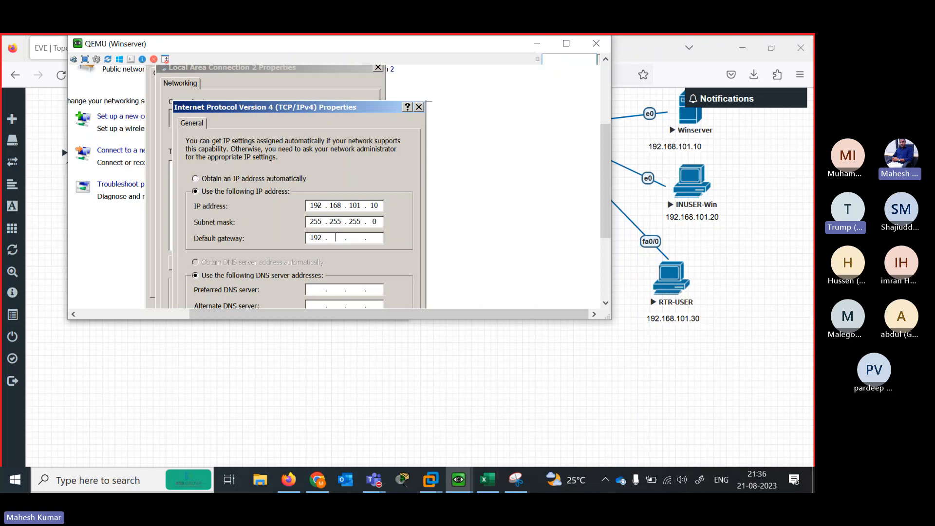
{"action": "type", "text": "168."}
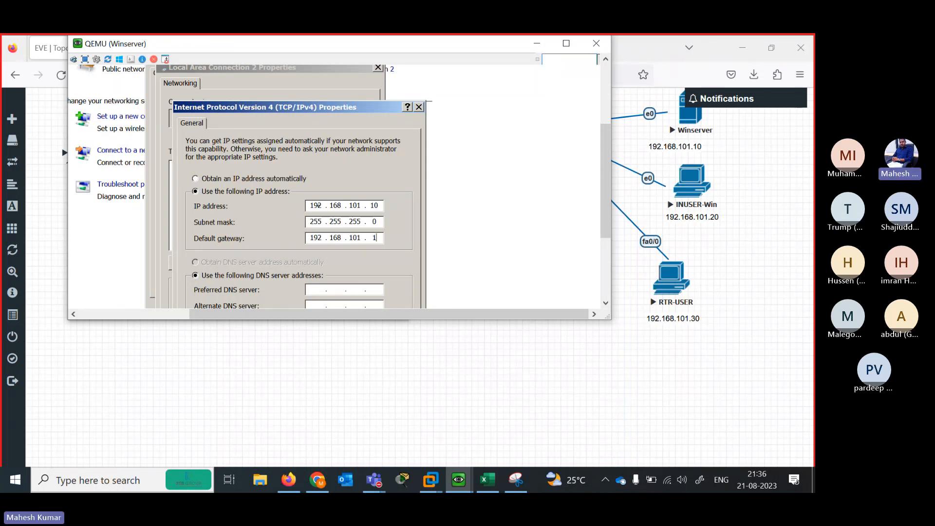
{"action": "type", "text": "101.1"}
{"action": "key", "text": "Tab"}
{"action": "left_click_drag", "start_coordinate": [605, 165], "coordinate": [597, 304]}
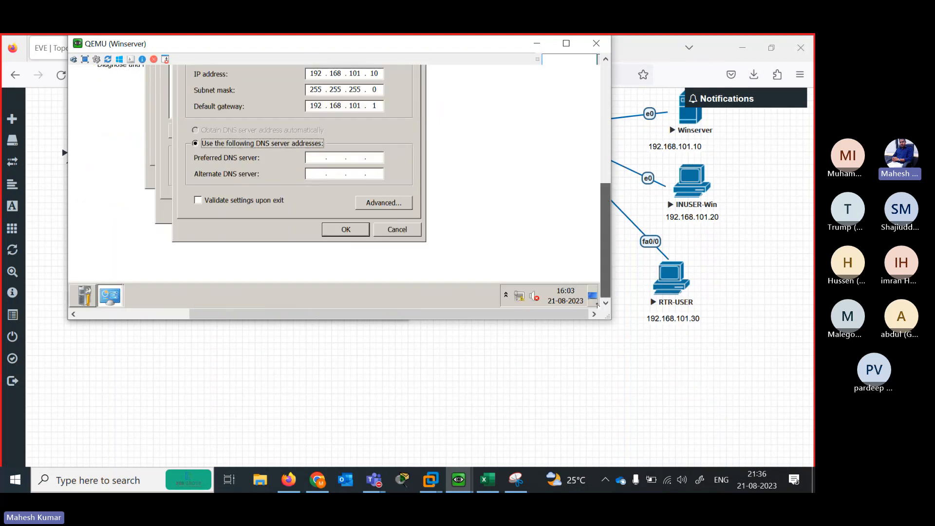
{"action": "left_click", "coordinate": [343, 229]}
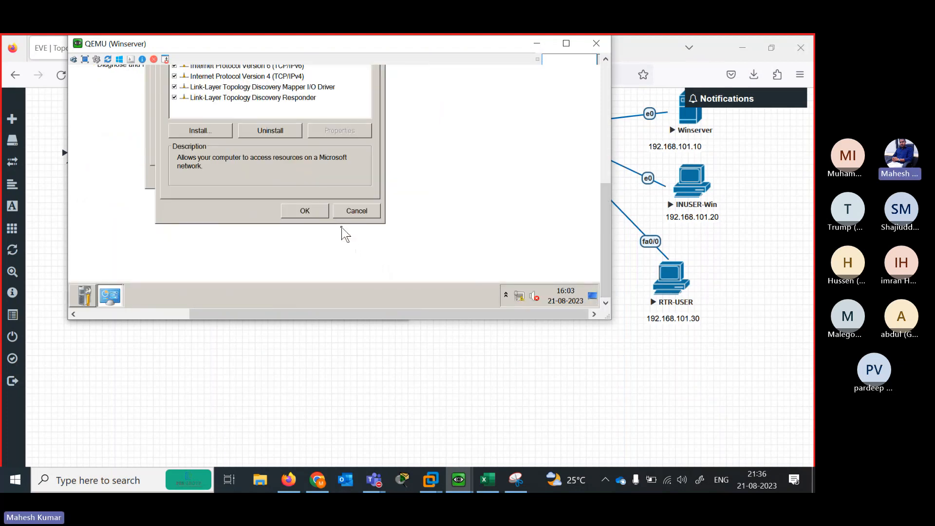
{"action": "left_click", "coordinate": [308, 209]}
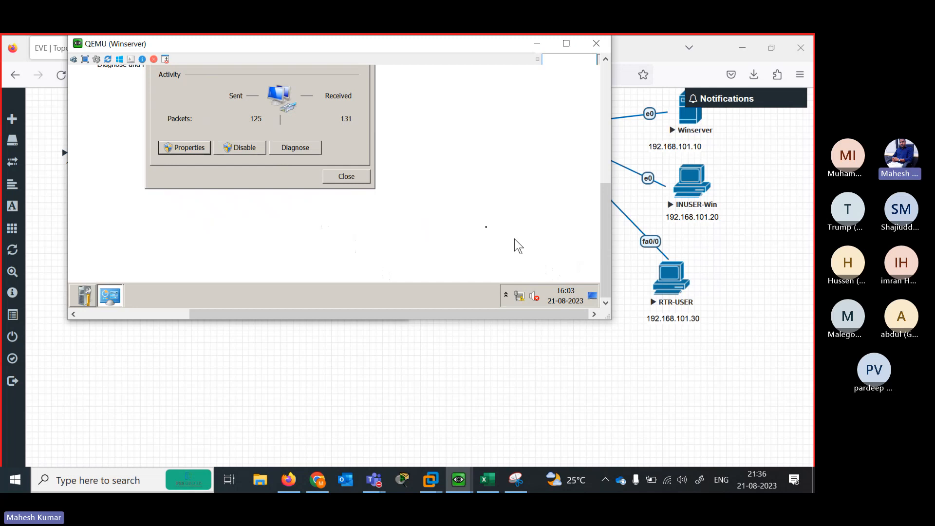
Close Winserver's adapter status and Network and Sharing Center windows
{"action": "left_click", "coordinate": [356, 181]}
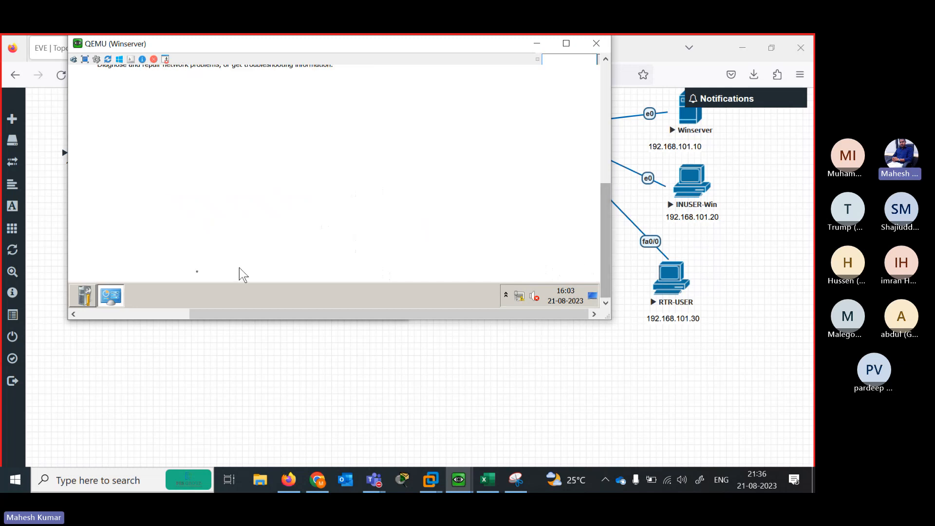
{"action": "mouse_move", "coordinate": [106, 284]}
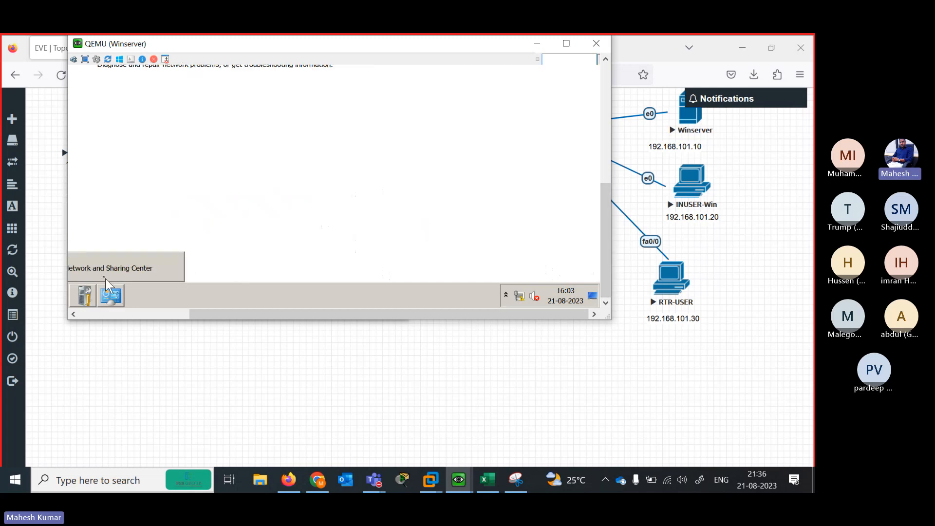
{"action": "right_click", "coordinate": [111, 302]}
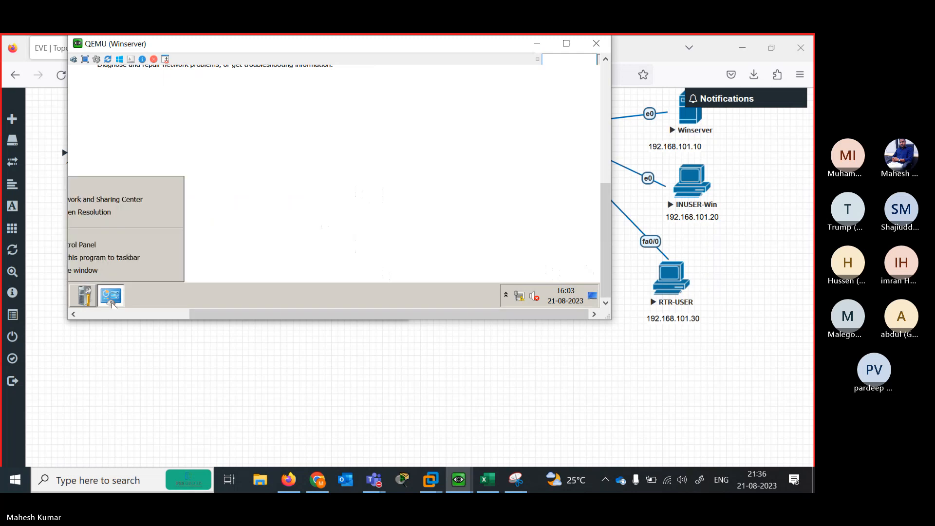
{"action": "left_click", "coordinate": [102, 270]}
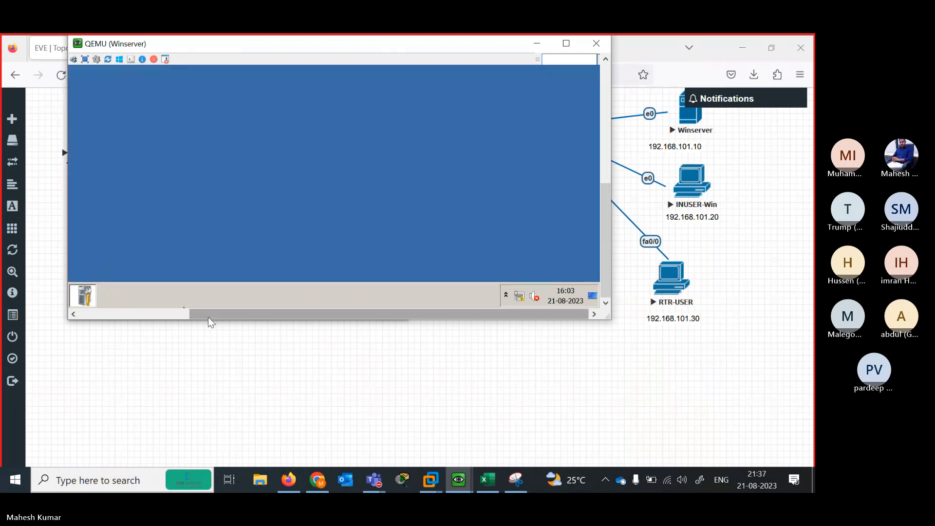
{"action": "left_click_drag", "start_coordinate": [210, 315], "coordinate": [94, 315]}
Restart the Winserver guest, entering 'a' as the restart comment
{"action": "left_click", "coordinate": [86, 295]}
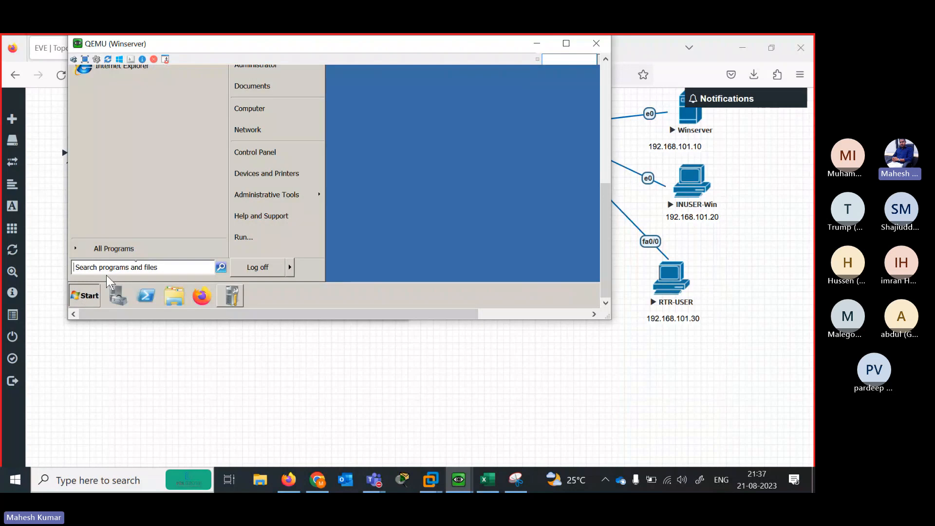
{"action": "mouse_move", "coordinate": [290, 267]}
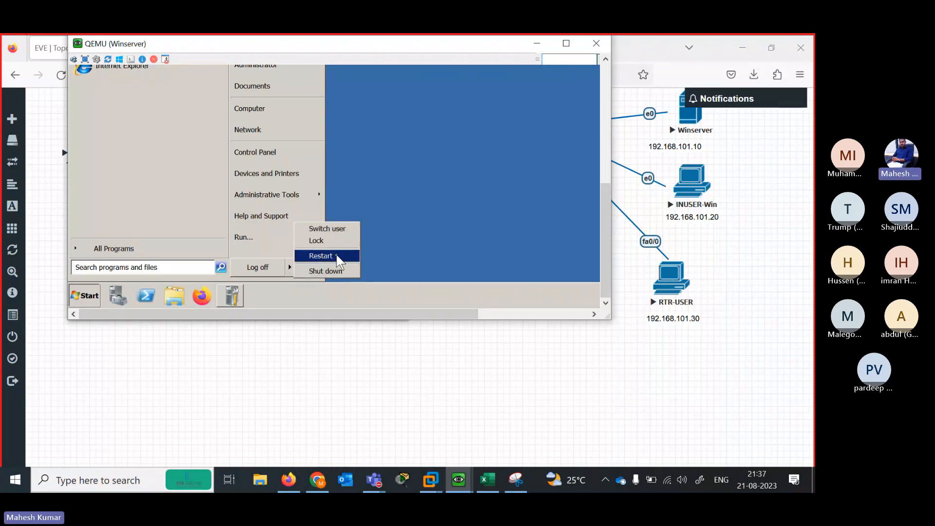
{"action": "left_click", "coordinate": [337, 257]}
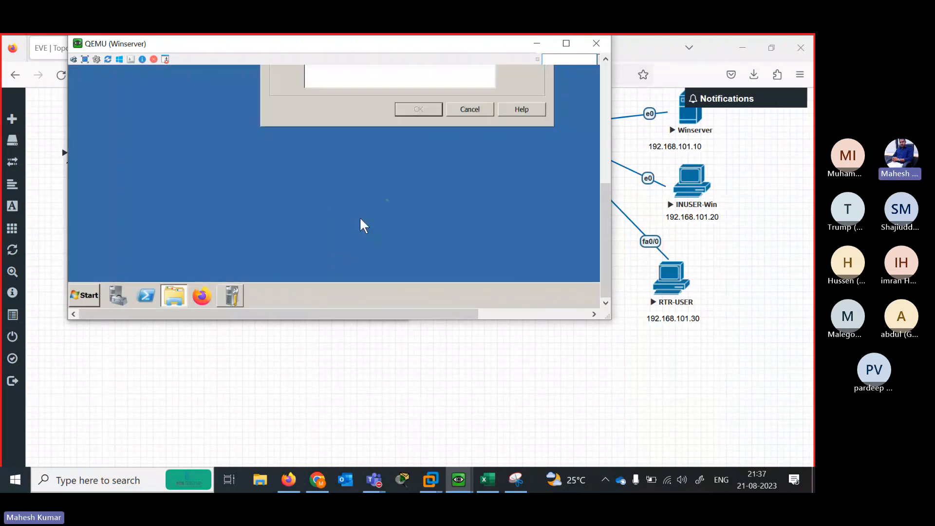
{"action": "left_click", "coordinate": [413, 78]}
{"action": "type", "text": "a"}
{"action": "left_click", "coordinate": [420, 110]}
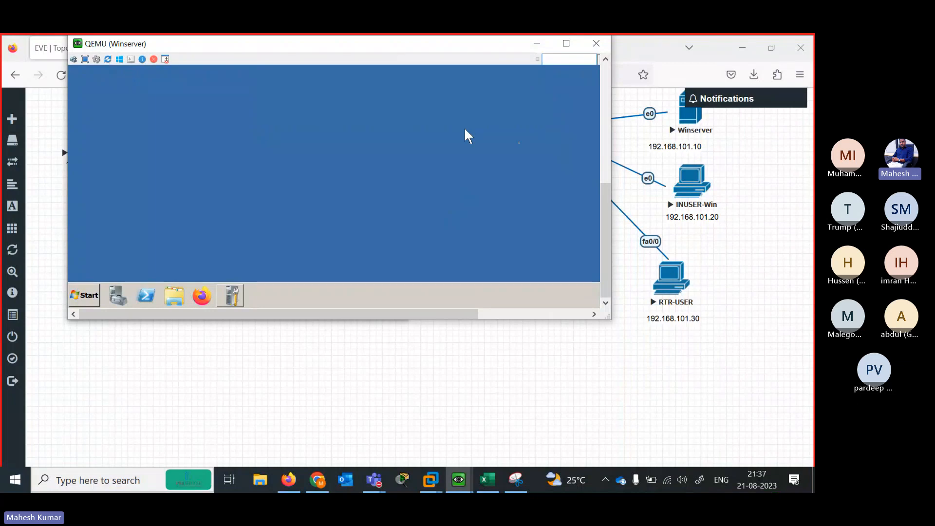
{"action": "left_click_drag", "start_coordinate": [609, 209], "coordinate": [595, 87]}
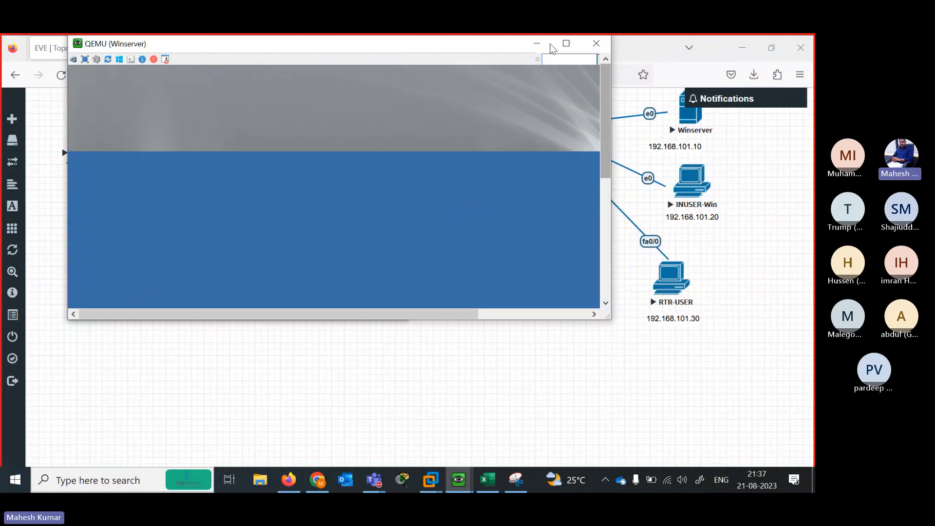
Open the Properties of INUSER-Win's Local Area Connection 5 via Network and Sharing Center
{"action": "left_click", "coordinate": [537, 43]}
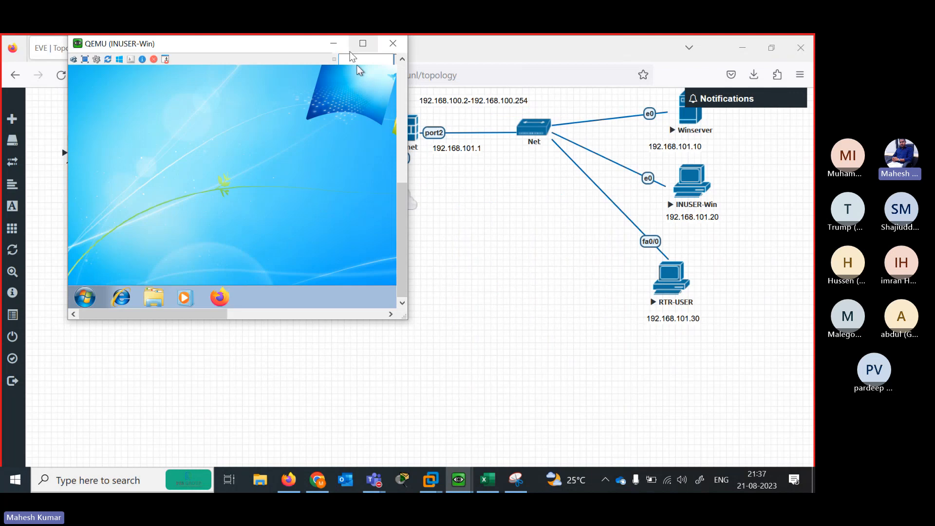
{"action": "left_click_drag", "start_coordinate": [300, 46], "coordinate": [463, 172]}
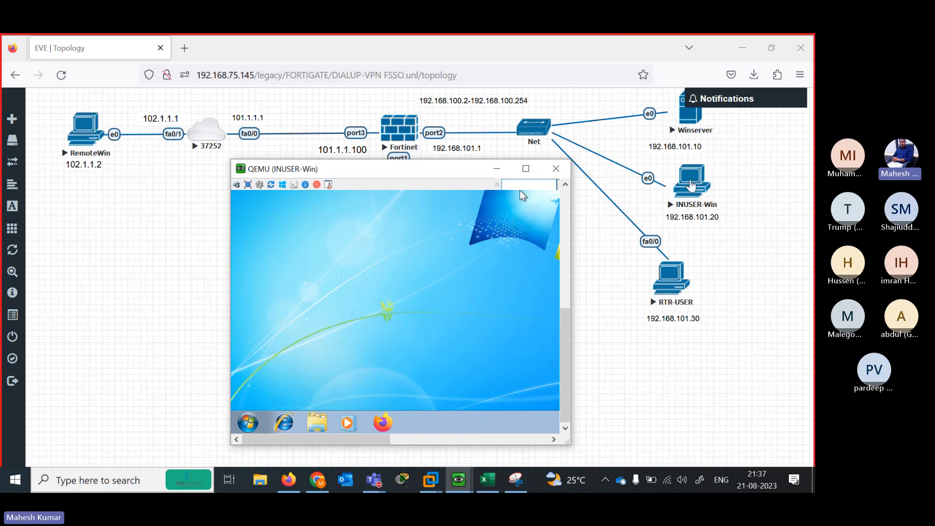
{"action": "left_click_drag", "start_coordinate": [387, 436], "coordinate": [548, 433]}
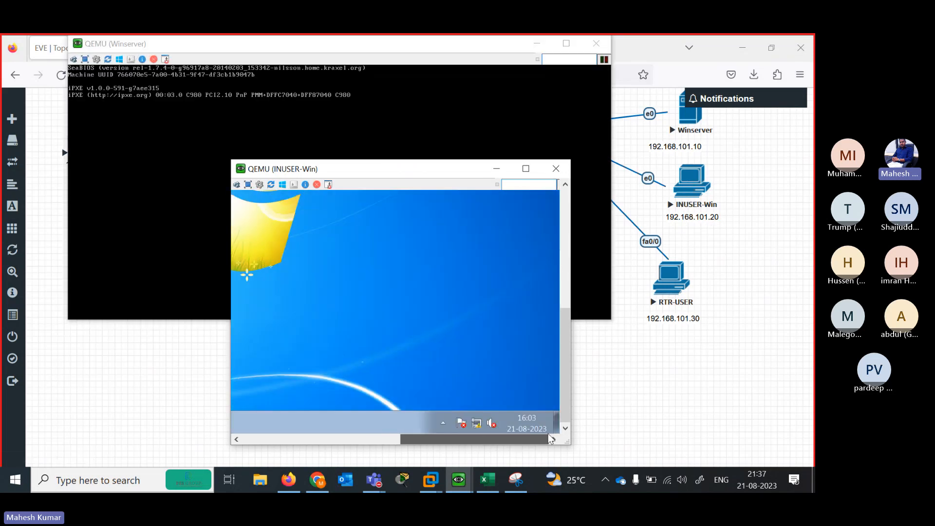
{"action": "left_click", "coordinate": [477, 423]}
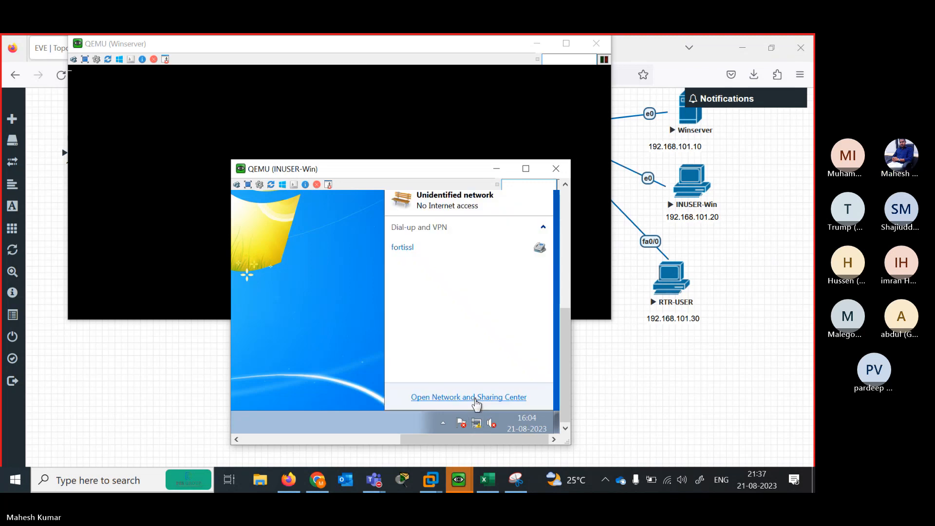
{"action": "left_click", "coordinate": [467, 397]}
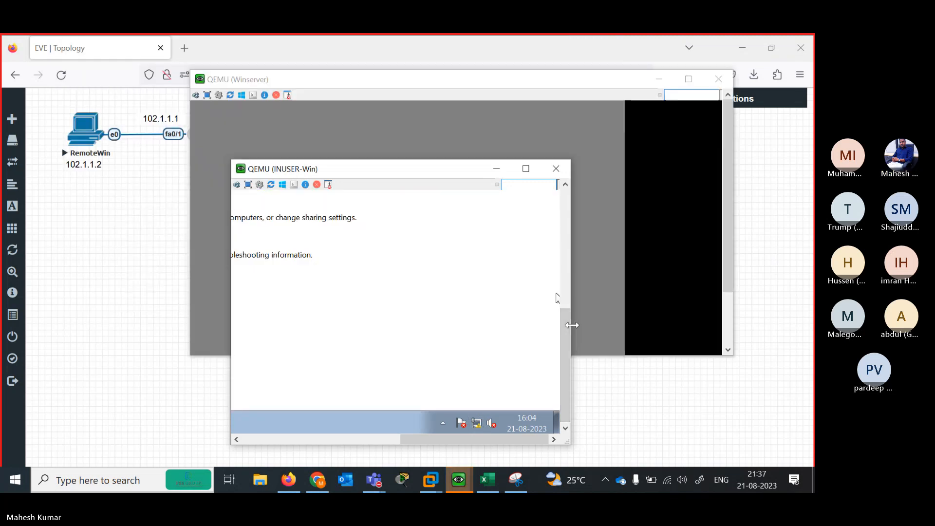
{"action": "left_click_drag", "start_coordinate": [571, 325], "coordinate": [700, 244]}
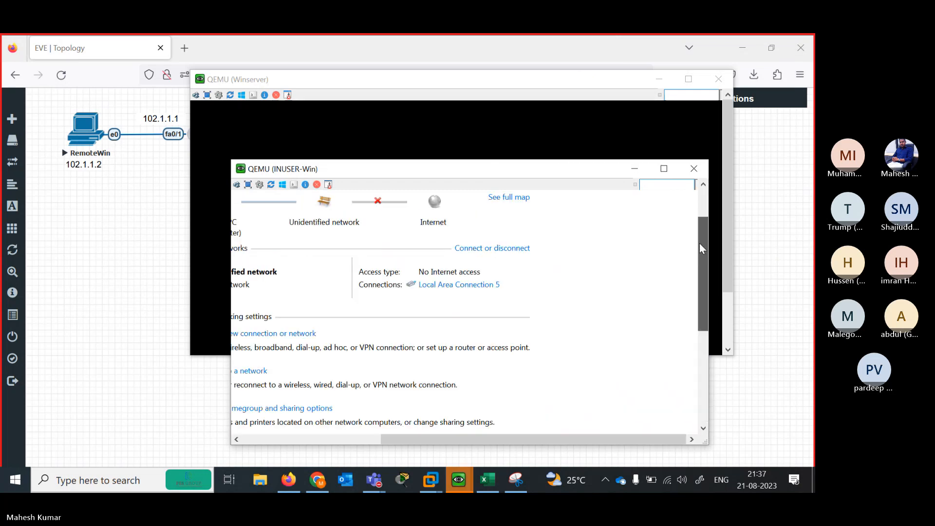
{"action": "left_click", "coordinate": [449, 292]}
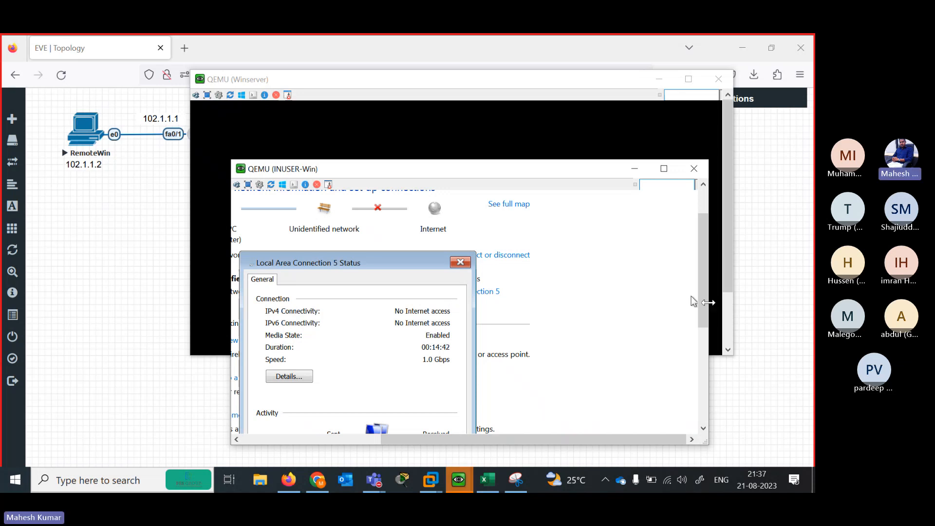
{"action": "left_click_drag", "start_coordinate": [703, 268], "coordinate": [703, 325]}
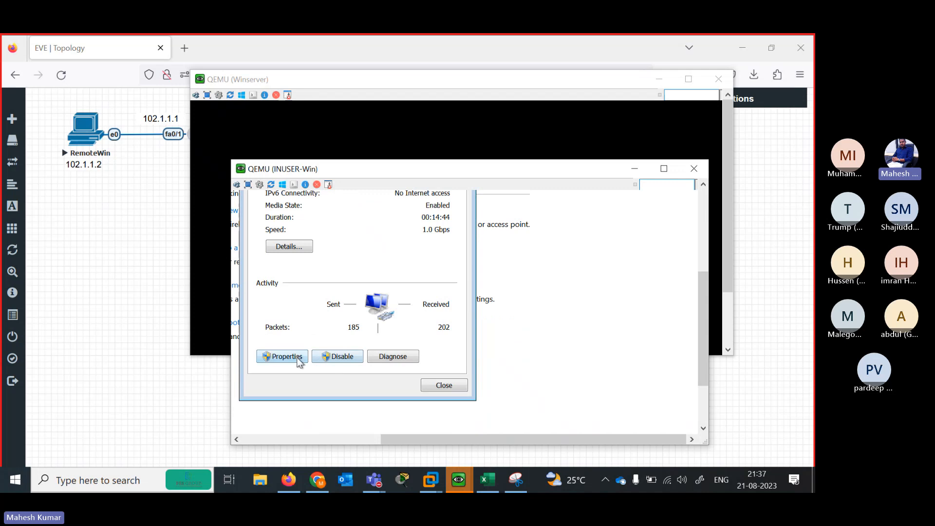
{"action": "left_click", "coordinate": [282, 356]}
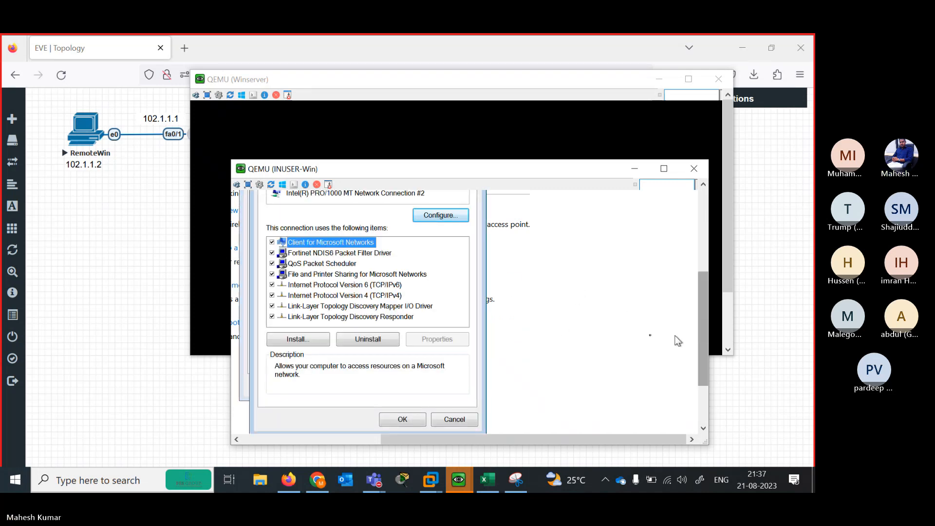
Set static IPv4 192.168.101.20, mask 255.255.255.0, gateway 192.168.101.1, and close the status window
{"action": "left_click", "coordinate": [385, 296]}
{"action": "double_click", "coordinate": [384, 296]}
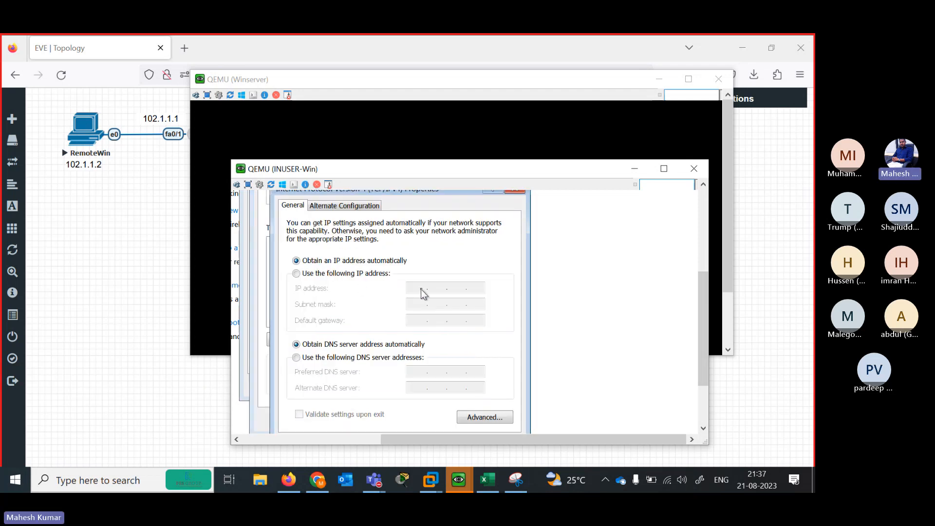
{"action": "left_click", "coordinate": [345, 274]}
{"action": "left_click", "coordinate": [420, 289]}
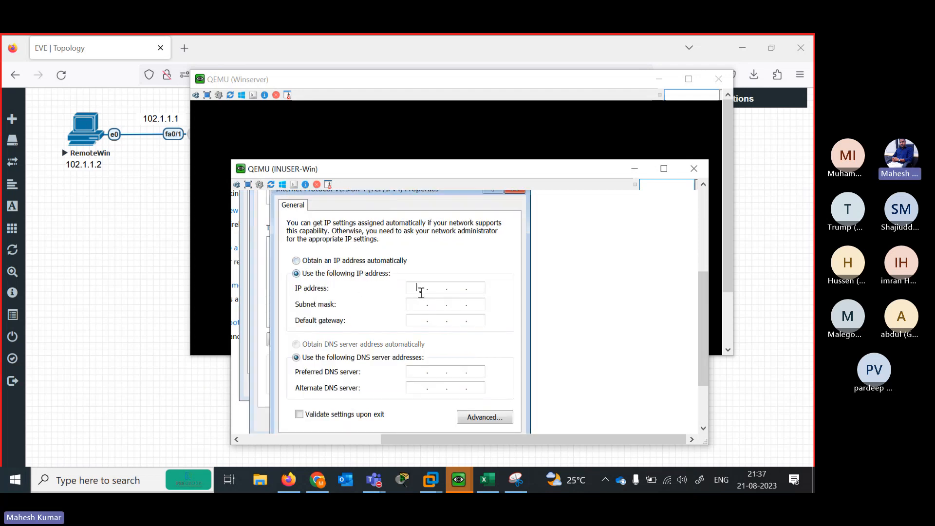
{"action": "type", "text": "192 . 168 . 101 . 20"}
{"action": "key", "text": "Tab"}
{"action": "key", "text": "Tab"}
{"action": "type", "text": "192 . 168 . 101 . 1"}
{"action": "scroll", "coordinate": [702, 317], "scroll_direction": "down", "scroll_amount": 3}
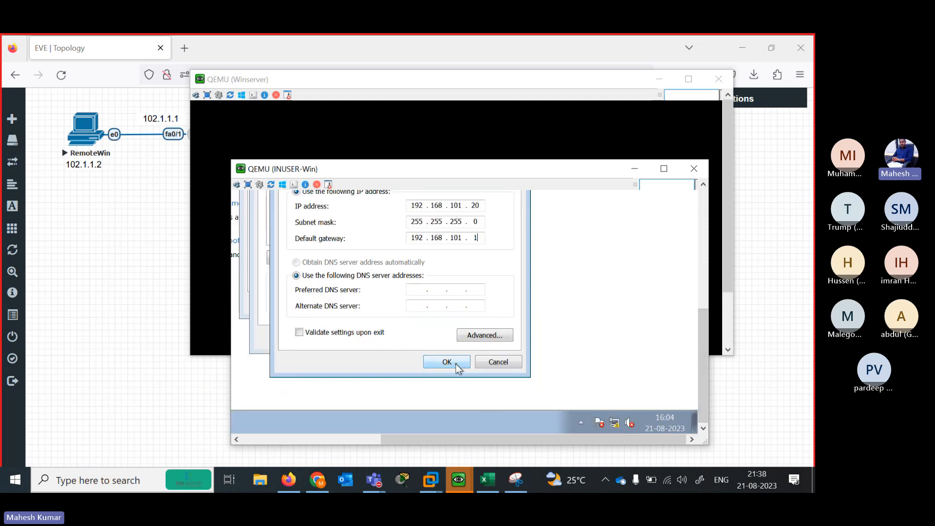
{"action": "left_click", "coordinate": [456, 362]}
{"action": "left_click", "coordinate": [408, 337]}
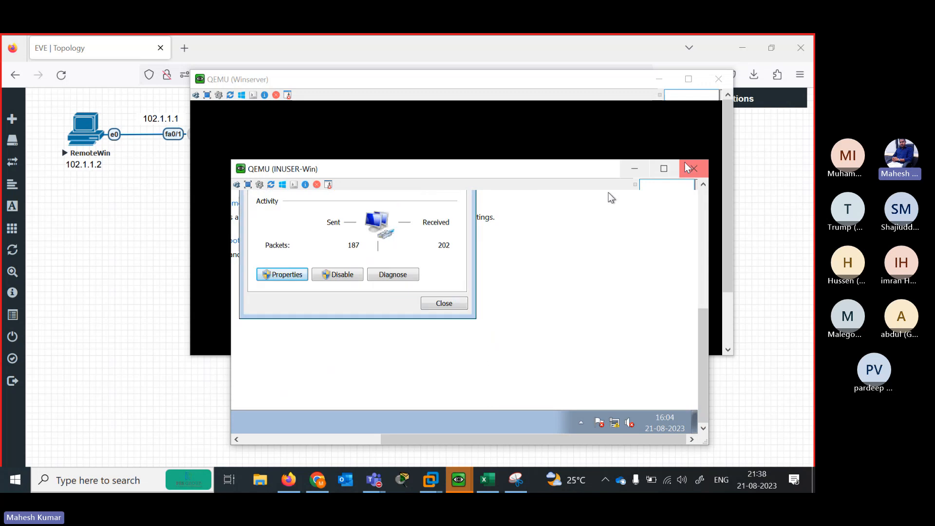
{"action": "left_click", "coordinate": [445, 304]}
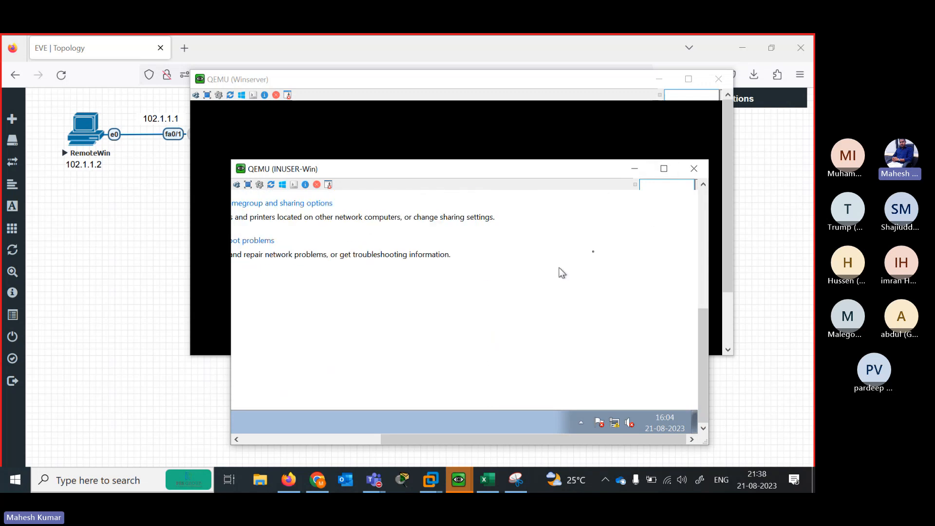
Minimize the Winserver console, close INUSER-Win, and bring up and reposition the RemoteWin console
{"action": "left_click", "coordinate": [635, 168]}
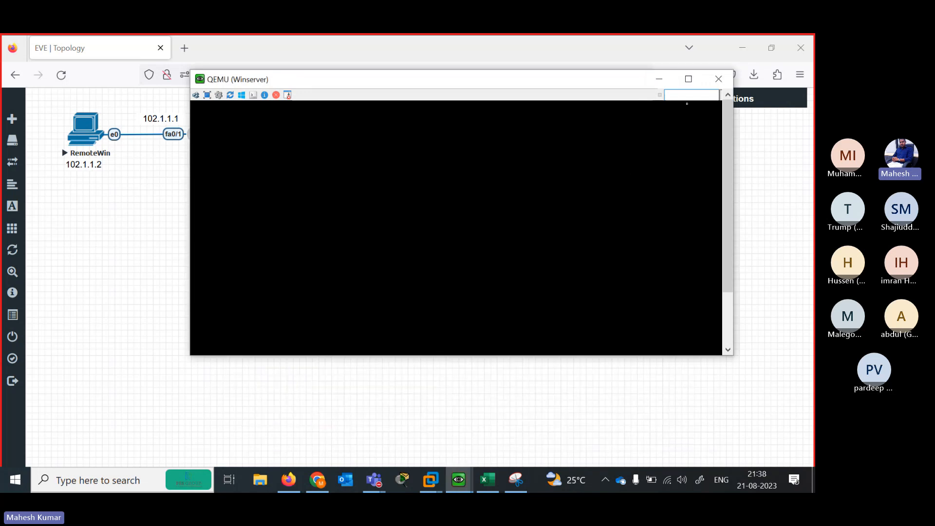
{"action": "left_click", "coordinate": [659, 79]}
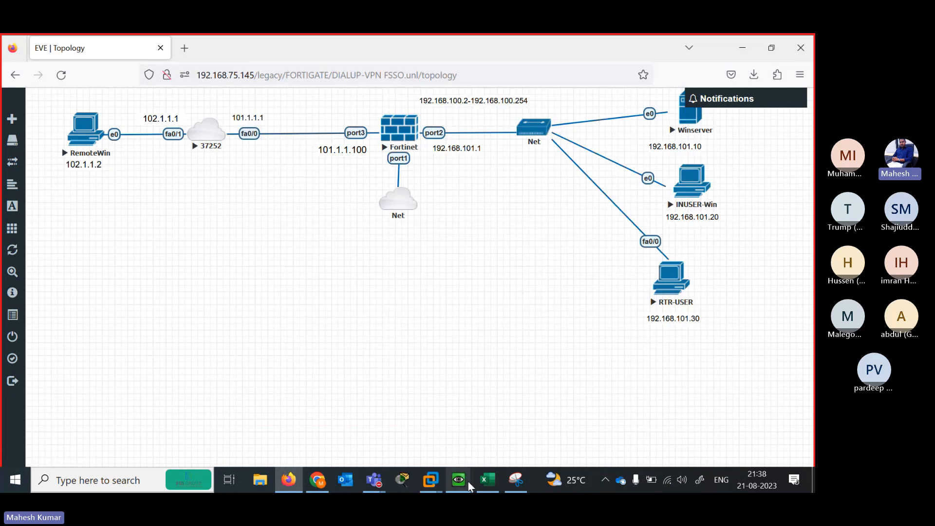
{"action": "mouse_move", "coordinate": [459, 480]}
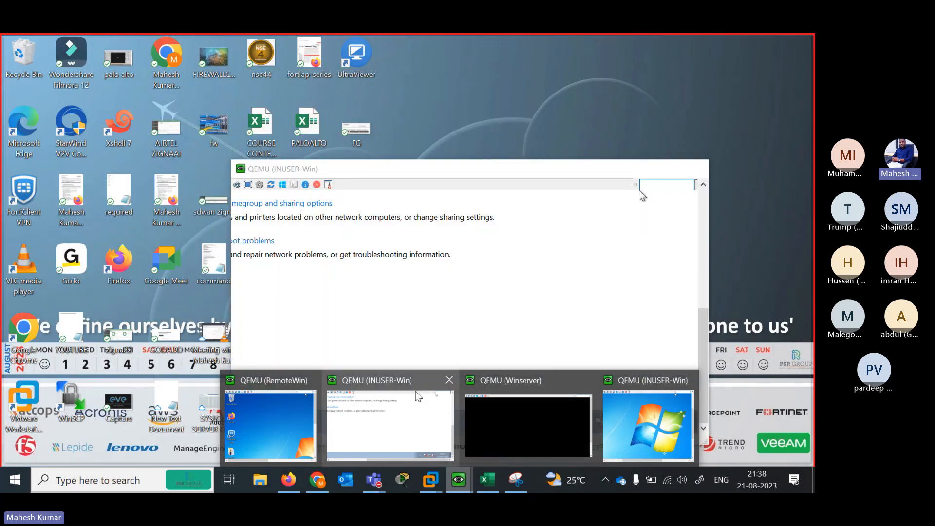
{"action": "left_click", "coordinate": [447, 382]}
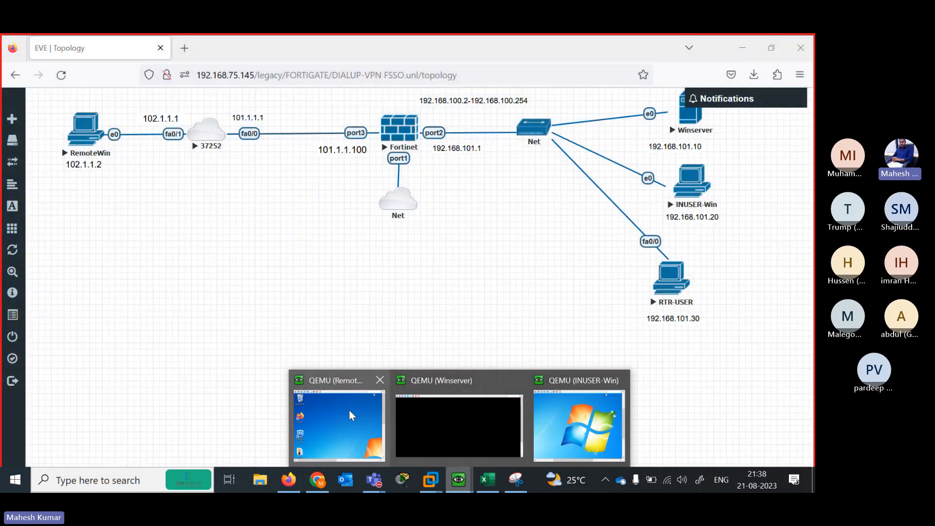
{"action": "left_click", "coordinate": [349, 410]}
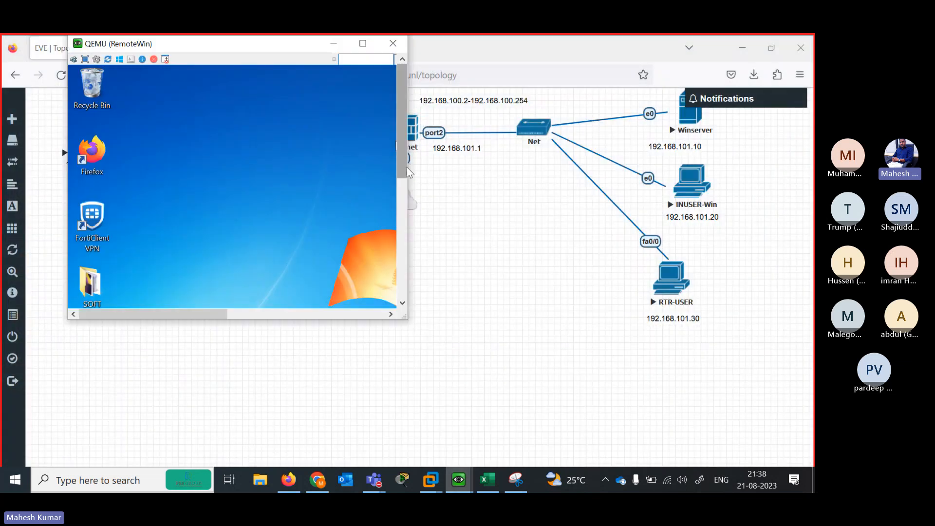
{"action": "left_click_drag", "start_coordinate": [407, 165], "coordinate": [509, 165]}
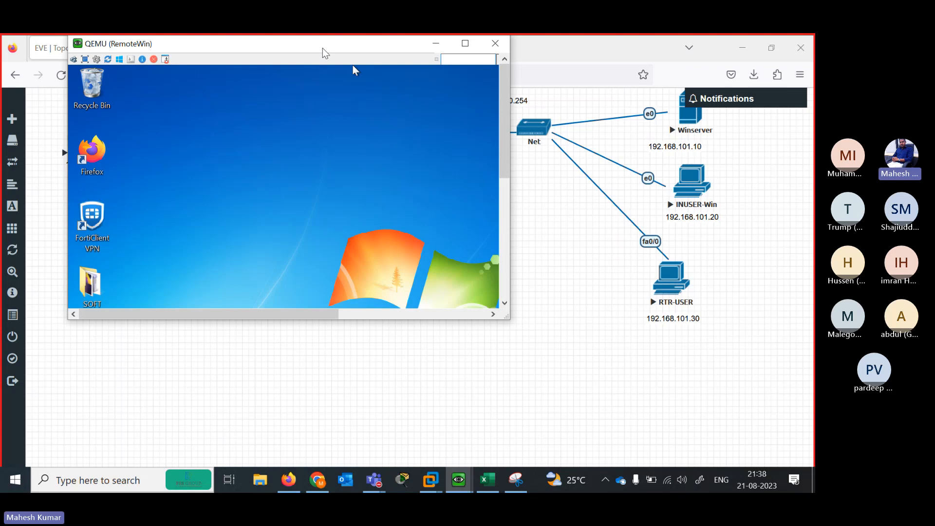
{"action": "left_click_drag", "start_coordinate": [321, 52], "coordinate": [320, 212]}
{"action": "left_click", "coordinate": [659, 79]}
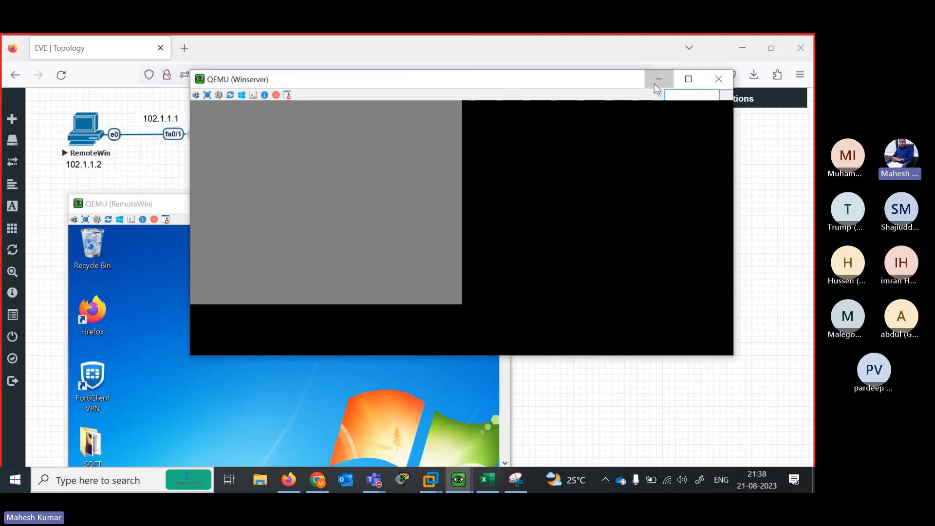
Check RemoteWin's network status, close its console, and launch router 37252's console
{"action": "left_click_drag", "start_coordinate": [504, 322], "coordinate": [504, 468]}
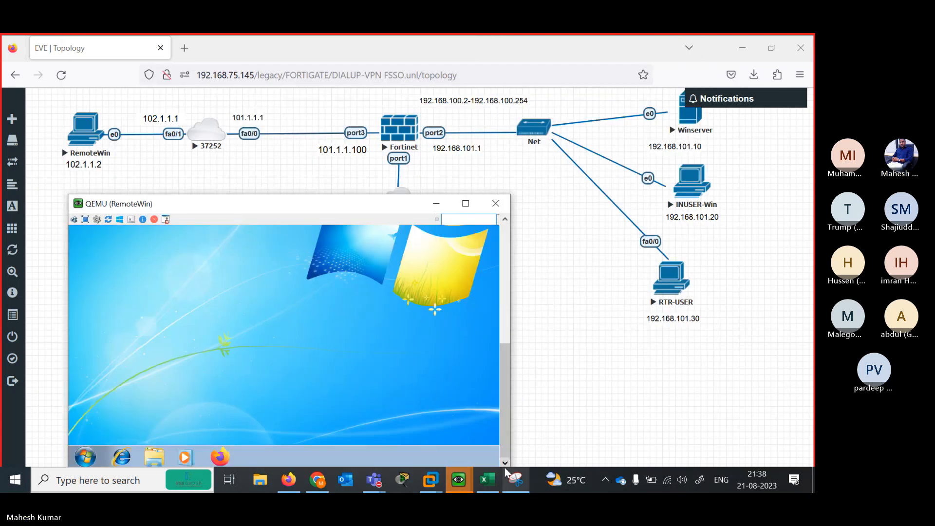
{"action": "left_click_drag", "start_coordinate": [390, 213], "coordinate": [391, 139]}
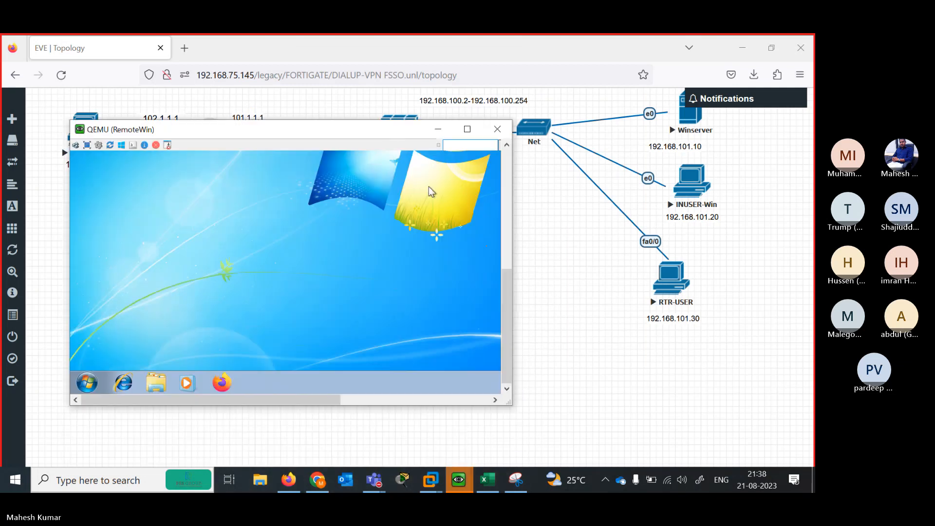
{"action": "left_click_drag", "start_coordinate": [515, 293], "coordinate": [606, 292]}
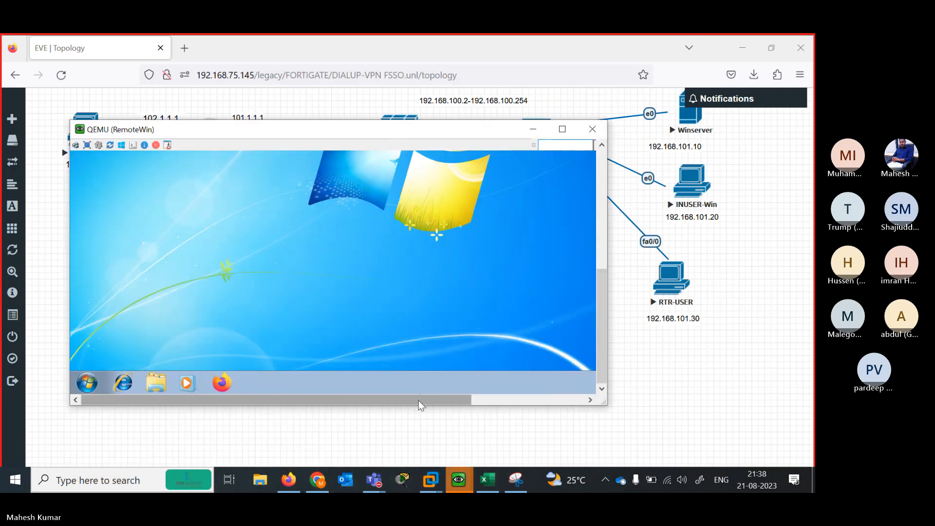
{"action": "left_click_drag", "start_coordinate": [419, 400], "coordinate": [530, 400]}
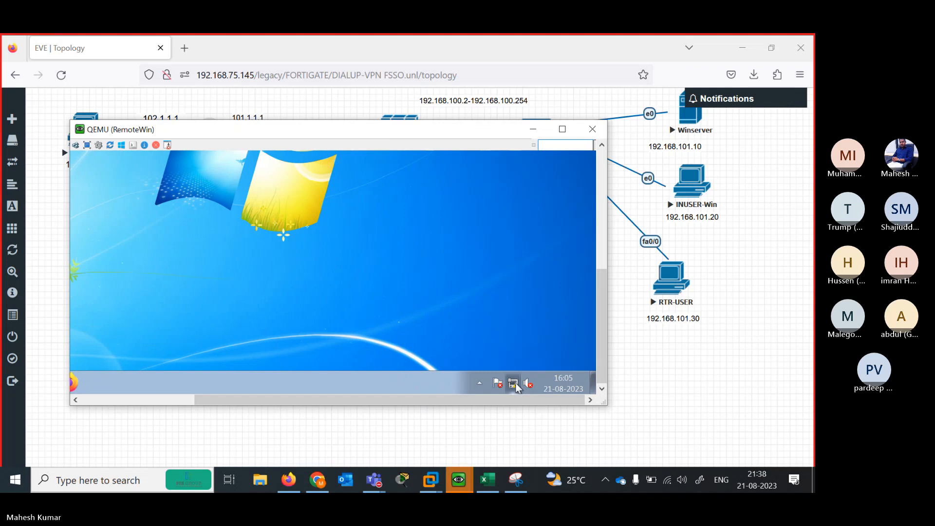
{"action": "left_click", "coordinate": [513, 383]}
{"action": "left_click", "coordinate": [593, 129]}
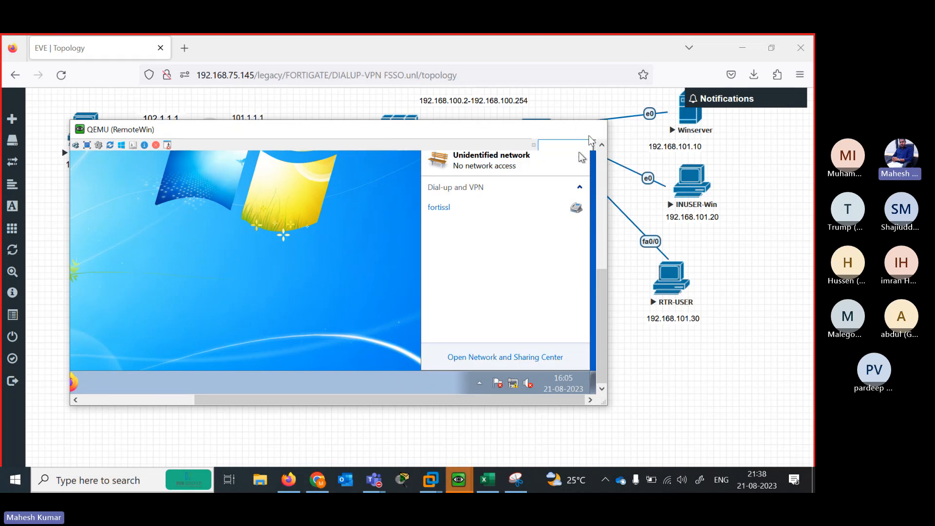
{"action": "left_click", "coordinate": [208, 142]}
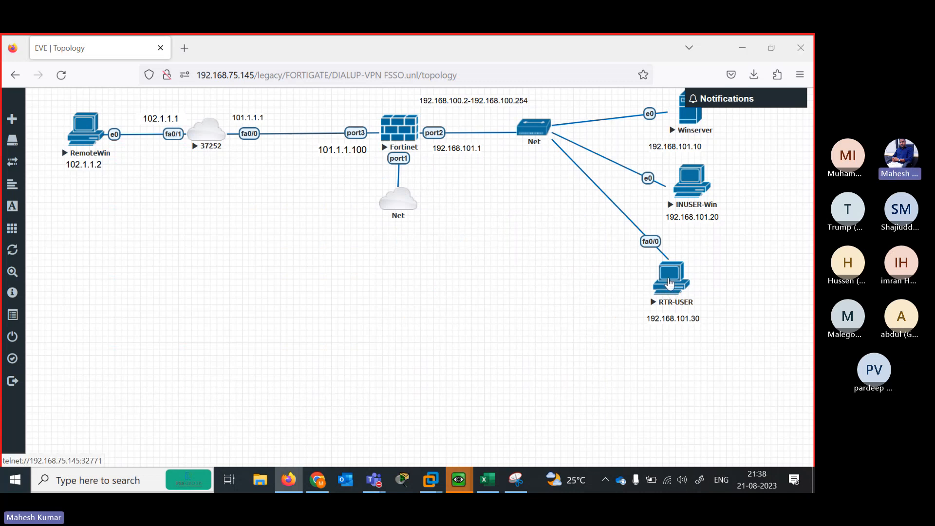
Rename the router's Xshell console tab to 'INSIDE USER'
{"action": "right_click", "coordinate": [670, 284]}
{"action": "left_click", "coordinate": [612, 338]}
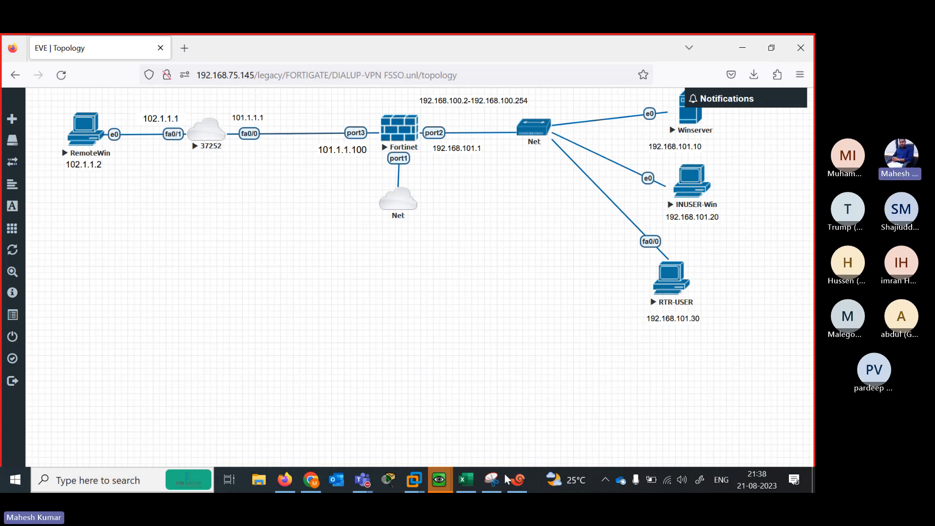
{"action": "left_click", "coordinate": [510, 486]}
{"action": "right_click", "coordinate": [132, 289]}
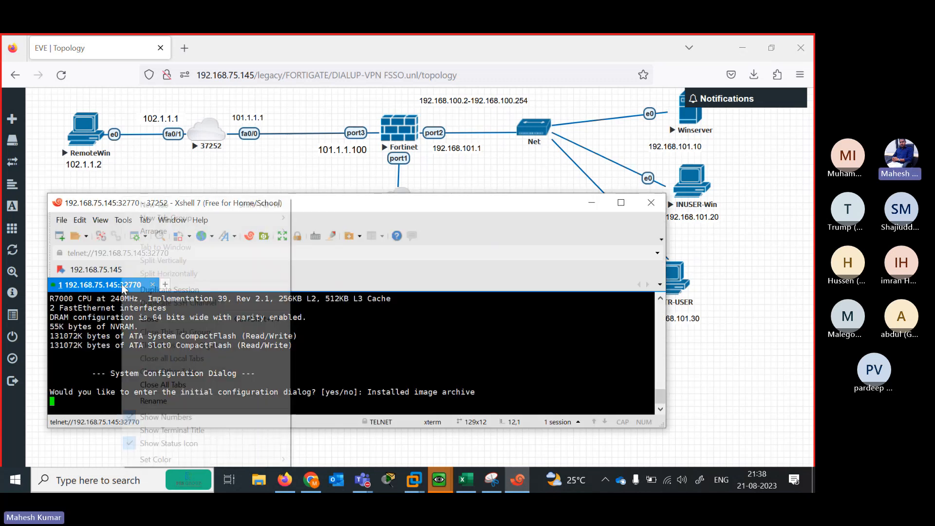
{"action": "left_click", "coordinate": [178, 400]}
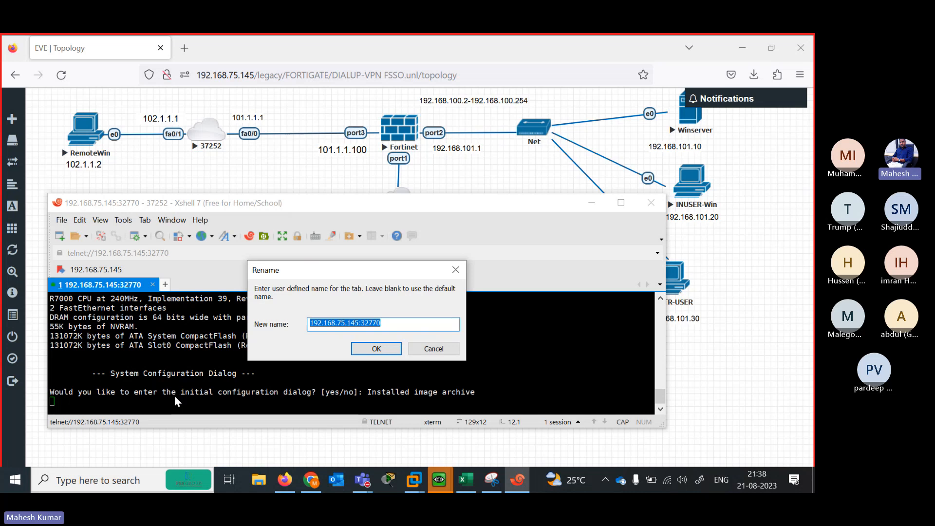
{"action": "type", "text": "INSIDE"}
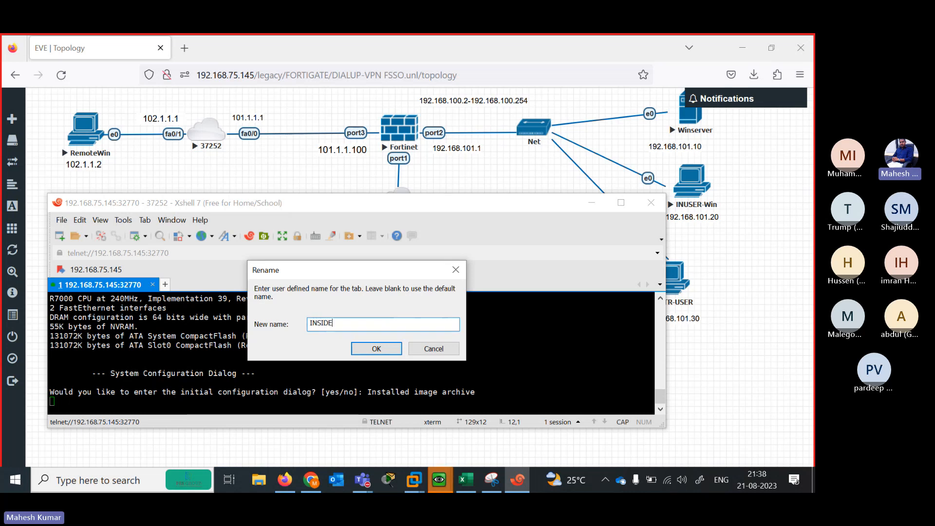
{"action": "type", "text": " USER"}
{"action": "key", "text": "Return"}
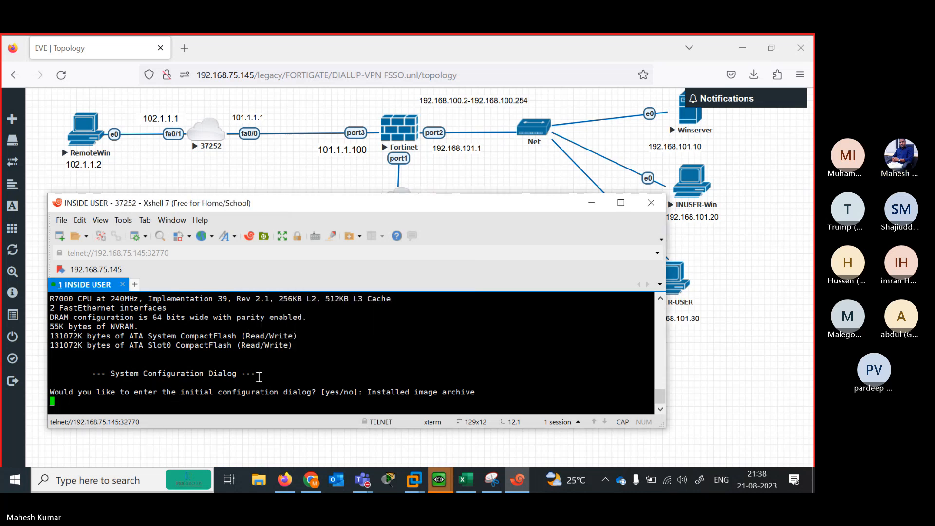
Rename the tab to 'INTERNET', answer N to the setup dialog, and open the Fortinet console
{"action": "right_click", "coordinate": [97, 286]}
{"action": "left_click", "coordinate": [162, 393]}
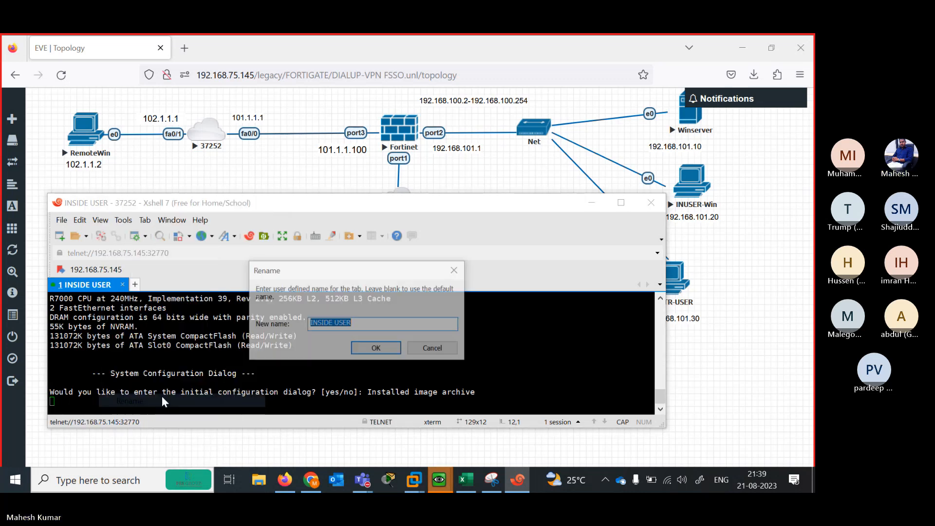
{"action": "type", "text": "INTERNET"}
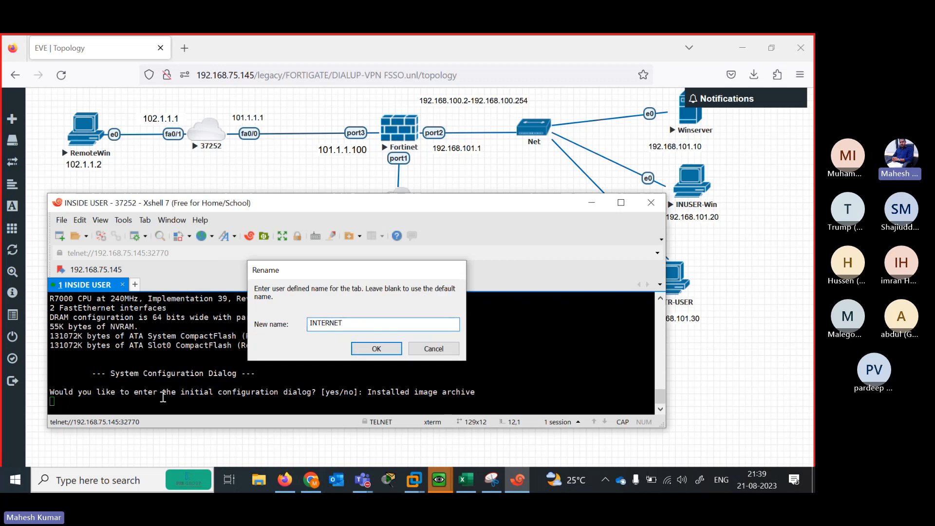
{"action": "key", "text": "Return"}
{"action": "key", "text": "Return"}
{"action": "type", "text": "N"}
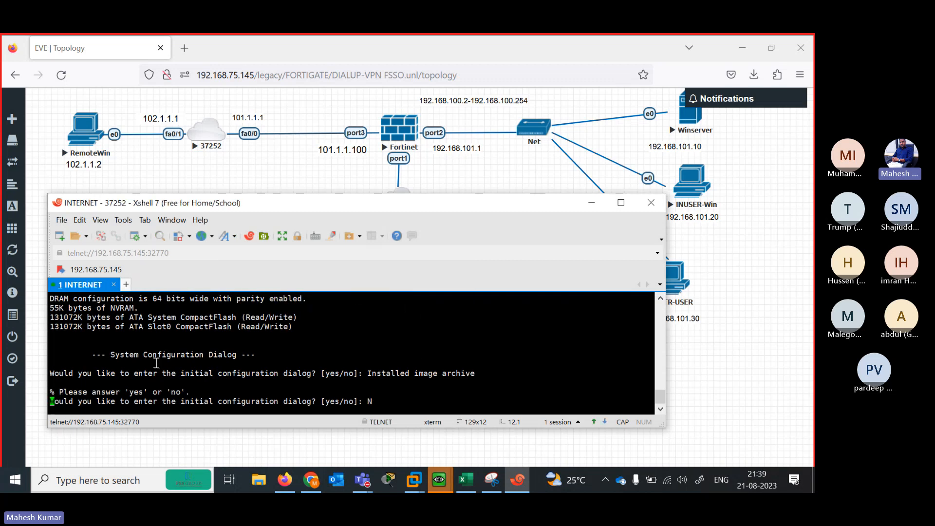
{"action": "left_click", "coordinate": [400, 138]}
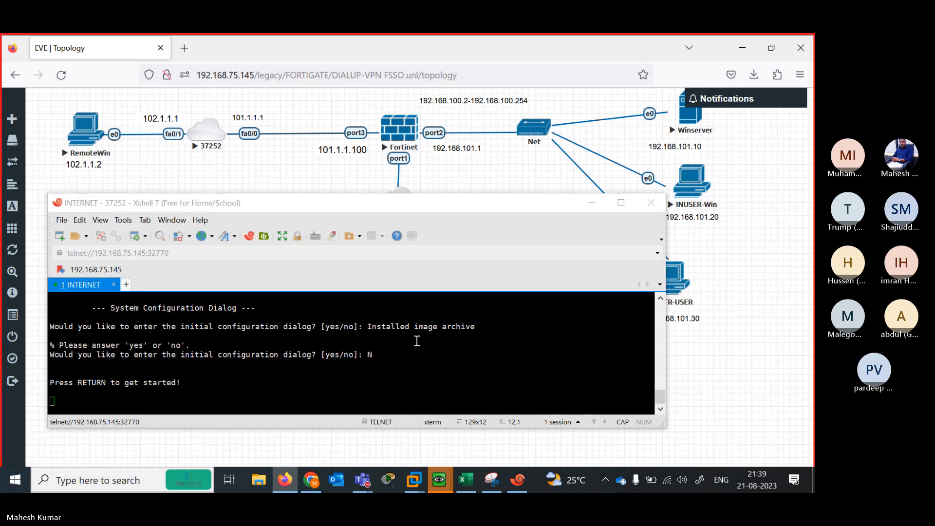
{"action": "right_click", "coordinate": [178, 283]}
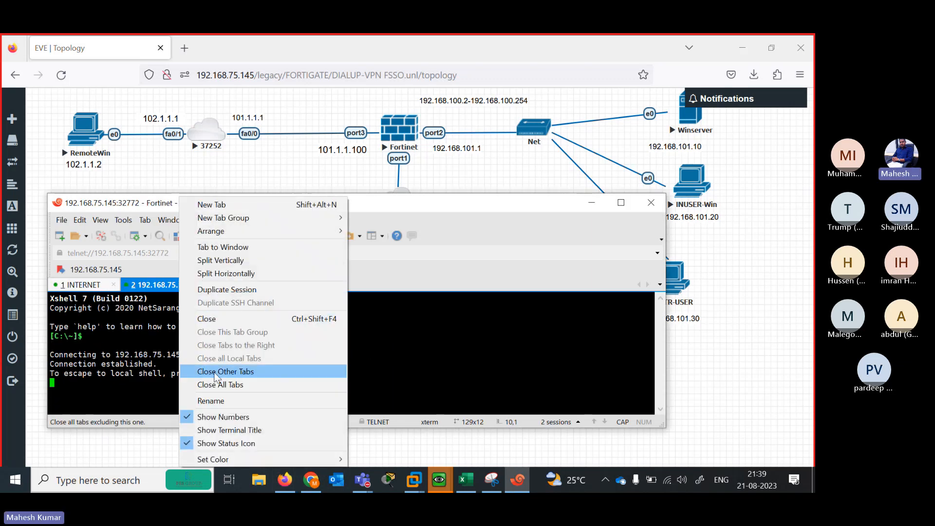
Rename the Fortinet console tab to FW, log in as admin and set a new password
{"action": "left_click", "coordinate": [220, 399]}
{"action": "type", "text": "FW"}
{"action": "key", "text": "Return"}
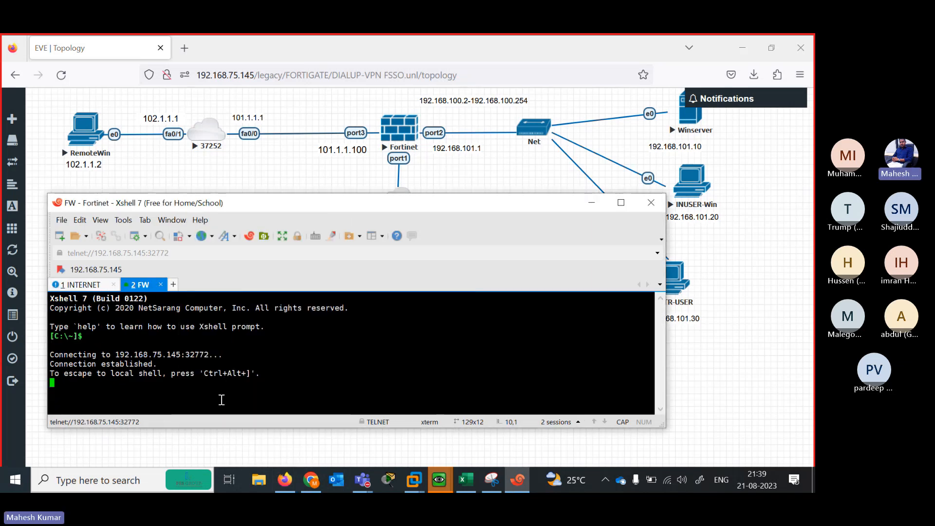
{"action": "key", "text": "Return"}
{"action": "type", "text": "admin"}
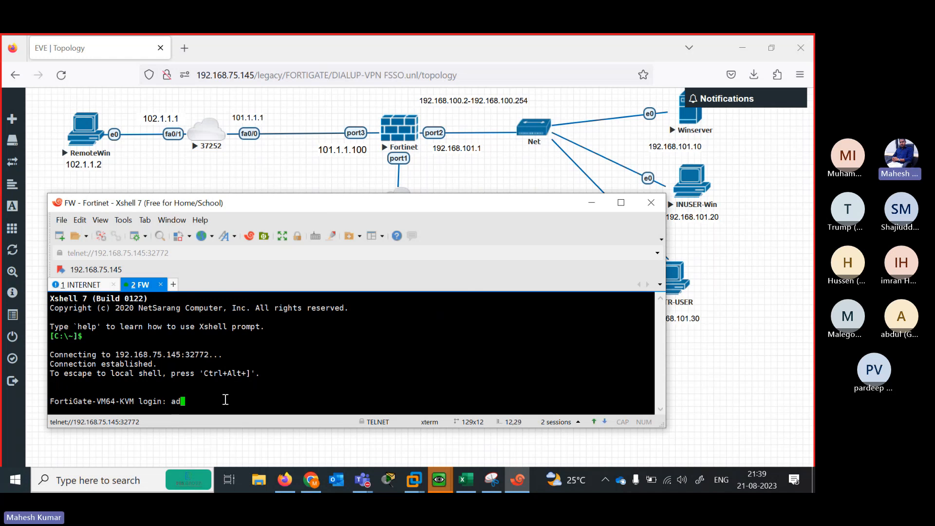
{"action": "key", "text": "Return"}
{"action": "key", "text": "Return"}
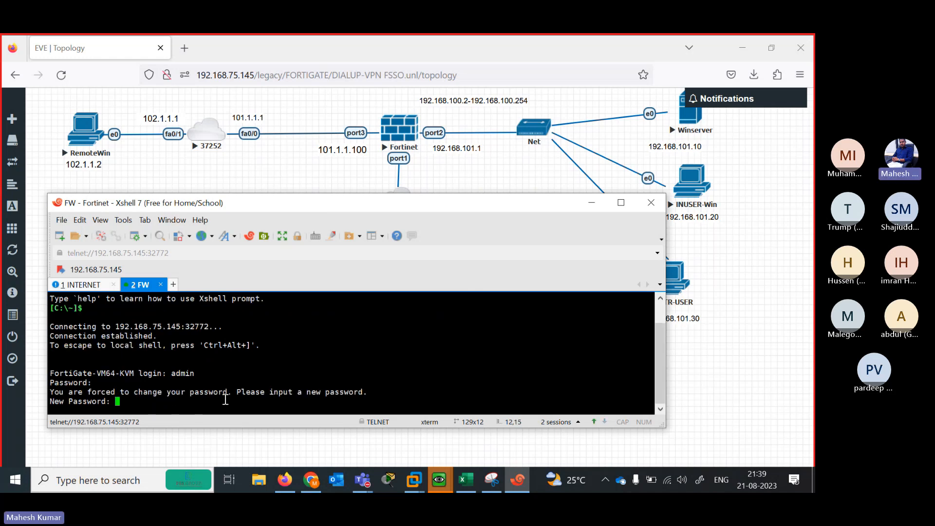
{"action": "key", "text": "Return"}
{"action": "key", "text": "Return"}
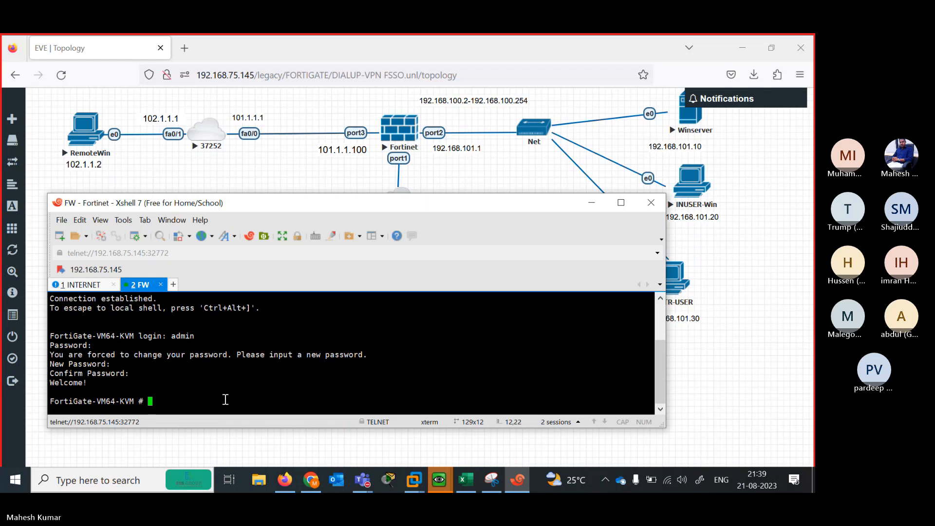
Under config system interface, give port2 192.168.101.1/24 with ping allowed
{"action": "type", "text": "config system interface"}
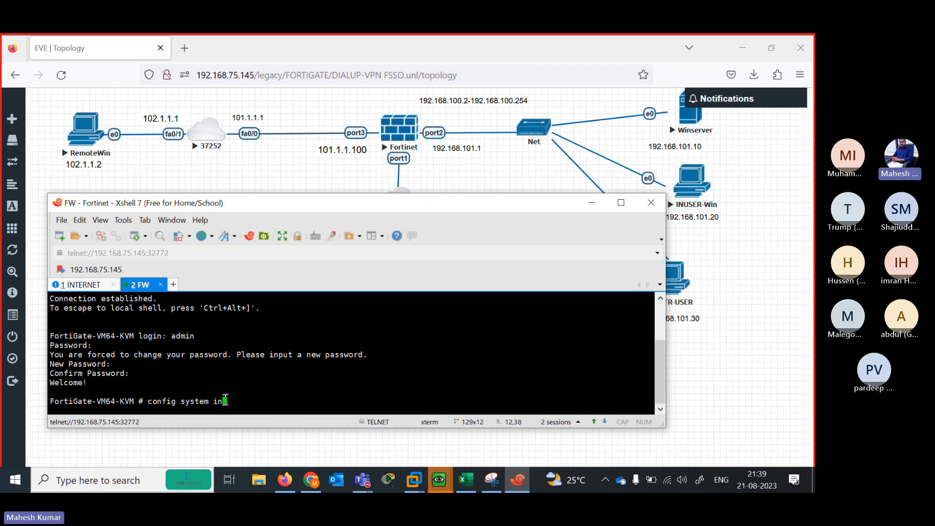
{"action": "key", "text": "Return"}
{"action": "type", "text": "edit port1"}
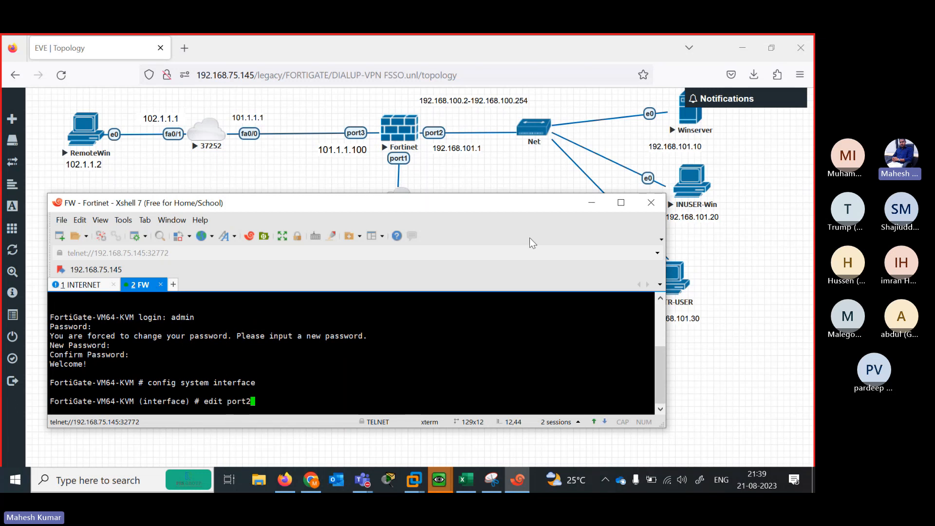
{"action": "key", "text": "Return"}
{"action": "key", "text": "Return"}
{"action": "type", "text": "set al"}
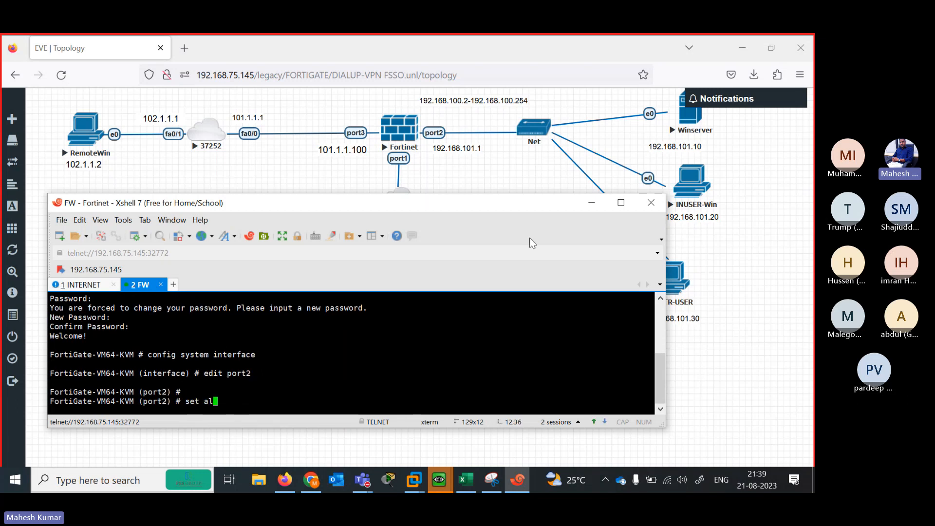
{"action": "type", "text": "lowaccess ping"}
{"action": "key", "text": "Return"}
{"action": "key", "text": "Return"}
{"action": "type", "text": "set "}
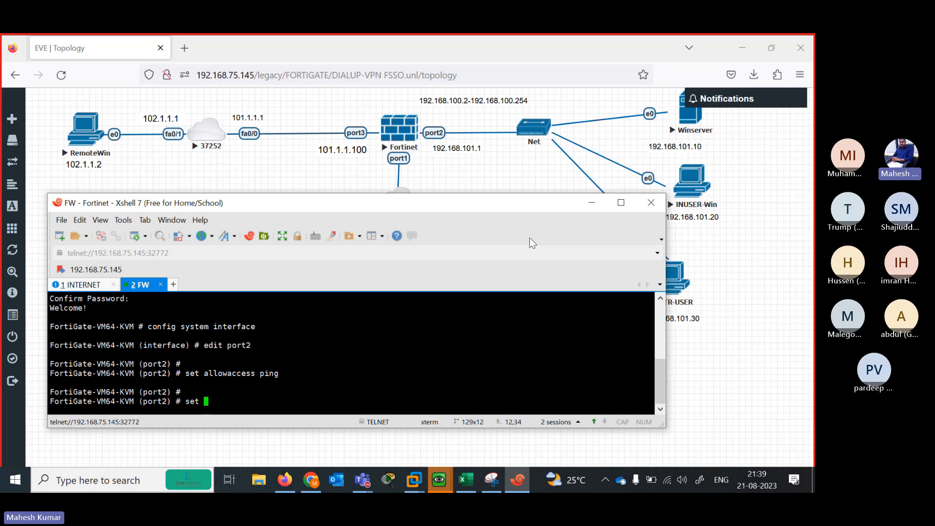
{"action": "type", "text": "ip 192.168.101.1/24"}
{"action": "key", "text": "Return"}
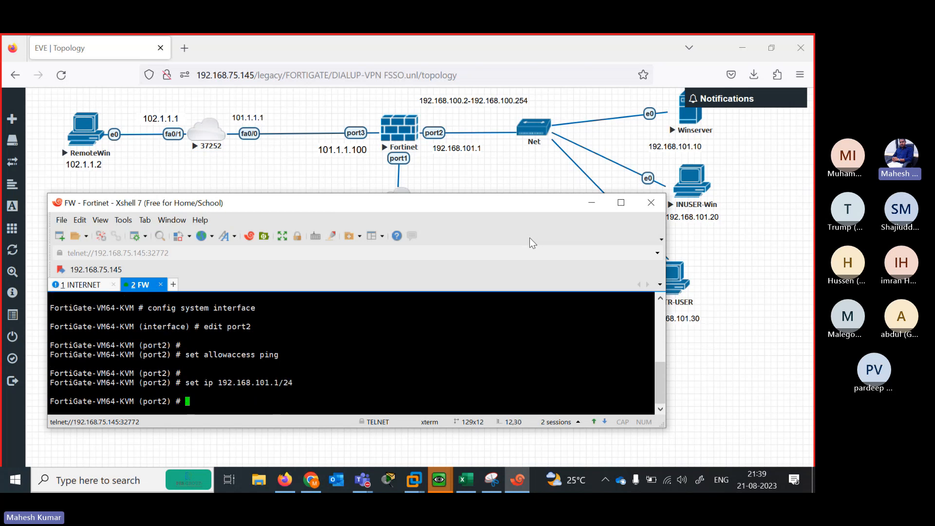
{"action": "type", "text": "ne"}
{"action": "key", "text": "Return"}
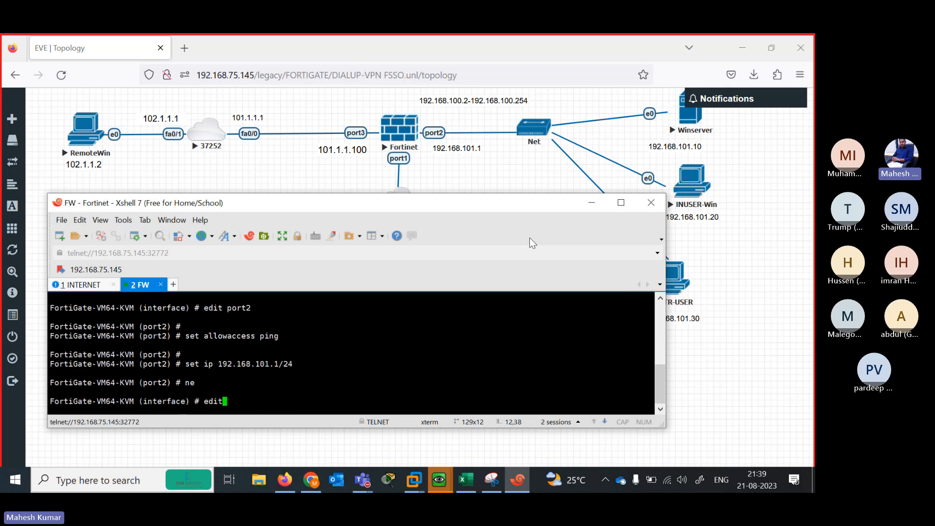
{"action": "type", "text": "edit port2"}
Give port3 the address 101.1.1.100/24 with ping allowed, correcting the typos
{"action": "key", "text": "Return"}
{"action": "type", "text": "set "}
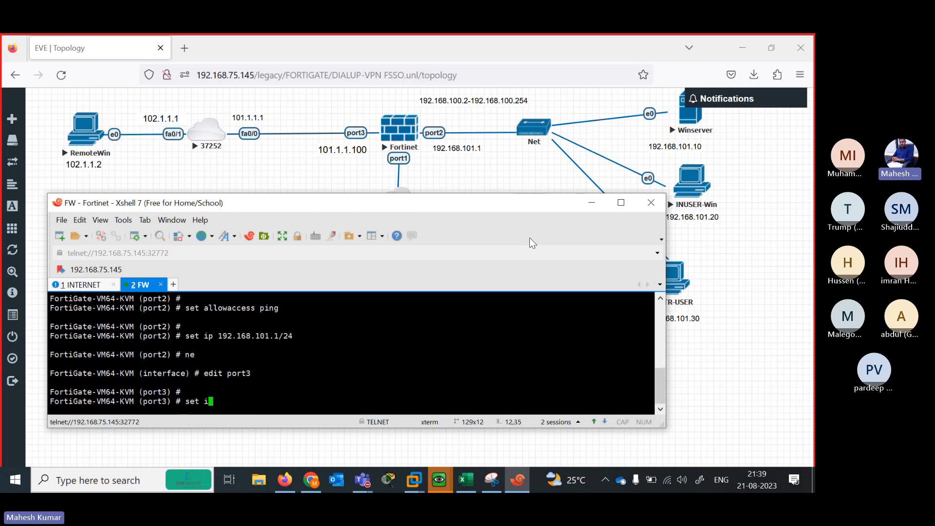
{"action": "type", "text": "ip 101.1.1"}
{"action": "type", "text": "1"}
{"action": "type", "text": "100"}
{"action": "type", "text": "/243"}
{"action": "key", "text": "Return"}
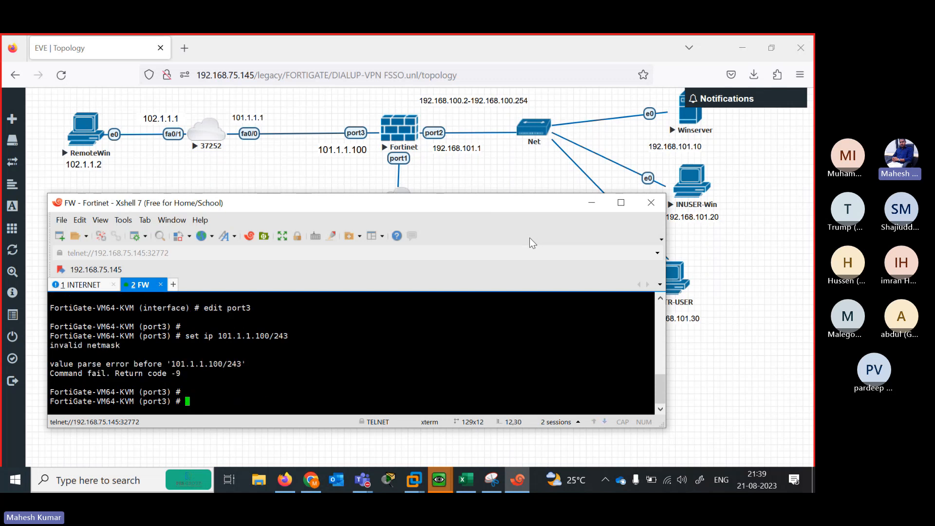
{"action": "key", "text": "Up"}
{"action": "key", "text": "BackSpace"}
{"action": "key", "text": "Return"}
{"action": "type", "text": "set a"}
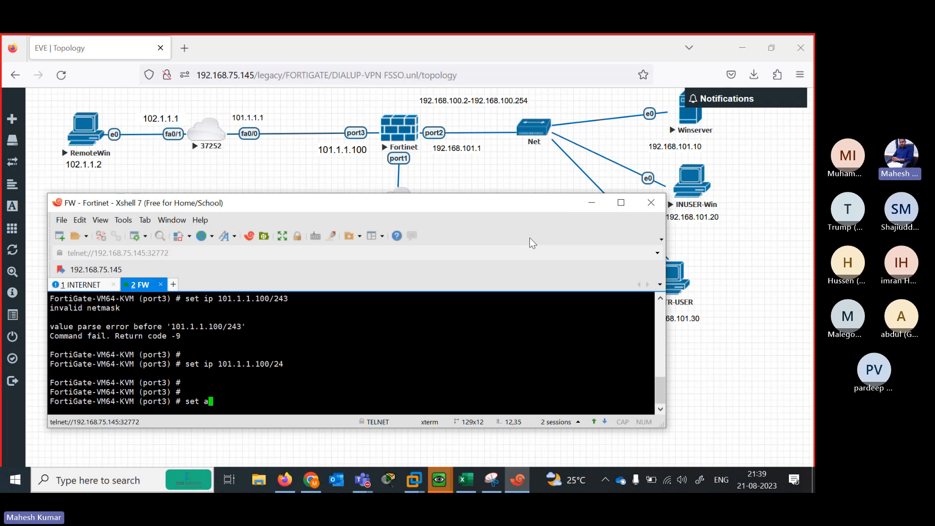
{"action": "type", "text": "llowaccess pi httpsh"}
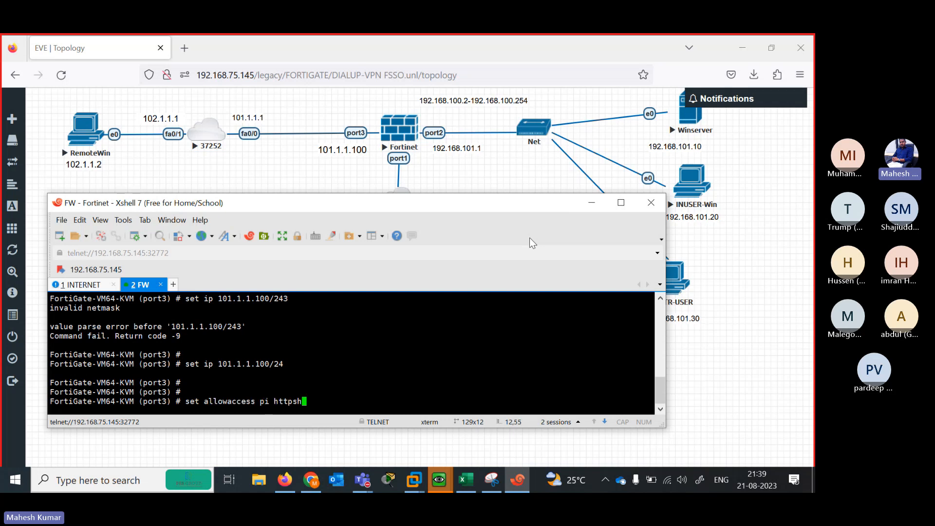
{"action": "key", "text": "BackSpace"}
{"action": "key", "text": "BackSpace"}
{"action": "key", "text": "BackSpace"}
{"action": "key", "text": "BackSpace"}
{"action": "key", "text": "BackSpace"}
{"action": "key", "text": "BackSpace"}
{"action": "type", "text": "ng"}
{"action": "key", "text": "Return"}
{"action": "key", "text": "Return"}
{"action": "key", "text": "Return"}
{"action": "key", "text": "Return"}
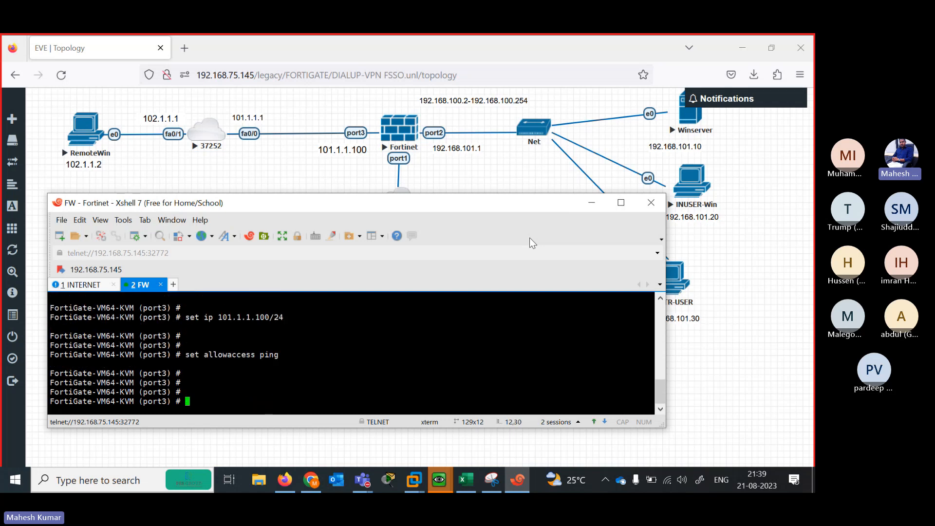
{"action": "type", "text": "end"}
{"action": "key", "text": "BackSpace"}
{"action": "key", "text": "BackSpace"}
{"action": "key", "text": "BackSpace"}
{"action": "type", "text": "c"}
{"action": "type", "text": "ne"}
{"action": "key", "text": "BackSpace"}
{"action": "key", "text": "BackSpace"}
{"action": "type", "text": "next"}
{"action": "key", "text": "Return"}
Allow ping, HTTPS and HTTP on port1 and end to commit the interface changes
{"action": "type", "text": "edit port2"}
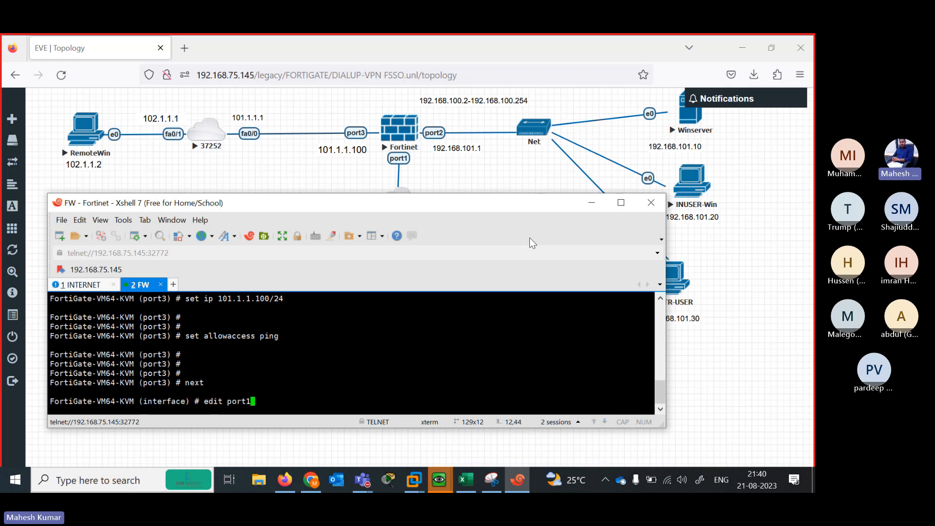
{"action": "key", "text": "Return"}
{"action": "key", "text": "Return"}
{"action": "type", "text": "set allowaccess "}
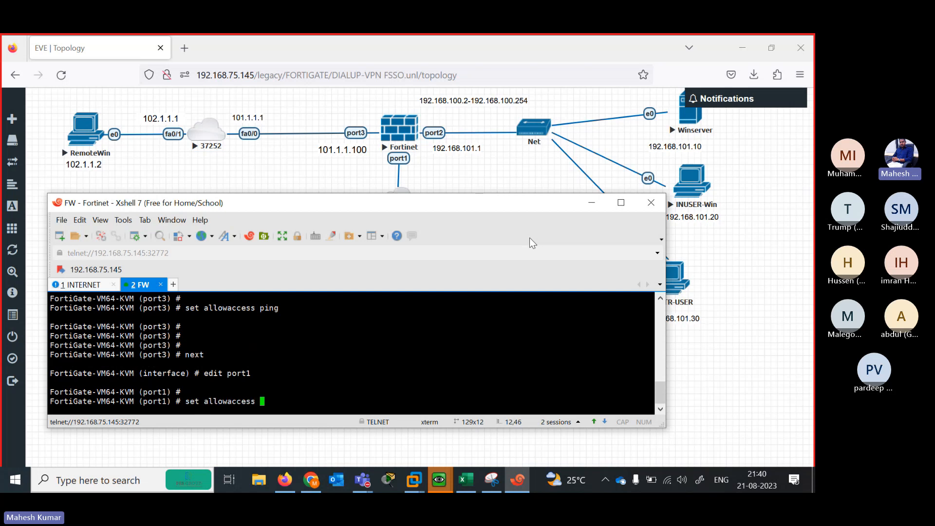
{"action": "type", "text": "ping  https http"}
{"action": "key", "text": "Return"}
{"action": "key", "text": "Return"}
{"action": "type", "text": "end"}
{"action": "key", "text": "Return"}
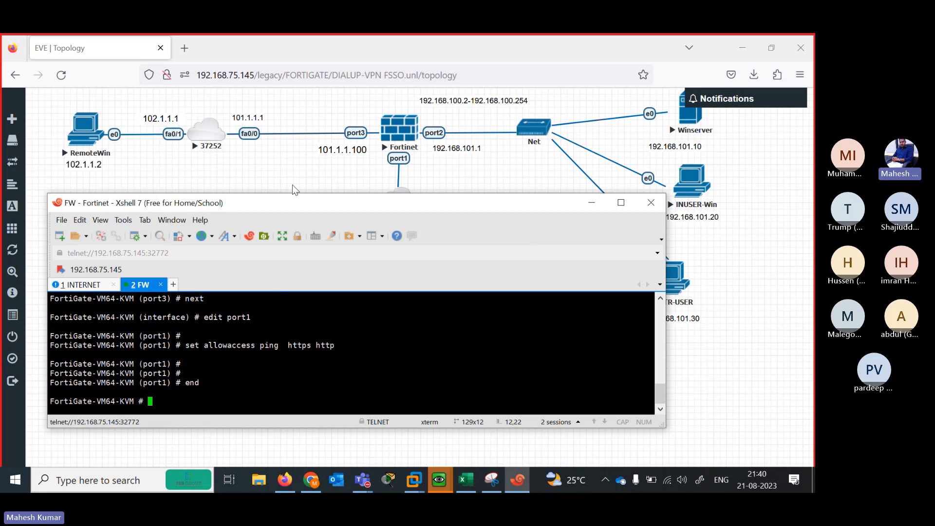
On the INTERNET router console, enter privileged mode and global configuration mode
{"action": "left_click", "coordinate": [111, 286]}
{"action": "key", "text": "Return"}
{"action": "key", "text": "Return"}
{"action": "key", "text": "Return"}
{"action": "key", "text": "Return"}
{"action": "key", "text": "Return"}
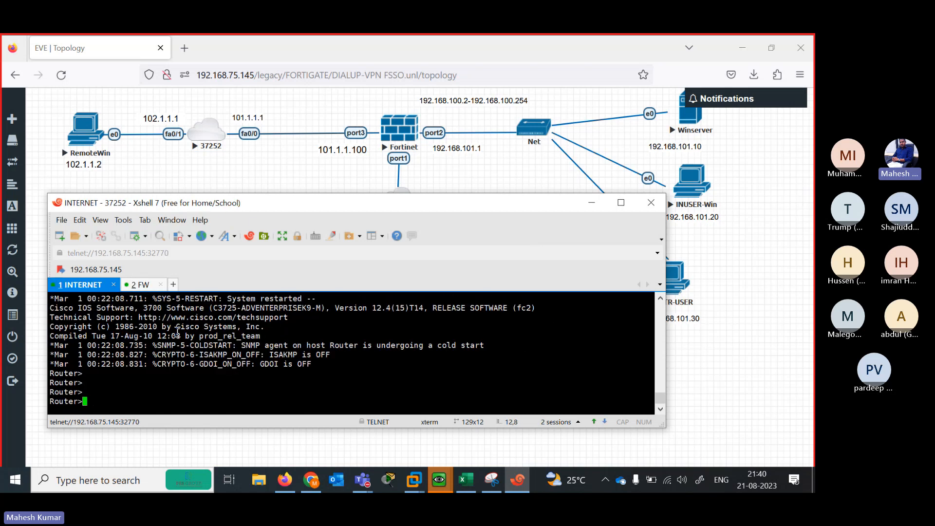
{"action": "type", "text": "en"}
{"action": "key", "text": "Return"}
{"action": "type", "text": "conf ter"}
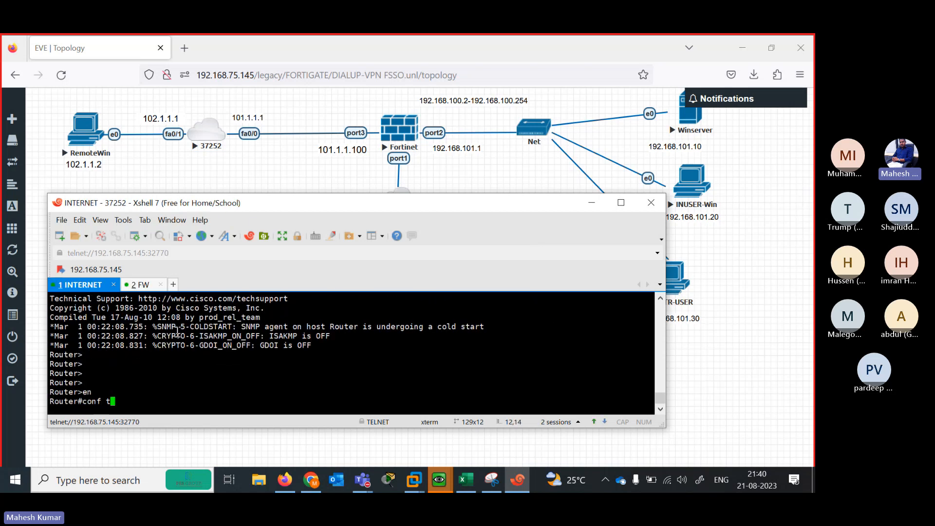
{"action": "key", "text": "Return"}
Give FastEthernet0/0 the address 101.1.1.1 255.255.255.0 and bring it up with no shutdown
{"action": "type", "text": "in"}
{"action": "key", "text": "Tab"}
{"action": "type", "text": "fas"}
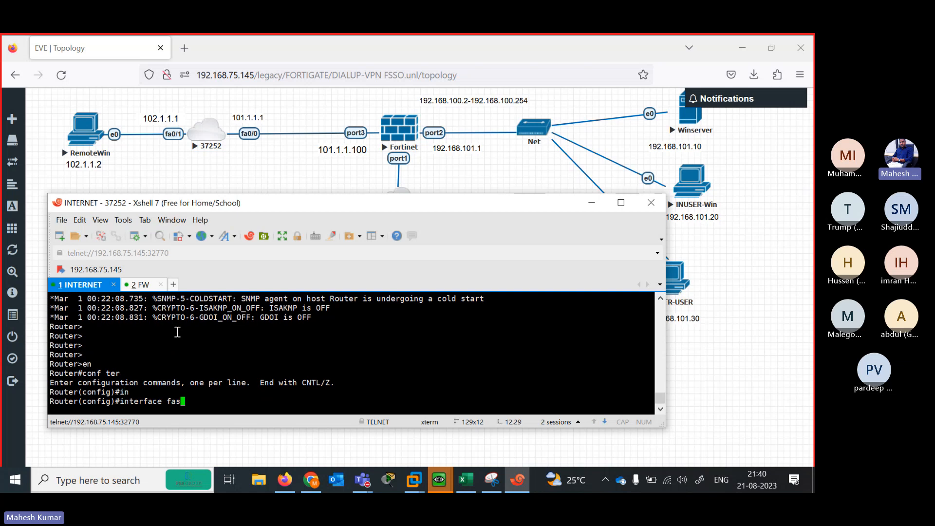
{"action": "key", "text": "Tab"}
{"action": "type", "text": "0/0"}
{"action": "key", "text": "Return"}
{"action": "type", "text": "ip add"}
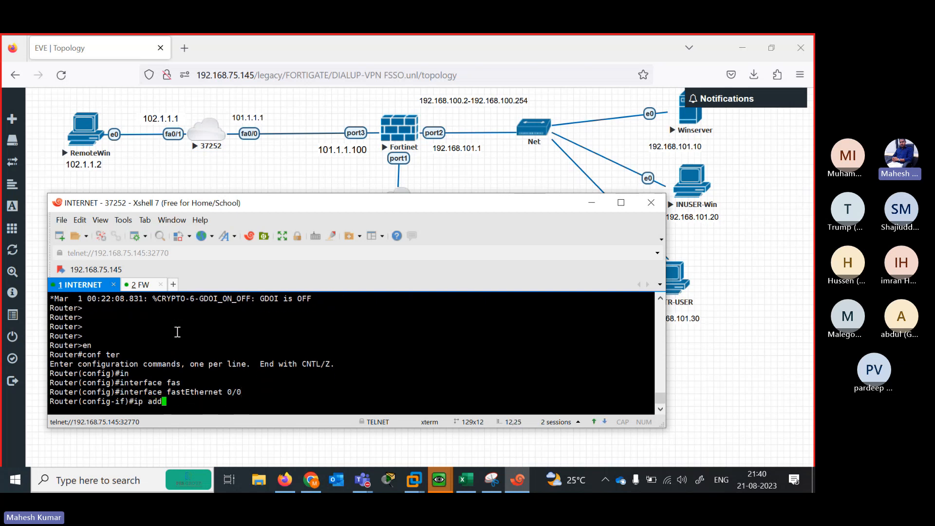
{"action": "type", "text": " 101.1.1.1 255.255.255.0"}
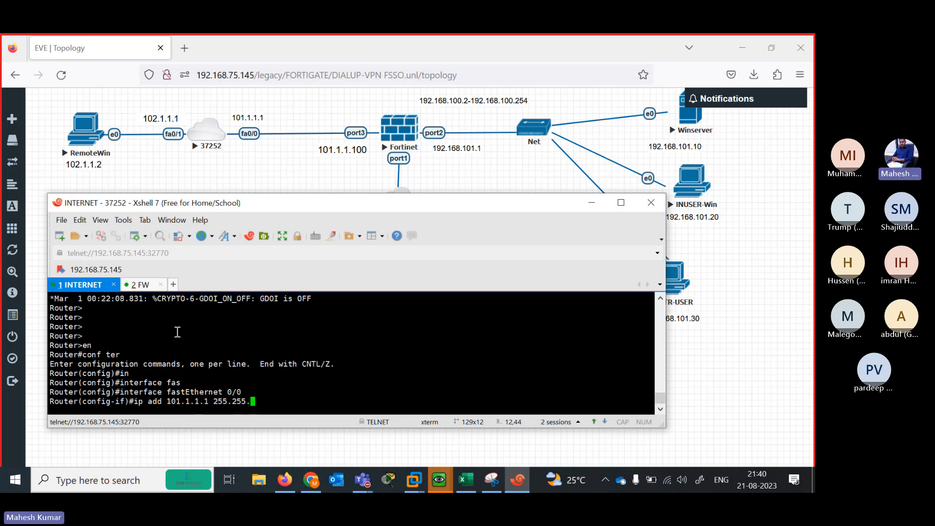
{"action": "key", "text": "Return"}
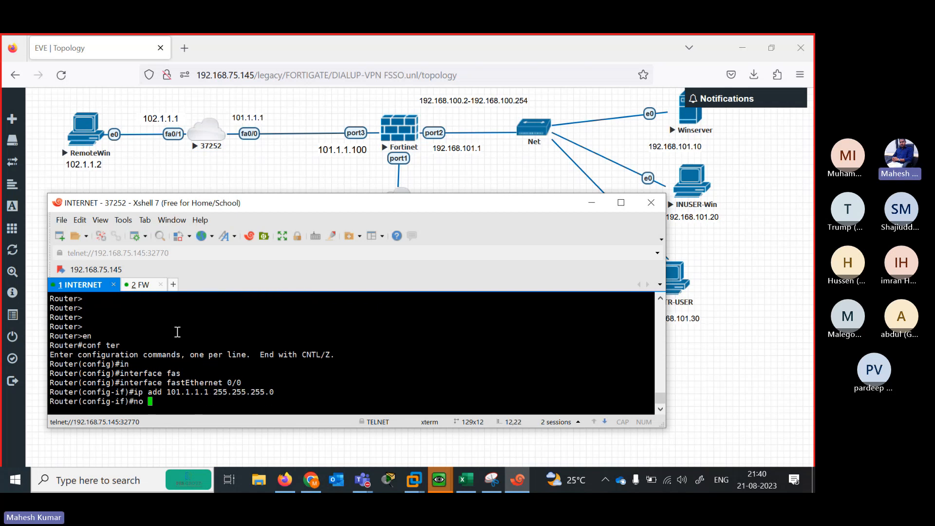
{"action": "type", "text": "no sh"}
{"action": "key", "text": "Tab"}
{"action": "key", "text": "Return"}
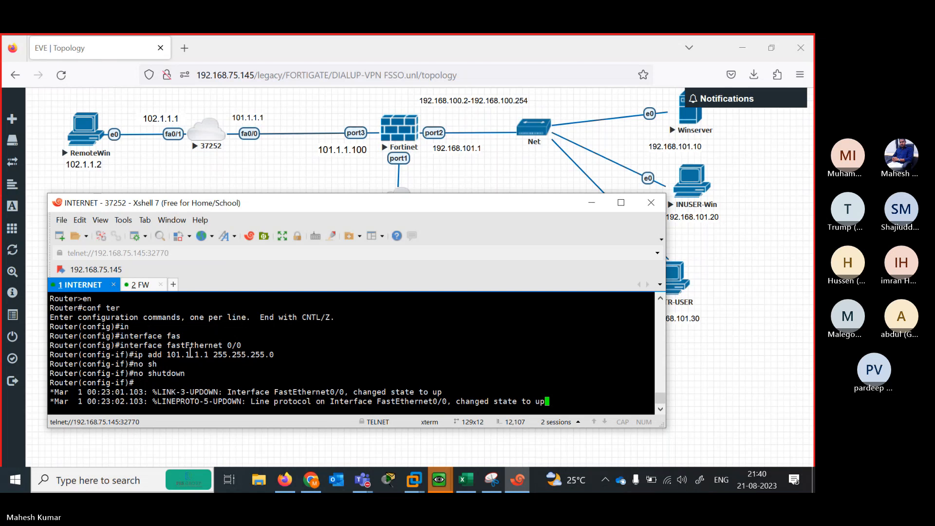
{"action": "key", "text": "Return"}
{"action": "key", "text": "Return"}
{"action": "key", "text": "Return"}
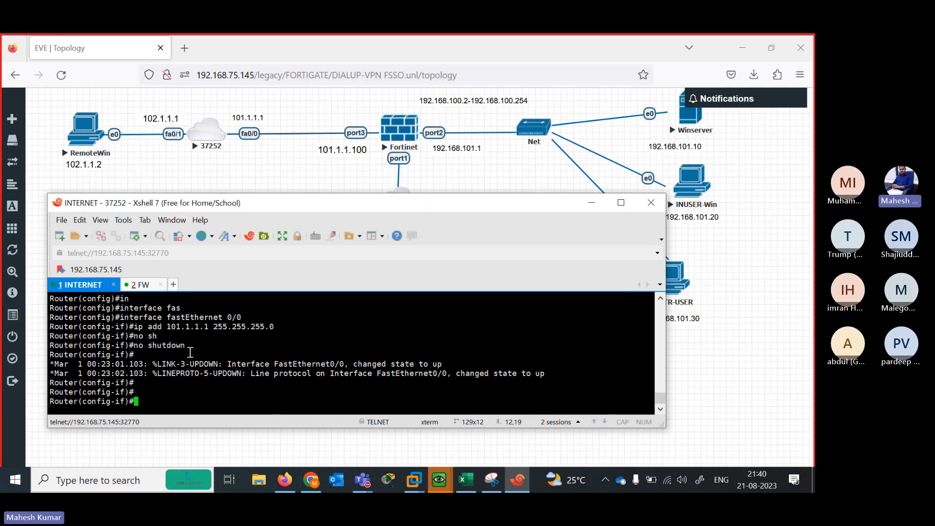
{"action": "type", "text": "if)#exit"}
{"action": "key", "text": "Return"}
Give FastEthernet0/1 the address 102.1.1.1 255.255.255.0, bring it up and exit to global configuration
{"action": "type", "text": "in"}
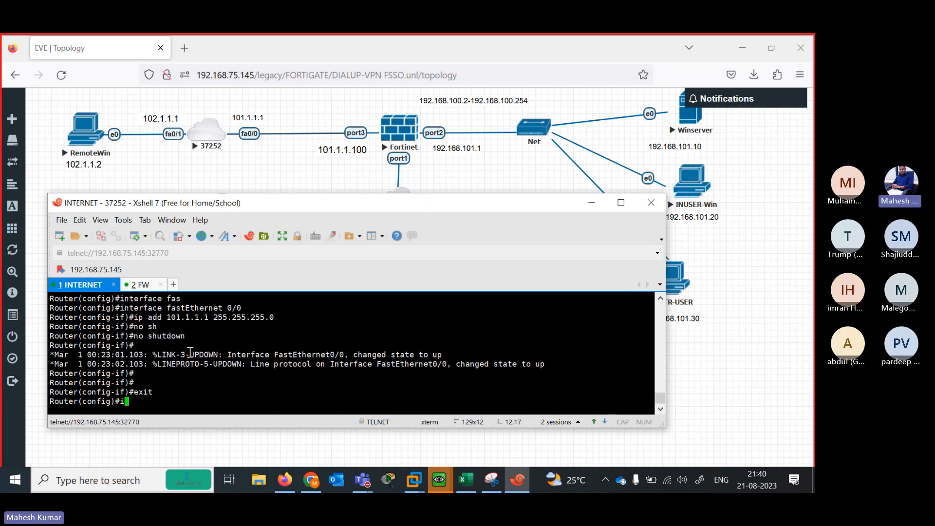
{"action": "key", "text": "Tab"}
{"action": "type", "text": "fas"}
{"action": "key", "text": "Tab"}
{"action": "type", "text": "0/1"}
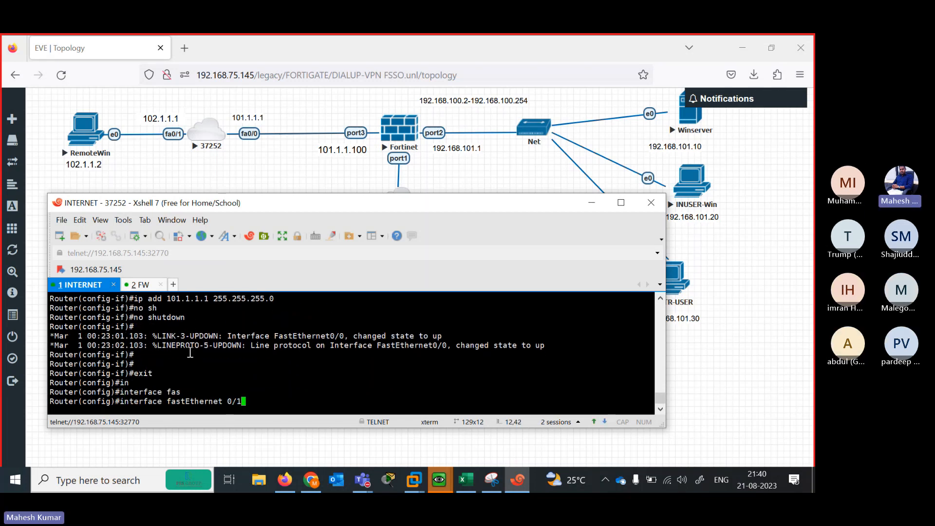
{"action": "key", "text": "Return"}
{"action": "type", "text": "ip add 102."}
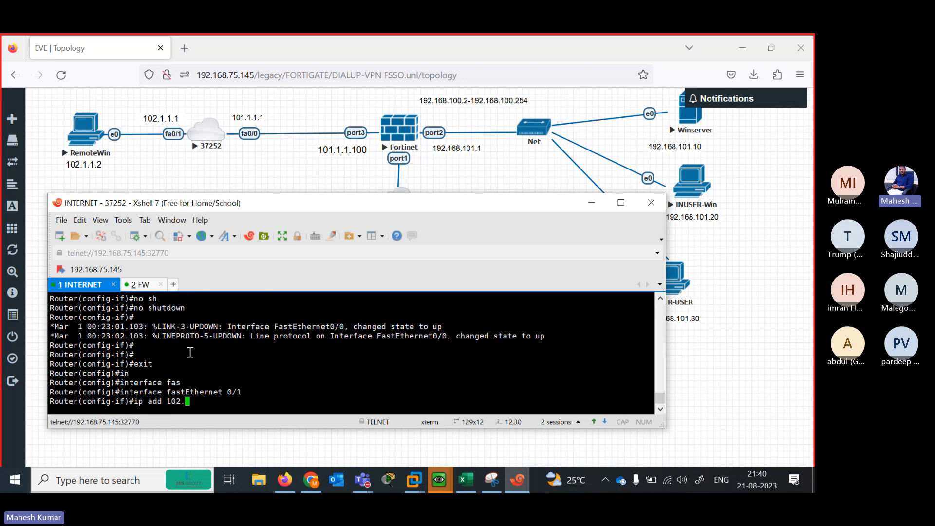
{"action": "type", "text": "1.1.1 255.255.255.0"}
{"action": "key", "text": "Return"}
{"action": "type", "text": "no"}
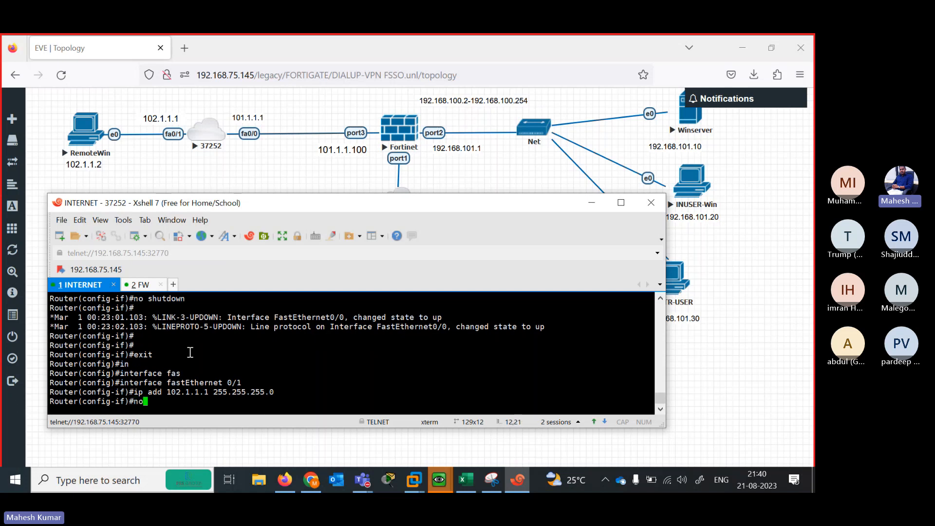
{"action": "type", "text": " sh"}
{"action": "key", "text": "Tab"}
{"action": "key", "text": "Return"}
{"action": "key", "text": "Return"}
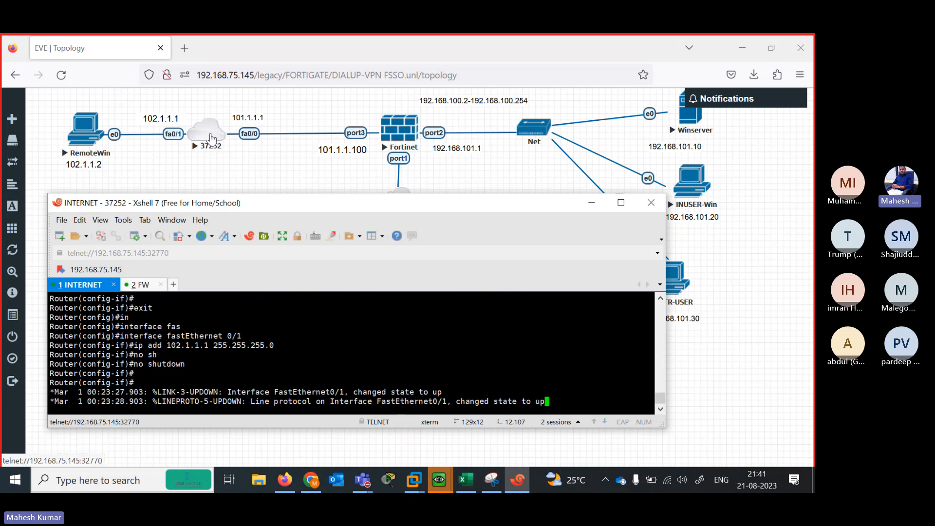
{"action": "key", "text": "Return"}
{"action": "key", "text": "Return"}
{"action": "key", "text": "Return"}
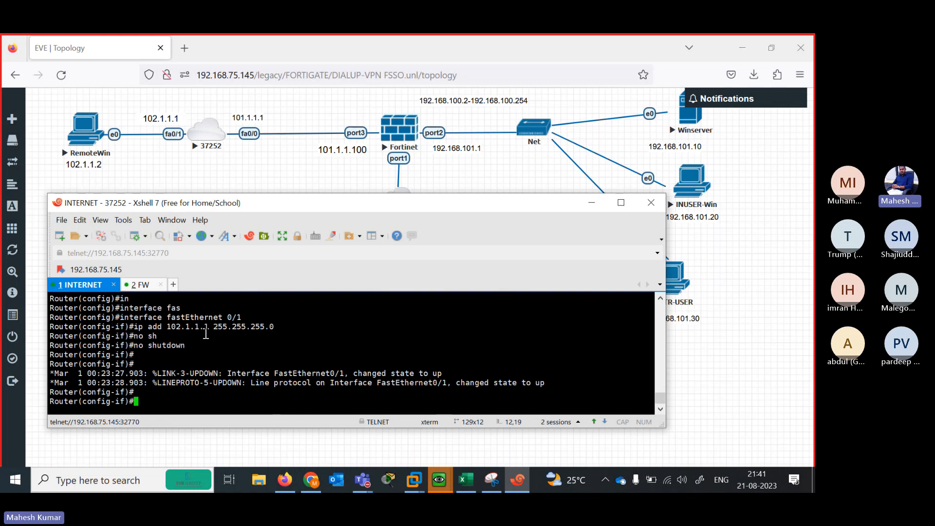
{"action": "type", "text": "exit"}
{"action": "key", "text": "Return"}
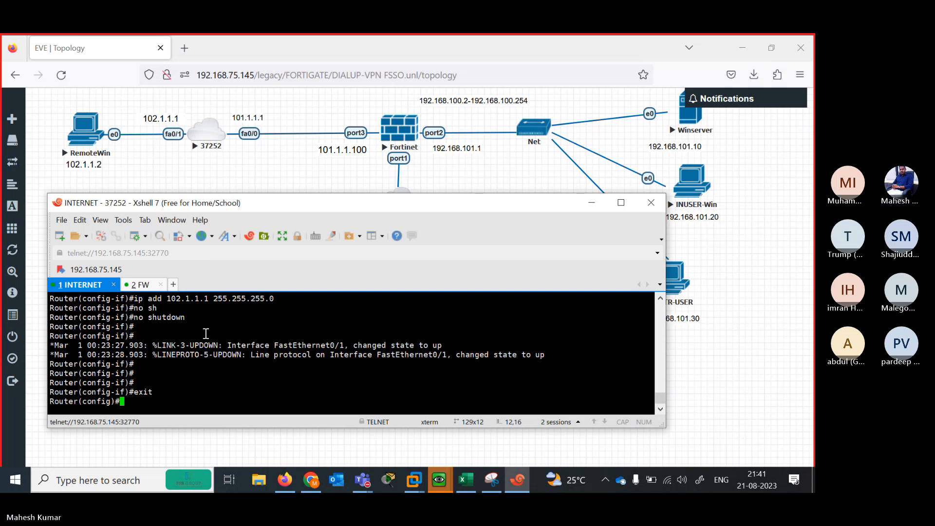
{"action": "type", "text": "se"}
{"action": "key", "text": "Tab"}
Enable the DHCP service on the router with service dhcp
{"action": "type", "text": "rvi"}
{"action": "key", "text": "Tab"}
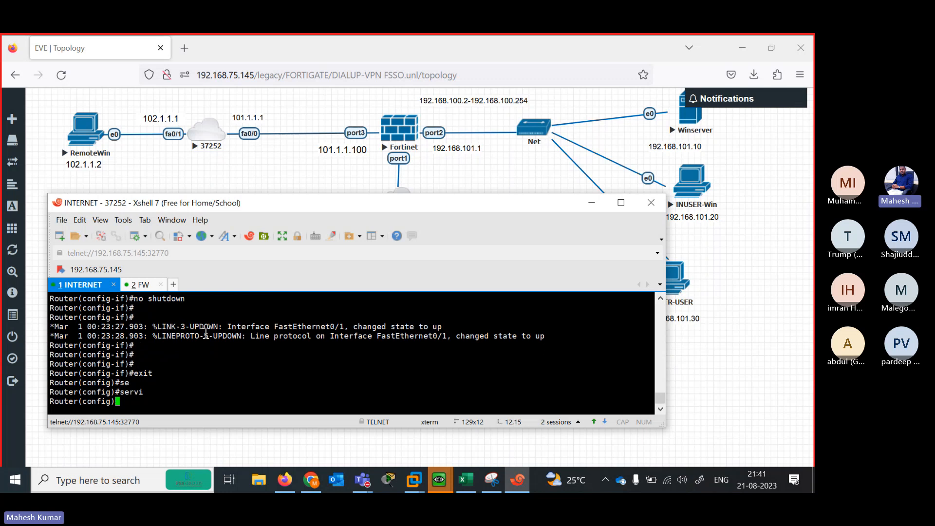
{"action": "type", "text": "ce dh"}
{"action": "key", "text": "Tab"}
{"action": "key", "text": "Return"}
{"action": "key", "text": "Return"}
{"action": "key", "text": "Return"}
{"action": "key", "text": "Return"}
{"action": "key", "text": "Return"}
{"action": "key", "text": "Return"}
{"action": "key", "text": "Return"}
{"action": "key", "text": "Return"}
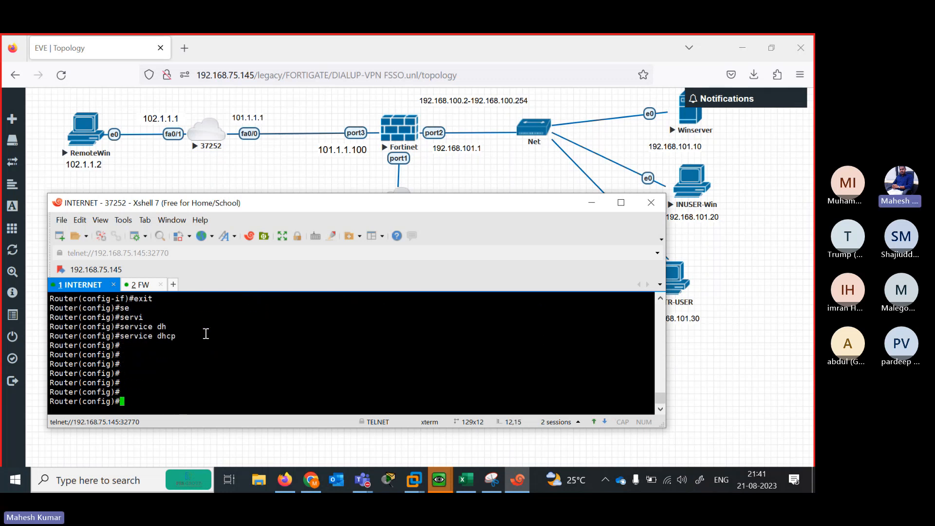
Create DHCP pool lan with network 102.1.1.0/24
{"action": "type", "text": "ip dh"}
{"action": "key", "text": "Tab"}
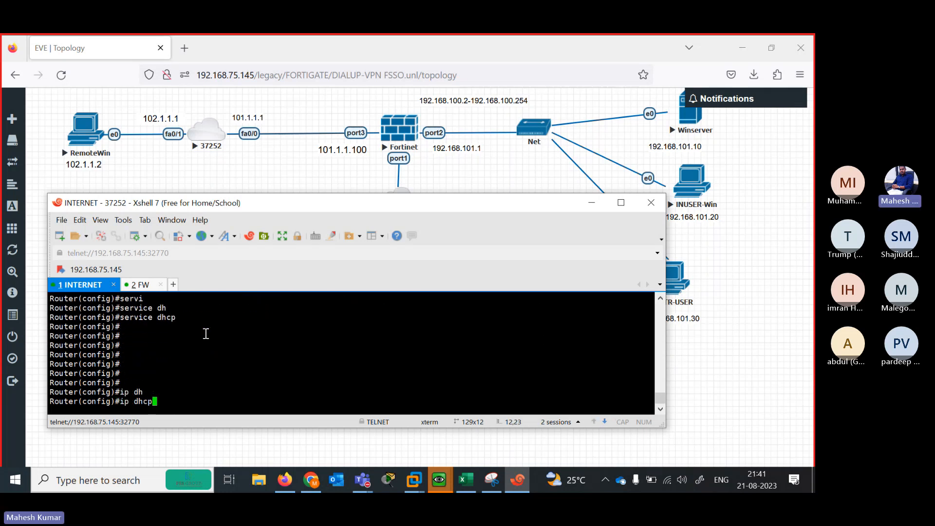
{"action": "type", "text": "p"}
{"action": "key", "text": "Tab"}
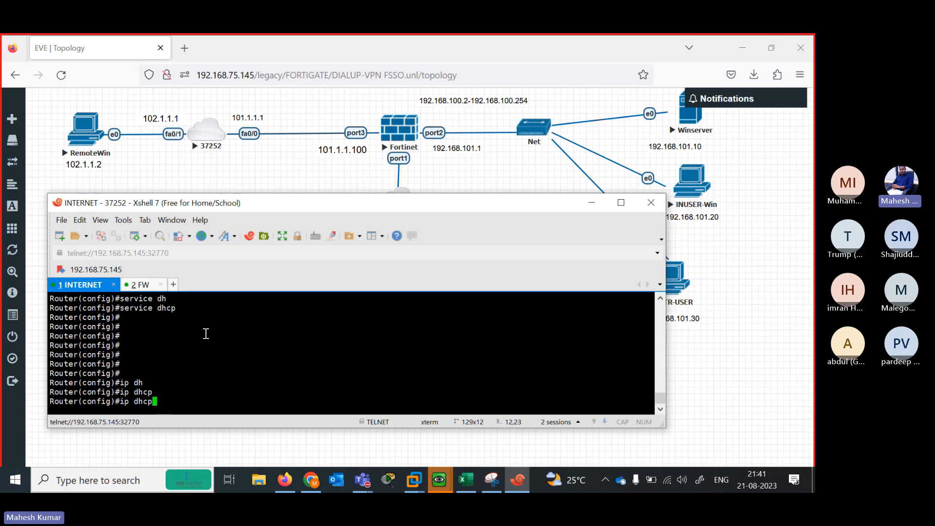
{"action": "type", "text": "poo"}
{"action": "key", "text": "Tab"}
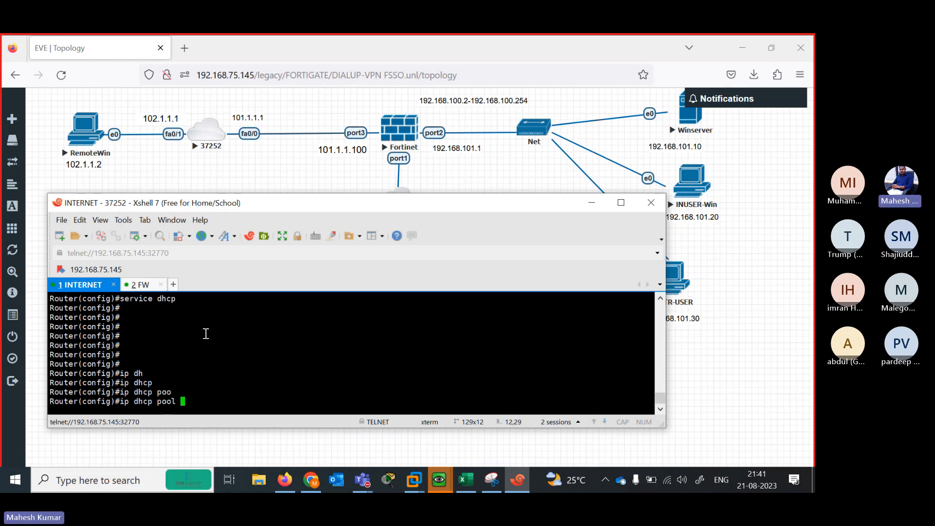
{"action": "type", "text": "lan"}
{"action": "key", "text": "Return"}
{"action": "key", "text": "Return"}
{"action": "key", "text": "Return"}
{"action": "key", "text": "Return"}
{"action": "key", "text": "Return"}
{"action": "key", "text": "Return"}
{"action": "key", "text": "Return"}
{"action": "key", "text": "Return"}
{"action": "key", "text": "Return"}
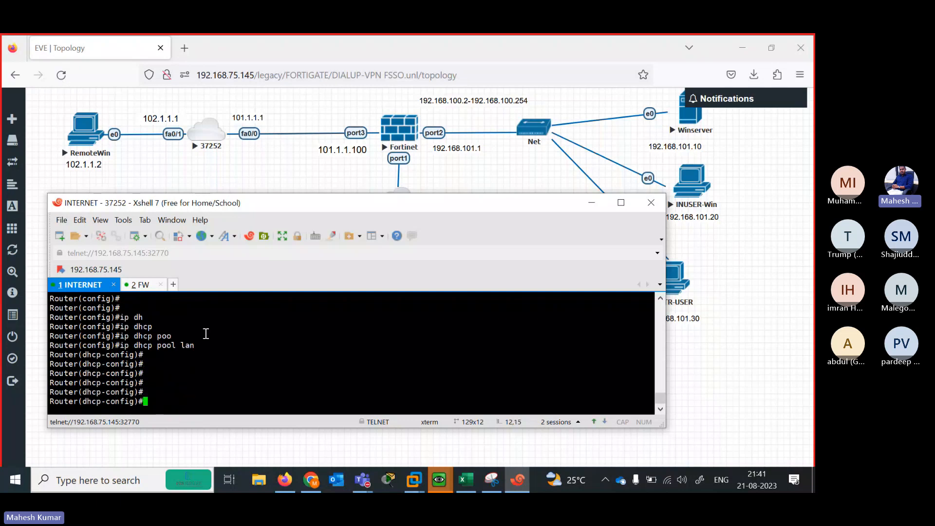
{"action": "type", "text": "netwo"}
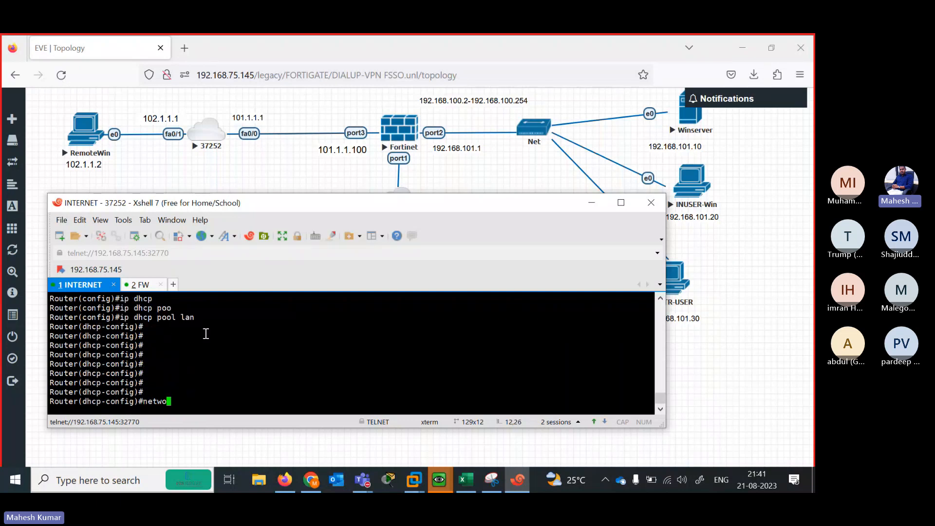
{"action": "key", "text": "Tab"}
{"action": "type", "text": "102."}
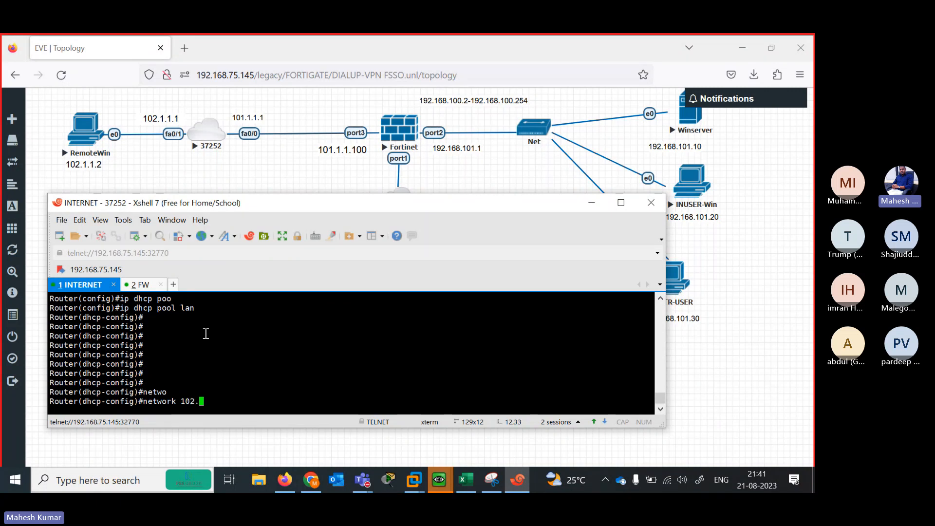
{"action": "type", "text": "1.1.1"}
{"action": "key", "text": "BackSpace"}
{"action": "type", "text": "/24"}
{"action": "key", "text": "Return"}
{"action": "key", "text": "Return"}
{"action": "key", "text": "Return"}
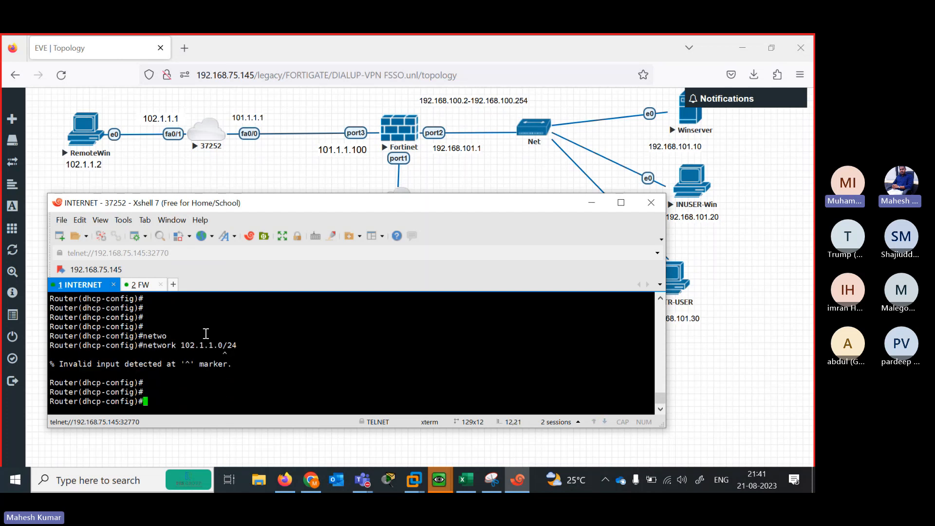
{"action": "key", "text": "Up"}
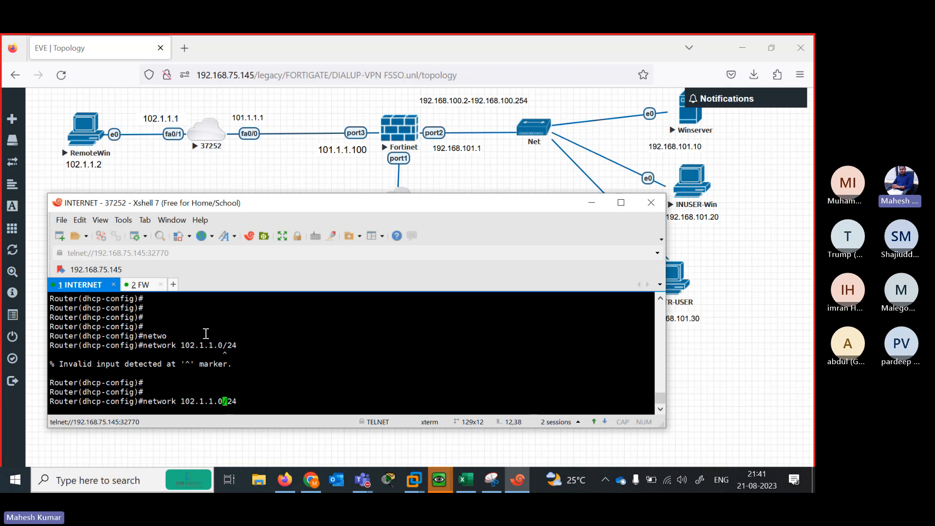
{"action": "key", "text": "Return"}
{"action": "key", "text": "Return"}
{"action": "key", "text": "Return"}
{"action": "key", "text": "Return"}
{"action": "key", "text": "Return"}
{"action": "key", "text": "Return"}
{"action": "key", "text": "Return"}
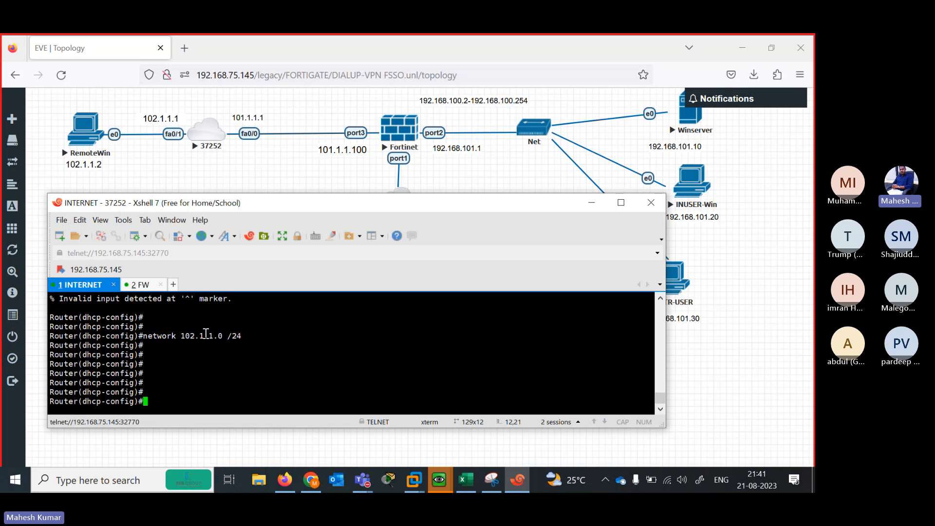
Set the pool's default-router to 102.1.1.1 and leave pool configuration
{"action": "type", "text": "defa"}
{"action": "key", "text": "Tab"}
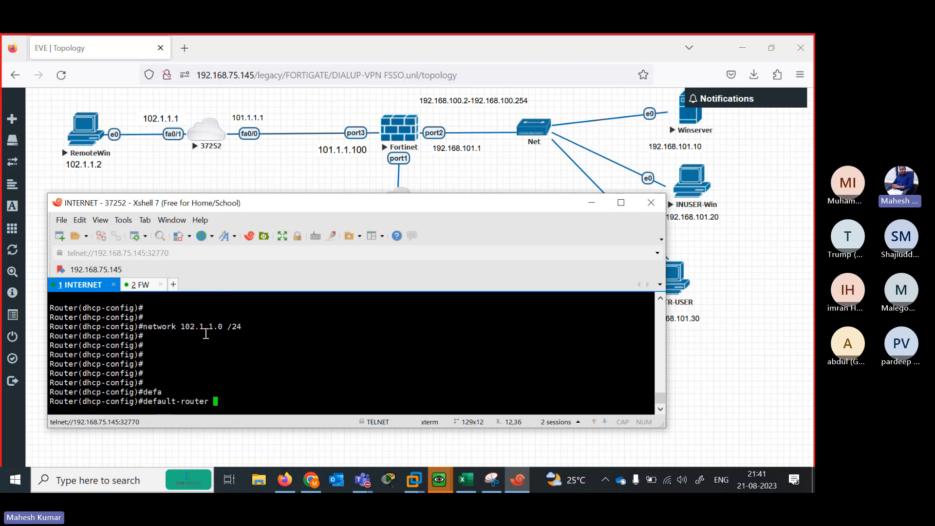
{"action": "type", "text": "102.1.1.1"}
{"action": "key", "text": "Return"}
{"action": "key", "text": "Return"}
{"action": "key", "text": "Return"}
{"action": "key", "text": "Return"}
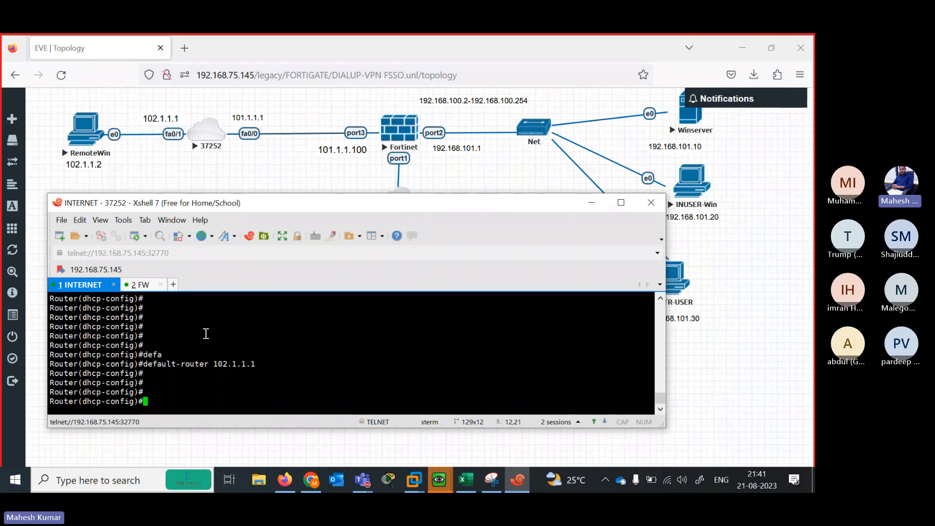
{"action": "left_click_drag", "start_coordinate": [210, 359], "coordinate": [260, 375]}
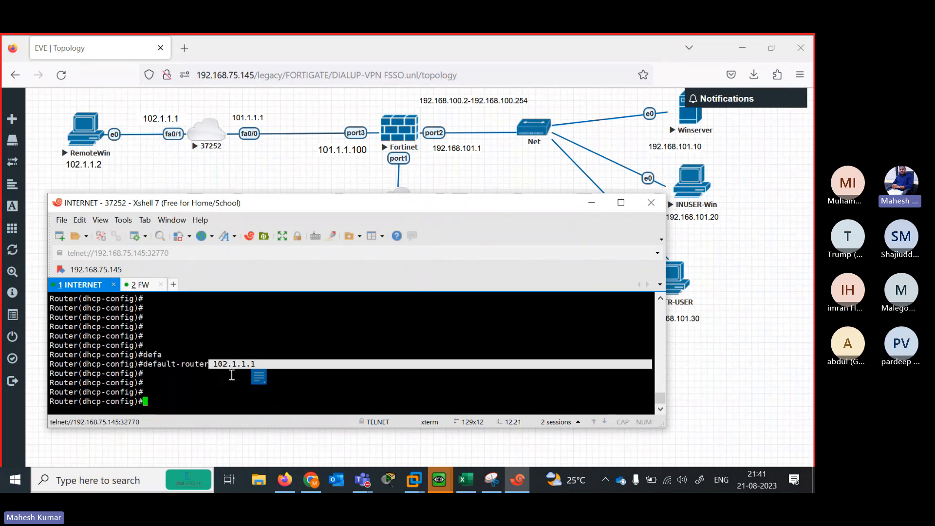
{"action": "left_click", "coordinate": [207, 384]}
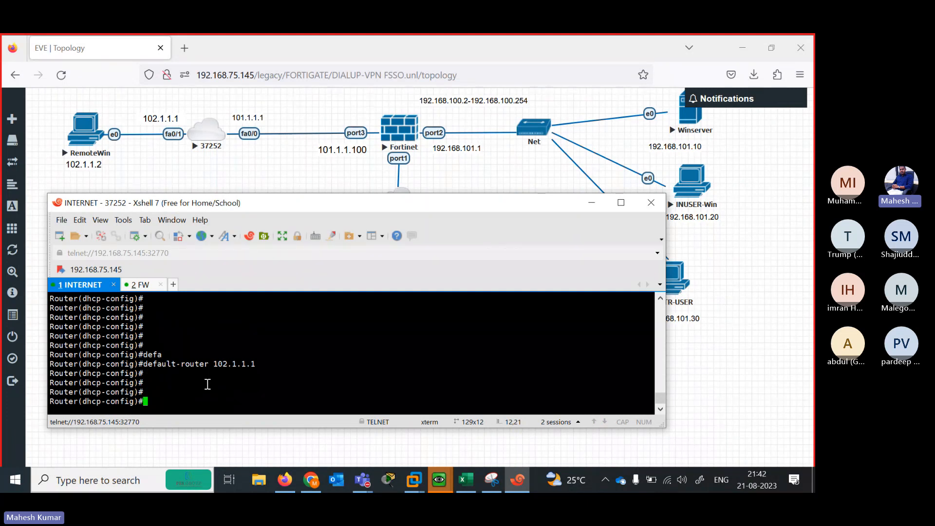
{"action": "type", "text": "exit"}
{"action": "key", "text": "Return"}
{"action": "key", "text": "Return"}
{"action": "key", "text": "Return"}
{"action": "key", "text": "Return"}
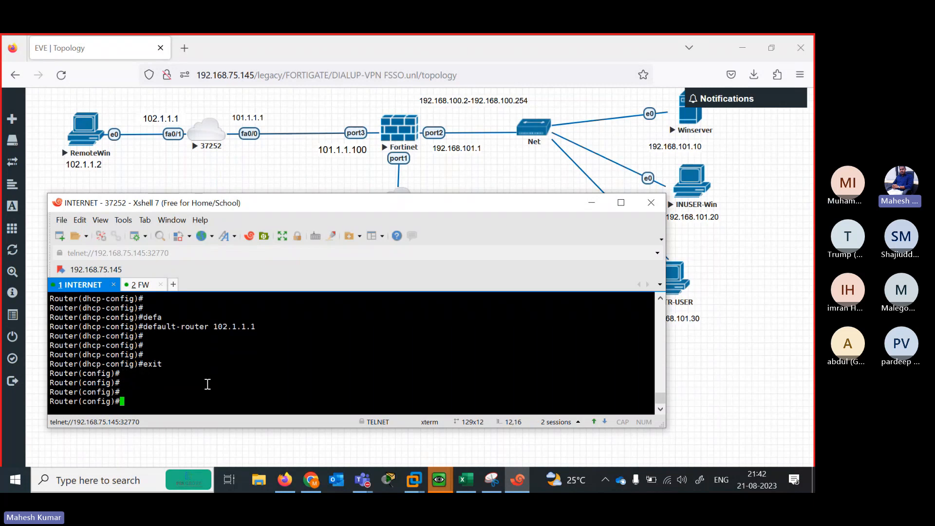
Exclude 102.1.1.1 from DHCP leases with ip dhcp excluded-address, then end
{"action": "type", "text": "ip dh"}
{"action": "key", "text": "Tab"}
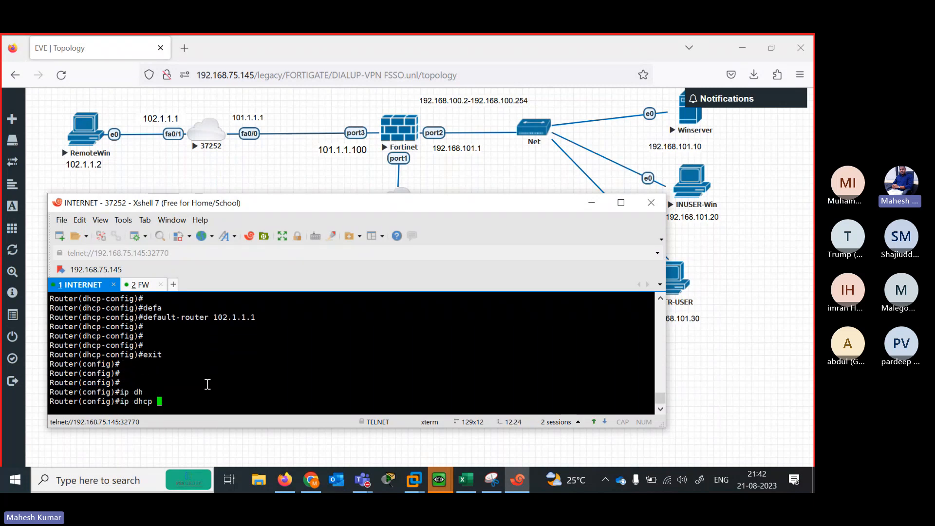
{"action": "type", "text": "ex"}
{"action": "key", "text": "Tab"}
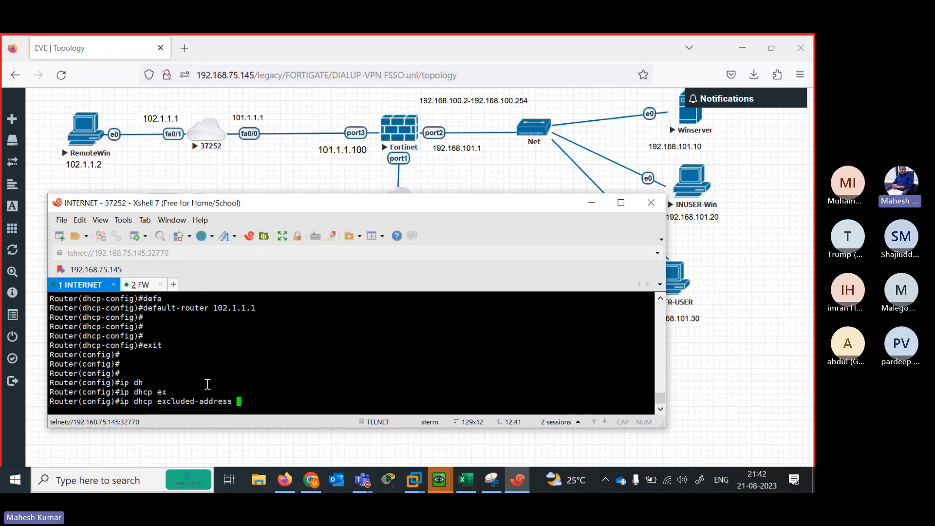
{"action": "type", "text": "102.1.1.1"}
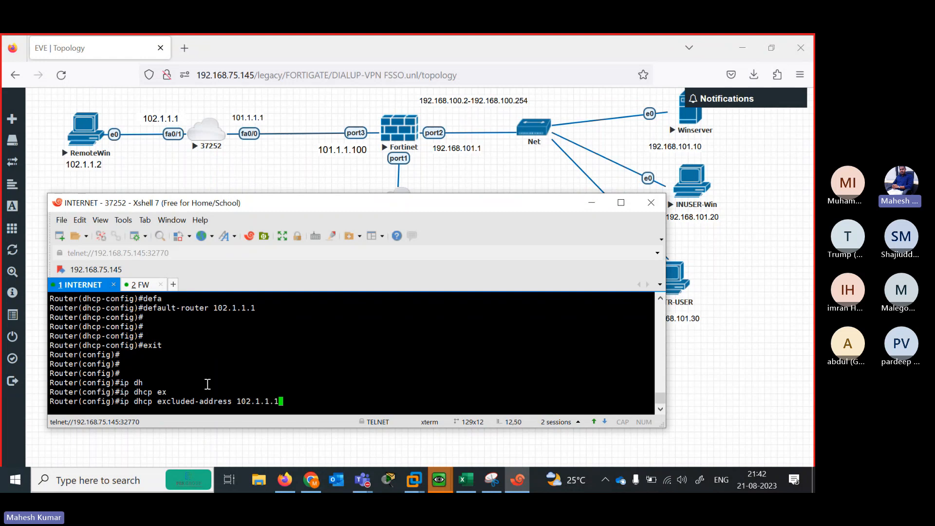
{"action": "key", "text": "Return"}
{"action": "key", "text": "Return"}
{"action": "key", "text": "Return"}
{"action": "key", "text": "Return"}
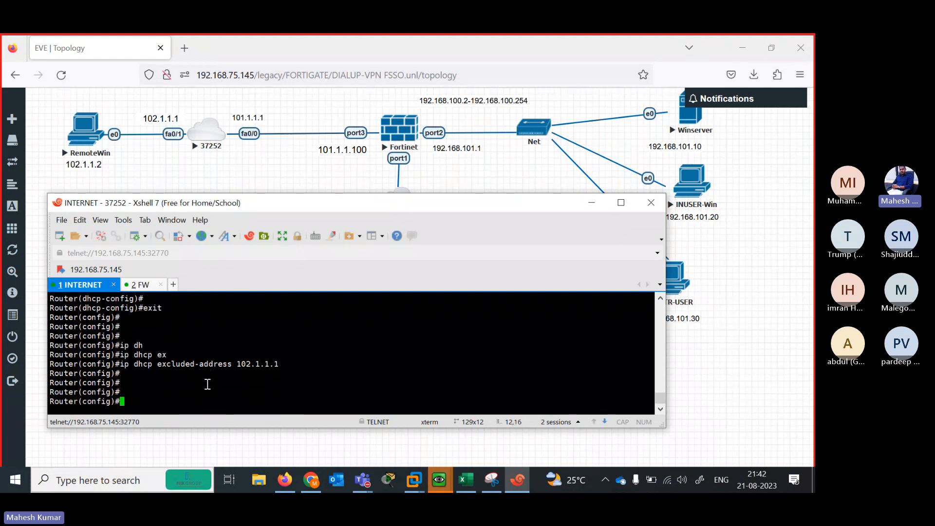
{"action": "type", "text": "end"}
{"action": "key", "text": "Return"}
{"action": "key", "text": "Return"}
{"action": "key", "text": "Return"}
{"action": "key", "text": "Return"}
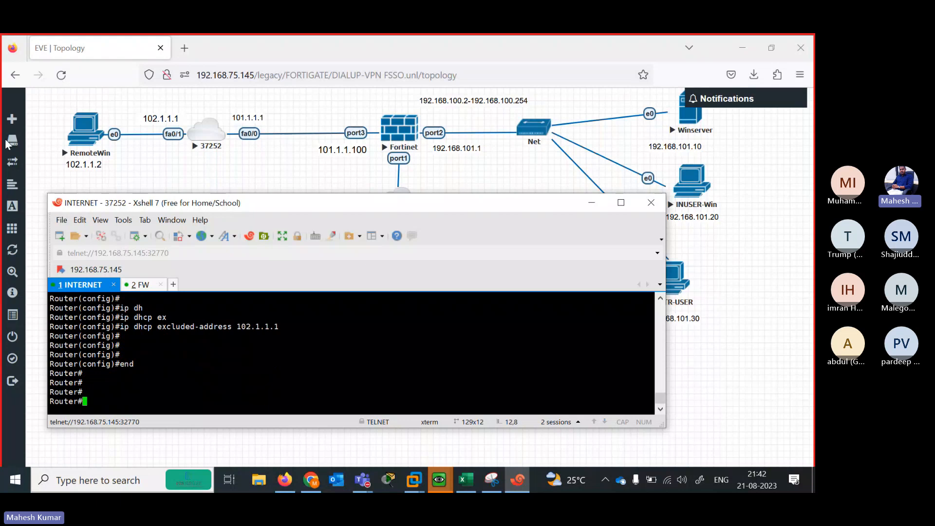
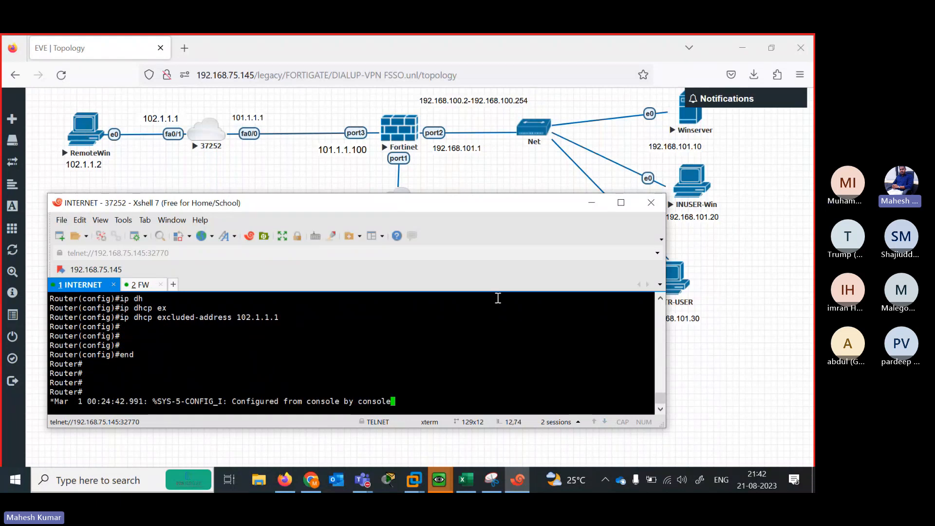
On the FortiGate console, run 'show system interface' and note port1's address 192.168.75.159
{"action": "left_click", "coordinate": [141, 284]}
{"action": "type", "text": "show system interface"}
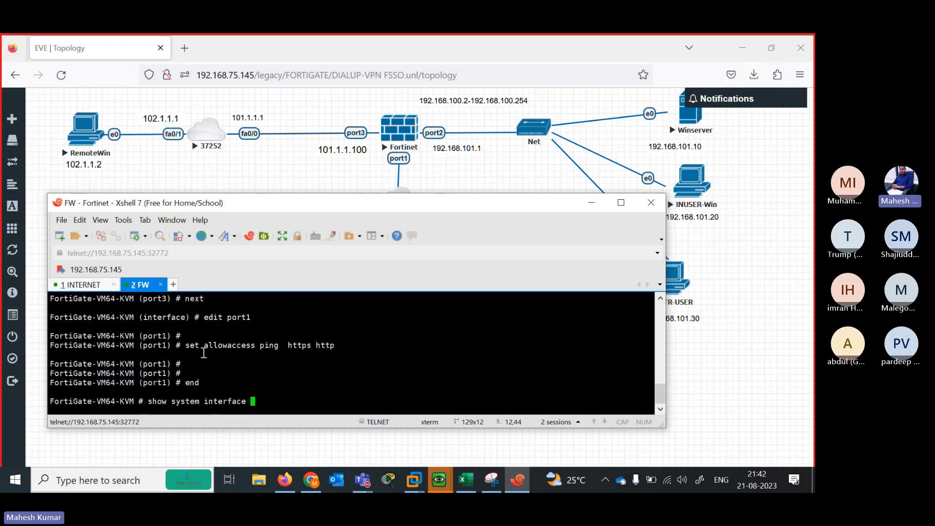
{"action": "key", "text": "question"}
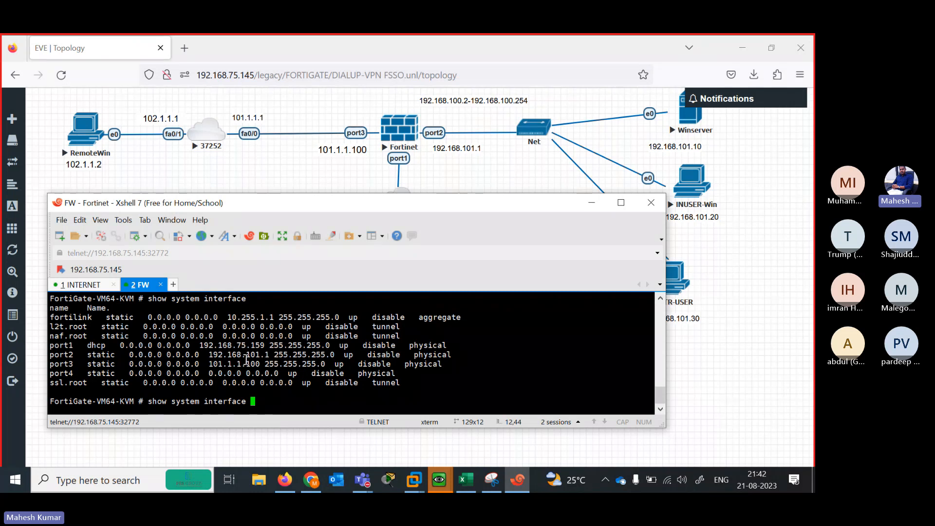
{"action": "left_click_drag", "start_coordinate": [232, 346], "coordinate": [269, 346]}
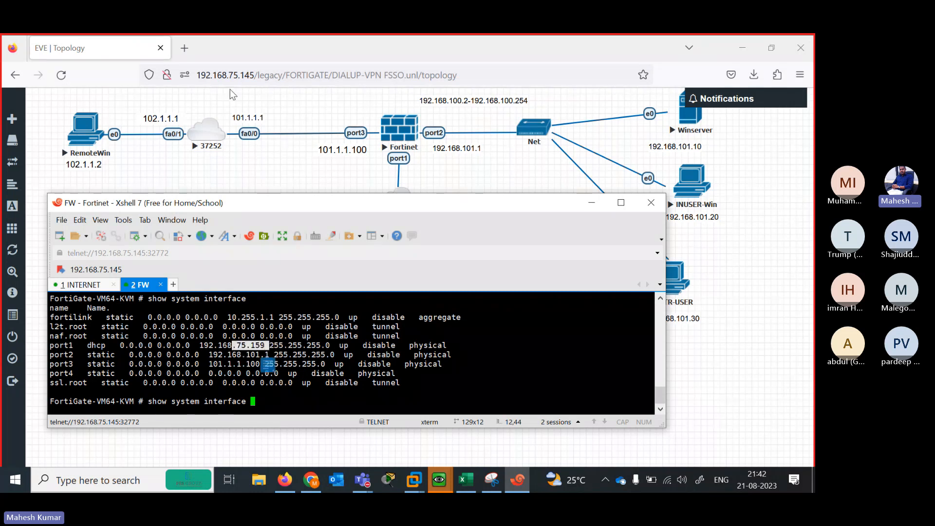
{"action": "left_click", "coordinate": [190, 56]}
Load the FortiGate web page at 192.168.75.159 in a new browser tab
{"action": "left_click", "coordinate": [188, 51]}
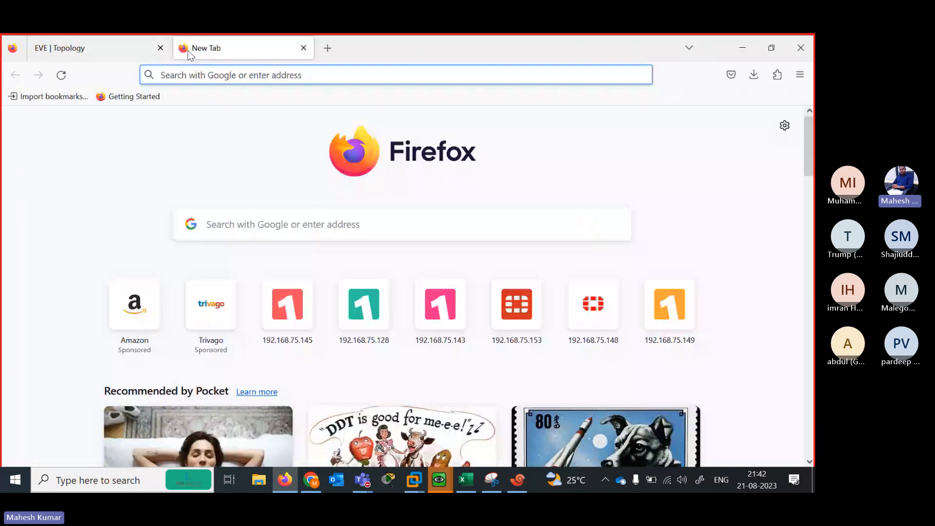
{"action": "type", "text": "190"}
{"action": "key", "text": "BackSpace"}
{"action": "key", "text": "BackSpace"}
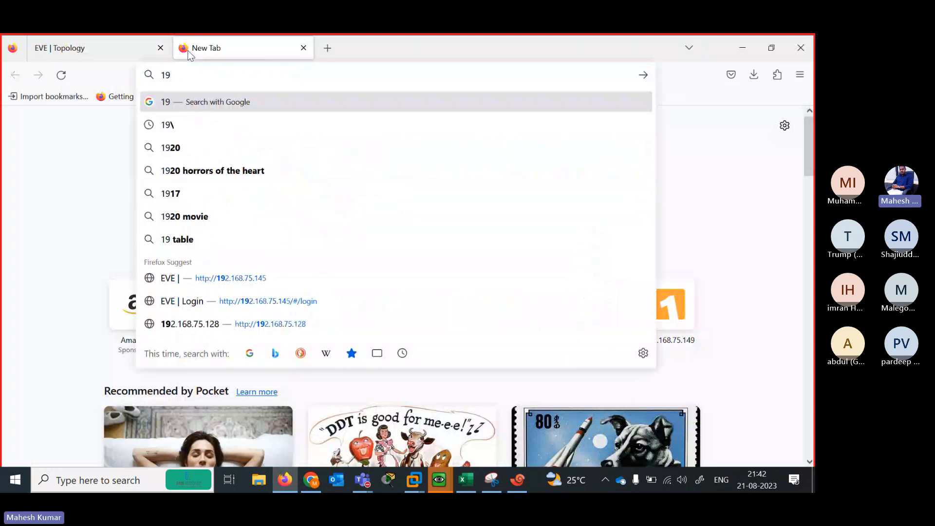
{"action": "key", "text": "BackSpace"}
{"action": "type", "text": "192.168.75.14"}
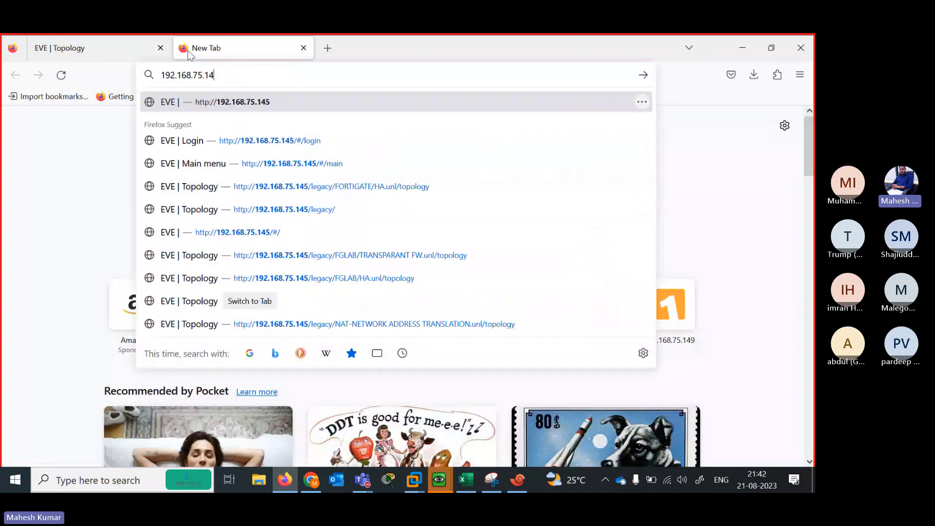
{"action": "key", "text": "BackSpace"}
{"action": "key", "text": "BackSpace"}
{"action": "type", "text": "59"}
{"action": "key", "text": "Return"}
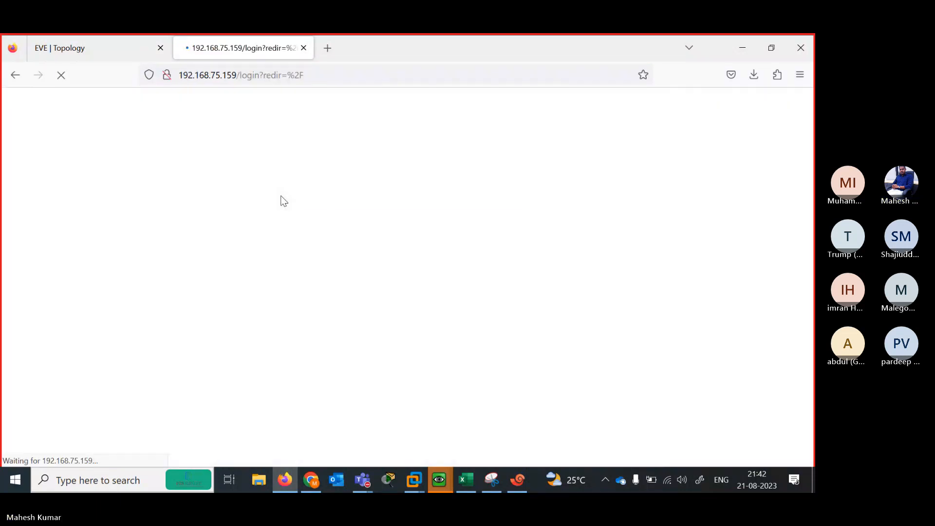
Log in as admin with its password, declining to save it and postponing setup prompts
{"action": "type", "text": "admin"}
{"action": "key", "text": "Tab"}
{"action": "type", "text": "admin"}
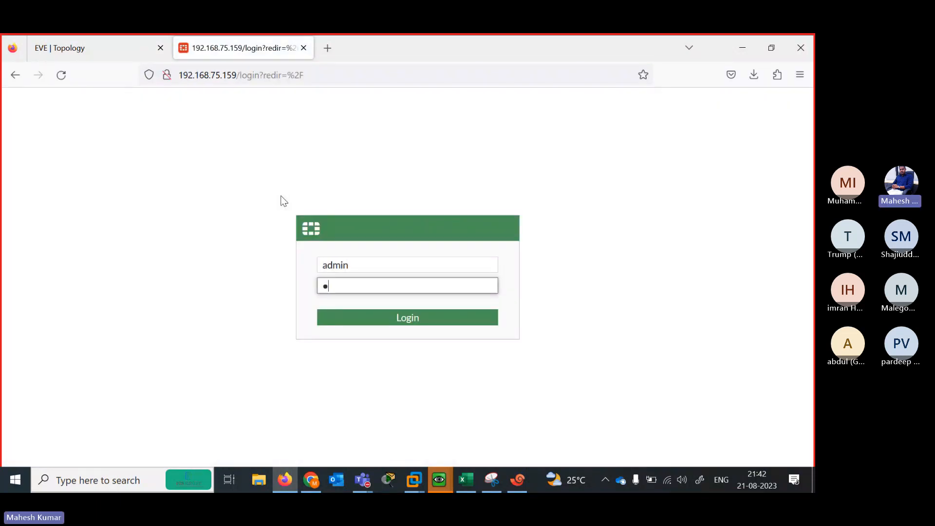
{"action": "key", "text": "Return"}
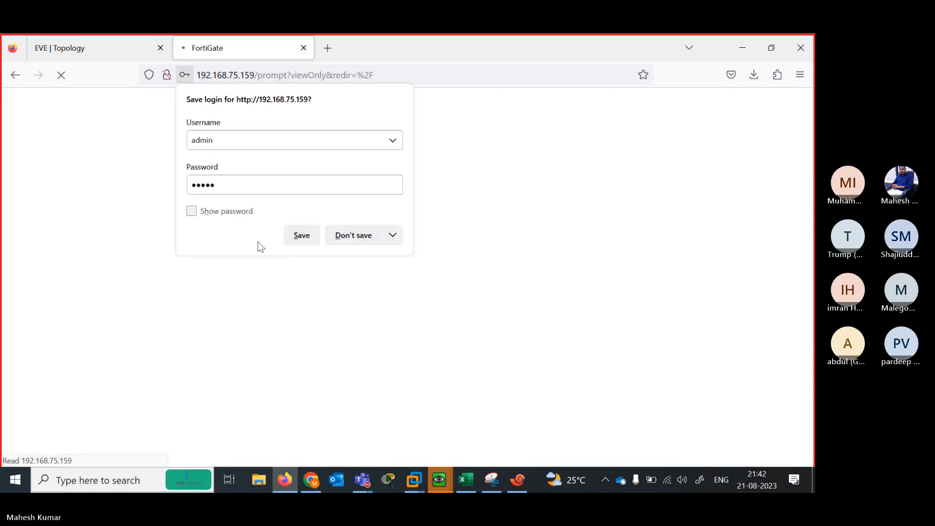
{"action": "left_click", "coordinate": [339, 234]}
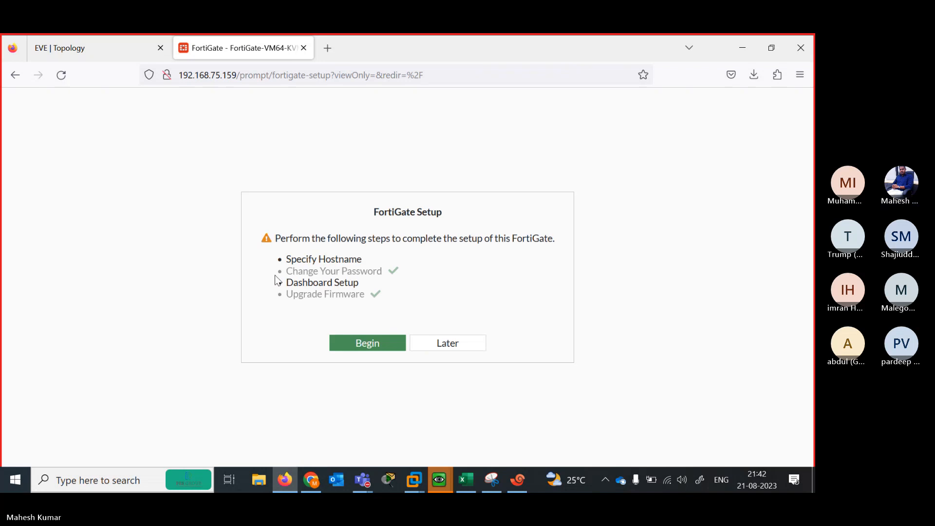
{"action": "left_click", "coordinate": [448, 343]}
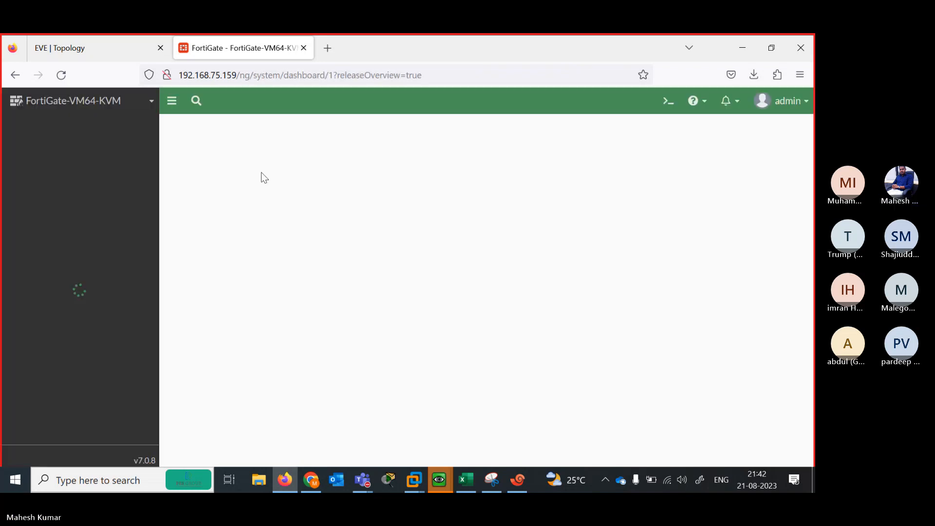
{"action": "left_click", "coordinate": [434, 445]}
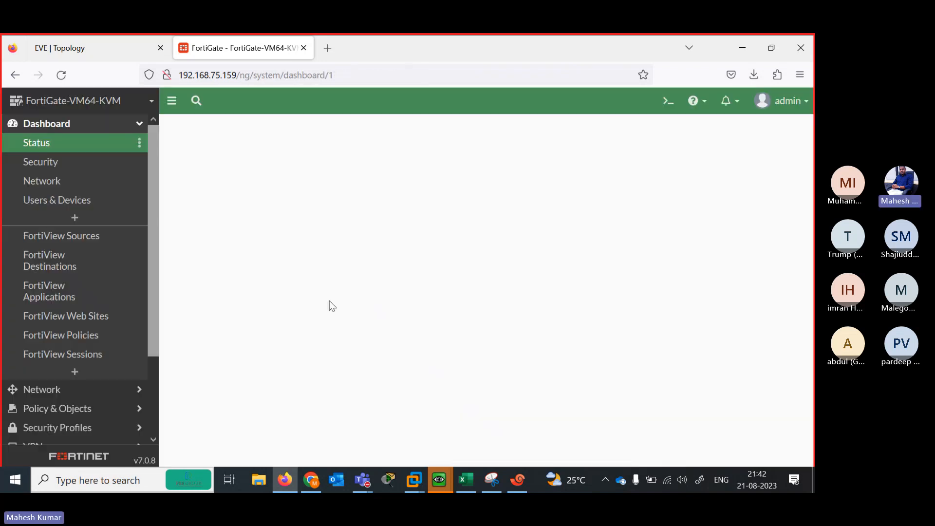
{"action": "left_click", "coordinate": [88, 389]}
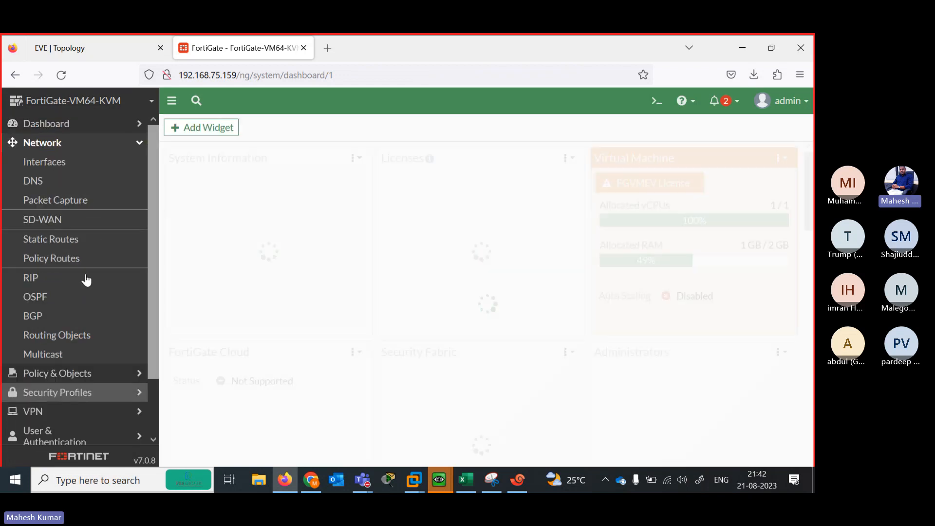
Switch port1 from DHCP to manual addressing and confirm the change
{"action": "left_click", "coordinate": [46, 162]}
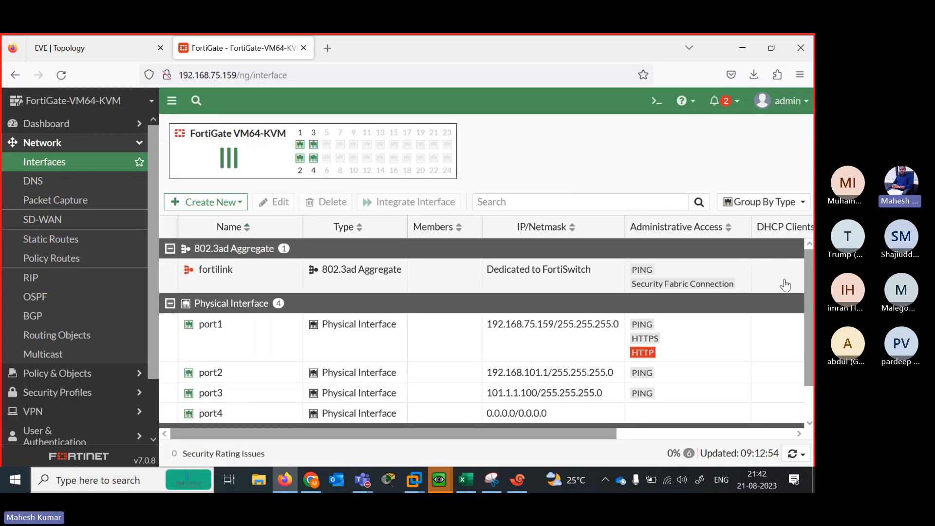
{"action": "scroll", "coordinate": [807, 297], "scroll_direction": "down", "scroll_amount": 1}
{"action": "double_click", "coordinate": [344, 304]}
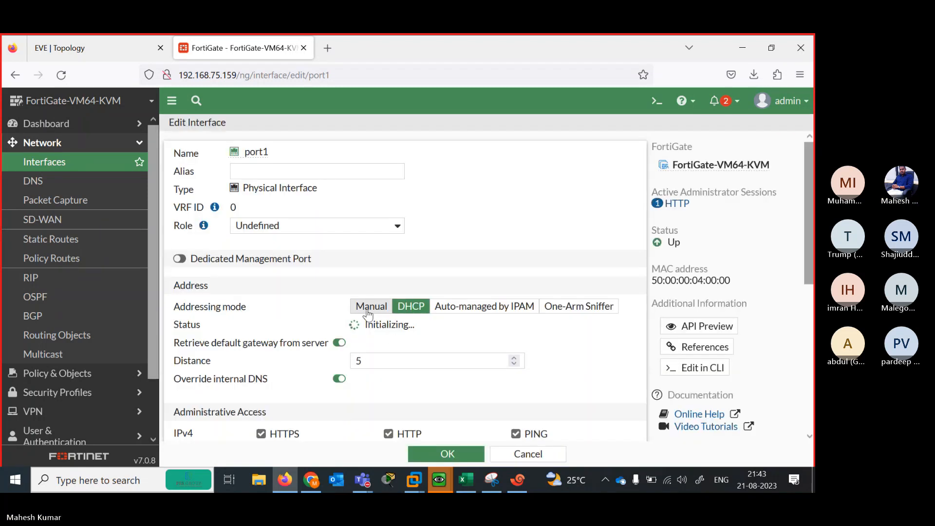
{"action": "left_click", "coordinate": [371, 306]}
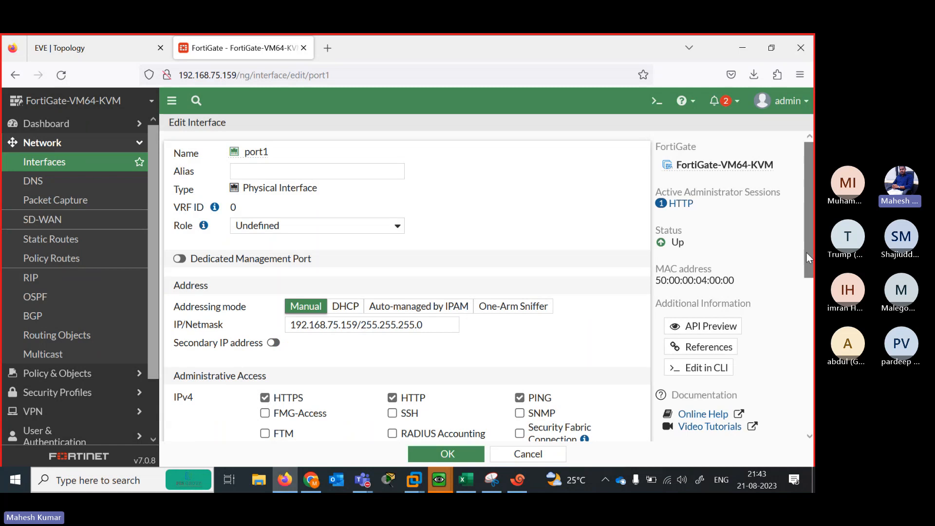
{"action": "left_click_drag", "start_coordinate": [806, 253], "coordinate": [737, 474]}
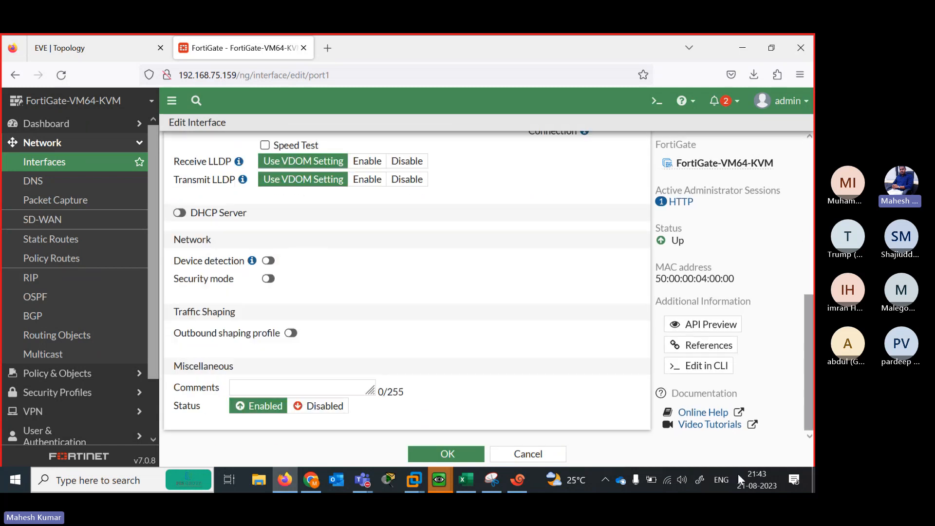
{"action": "left_click", "coordinate": [445, 456]}
{"action": "left_click", "coordinate": [622, 454]}
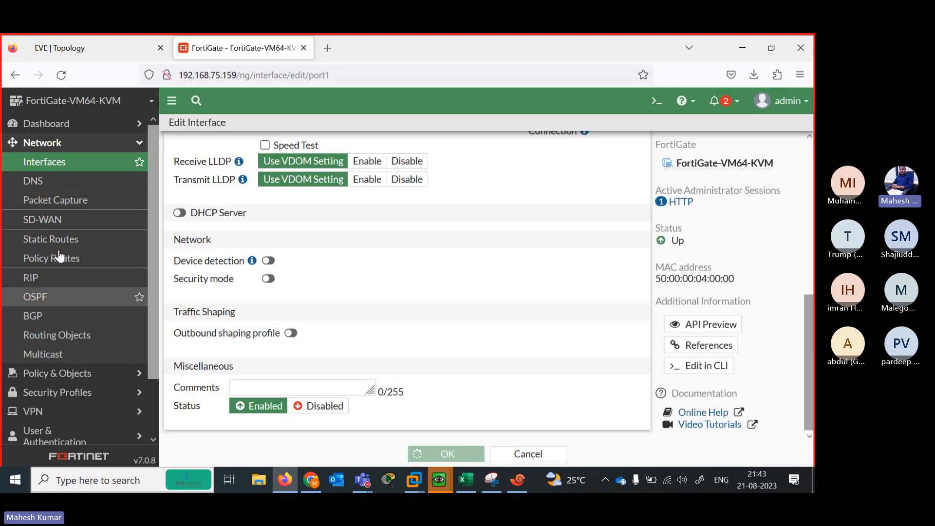
Add a default static route through gateway 101.1.1.1 on port3
{"action": "left_click", "coordinate": [58, 239]}
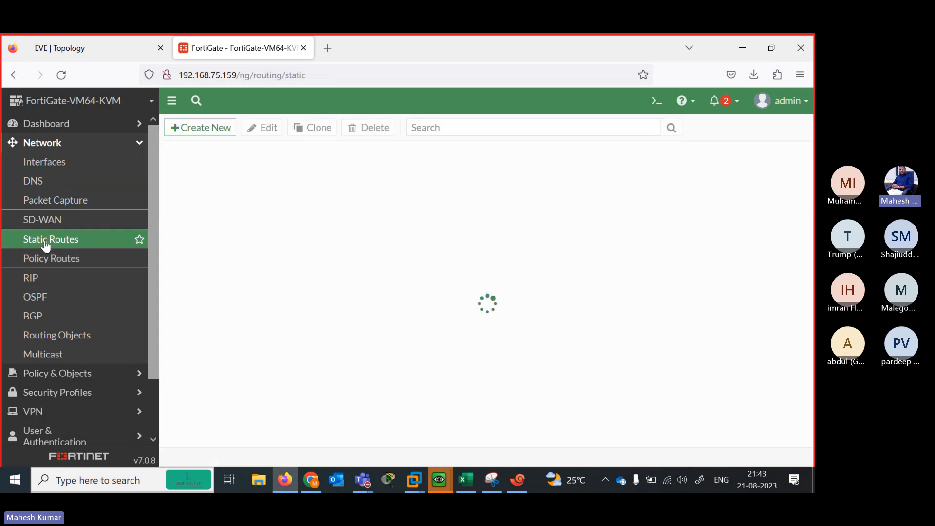
{"action": "left_click", "coordinate": [95, 39]}
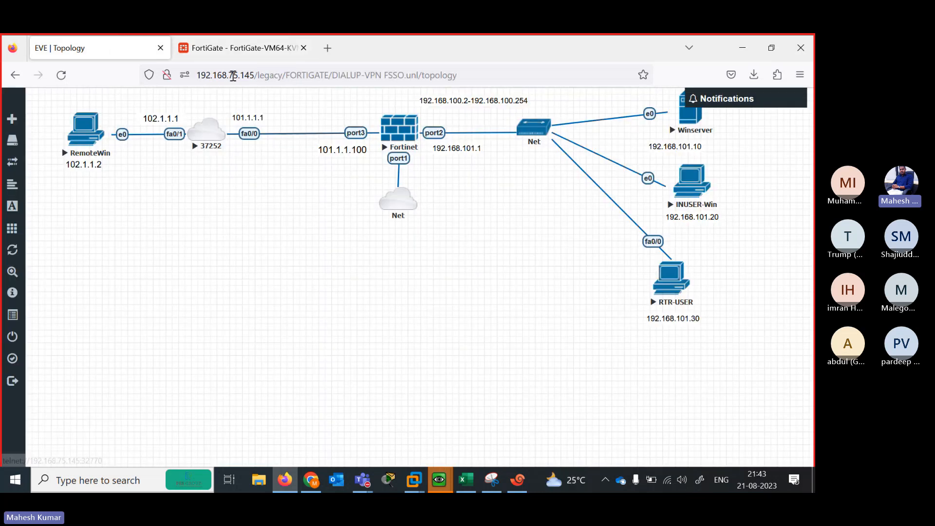
{"action": "left_click", "coordinate": [242, 56]}
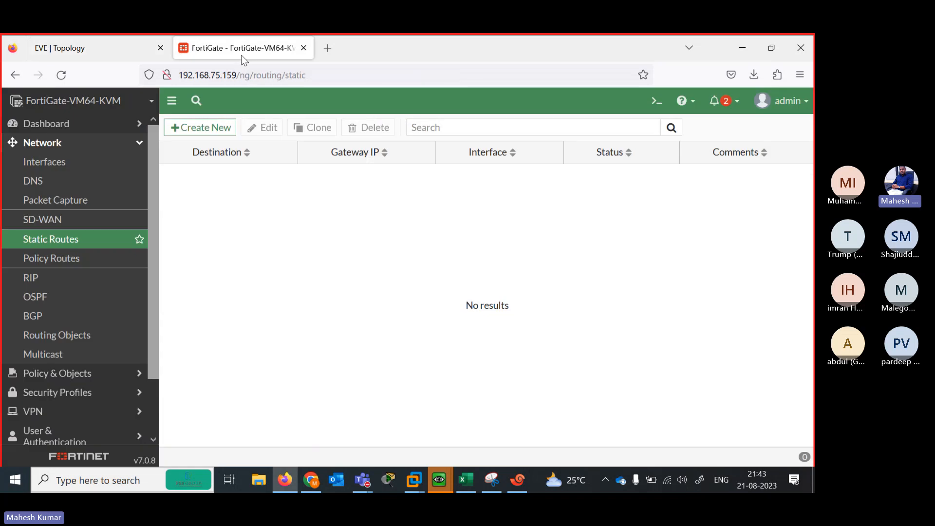
{"action": "left_click", "coordinate": [201, 128]}
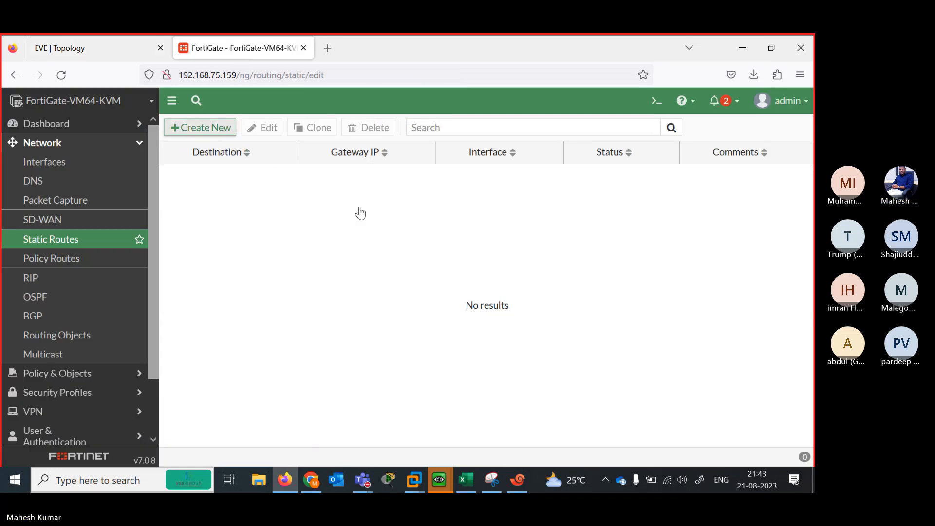
{"action": "left_click_drag", "start_coordinate": [343, 193], "coordinate": [232, 184]}
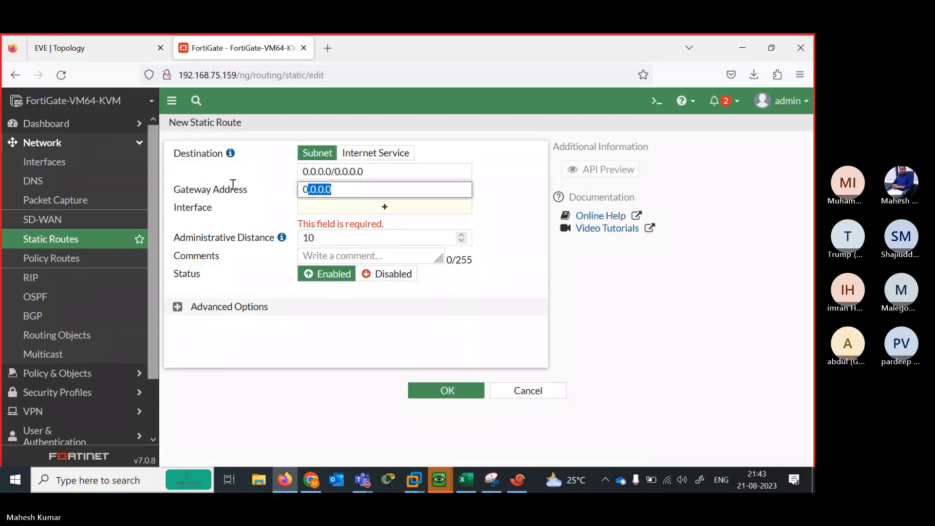
{"action": "type", "text": "101."}
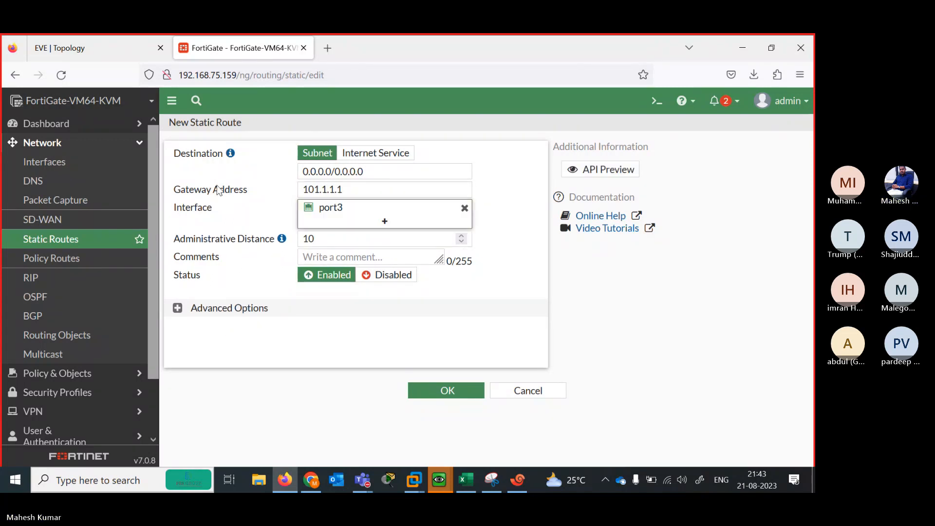
{"action": "left_click", "coordinate": [441, 392]}
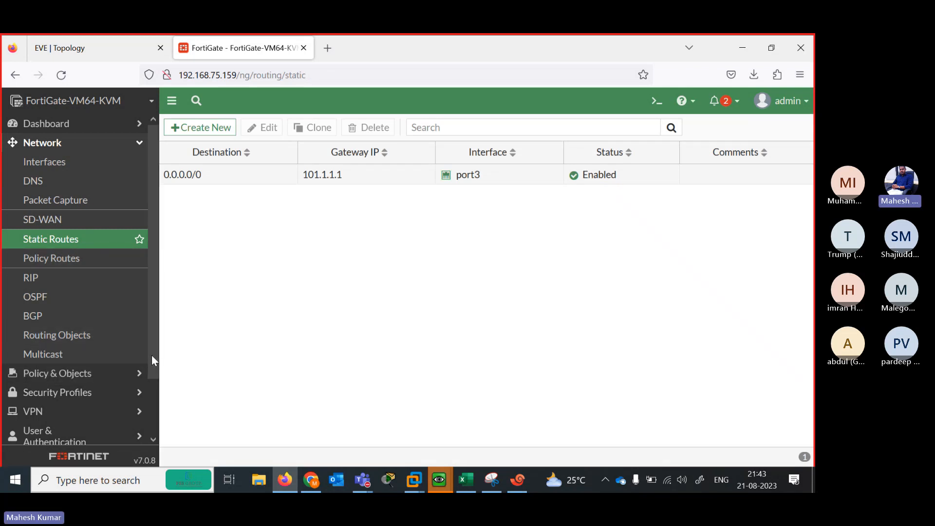
{"action": "scroll", "coordinate": [149, 358], "scroll_direction": "down", "scroll_amount": 2}
Create the local user irfan with a password under User & Authentication
{"action": "left_click", "coordinate": [50, 381]}
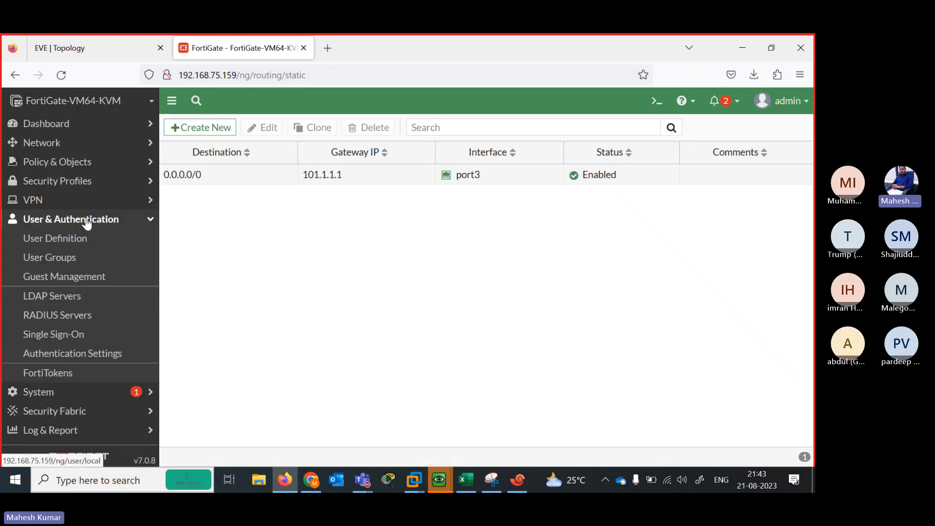
{"action": "left_click", "coordinate": [53, 240]}
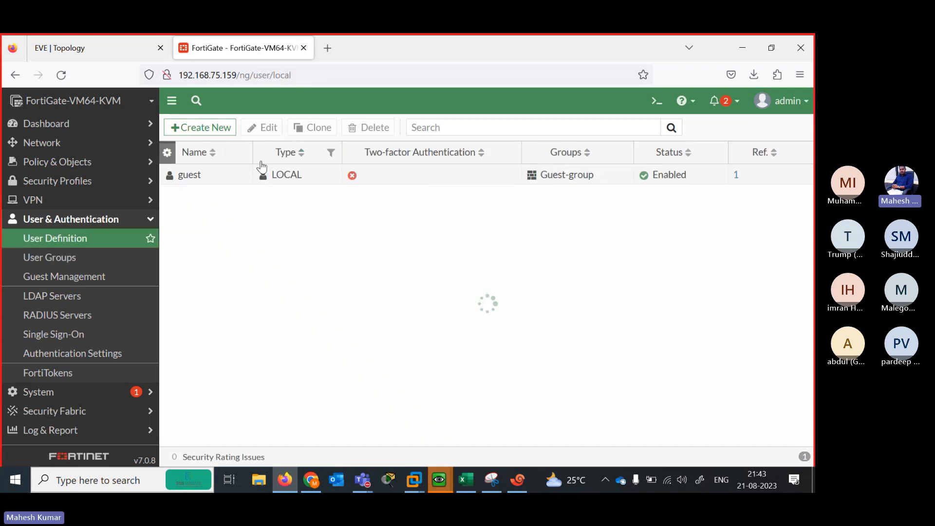
{"action": "left_click", "coordinate": [206, 129]}
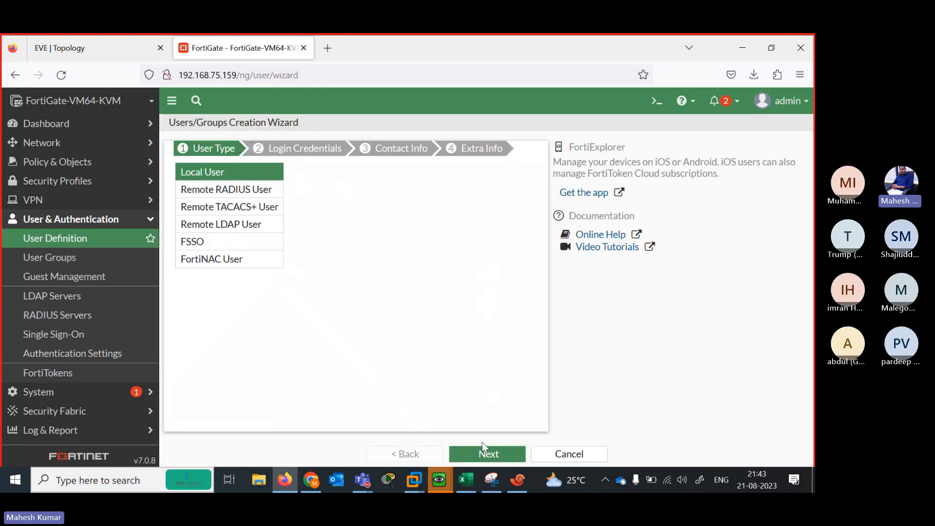
{"action": "left_click", "coordinate": [483, 444]}
{"action": "left_click", "coordinate": [292, 177]}
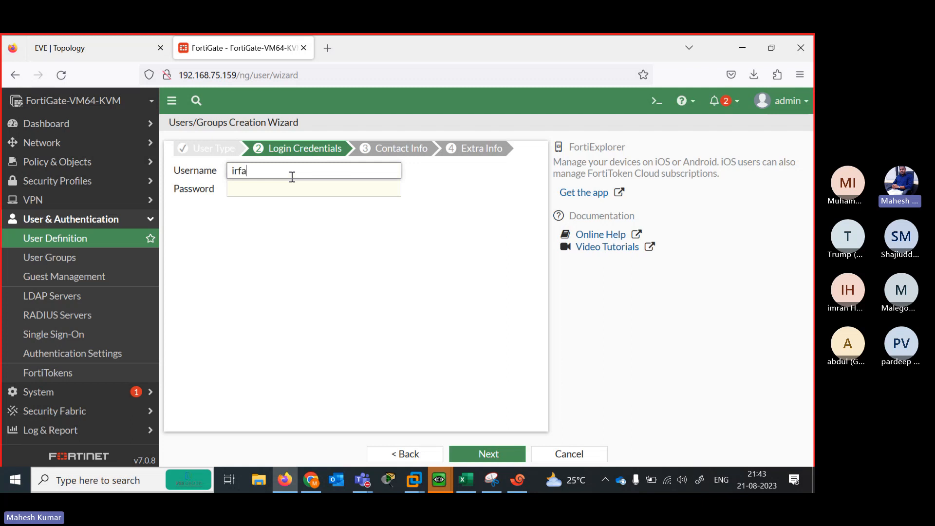
{"action": "key", "text": "Tab"}
{"action": "type", "text": "12"}
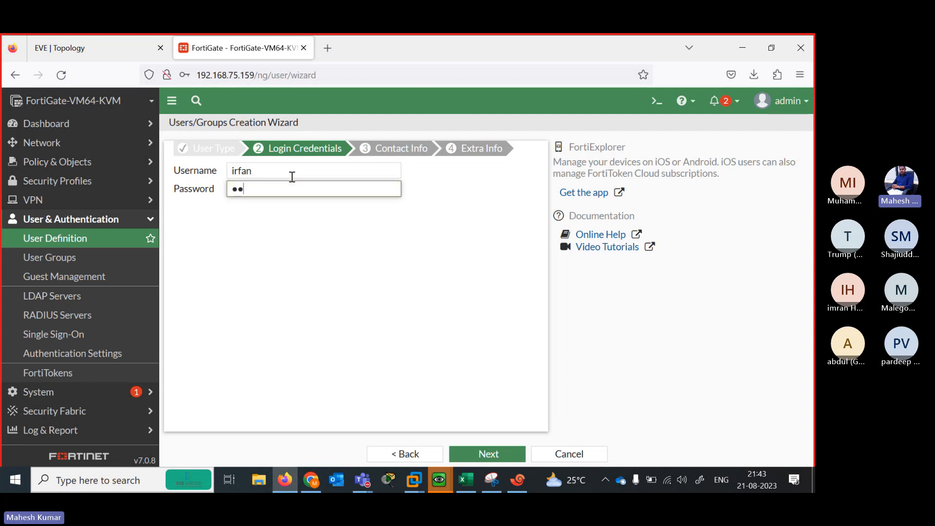
{"action": "key", "text": "Return"}
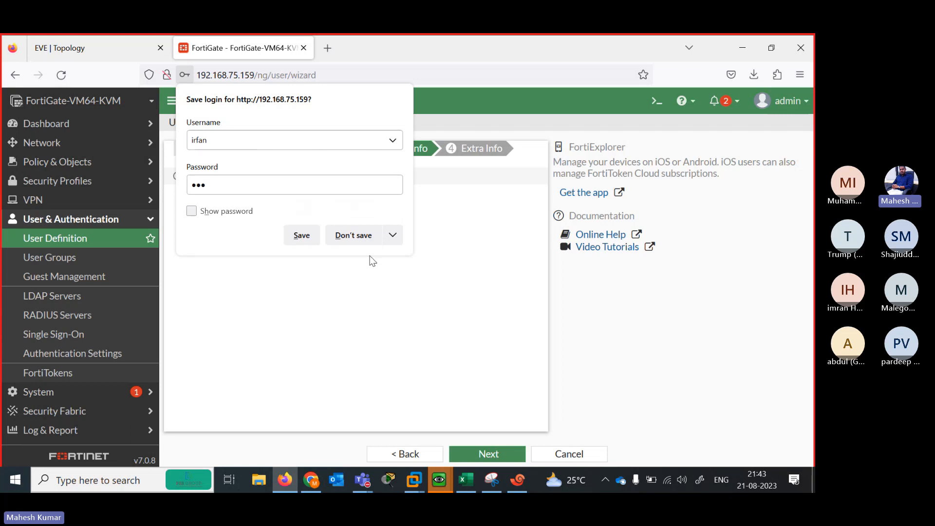
{"action": "left_click", "coordinate": [355, 238]}
{"action": "left_click", "coordinate": [478, 454]}
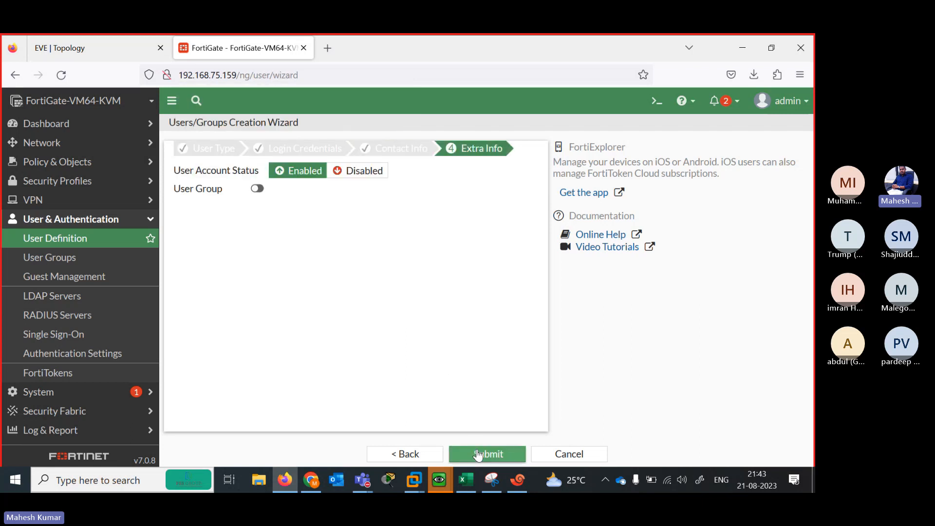
{"action": "left_click", "coordinate": [482, 452]}
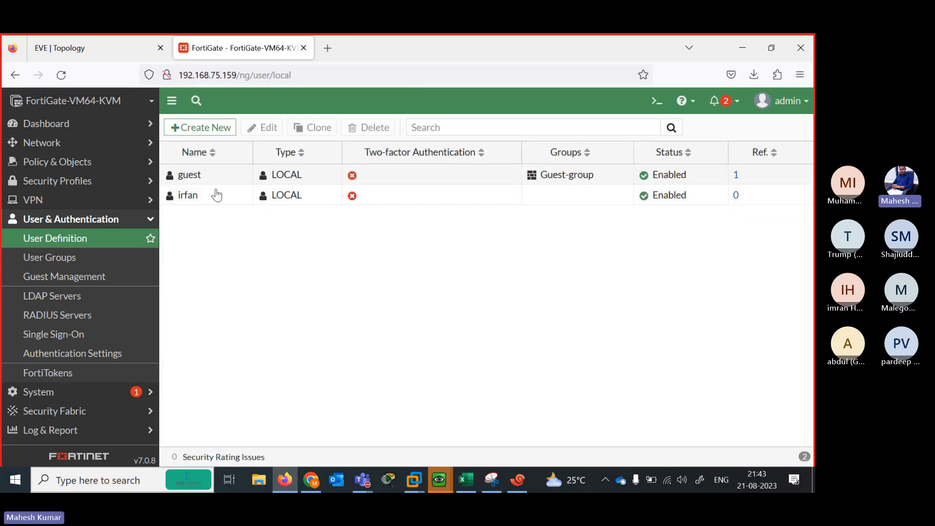
Create a second local user abdul with a password
{"action": "left_click", "coordinate": [202, 127]}
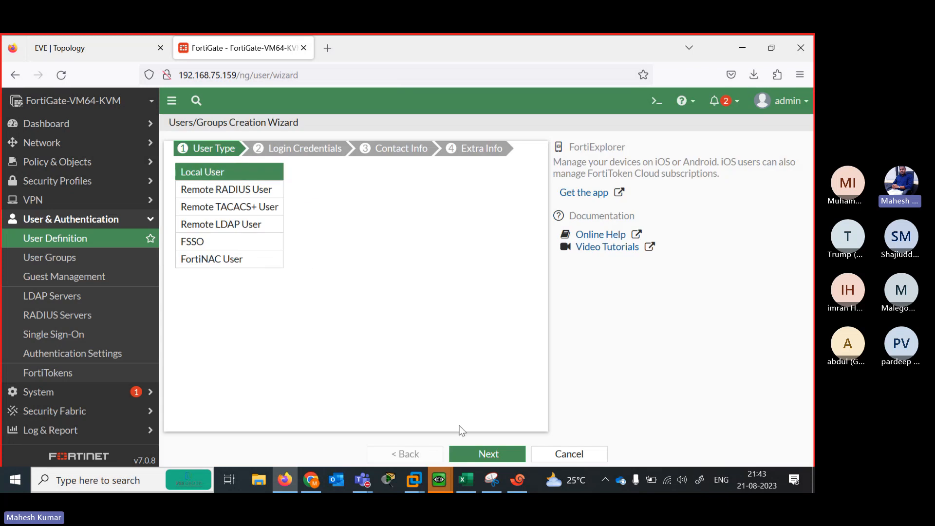
{"action": "left_click", "coordinate": [483, 454]}
{"action": "left_click", "coordinate": [294, 173]}
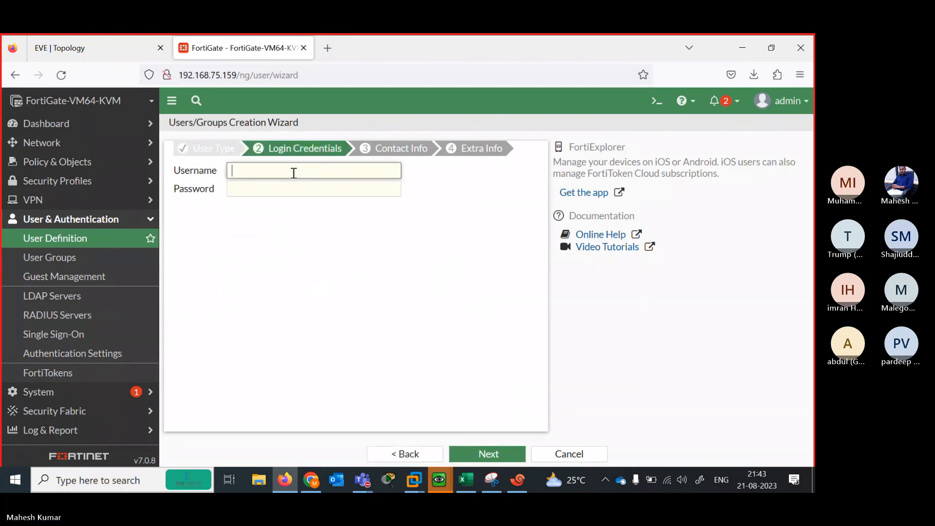
{"action": "type", "text": "abdul"}
{"action": "key", "text": "Tab"}
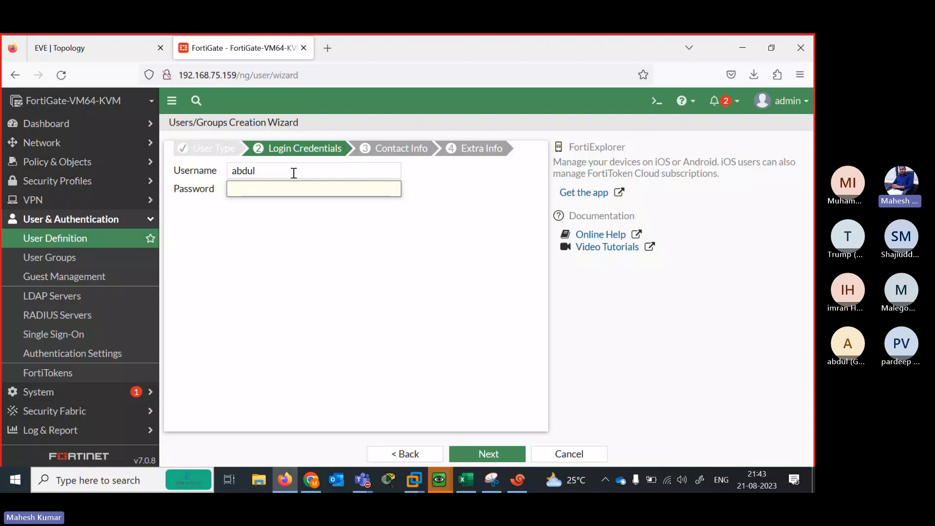
{"action": "type", "text": "123"}
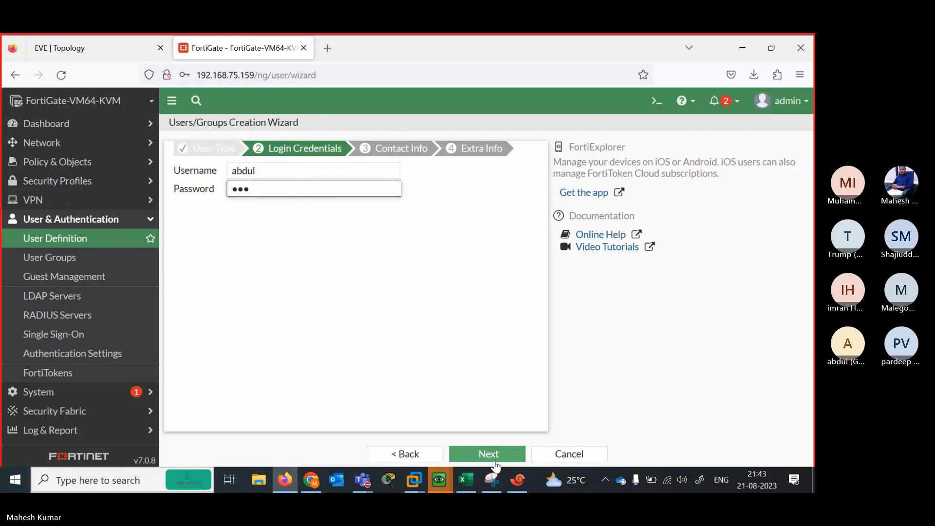
{"action": "left_click", "coordinate": [487, 453]}
{"action": "left_click", "coordinate": [351, 239]}
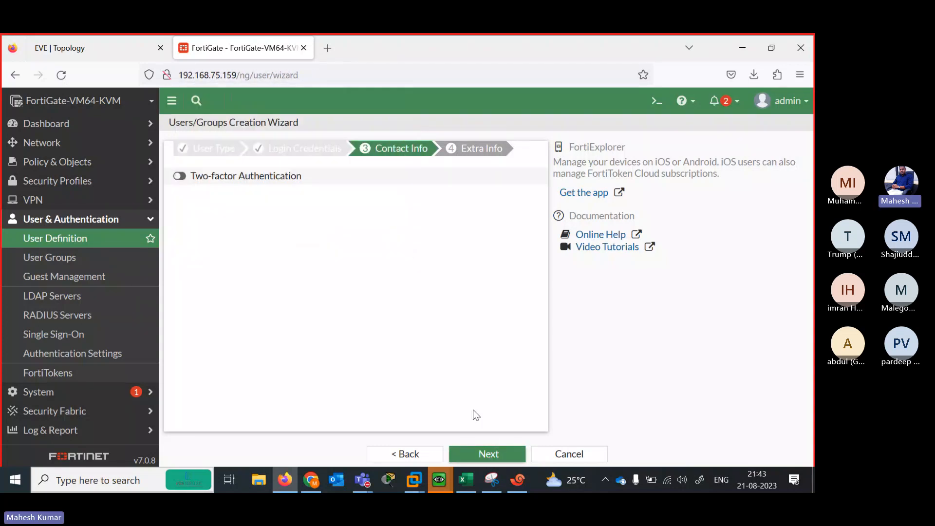
{"action": "left_click", "coordinate": [487, 453]}
{"action": "left_click", "coordinate": [481, 454]}
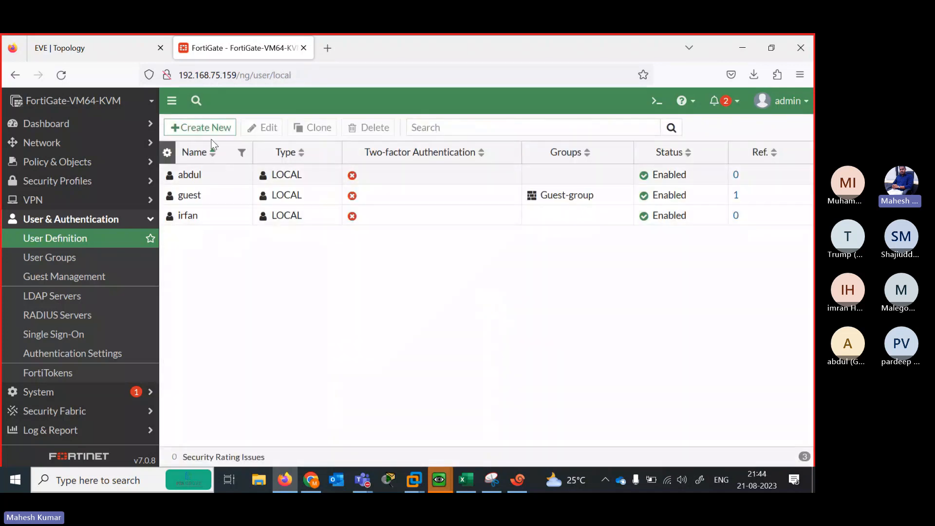
{"action": "left_click", "coordinate": [76, 260]}
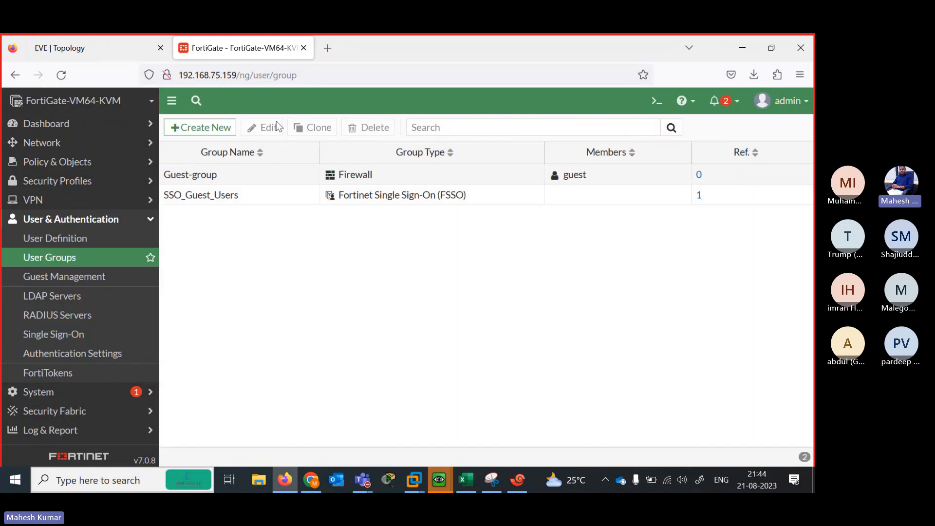
Add a Firewall group FORTINET BATCH with abdul and irfan as members and save it
{"action": "left_click", "coordinate": [202, 127]}
{"action": "left_click", "coordinate": [261, 152]}
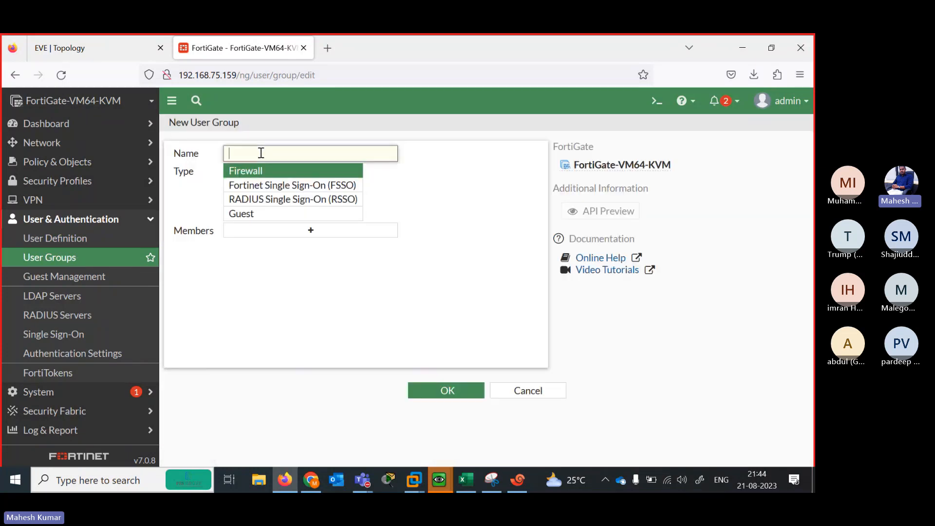
{"action": "type", "text": "FORTINET BATCH"}
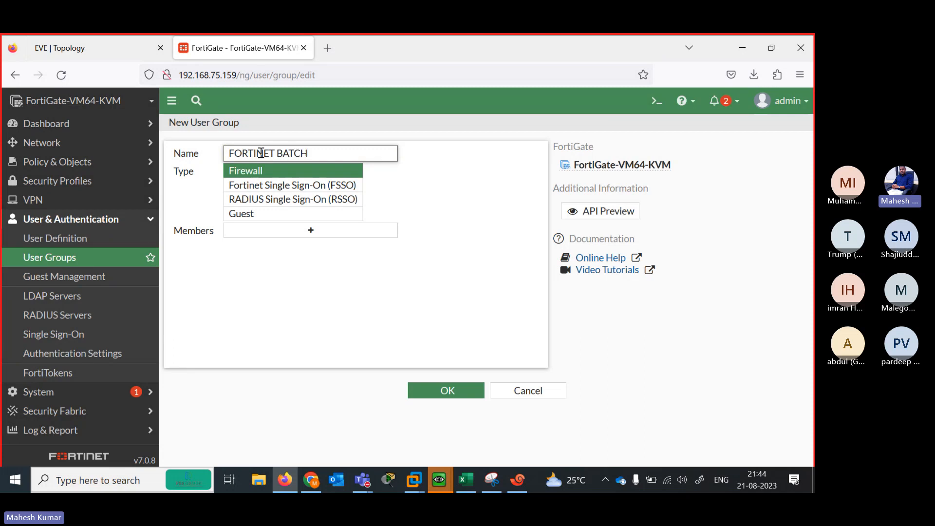
{"action": "left_click", "coordinate": [294, 231]}
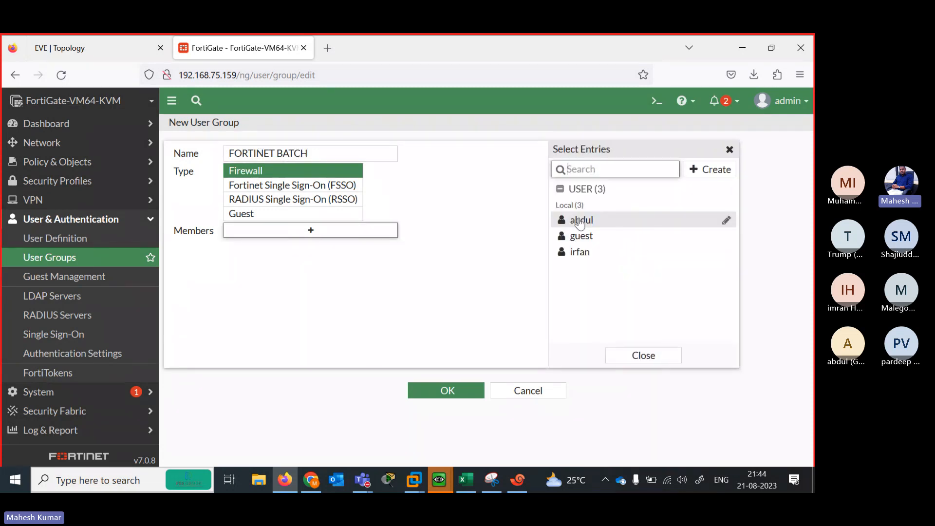
{"action": "left_click", "coordinate": [580, 222]}
{"action": "left_click", "coordinate": [591, 254]}
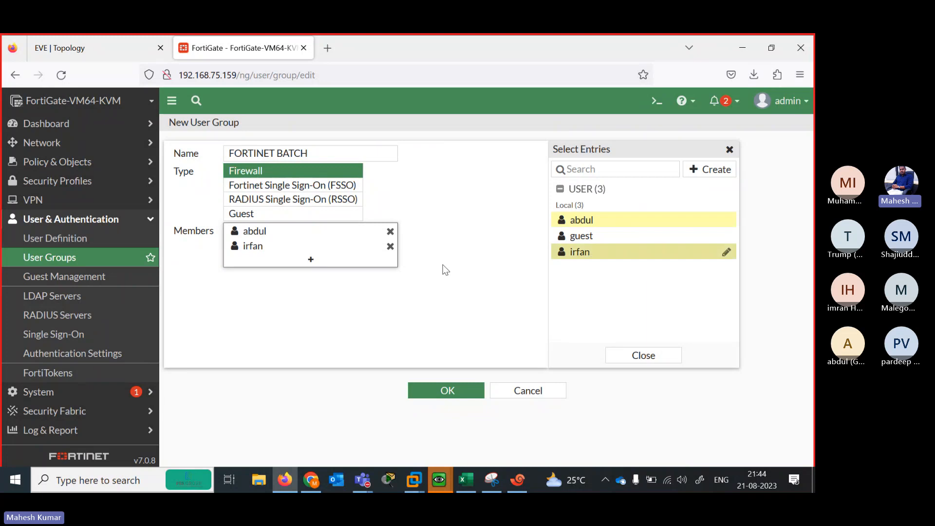
{"action": "left_click", "coordinate": [445, 390]}
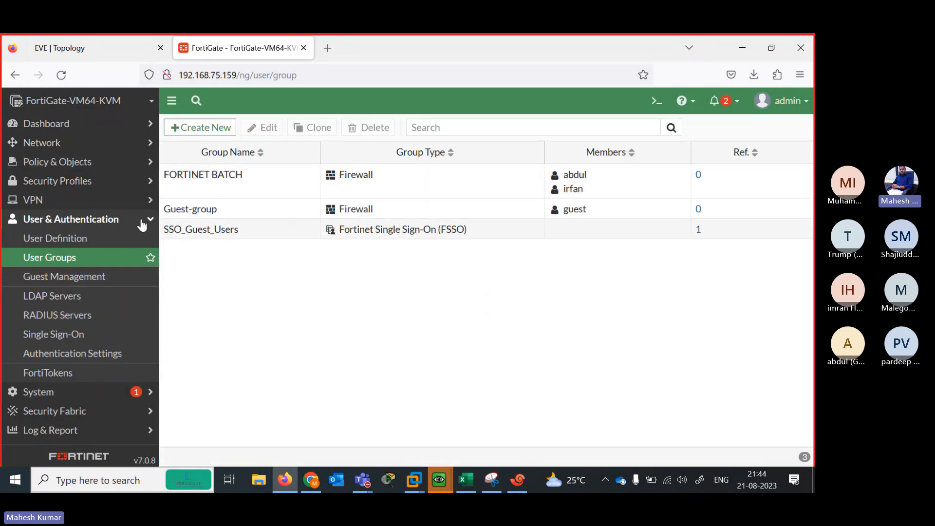
Launch the IPsec Wizard, pick the Remote Access FortiClient template, and begin naming it DVPN
{"action": "left_click", "coordinate": [122, 201]}
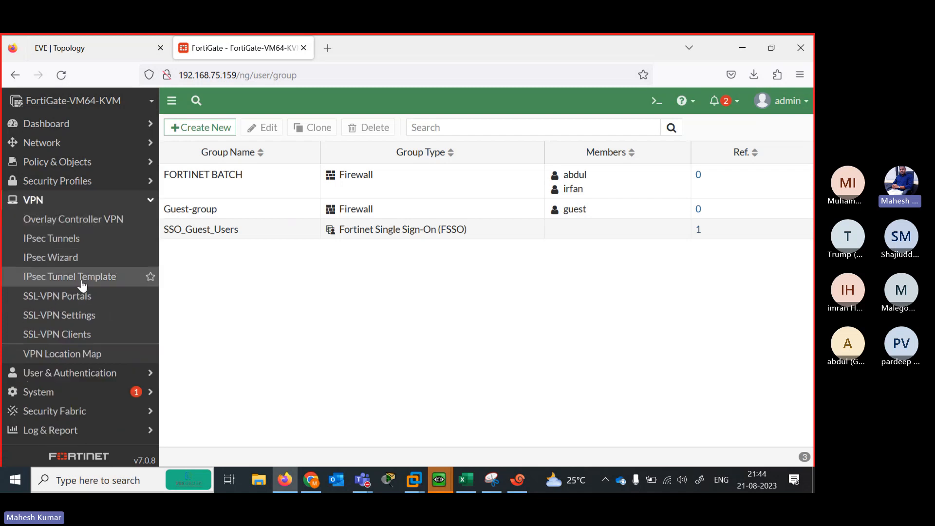
{"action": "left_click", "coordinate": [61, 260]}
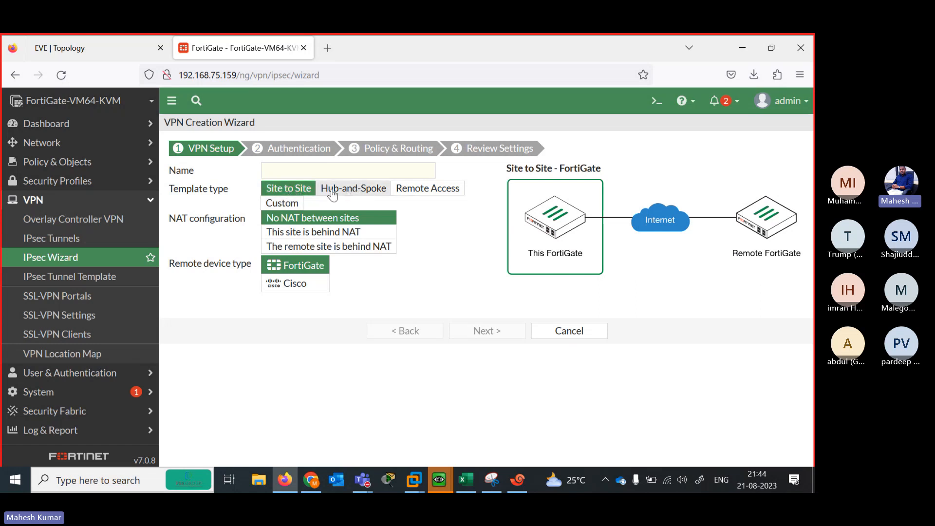
{"action": "left_click", "coordinate": [427, 191]}
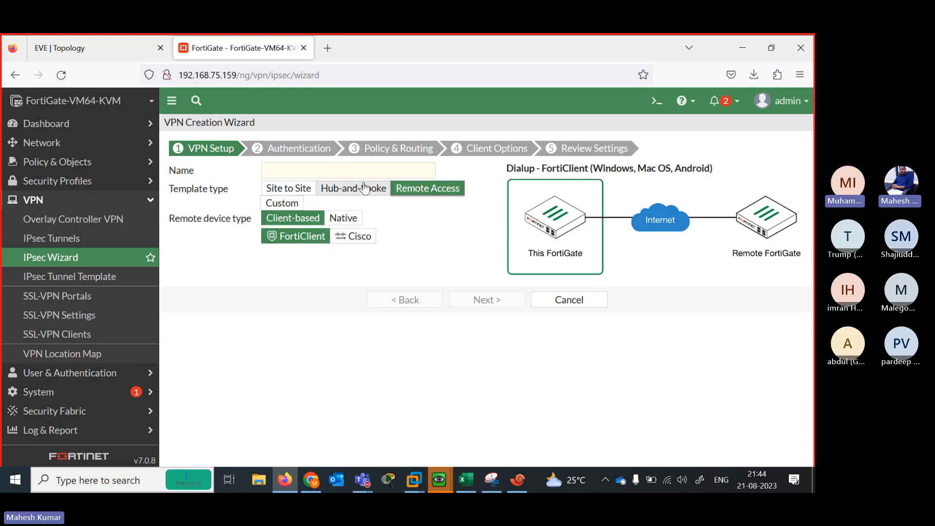
{"action": "left_click", "coordinate": [312, 172]}
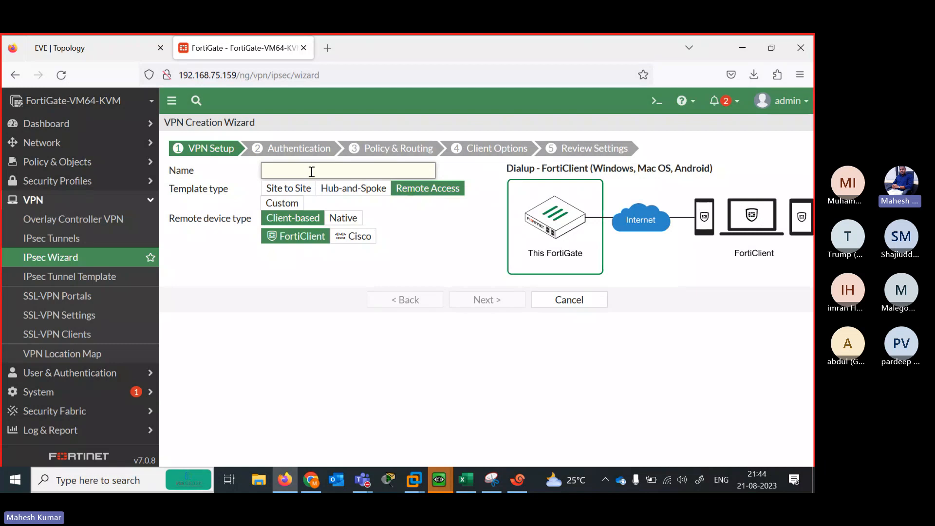
{"action": "type", "text": "D"}
{"action": "key", "text": "BackSpace"}
Finish the DVPN name and select port3 as the incoming interface
{"action": "type", "text": "DVPN"}
{"action": "left_click", "coordinate": [486, 299]}
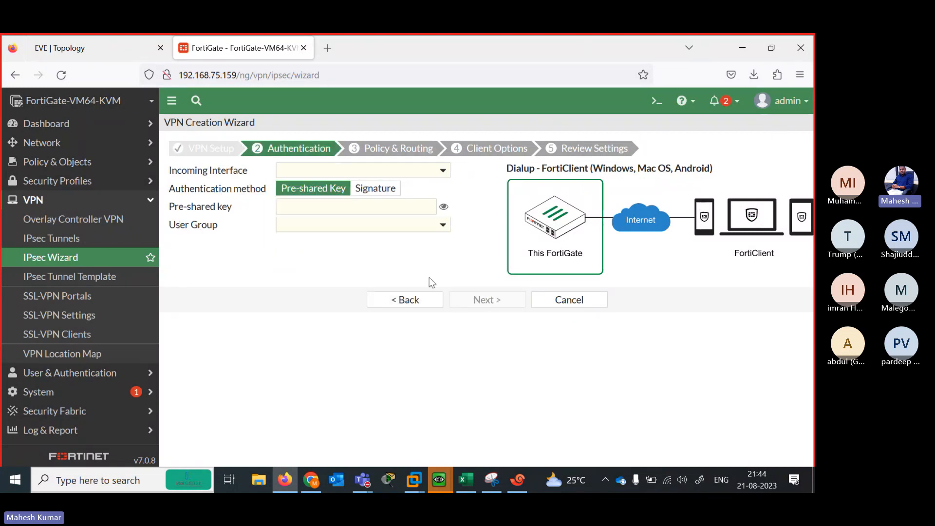
{"action": "left_click", "coordinate": [355, 175]}
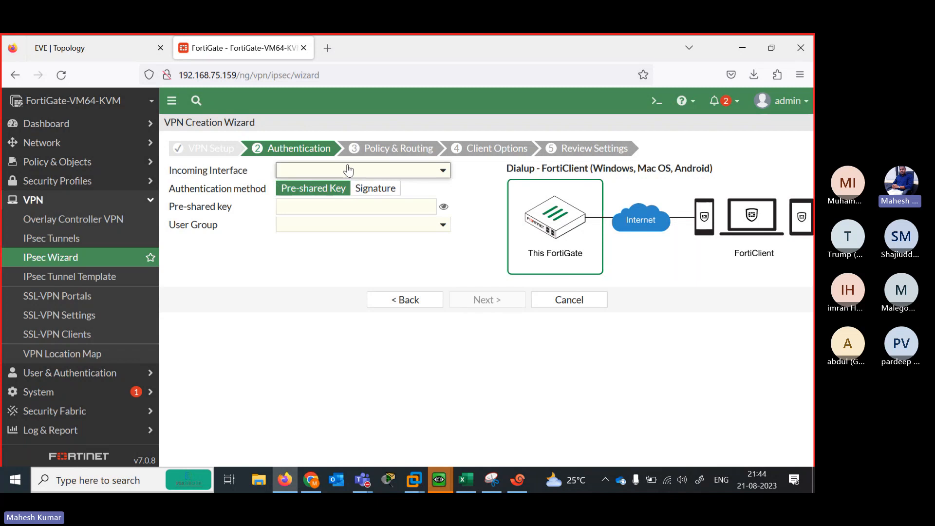
{"action": "left_click", "coordinate": [94, 49]}
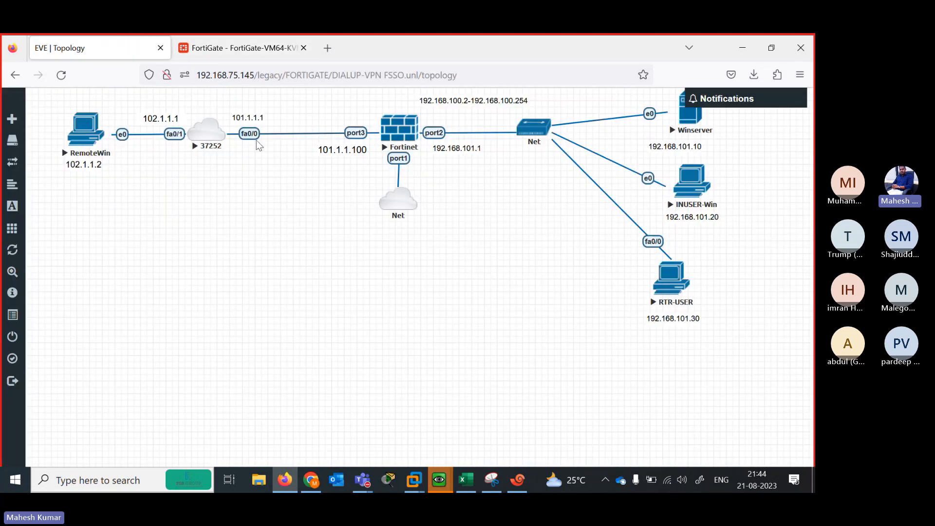
{"action": "left_click", "coordinate": [230, 49]}
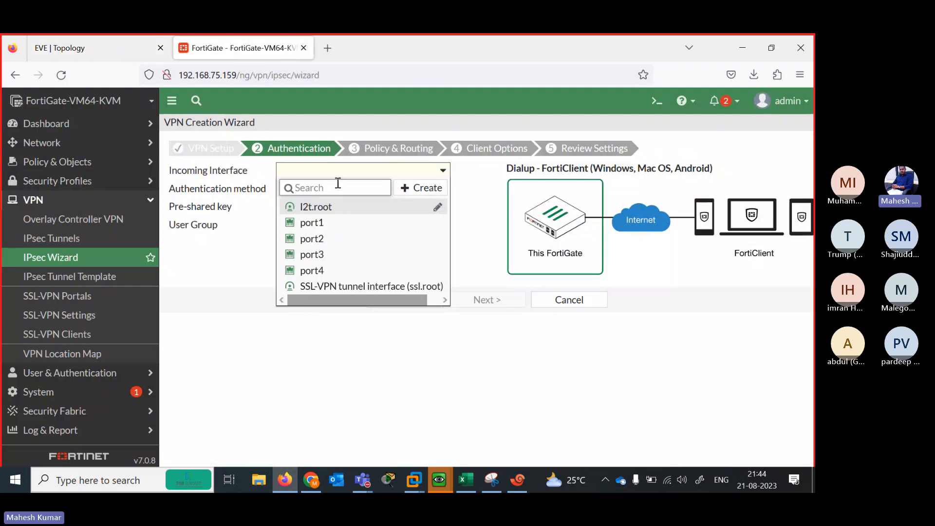
{"action": "left_click", "coordinate": [316, 253]}
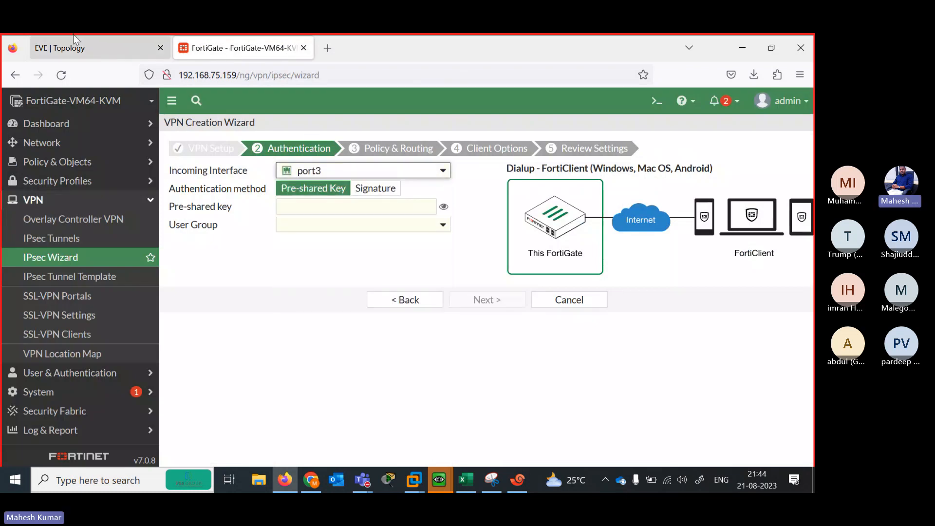
{"action": "left_click", "coordinate": [78, 48]}
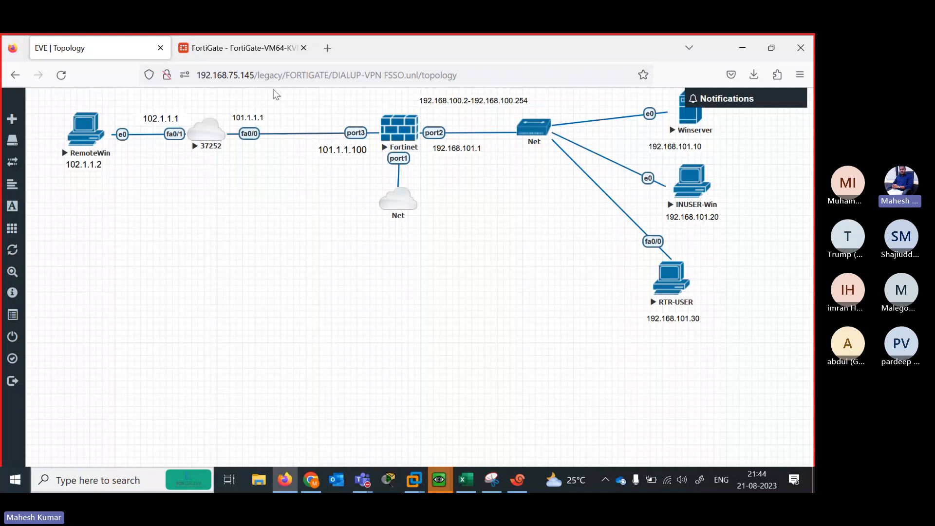
{"action": "left_click", "coordinate": [233, 48]}
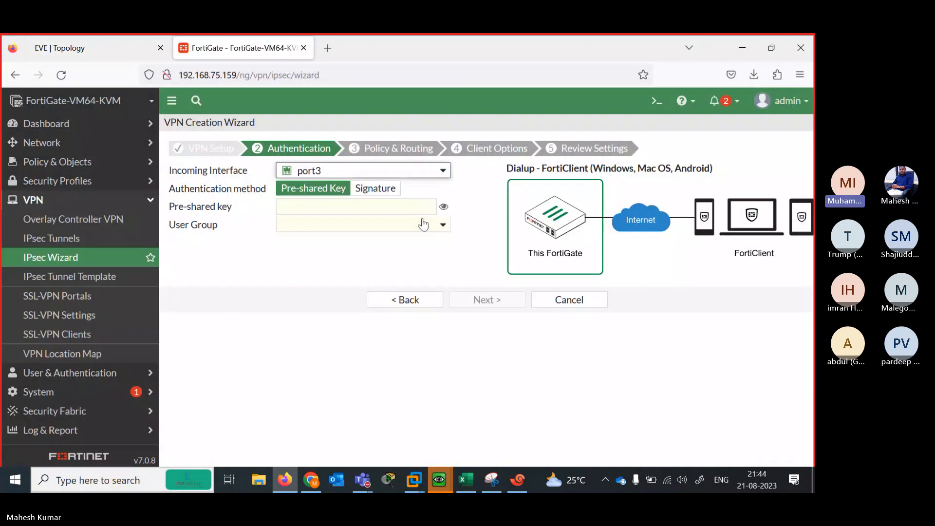
Enter the pre-shared key and choose the FORTINET BATCH user group
{"action": "left_click", "coordinate": [328, 206]}
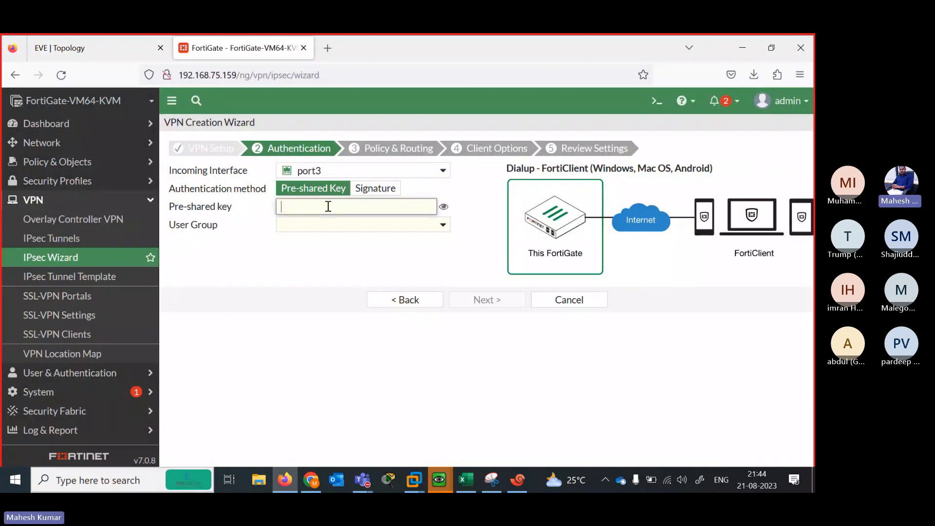
{"action": "type", "text": "••••••••"}
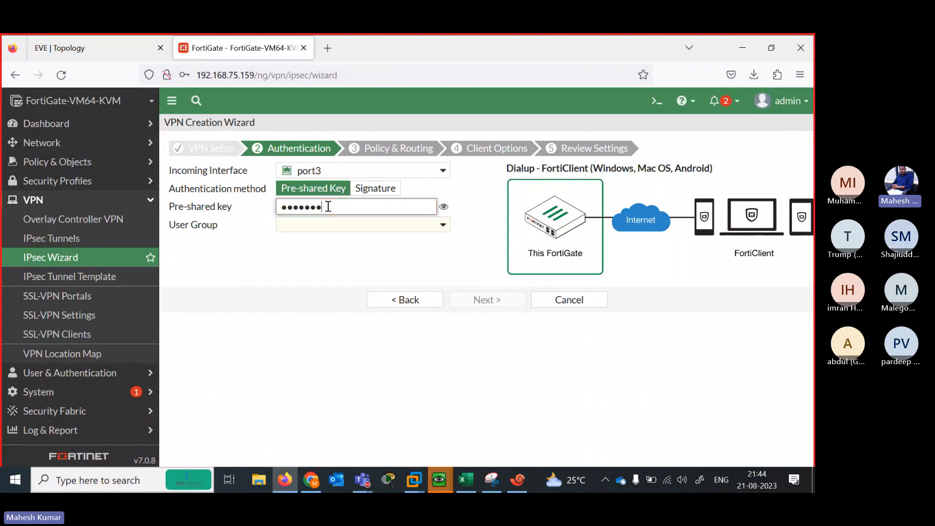
{"action": "left_click", "coordinate": [444, 208]}
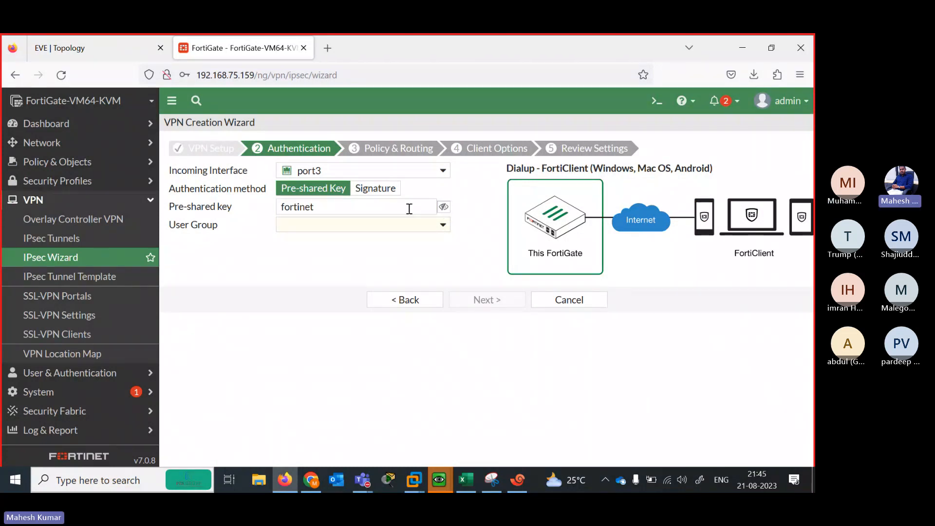
{"action": "left_click", "coordinate": [436, 231]}
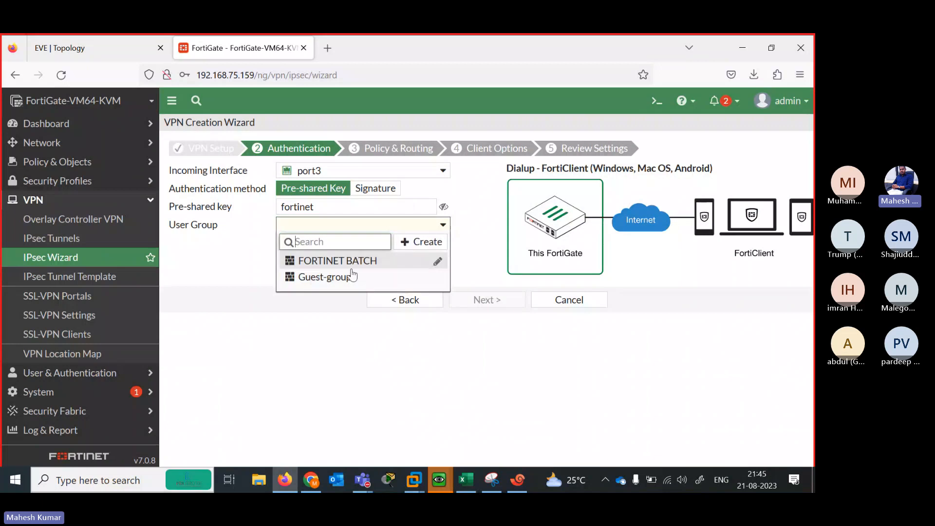
{"action": "left_click", "coordinate": [339, 264]}
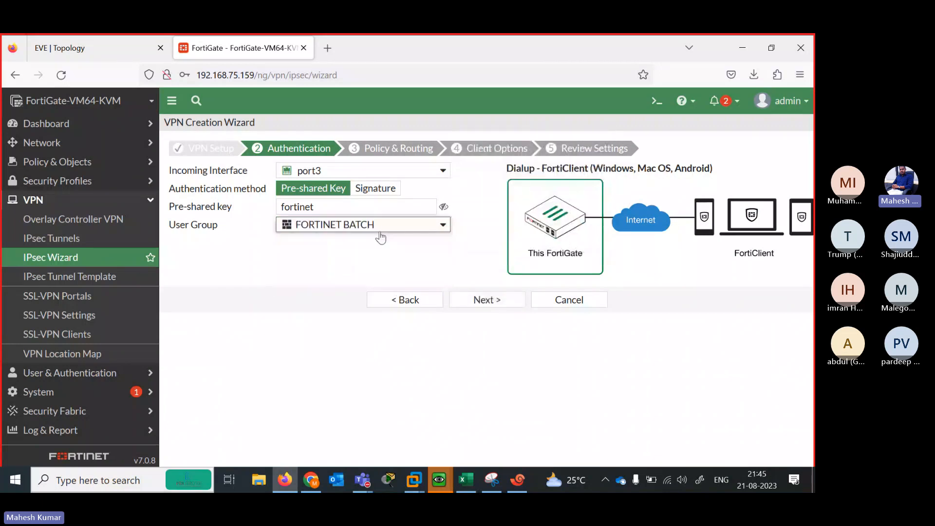
{"action": "left_click", "coordinate": [477, 301]}
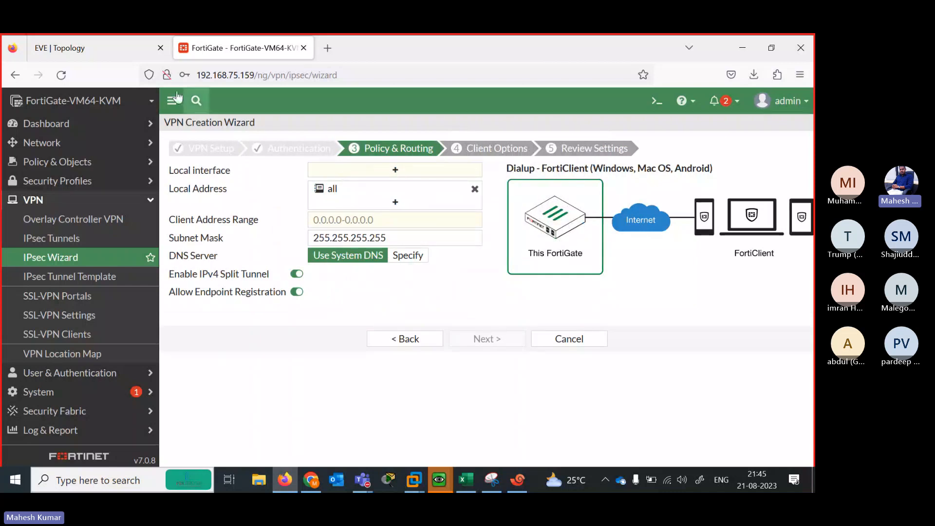
Set port2 as the tunnel's local interface and remove the default 'all' local address
{"action": "left_click", "coordinate": [116, 56]}
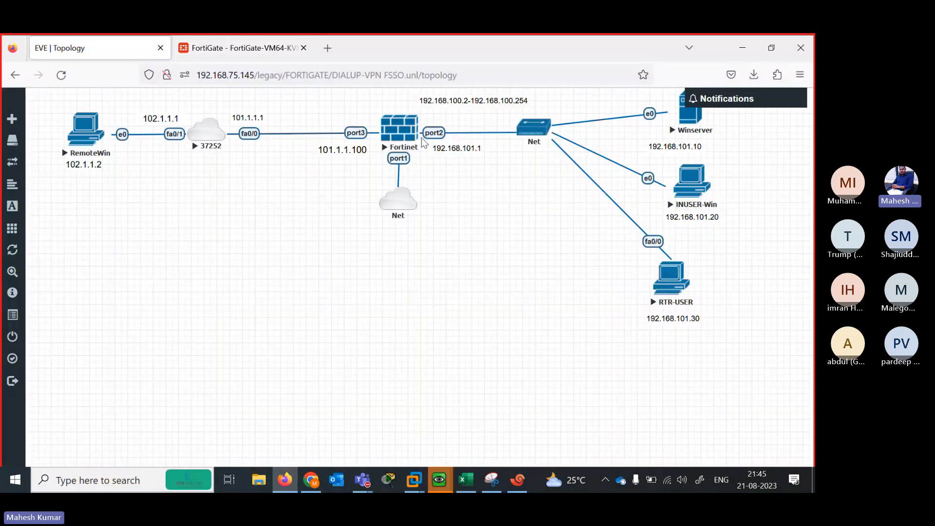
{"action": "left_click", "coordinate": [252, 53]}
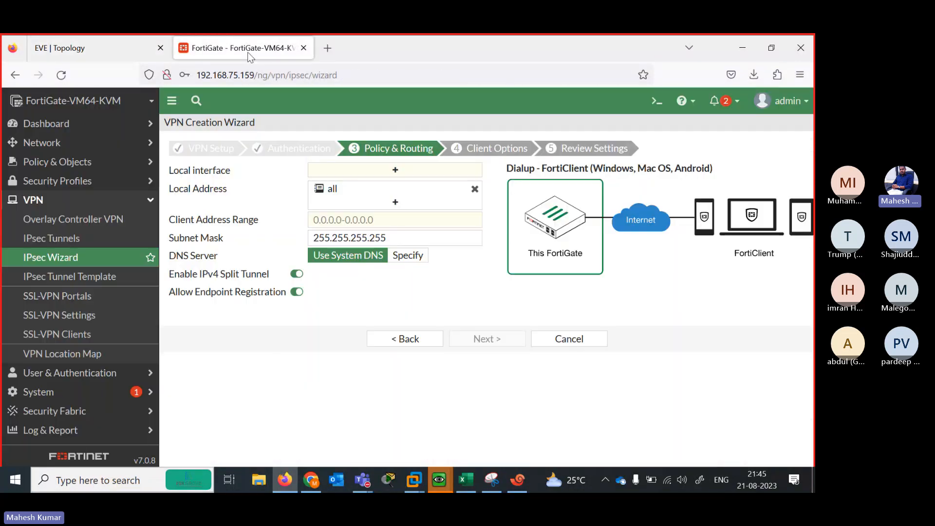
{"action": "left_click", "coordinate": [411, 176]}
{"action": "left_click", "coordinate": [660, 177]}
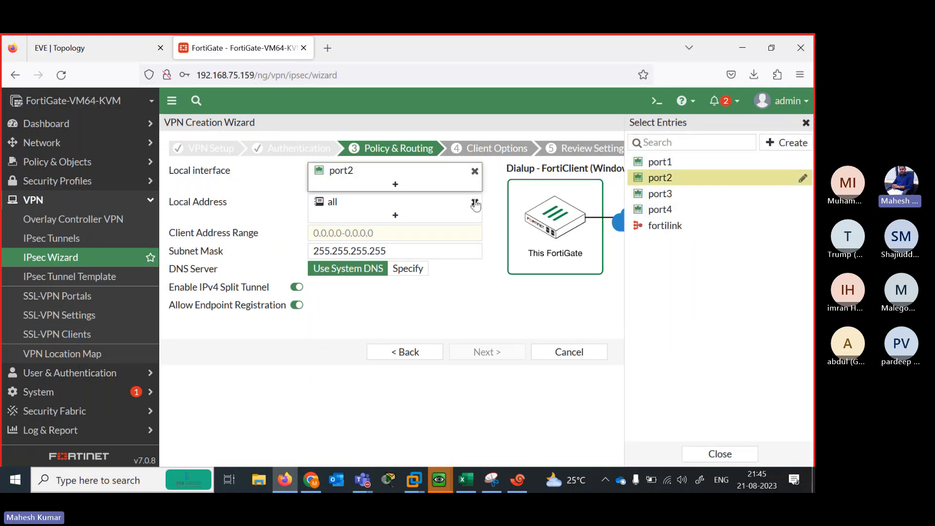
{"action": "mouse_move", "coordinate": [415, 213]}
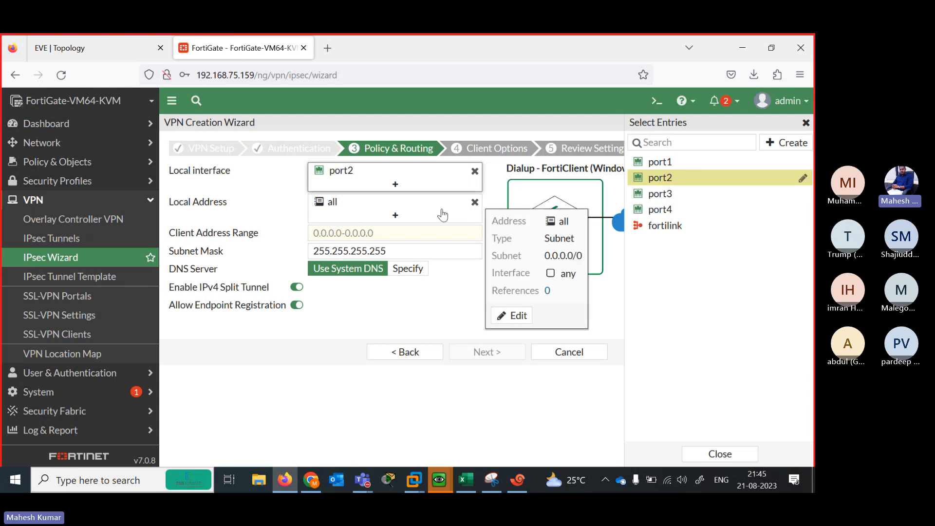
{"action": "left_click", "coordinate": [278, 202]}
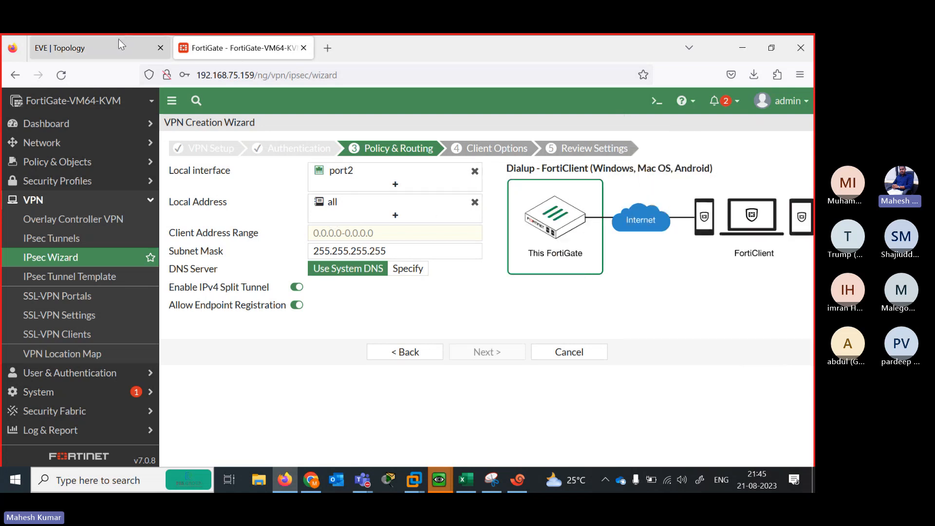
{"action": "left_click", "coordinate": [119, 40]}
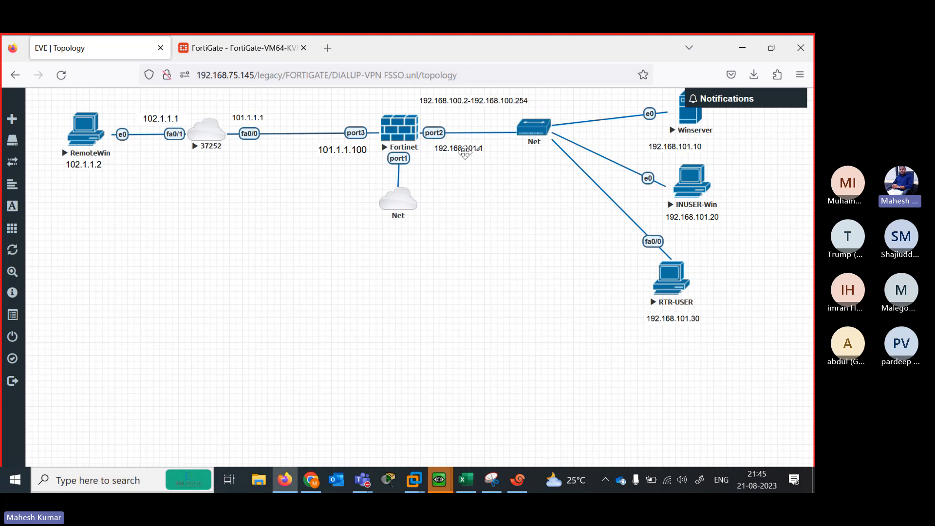
{"action": "left_click", "coordinate": [270, 49]}
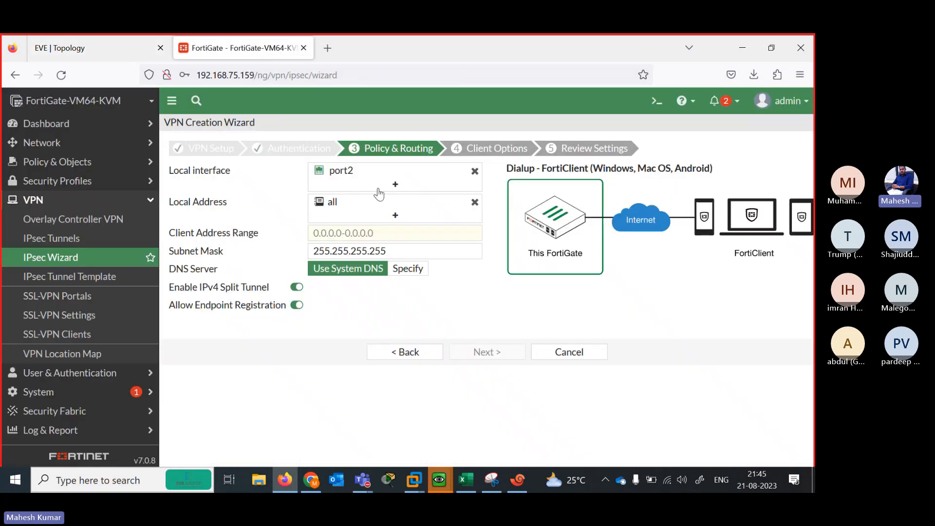
{"action": "left_click", "coordinate": [474, 202]}
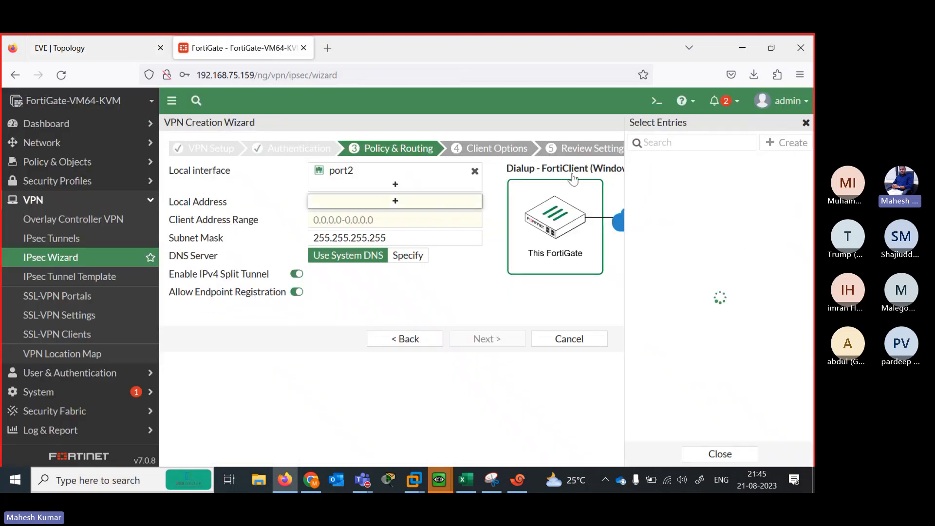
Create address object 192.168.101.0/24 and select it as the local address
{"action": "left_click", "coordinate": [784, 142]}
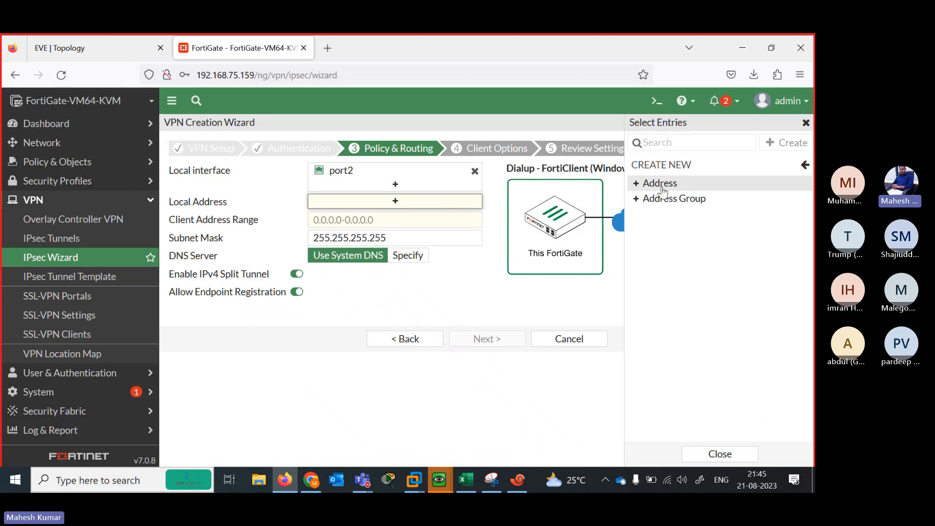
{"action": "left_click", "coordinate": [661, 184]}
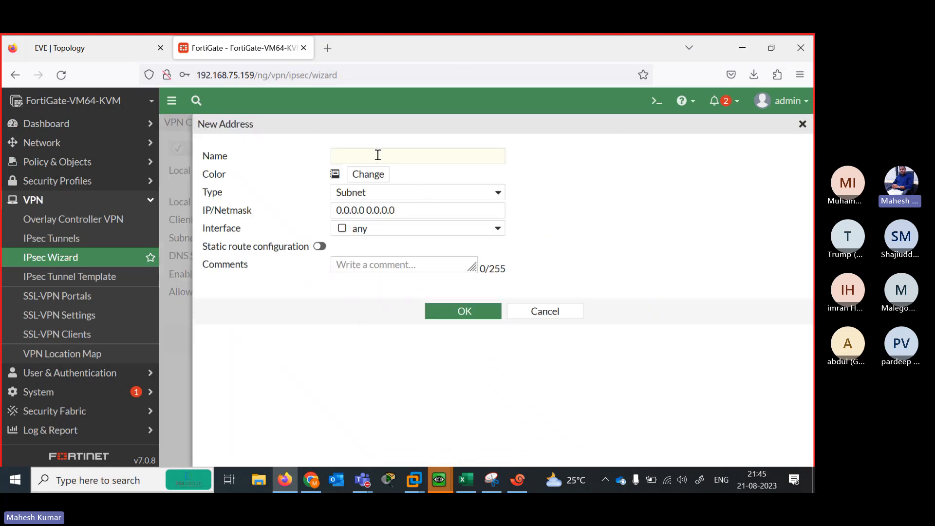
{"action": "left_click", "coordinate": [377, 155]}
{"action": "type", "text": "192.168.101.0/24"}
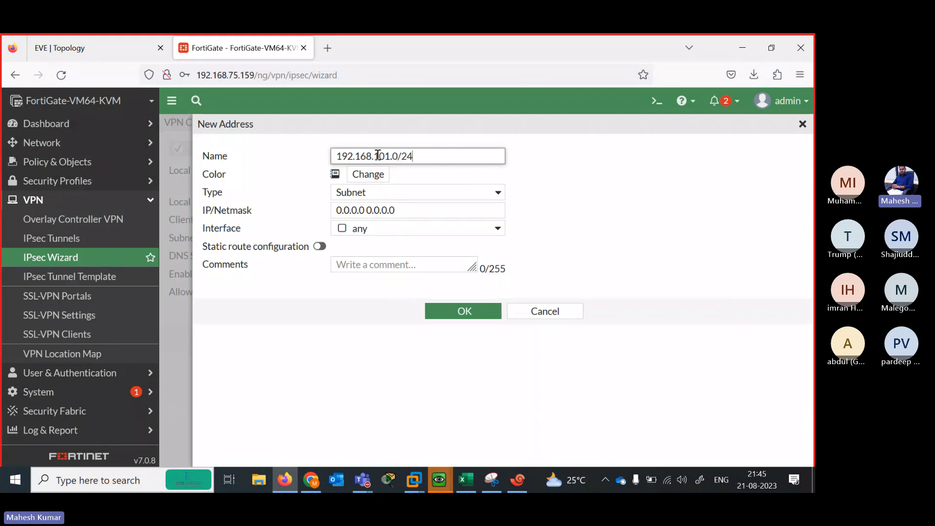
{"action": "key", "text": "ctrl+a"}
{"action": "key", "text": "ctrl+c"}
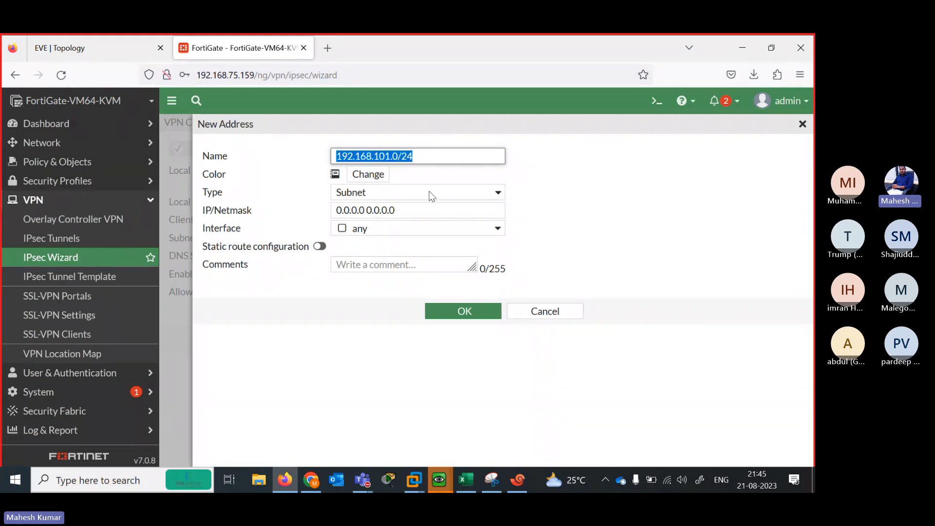
{"action": "left_click", "coordinate": [414, 209]}
{"action": "key", "text": "ctrl+a"}
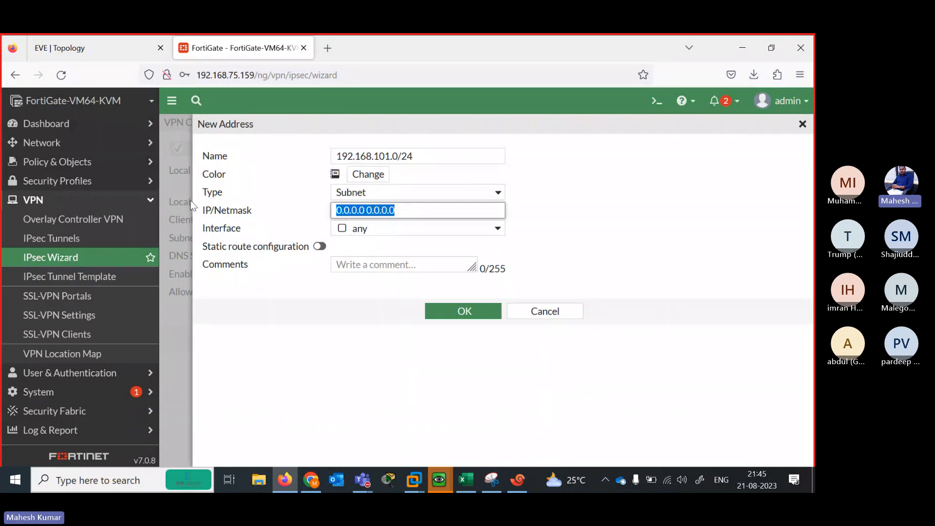
{"action": "key", "text": "ctrl+v"}
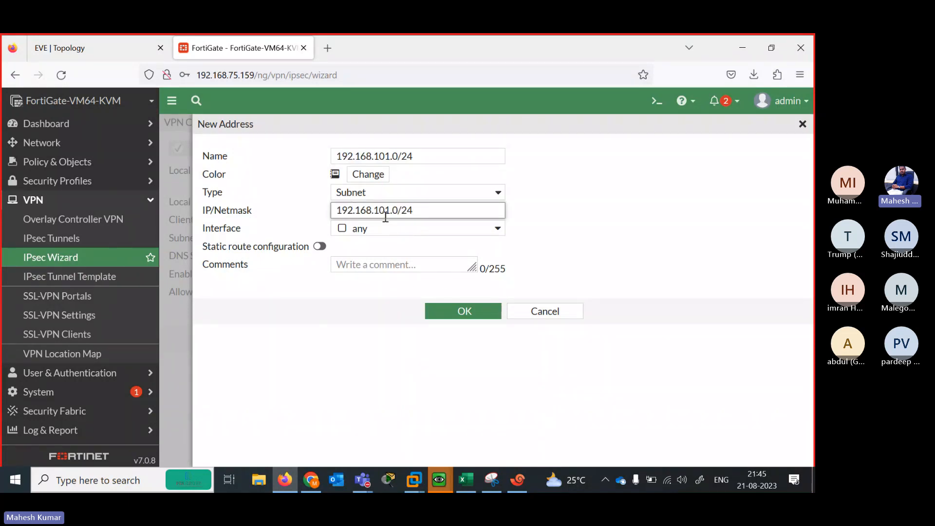
{"action": "left_click", "coordinate": [455, 310]}
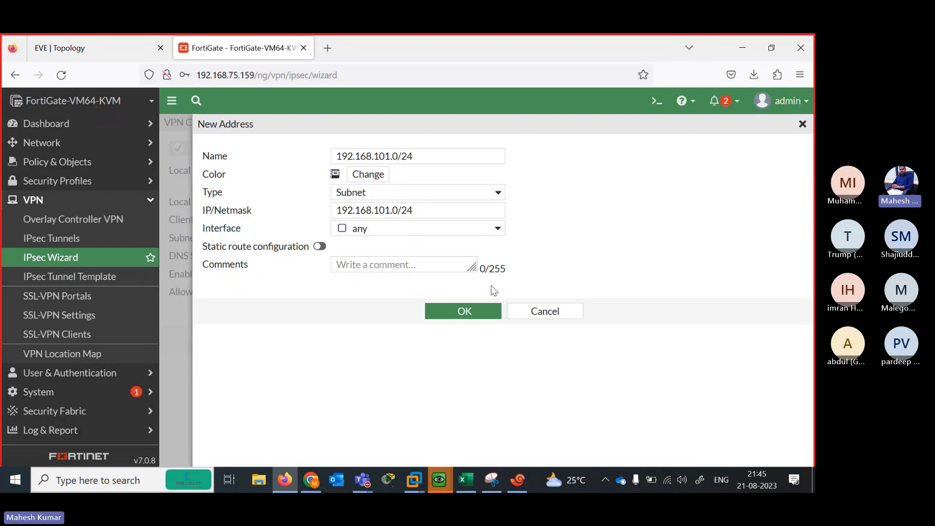
{"action": "left_click", "coordinate": [458, 311]}
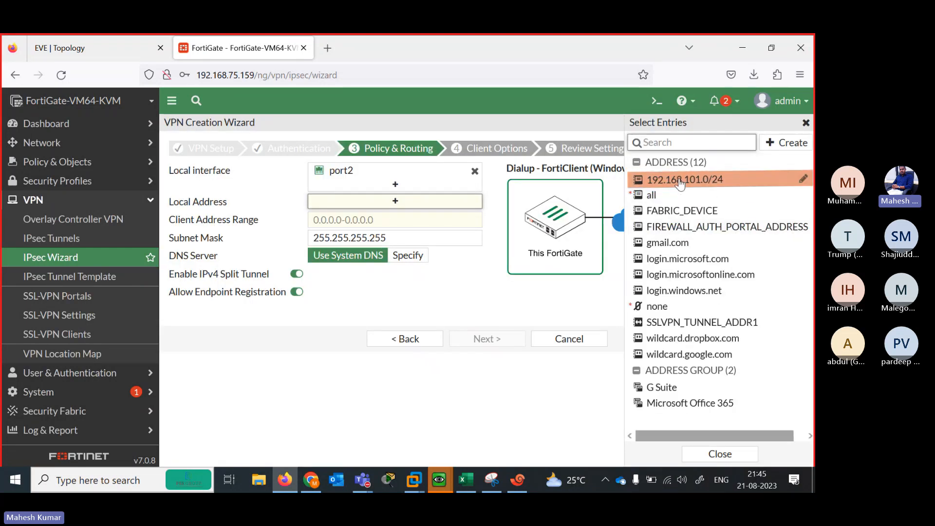
{"action": "left_click", "coordinate": [683, 179]}
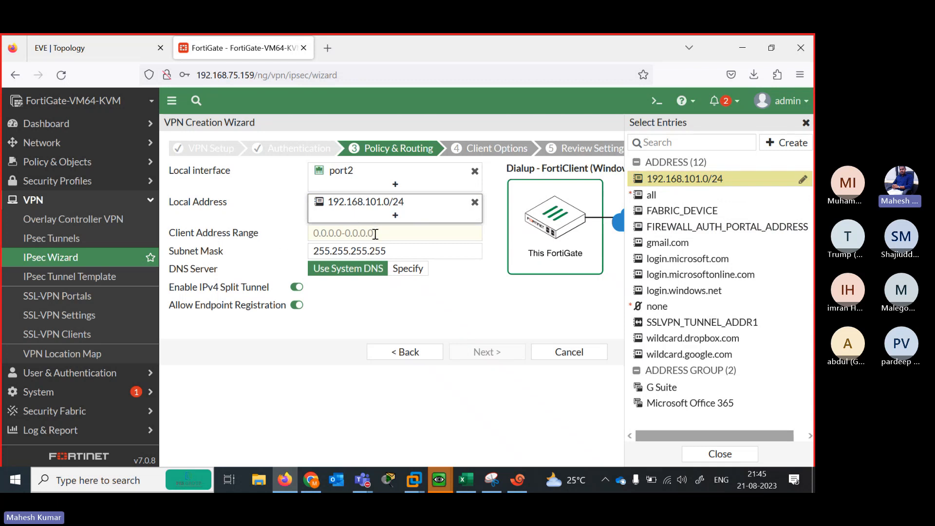
Reposition the client range and 192.168.101.1 labels on the topology, copying the range text
{"action": "left_click", "coordinate": [112, 38]}
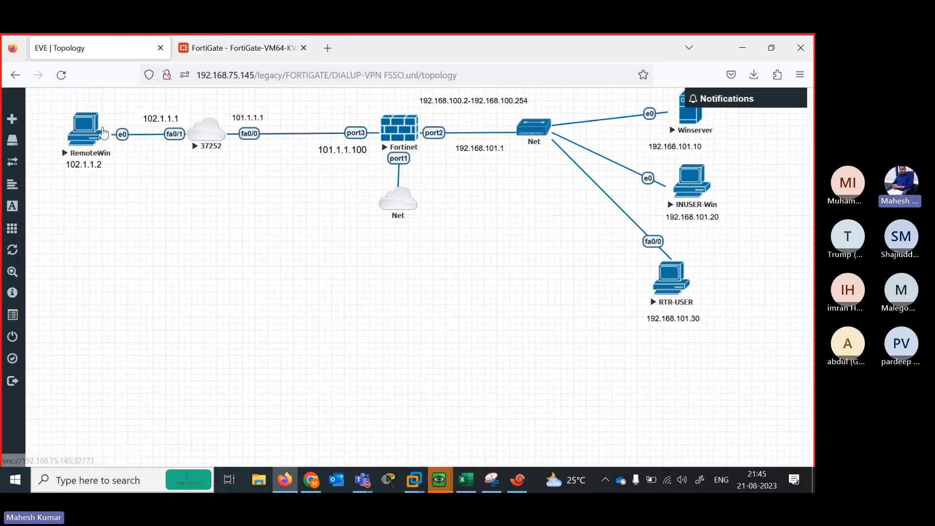
{"action": "left_click", "coordinate": [238, 48]}
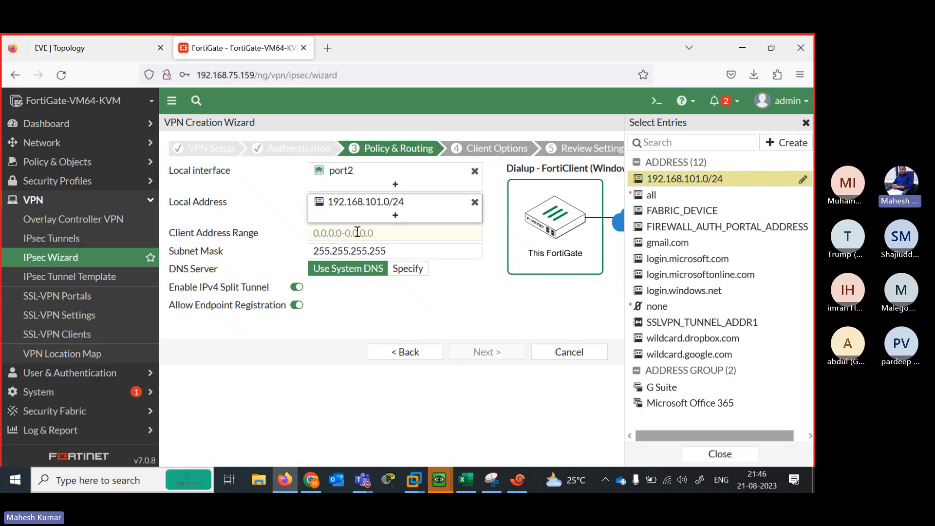
{"action": "left_click", "coordinate": [65, 39]}
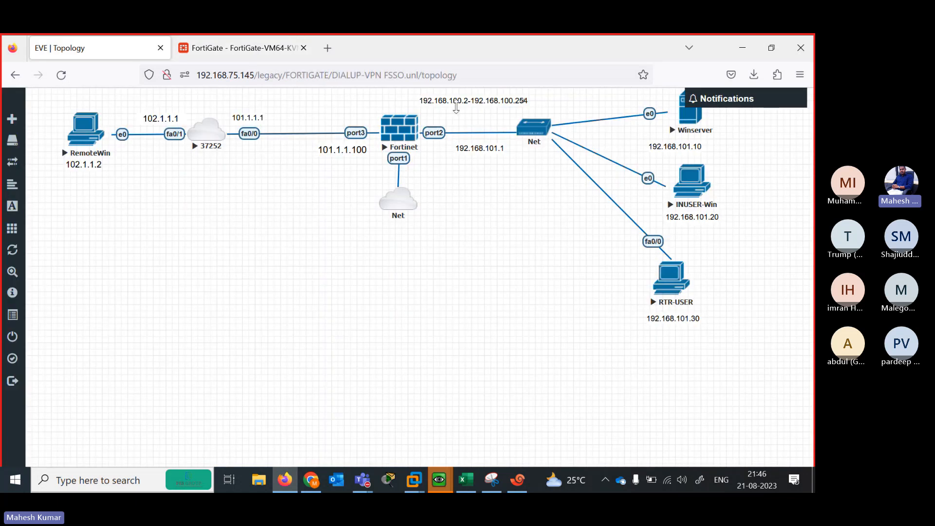
{"action": "left_click_drag", "start_coordinate": [486, 104], "coordinate": [487, 108]}
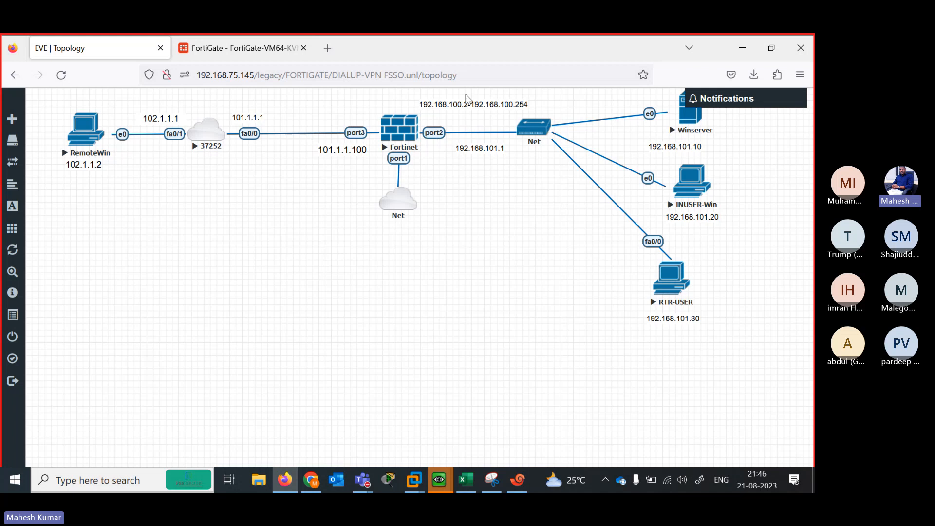
{"action": "left_click_drag", "start_coordinate": [467, 101], "coordinate": [468, 100]}
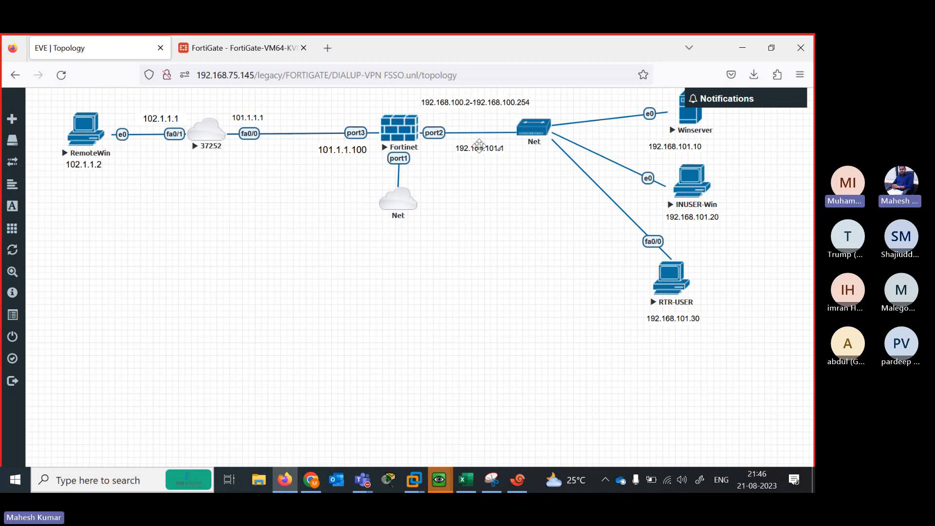
{"action": "left_click_drag", "start_coordinate": [480, 145], "coordinate": [466, 142]}
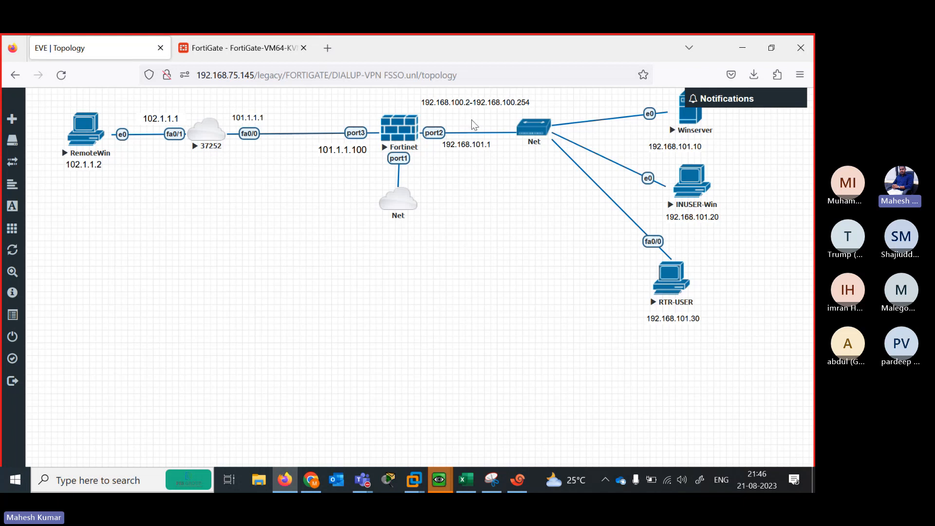
{"action": "left_click_drag", "start_coordinate": [463, 98], "coordinate": [459, 97]}
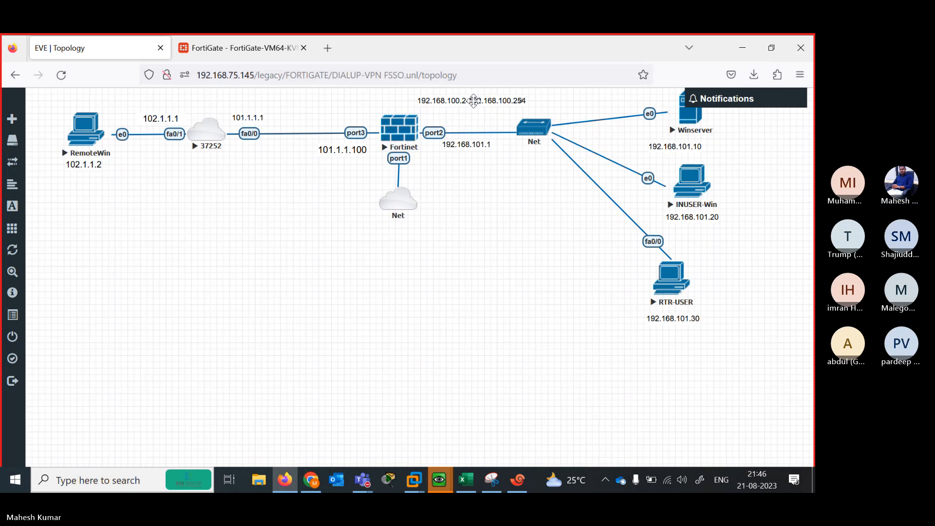
{"action": "left_click", "coordinate": [473, 101]}
{"action": "double_click", "coordinate": [482, 102]}
{"action": "key", "text": "ctrl+c"}
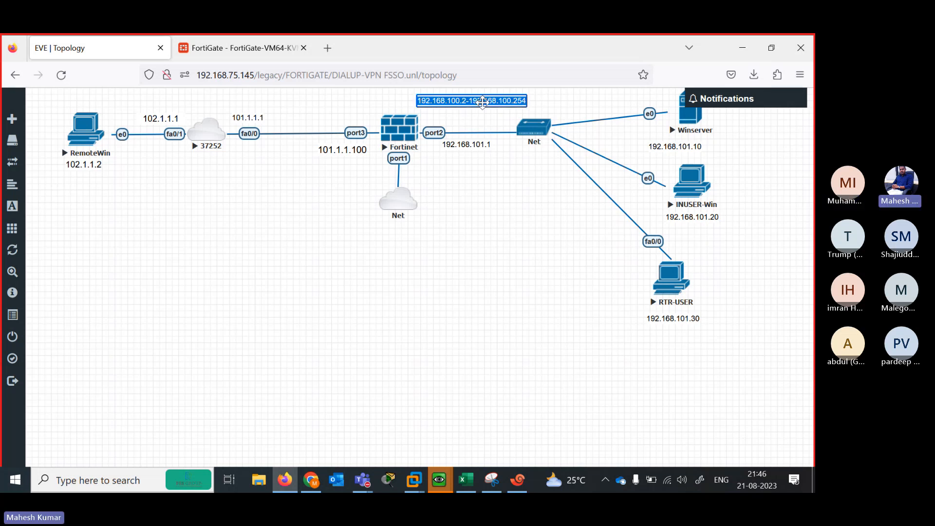
{"action": "left_click", "coordinate": [267, 49]}
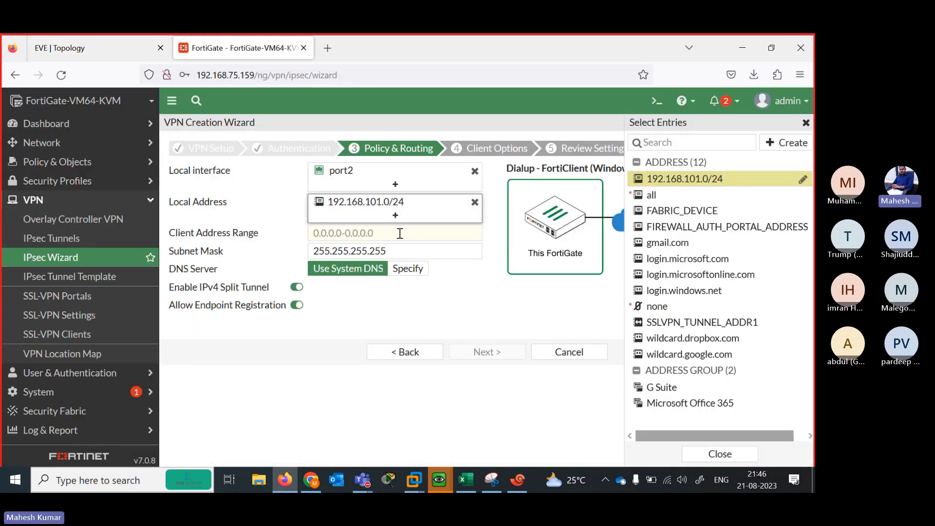
Paste 192.168.100.2-192.168.100.254 into the VPN wizard's Client Address Range
{"action": "left_click", "coordinate": [400, 234]}
{"action": "key", "text": "ctrl+v"}
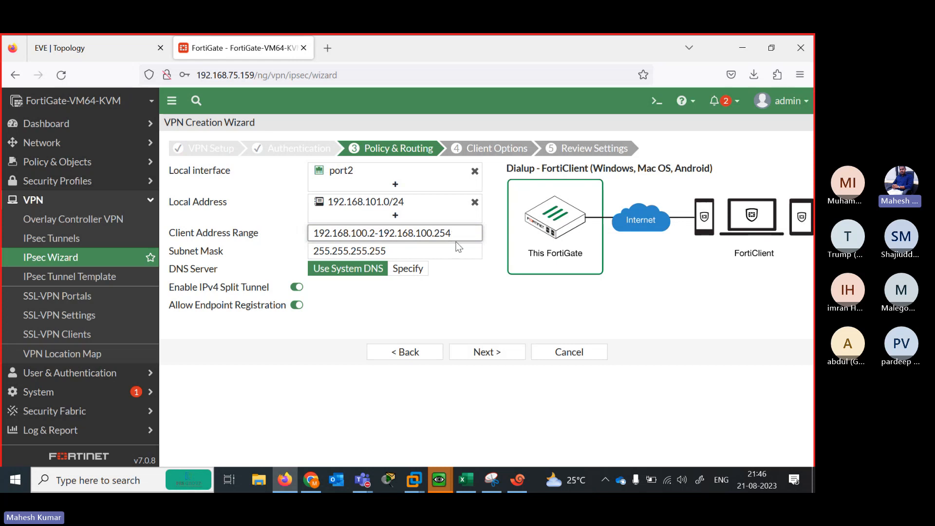
{"action": "left_click", "coordinate": [73, 50]}
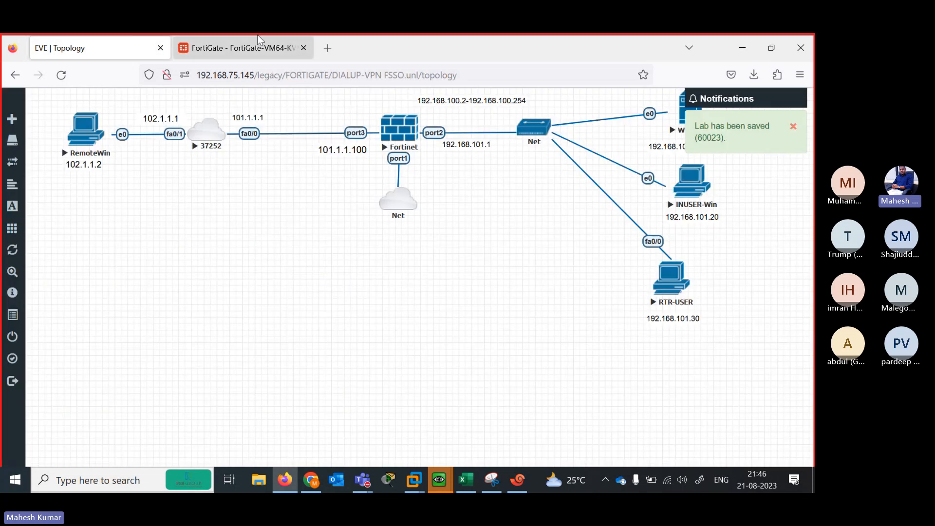
{"action": "left_click", "coordinate": [231, 41]}
{"action": "left_click_drag", "start_coordinate": [459, 232], "coordinate": [286, 241]}
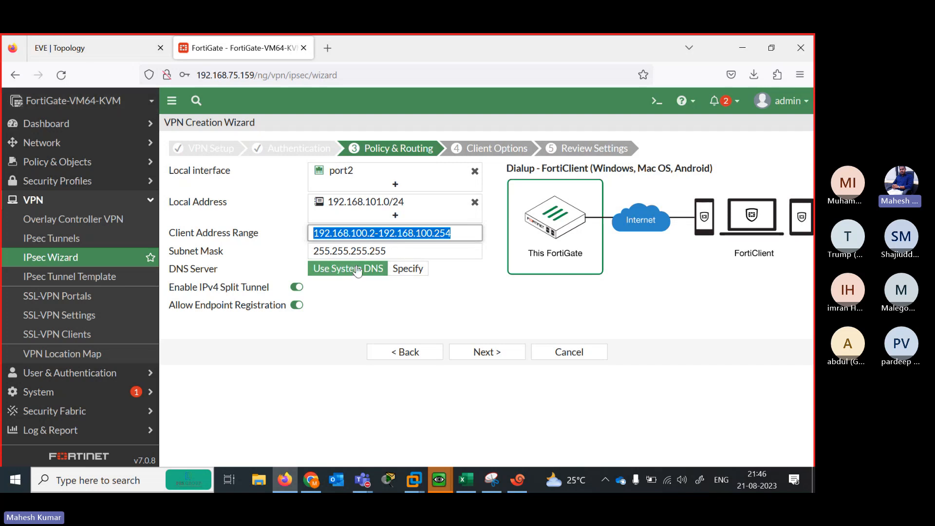
Switch DNS Server to Specify and enter 192.168.101.10, the Winserver address
{"action": "left_click", "coordinate": [102, 48]}
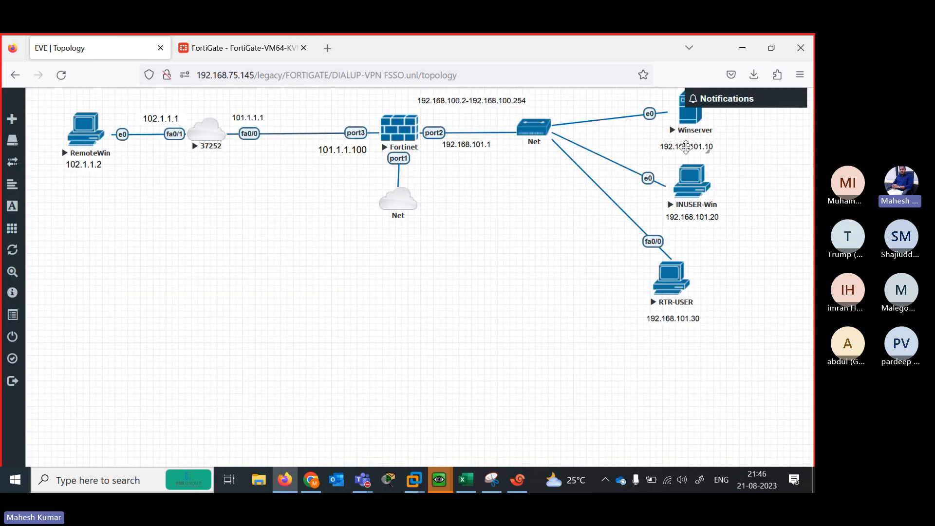
{"action": "left_click", "coordinate": [277, 49]}
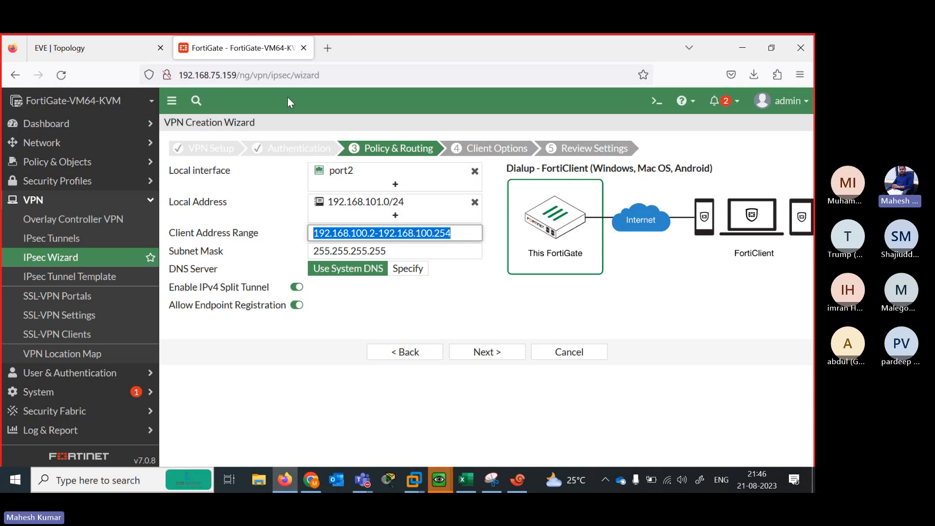
{"action": "left_click", "coordinate": [407, 268]}
{"action": "left_click", "coordinate": [360, 292]}
{"action": "type", "text": "192."}
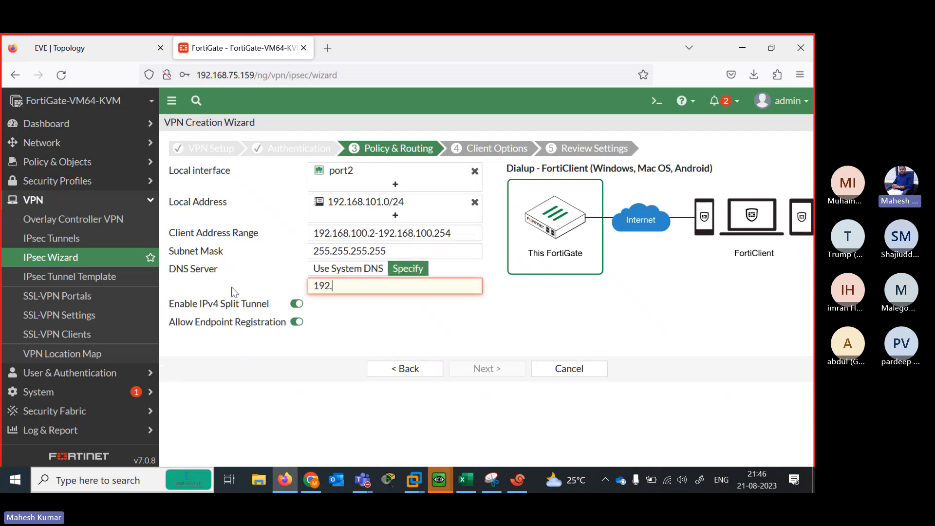
{"action": "type", "text": "168.101.10"}
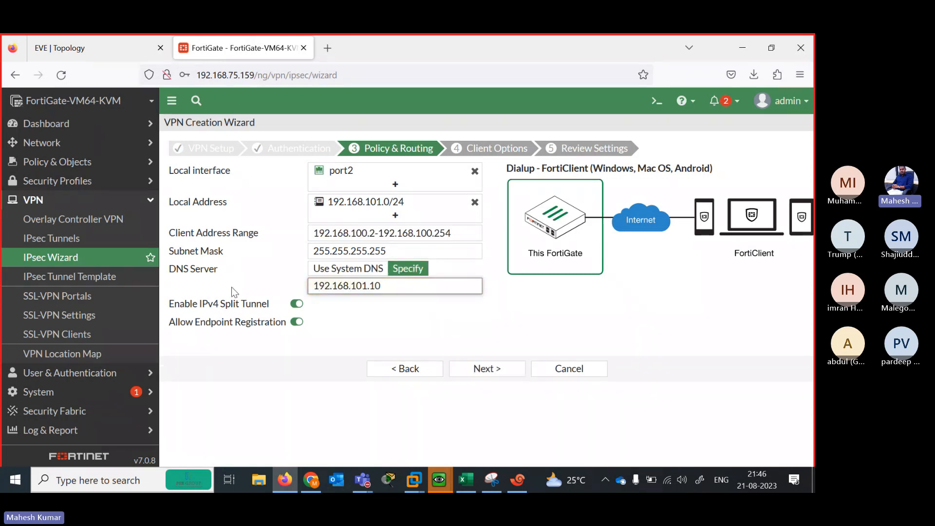
Enable Save Password in the client options and create the DVPN dial-up VPN
{"action": "left_click", "coordinate": [487, 368]}
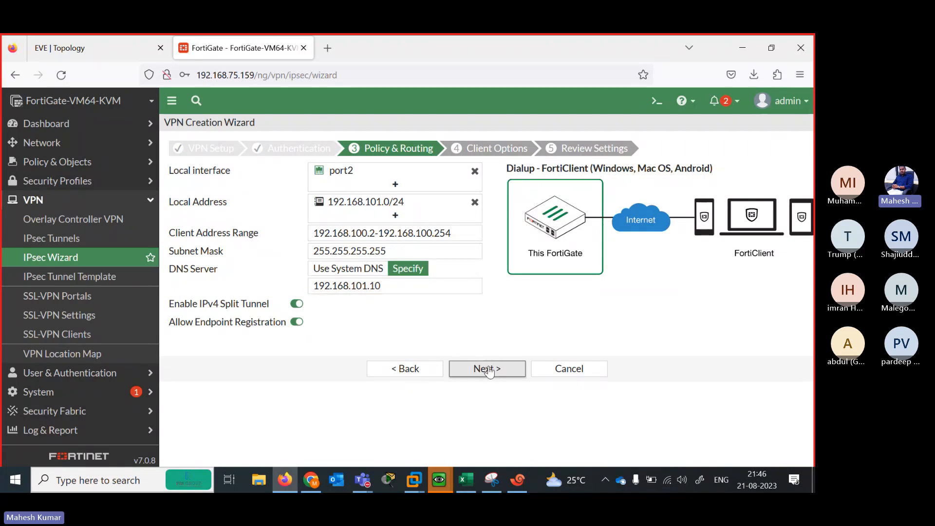
{"action": "left_click", "coordinate": [275, 170]}
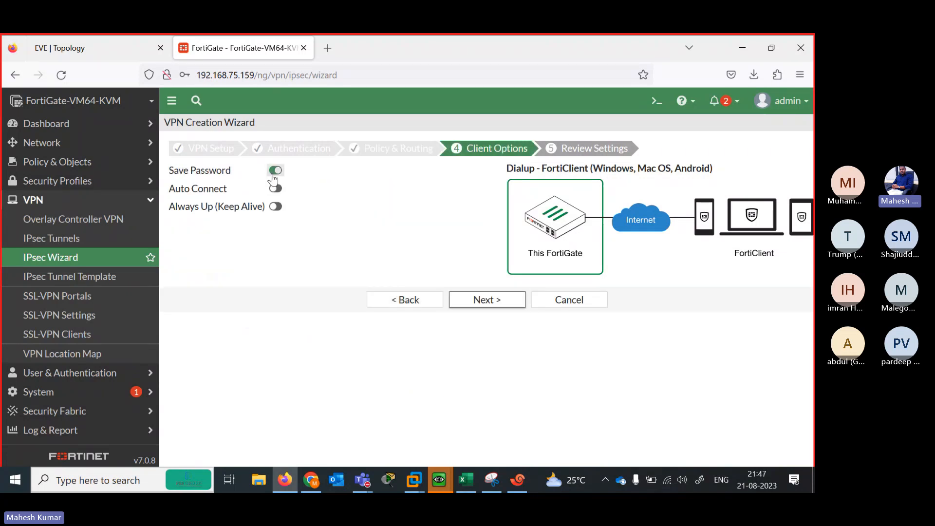
{"action": "left_click", "coordinate": [483, 299]}
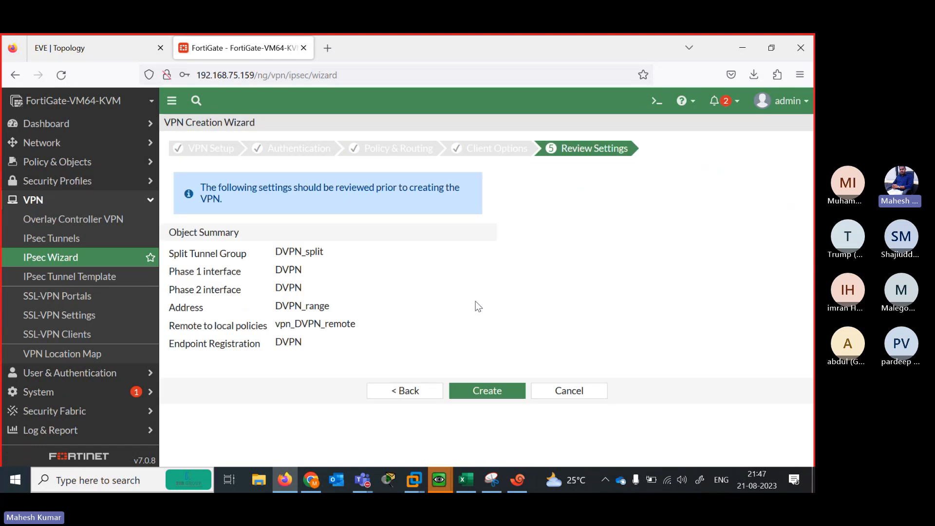
{"action": "left_click", "coordinate": [483, 395]}
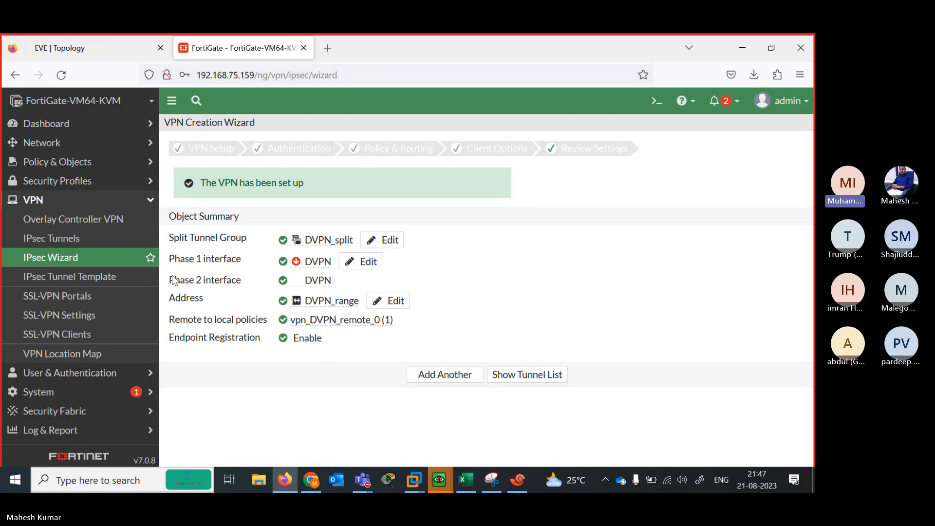
{"action": "left_click", "coordinate": [94, 50]}
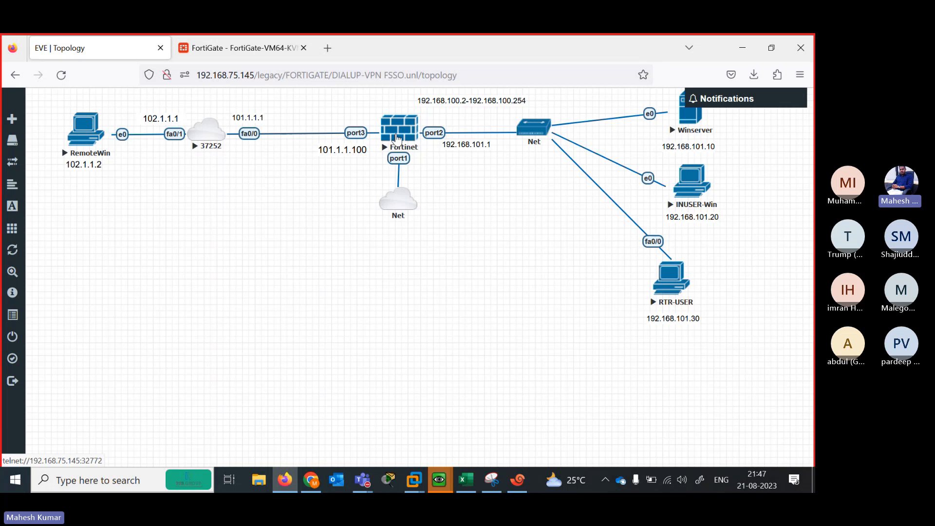
Reposition the 192.168.100.2-192.168.100.254 label on the EVE topology diagram
{"action": "left_click", "coordinate": [356, 142]}
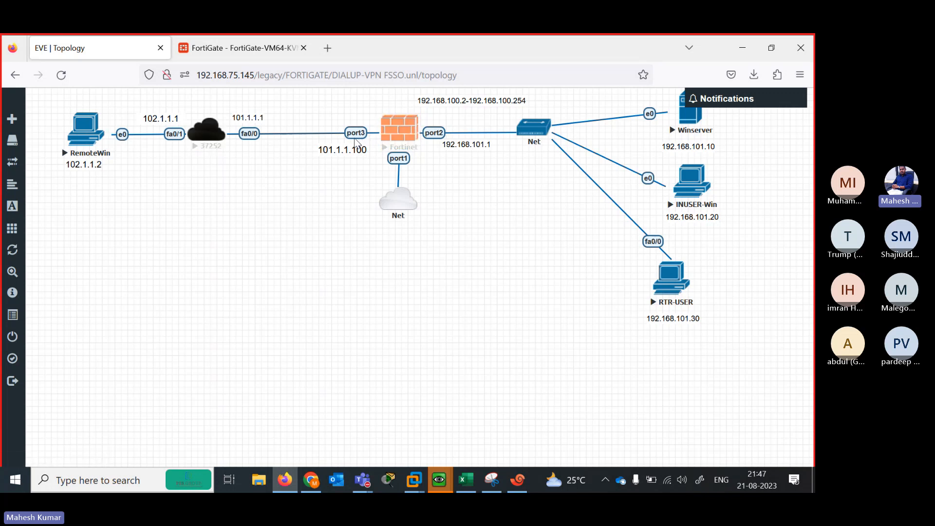
{"action": "left_click", "coordinate": [244, 49]}
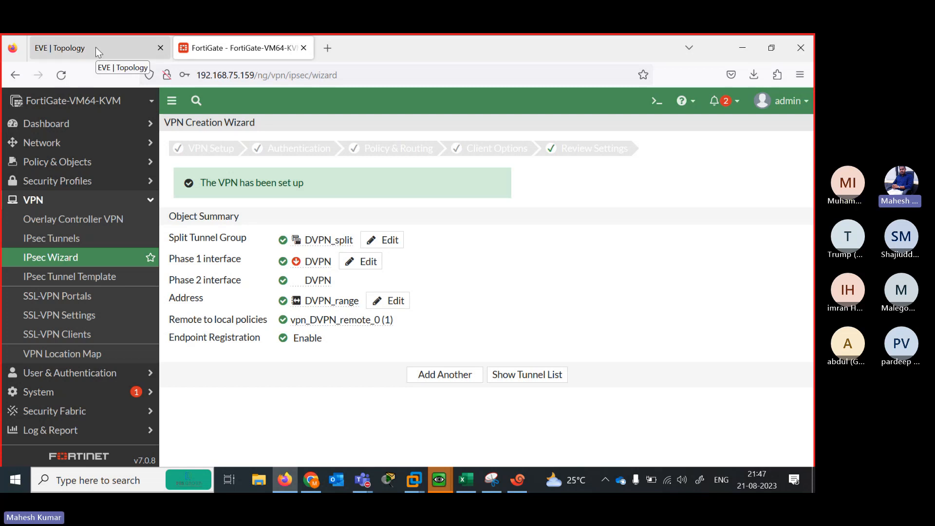
{"action": "left_click", "coordinate": [96, 46]}
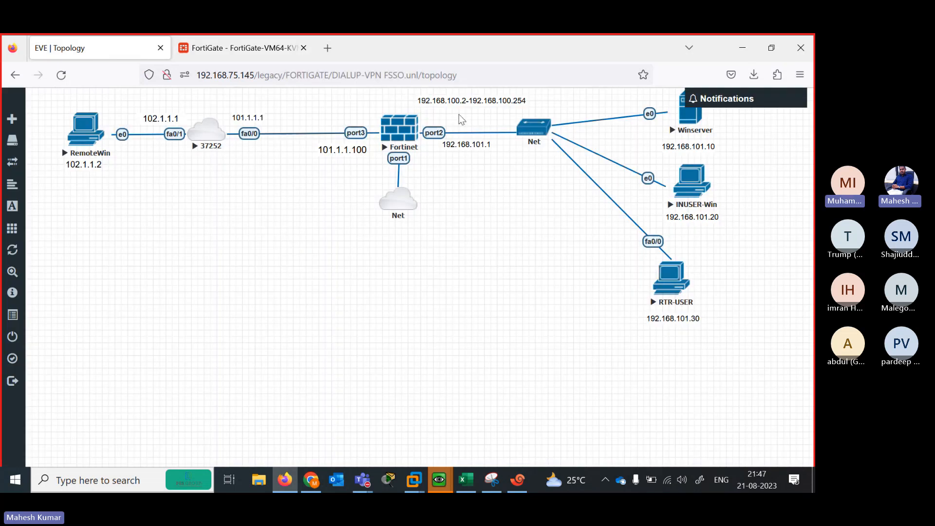
{"action": "mouse_move", "coordinate": [451, 106]}
{"action": "left_mouse_down"}
{"action": "mouse_move", "coordinate": [469, 204]}
{"action": "mouse_move", "coordinate": [448, 110]}
{"action": "left_mouse_up"}
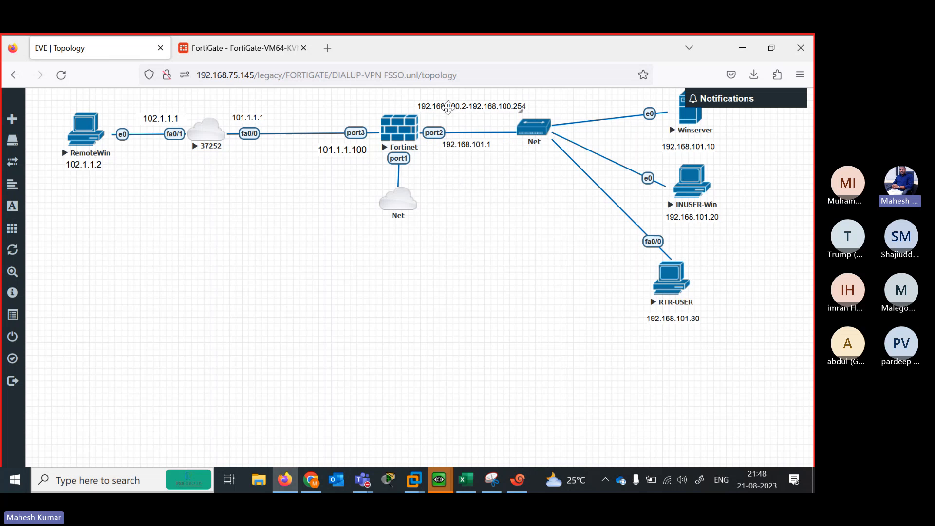
{"action": "left_click_drag", "start_coordinate": [447, 107], "coordinate": [446, 104]}
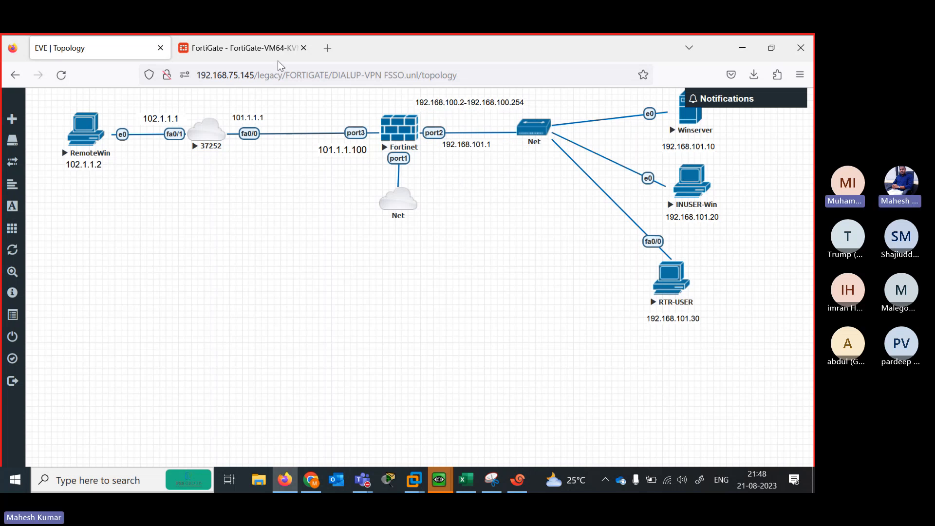
Check the IPsec Tunnels list showing DVPN inactive on port3, declining Firefox's password save
{"action": "left_click", "coordinate": [238, 50]}
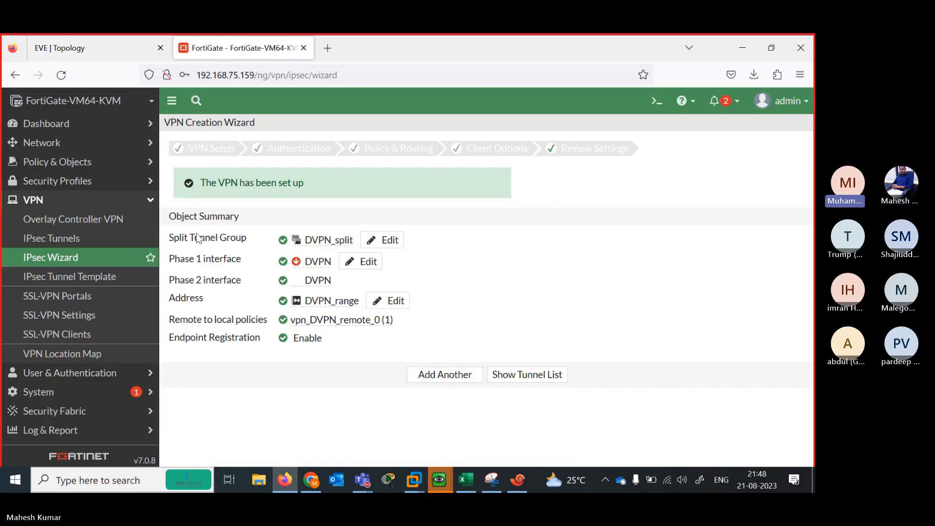
{"action": "left_click", "coordinate": [78, 240]}
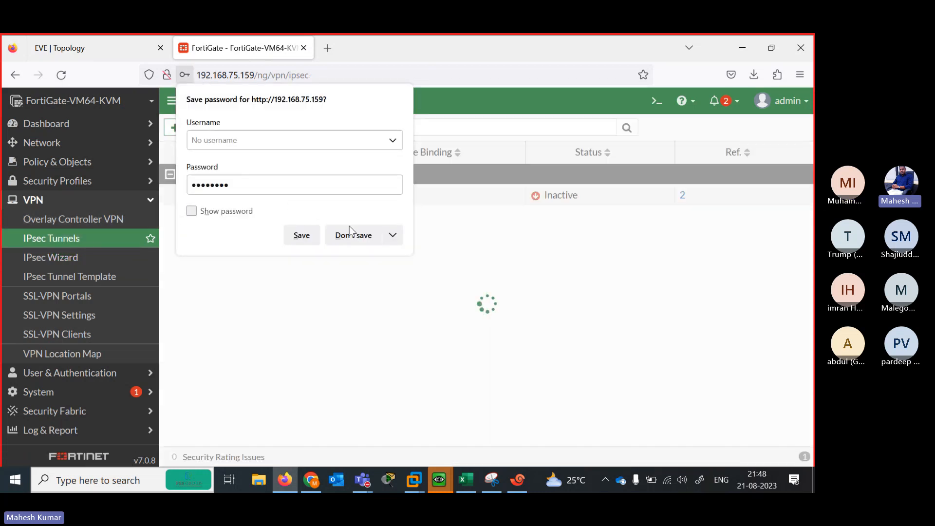
{"action": "left_click", "coordinate": [347, 235]}
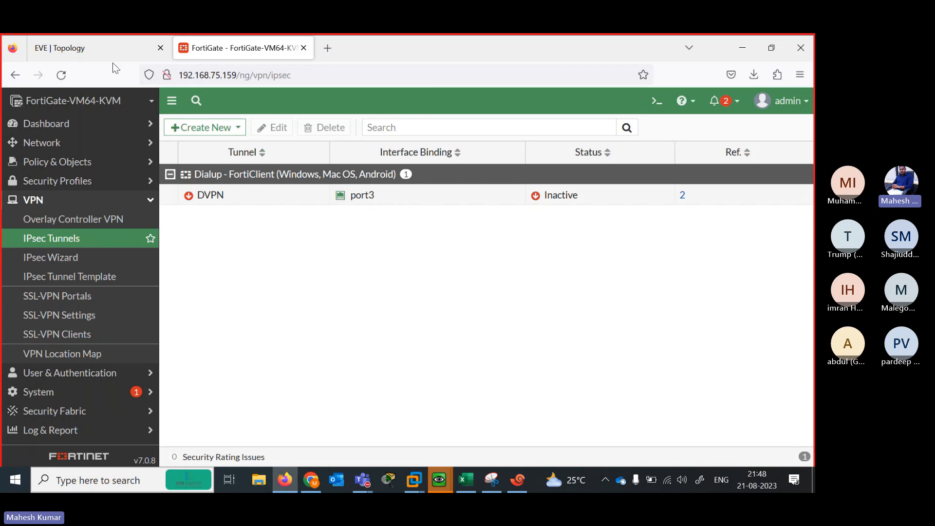
{"action": "left_click", "coordinate": [90, 50]}
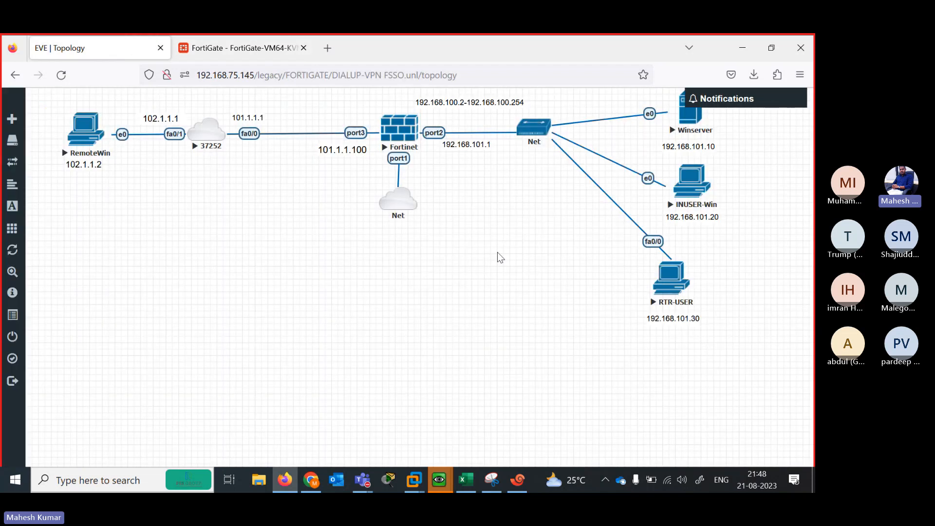
Log in to the FortiGate CLI as admin and ping 102.1.1.2
{"action": "left_click", "coordinate": [516, 487]}
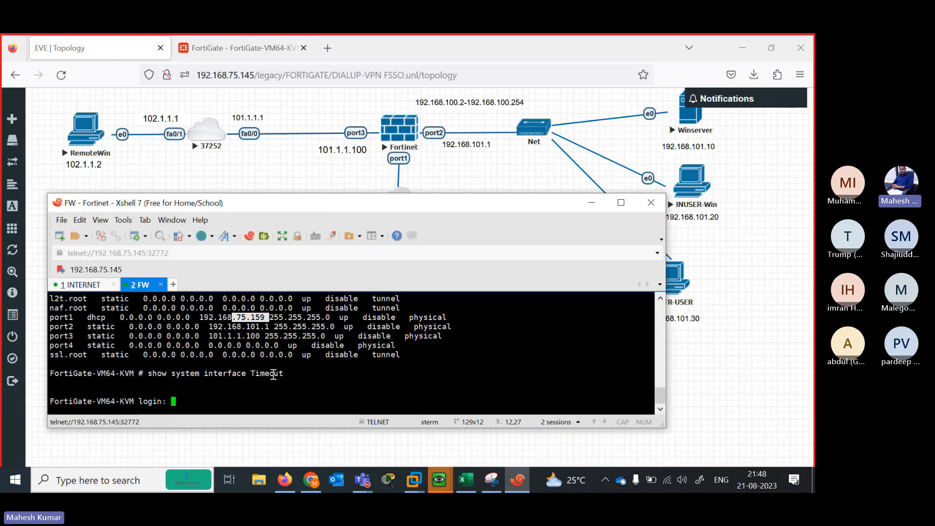
{"action": "type", "text": "admin"}
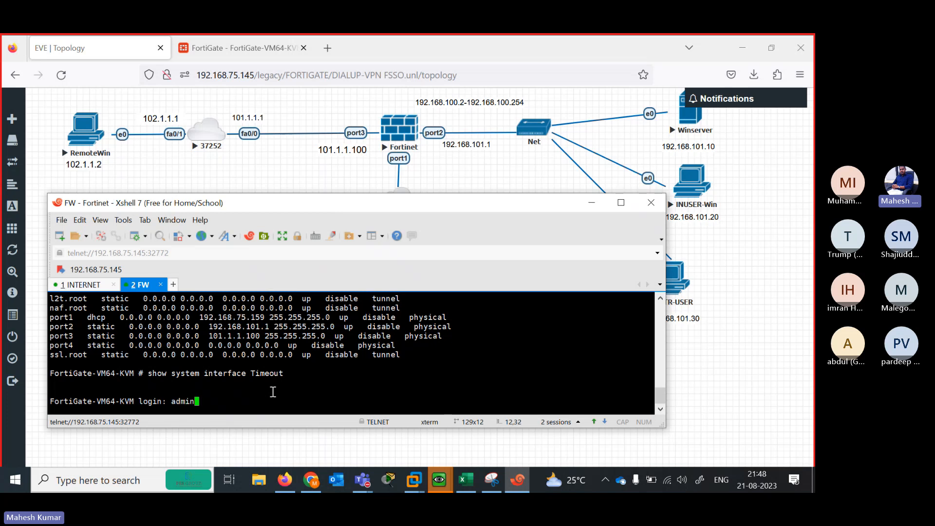
{"action": "key", "text": "Return"}
{"action": "key", "text": "Return"}
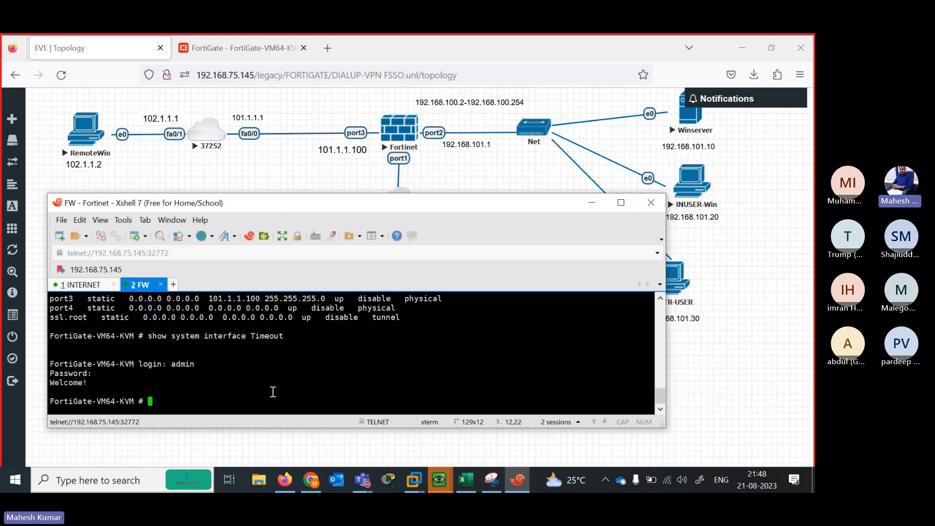
{"action": "type", "text": "execute ping 102."}
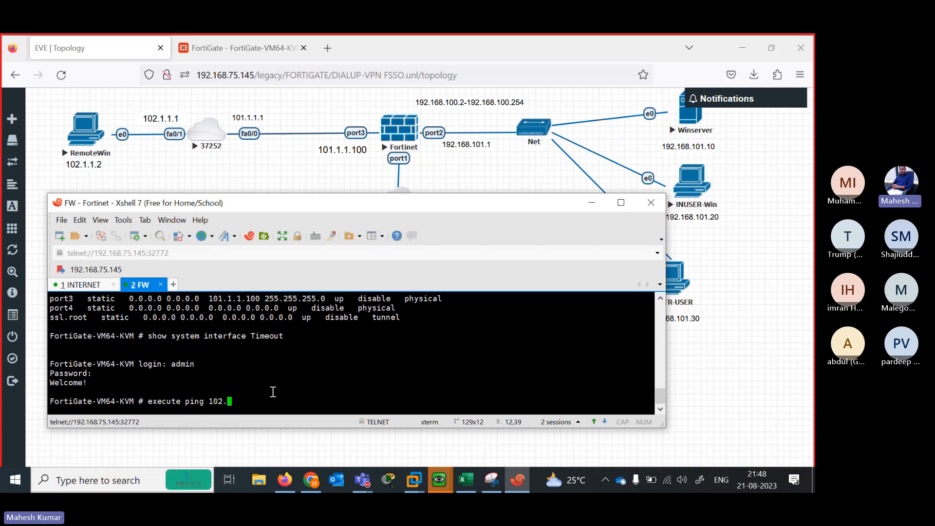
{"action": "type", "text": "1.1.2"}
{"action": "key", "text": "Return"}
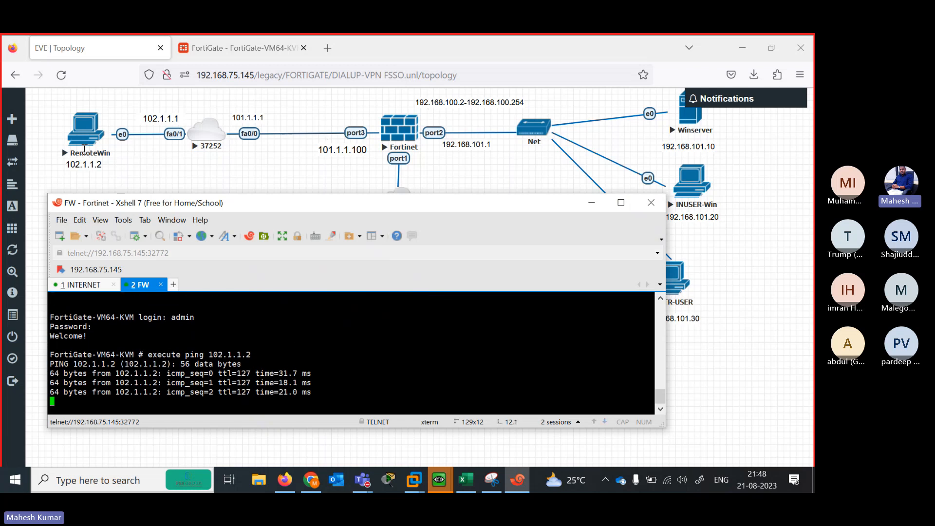
{"action": "key", "text": "Return"}
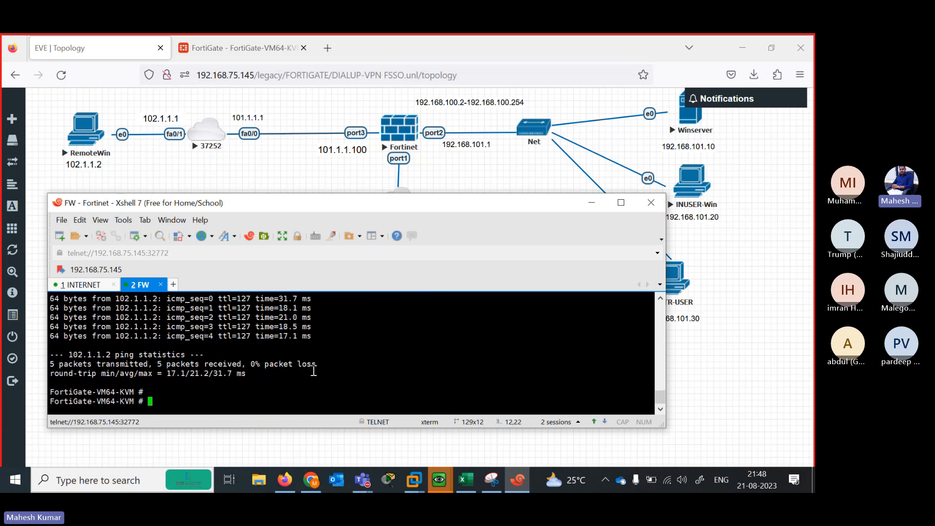
Edit the recalled command to ping 192.168.101.10, then stop it
{"action": "key", "text": "Up"}
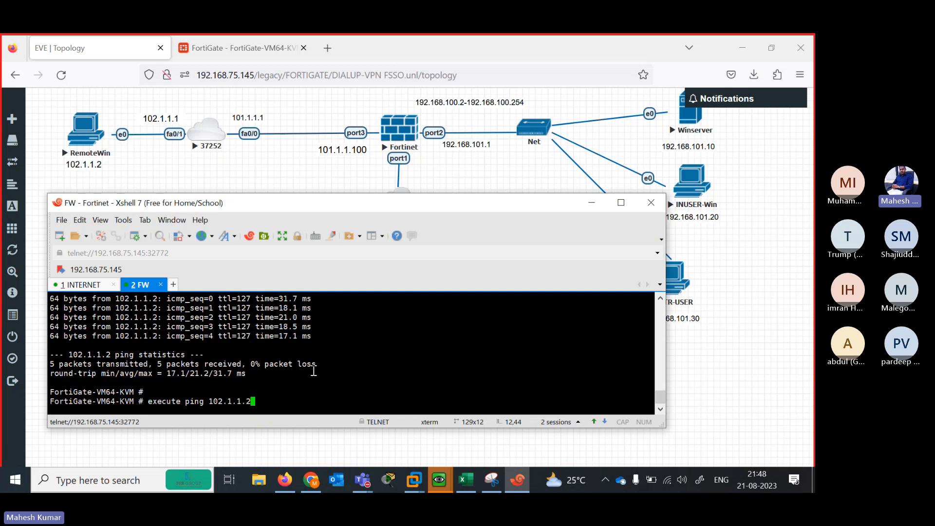
{"action": "key", "text": "BackSpace"}
{"action": "type", "text": "10"}
{"action": "key", "text": "Left"}
{"action": "key", "text": "Left"}
{"action": "key", "text": "Left"}
{"action": "key", "text": "Left"}
{"action": "key", "text": "Left"}
{"action": "key", "text": "Left"}
{"action": "key", "text": "Left"}
{"action": "key", "text": "BackSpace"}
{"action": "type", "text": "1"}
{"action": "key", "text": "Right"}
{"action": "key", "text": "Right"}
{"action": "key", "text": "Right"}
{"action": "key", "text": "Right"}
{"action": "key", "text": "Right"}
{"action": "key", "text": "Right"}
{"action": "key", "text": "Right"}
{"action": "key", "text": "BackSpace"}
{"action": "key", "text": "BackSpace"}
{"action": "key", "text": "BackSpace"}
{"action": "key", "text": "BackSpace"}
{"action": "key", "text": "BackSpace"}
{"action": "key", "text": "BackSpace"}
{"action": "key", "text": "BackSpace"}
{"action": "key", "text": "BackSpace"}
{"action": "key", "text": "BackSpace"}
{"action": "type", "text": "92.168.101.10"}
{"action": "key", "text": "Return"}
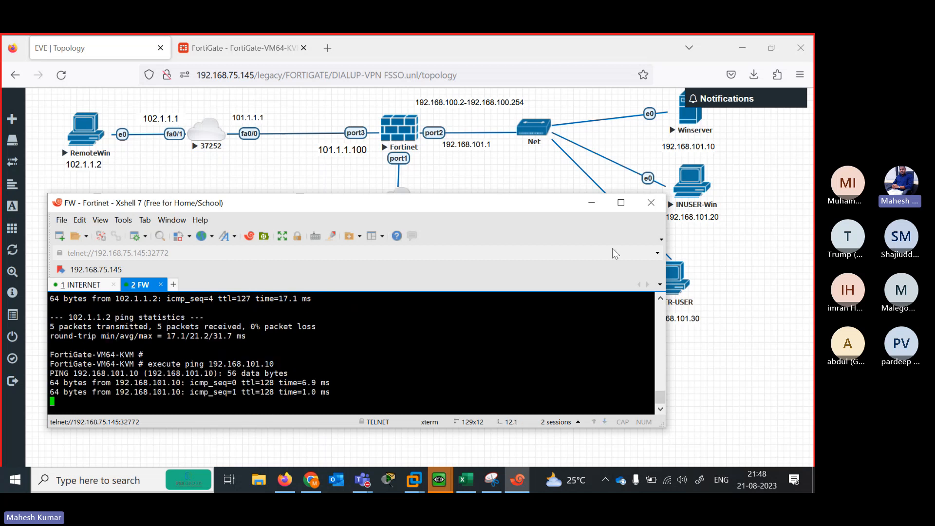
{"action": "key", "text": "ctrl+c"}
Ping 192.168.101.20, then rerun the ping to 102.1.1.2
{"action": "key", "text": "Up"}
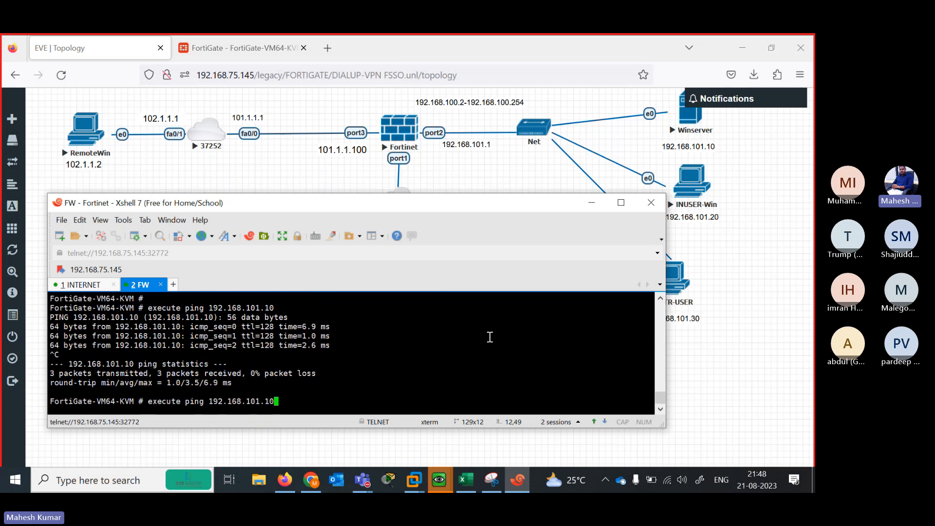
{"action": "key", "text": "BackSpace"}
{"action": "key", "text": "BackSpace"}
{"action": "type", "text": "20"}
{"action": "key", "text": "Return"}
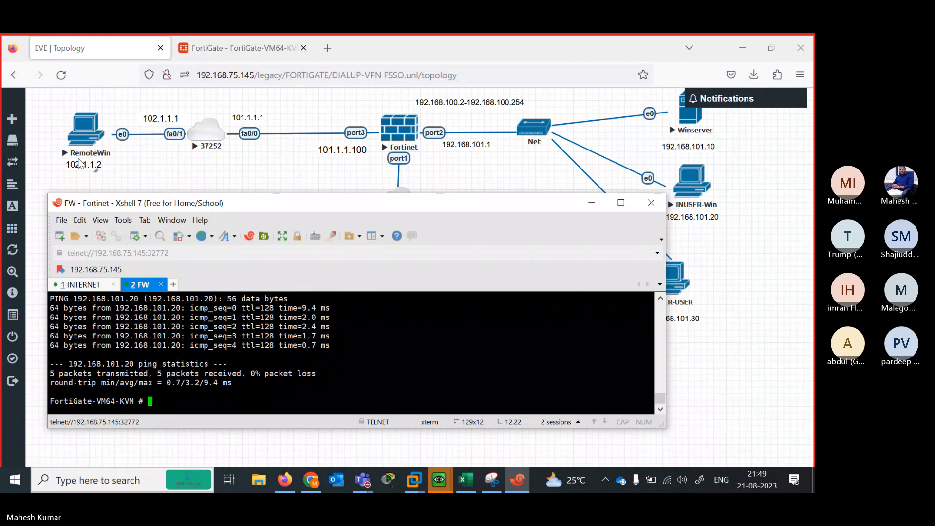
{"action": "type", "text": "execute ping 192.168.101.10"}
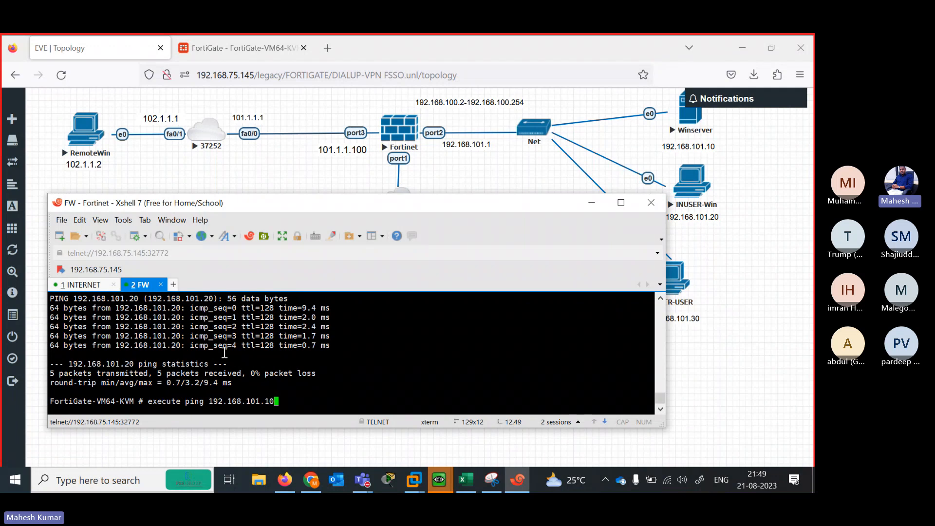
{"action": "key", "text": "Up"}
{"action": "key", "text": "Up"}
{"action": "key", "text": "Return"}
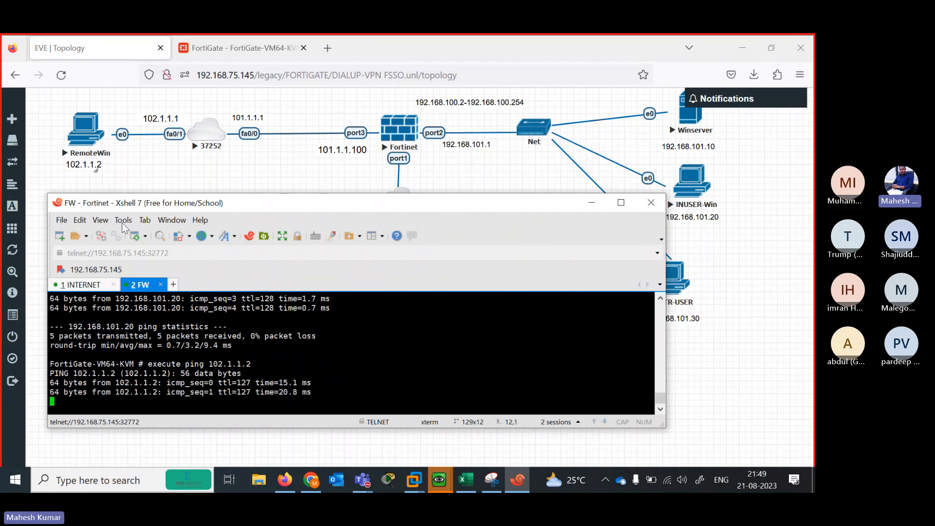
{"action": "left_click", "coordinate": [89, 286]}
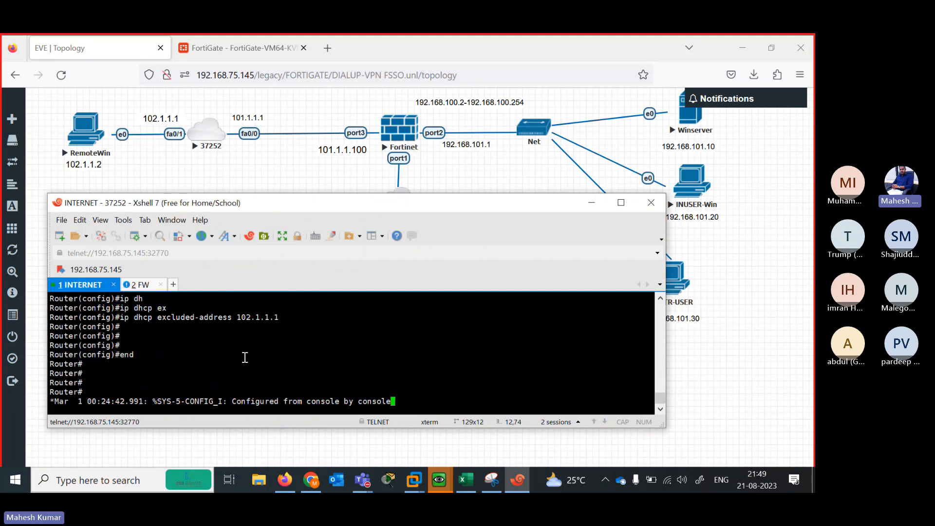
Refresh the router console prompt and preview the QEMU VM windows from the taskbar
{"action": "key", "text": "Return"}
{"action": "key", "text": "Return"}
{"action": "key", "text": "Return"}
{"action": "key", "text": "Return"}
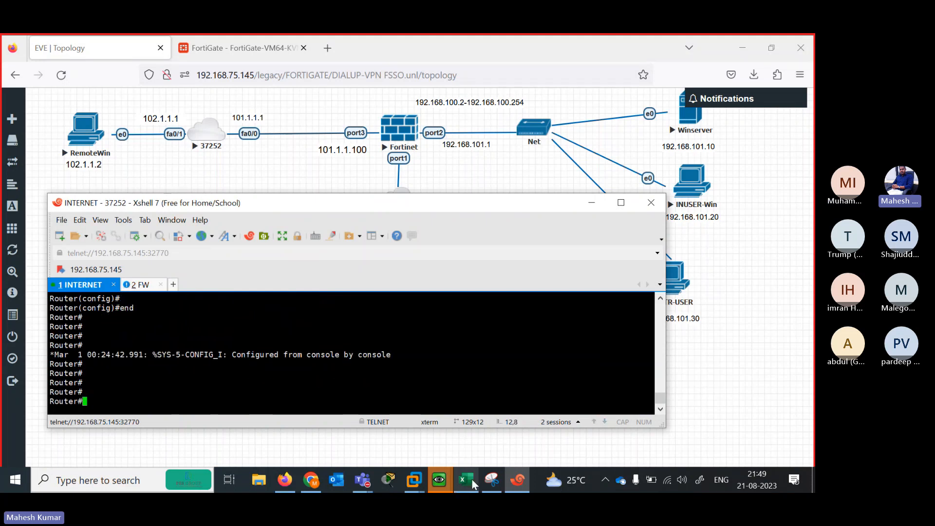
{"action": "left_click", "coordinate": [469, 481]}
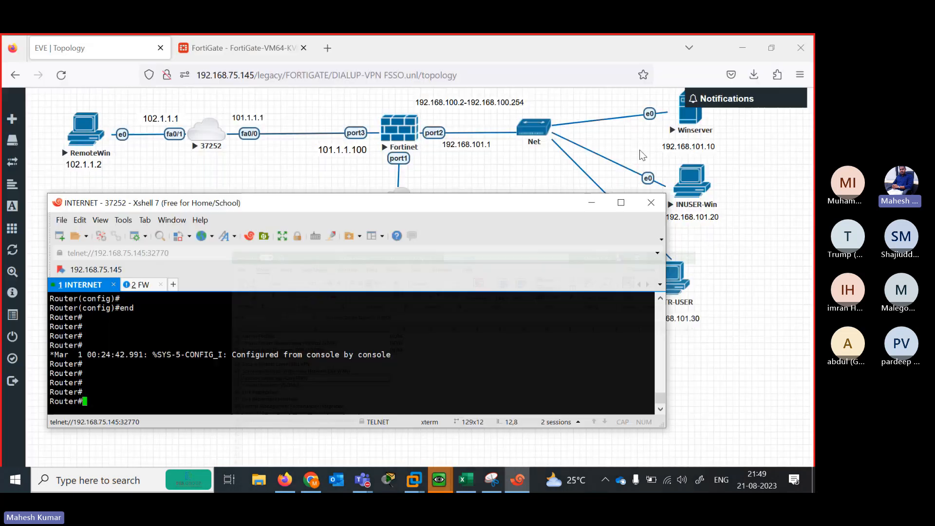
{"action": "left_click", "coordinate": [741, 44]}
{"action": "left_click", "coordinate": [439, 480]}
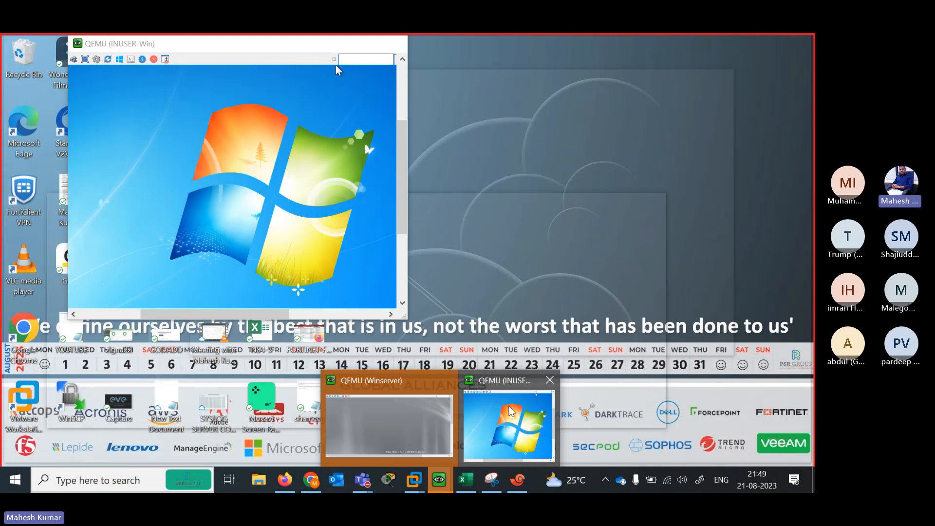
{"action": "mouse_move", "coordinate": [396, 425]}
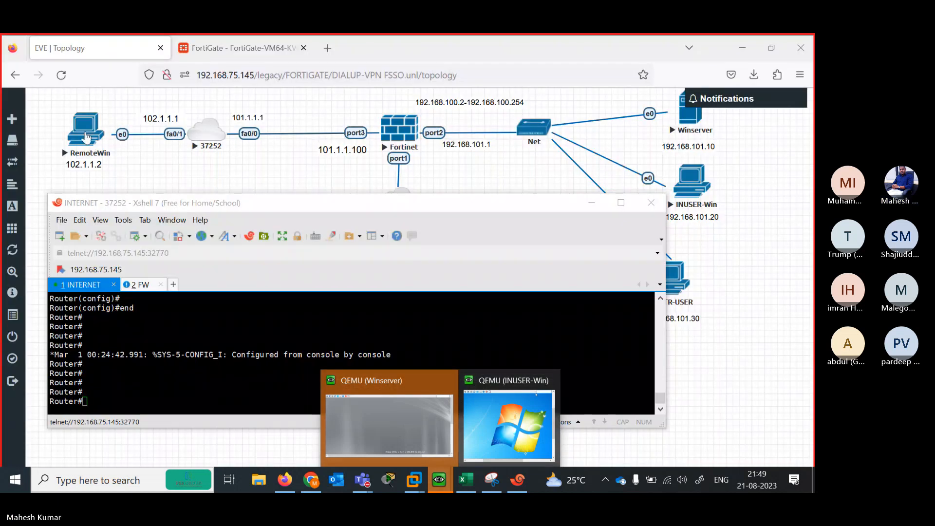
Open the RemoteWin console, dismiss the network location prompt, and shrink it beside the topology
{"action": "left_click", "coordinate": [285, 480]}
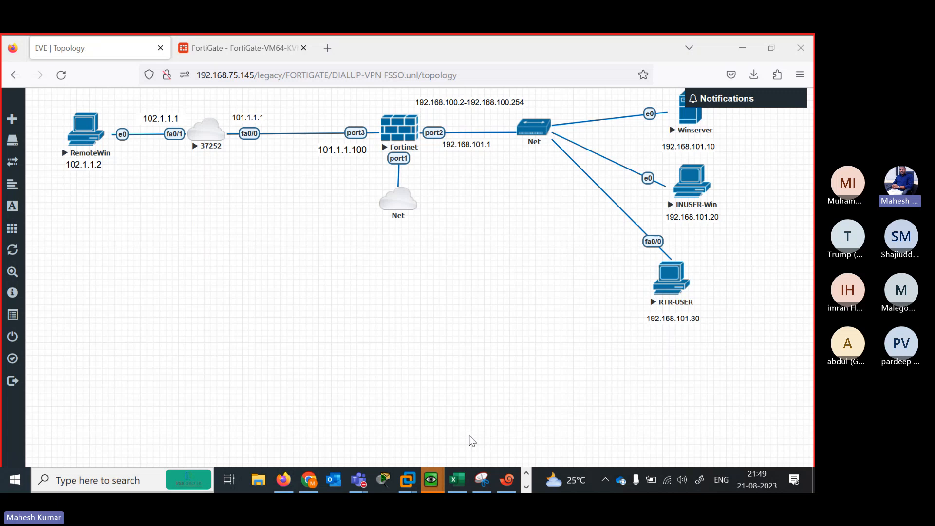
{"action": "left_click", "coordinate": [85, 129]}
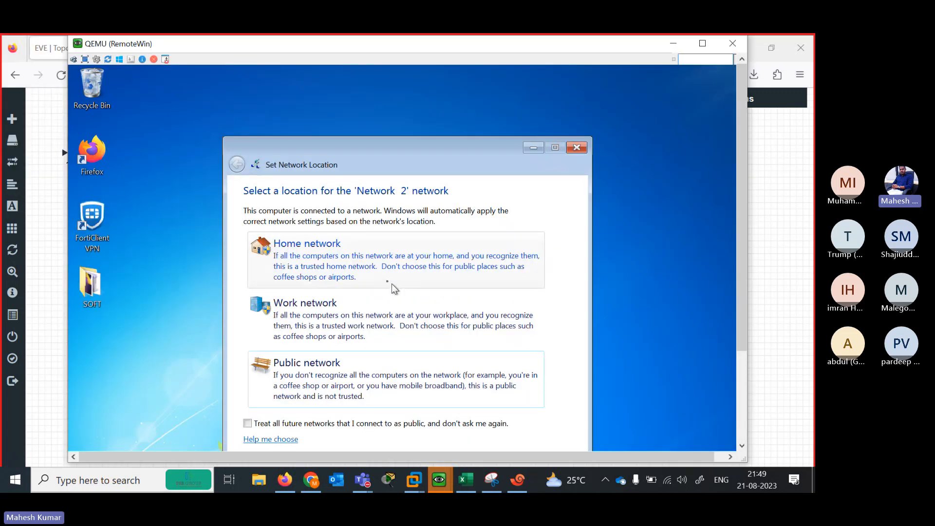
{"action": "left_click", "coordinate": [577, 148]}
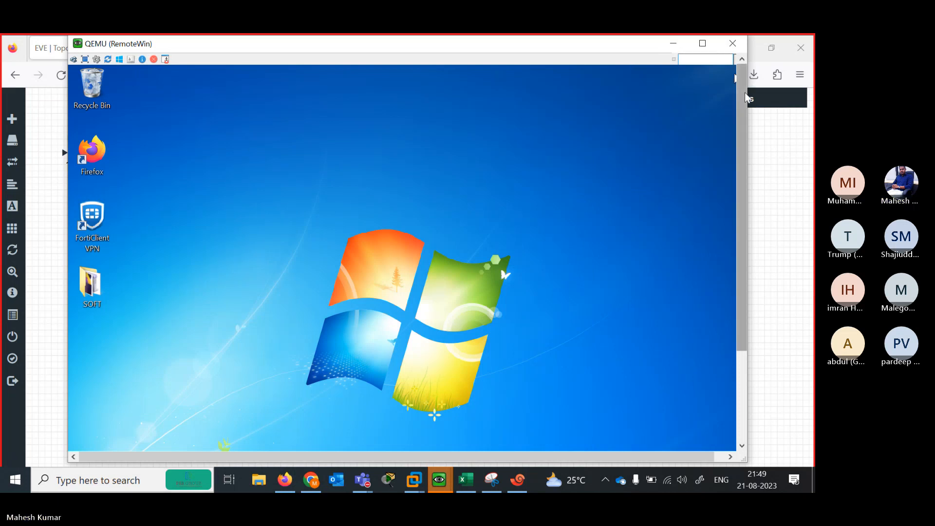
{"action": "left_click_drag", "start_coordinate": [747, 94], "coordinate": [677, 92]}
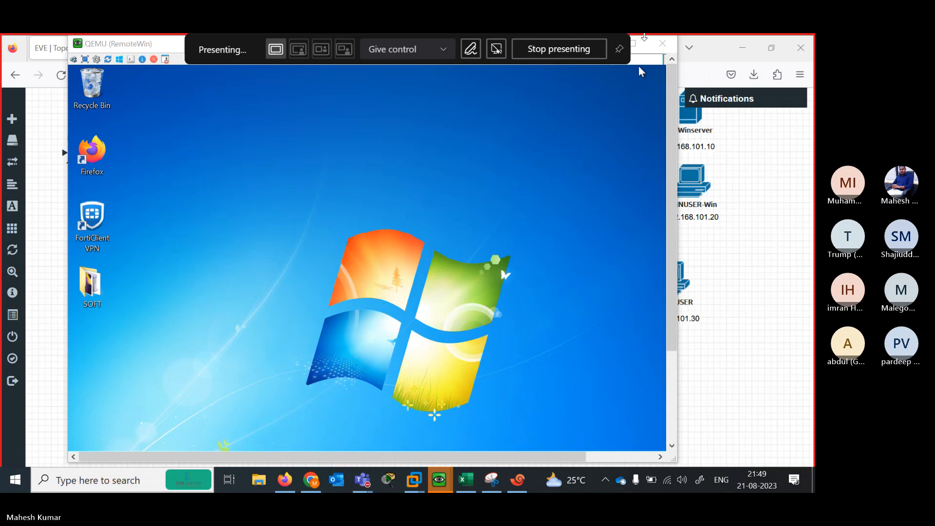
{"action": "left_click_drag", "start_coordinate": [644, 37], "coordinate": [623, 204]}
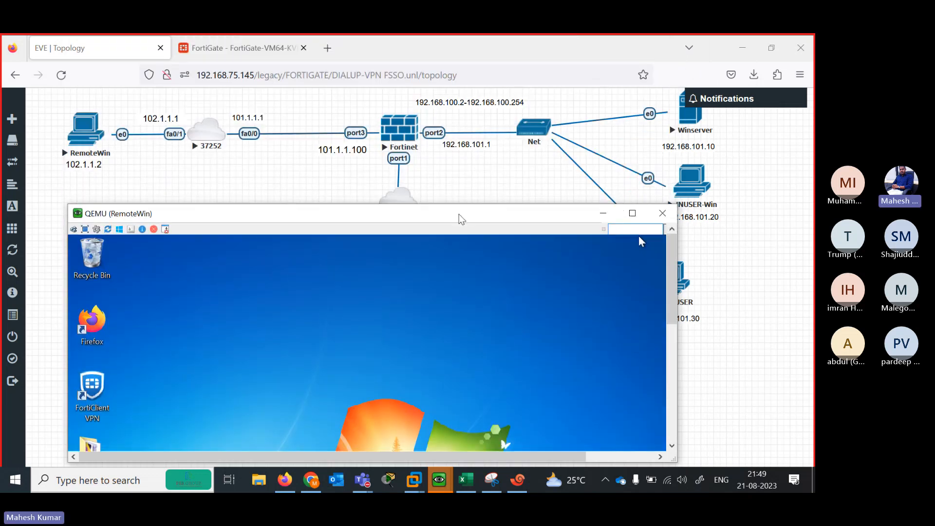
{"action": "left_click_drag", "start_coordinate": [460, 217], "coordinate": [411, 164]}
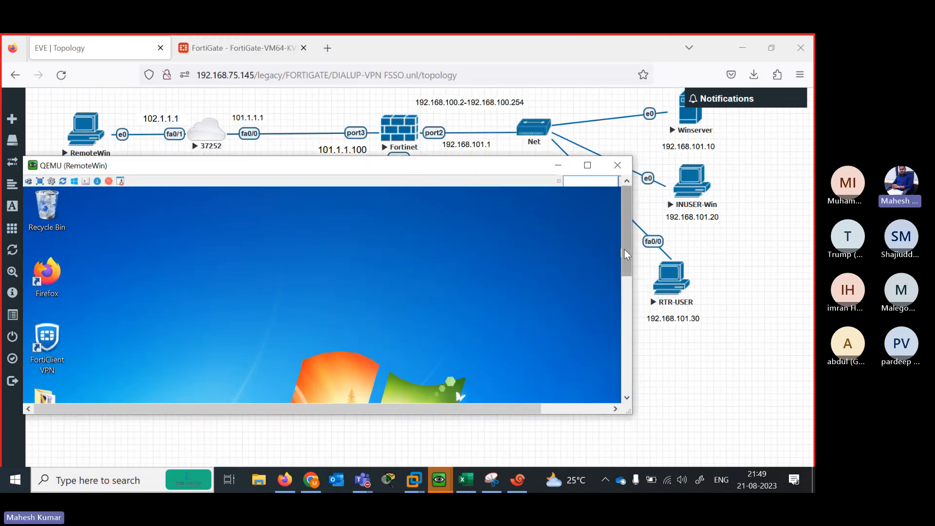
{"action": "left_click_drag", "start_coordinate": [624, 249], "coordinate": [625, 371]}
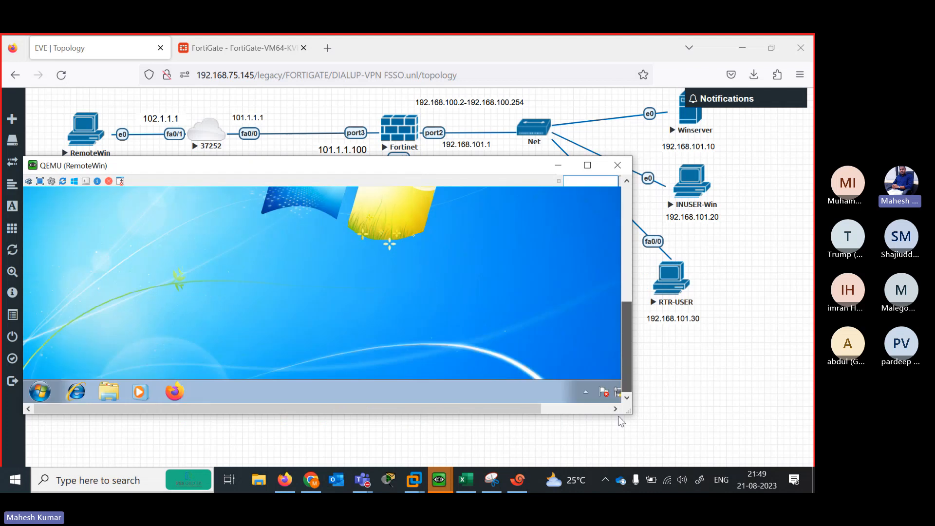
Open a command prompt on RemoteWin and ping 192.168.101.10, which is unreachable
{"action": "left_click", "coordinate": [41, 392]}
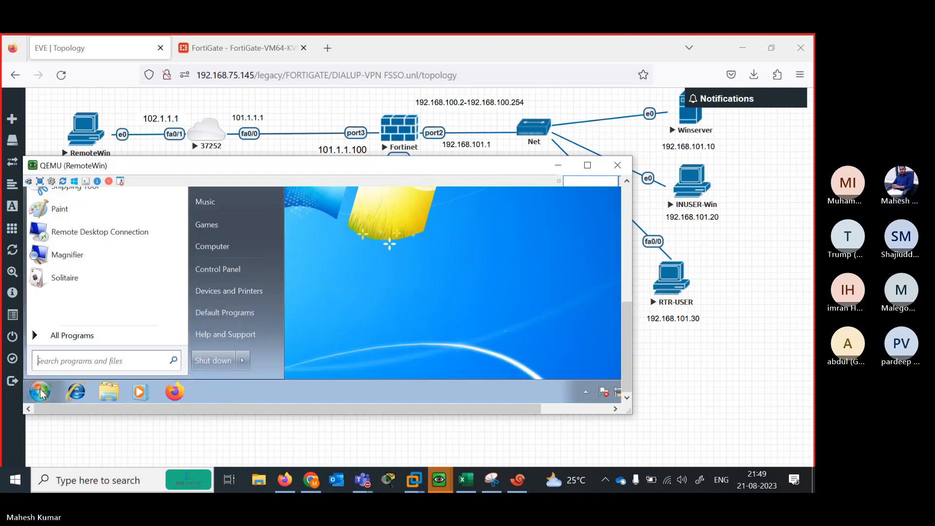
{"action": "type", "text": "cmd"}
{"action": "key", "text": "Return"}
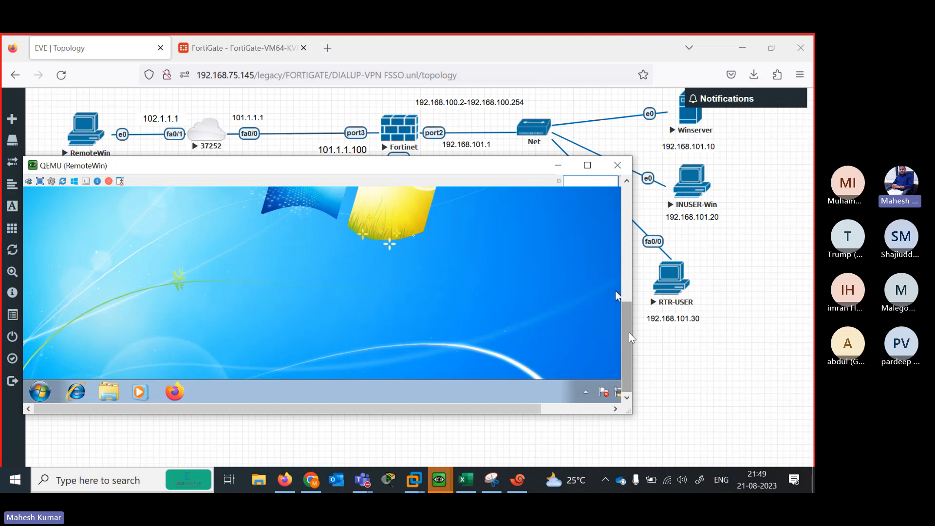
{"action": "left_click_drag", "start_coordinate": [624, 312], "coordinate": [624, 216]}
{"action": "type", "text": "png"}
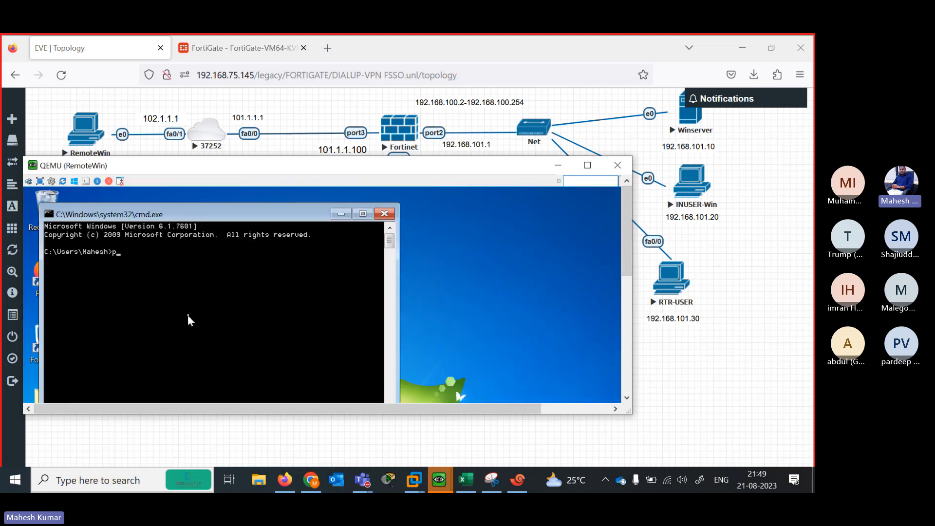
{"action": "key", "text": "BackSpace"}
{"action": "key", "text": "BackSpace"}
{"action": "type", "text": "ing "}
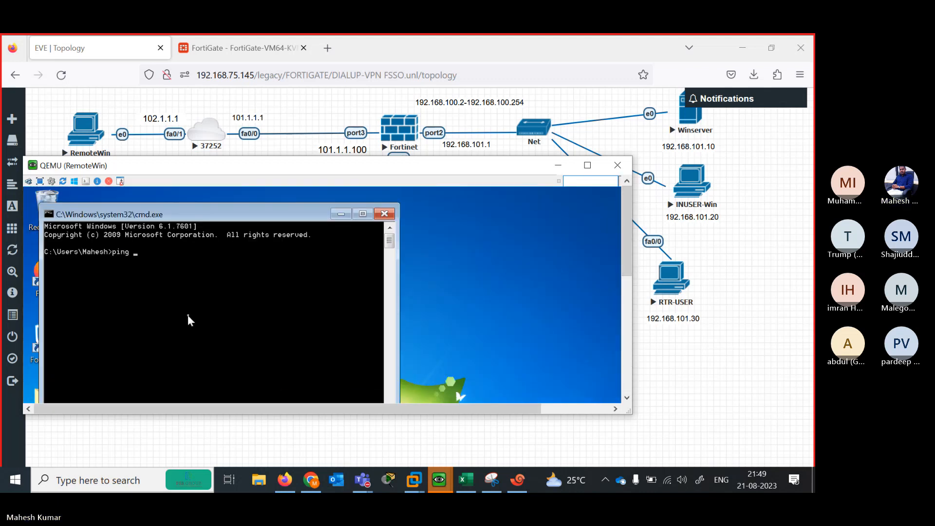
{"action": "type", "text": "192.168."}
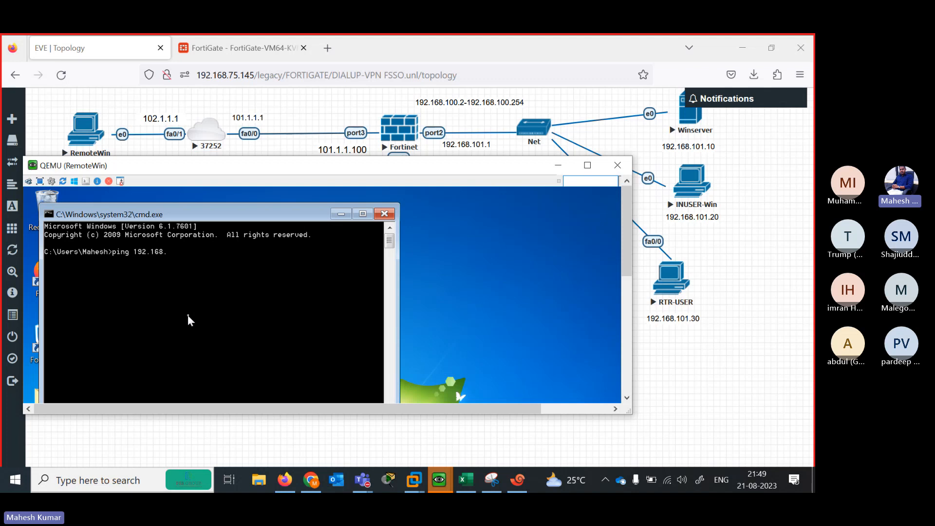
{"action": "type", "text": "101.10"}
{"action": "key", "text": "Return"}
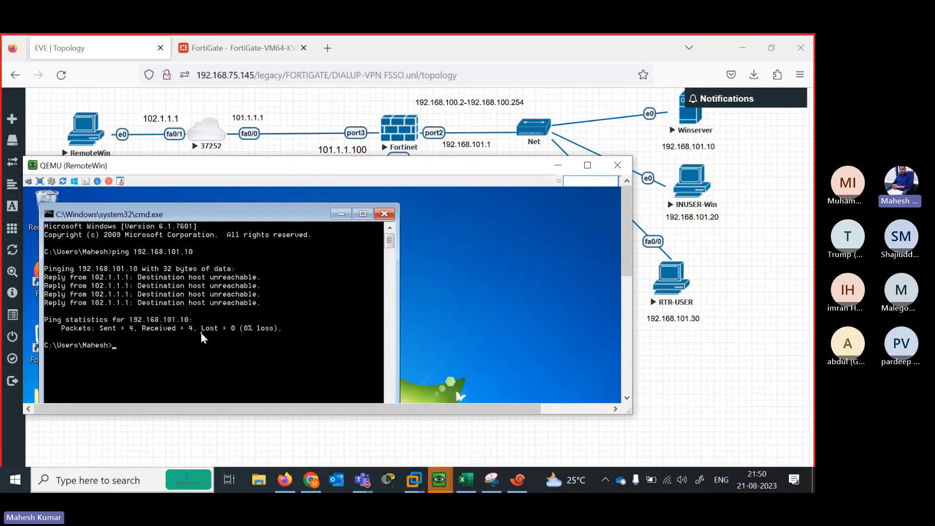
Ping 101.1.1.100 successfully and minimize the command prompt
{"action": "key", "text": "Return"}
{"action": "key", "text": "Return"}
{"action": "key", "text": "Return"}
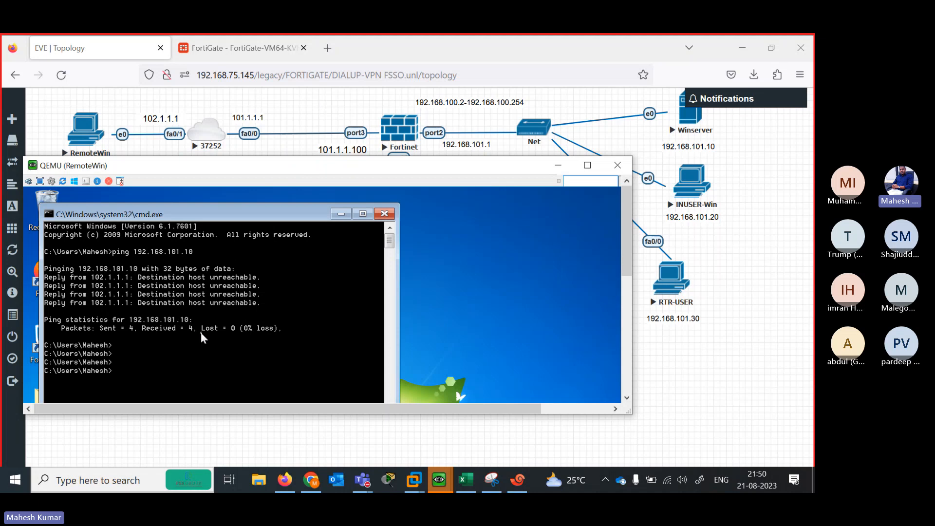
{"action": "type", "text": "ping 101.1.1.100"}
{"action": "key", "text": "Return"}
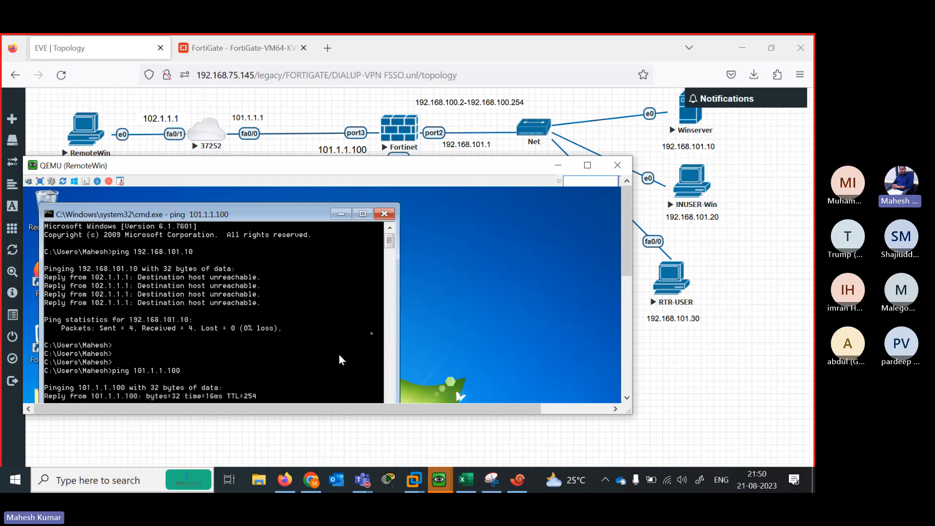
{"action": "mouse_move", "coordinate": [392, 243]}
{"action": "left_mouse_down"}
{"action": "mouse_move", "coordinate": [390, 260]}
{"action": "mouse_move", "coordinate": [392, 248]}
{"action": "left_mouse_up"}
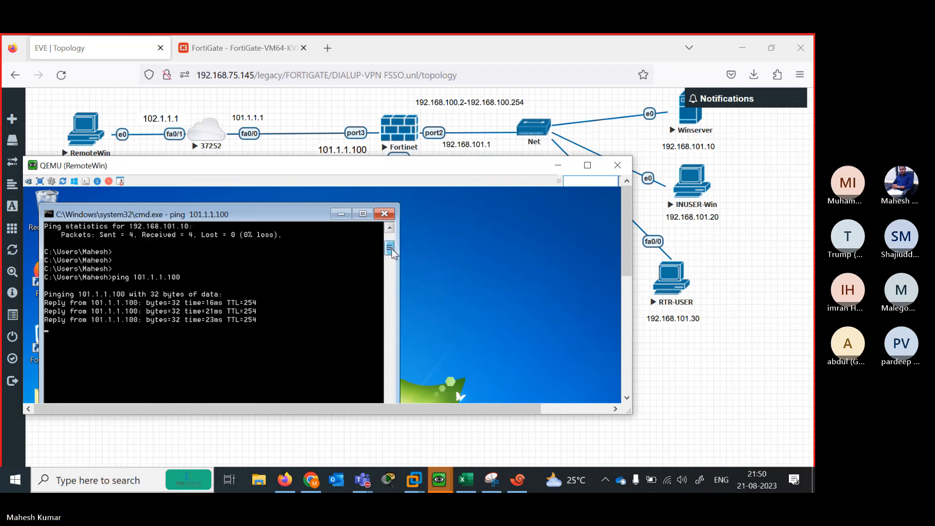
{"action": "left_click", "coordinate": [341, 214]}
Open the SOFT folder, select the FortiClientVPN-6.4 installer, then close the folder
{"action": "scroll", "coordinate": [626, 266], "scroll_direction": "down", "scroll_amount": 3}
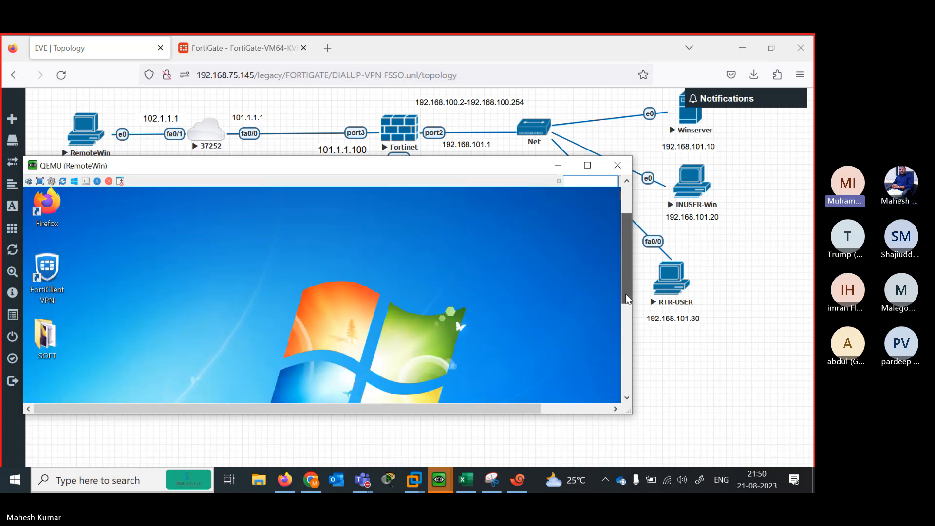
{"action": "double_click", "coordinate": [40, 340]}
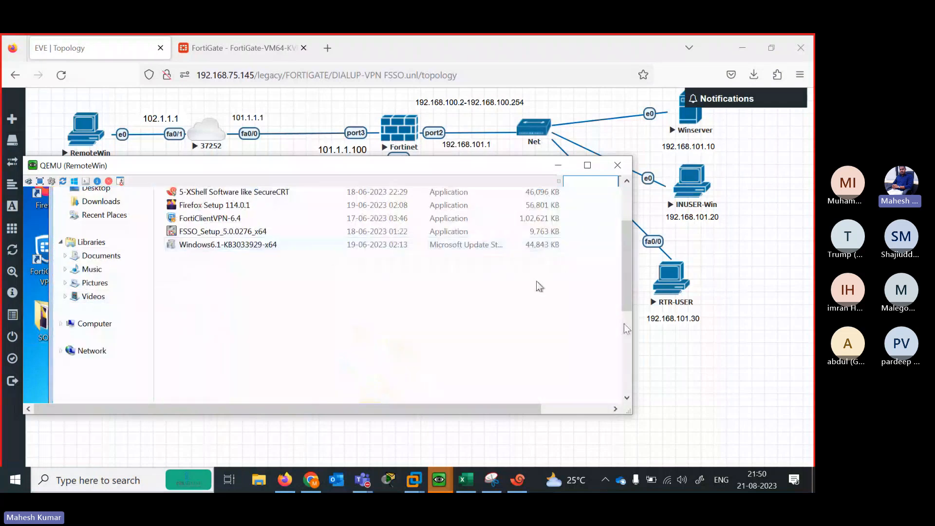
{"action": "scroll", "coordinate": [620, 268], "scroll_direction": "up", "scroll_amount": 3}
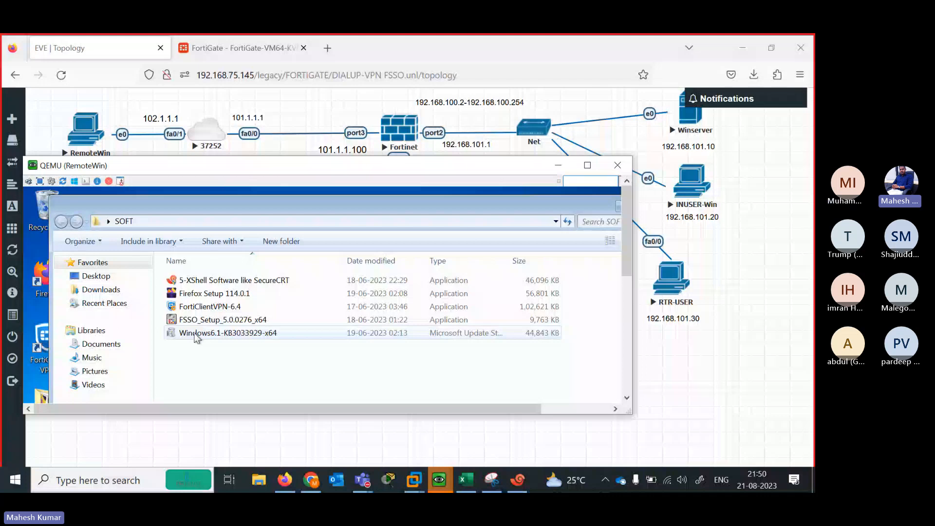
{"action": "left_click", "coordinate": [180, 309]}
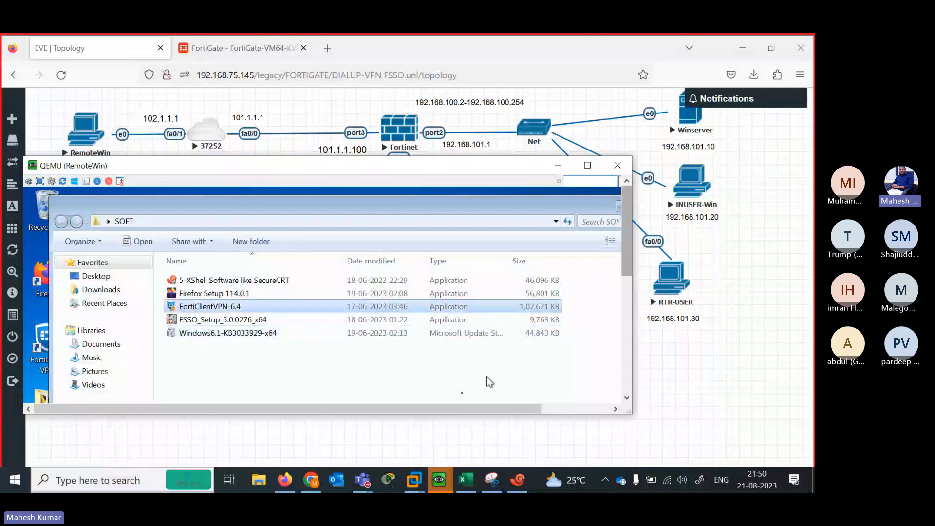
{"action": "left_click_drag", "start_coordinate": [448, 407], "coordinate": [564, 392]}
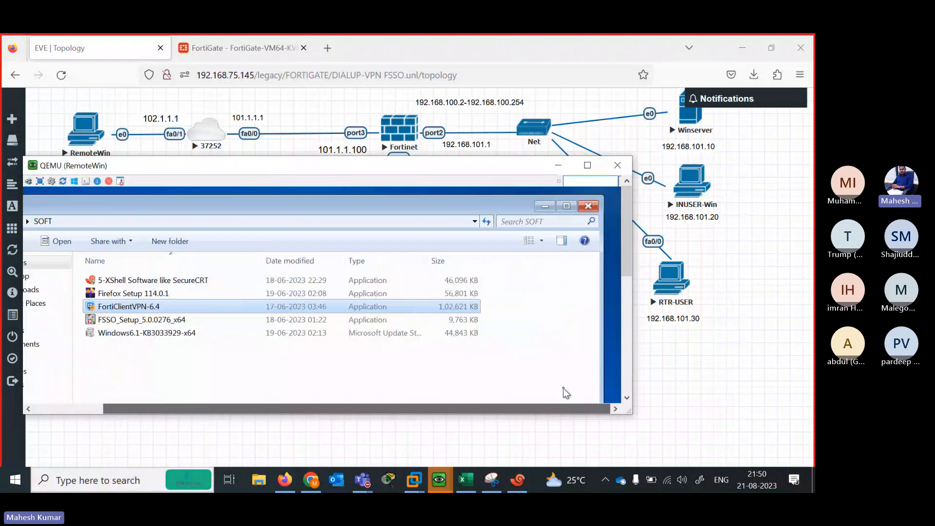
{"action": "left_click", "coordinate": [587, 206]}
{"action": "left_click_drag", "start_coordinate": [626, 249], "coordinate": [628, 341]}
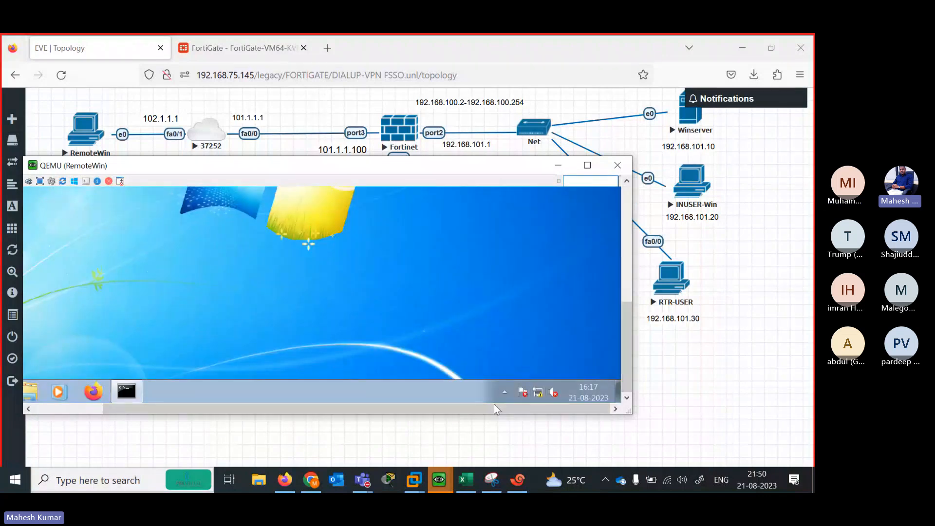
{"action": "left_click_drag", "start_coordinate": [493, 409], "coordinate": [429, 412]}
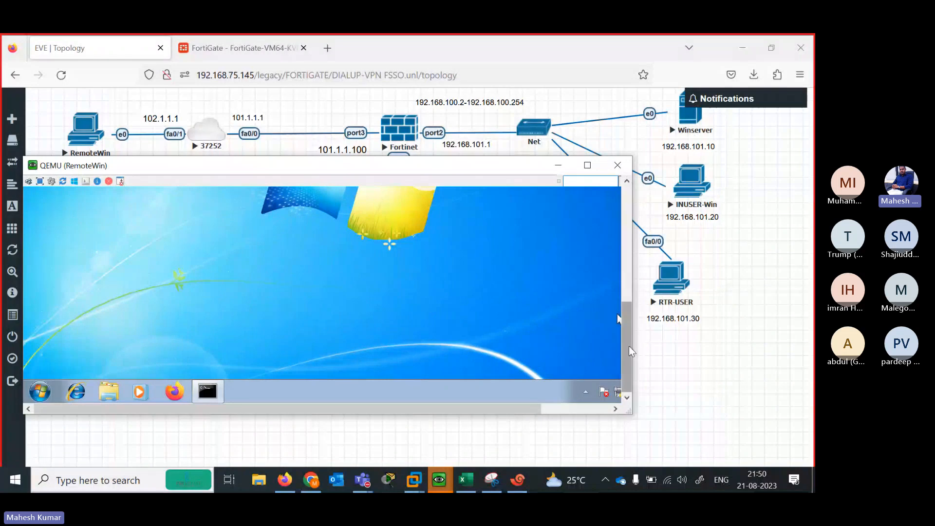
{"action": "left_click_drag", "start_coordinate": [628, 346], "coordinate": [622, 268]}
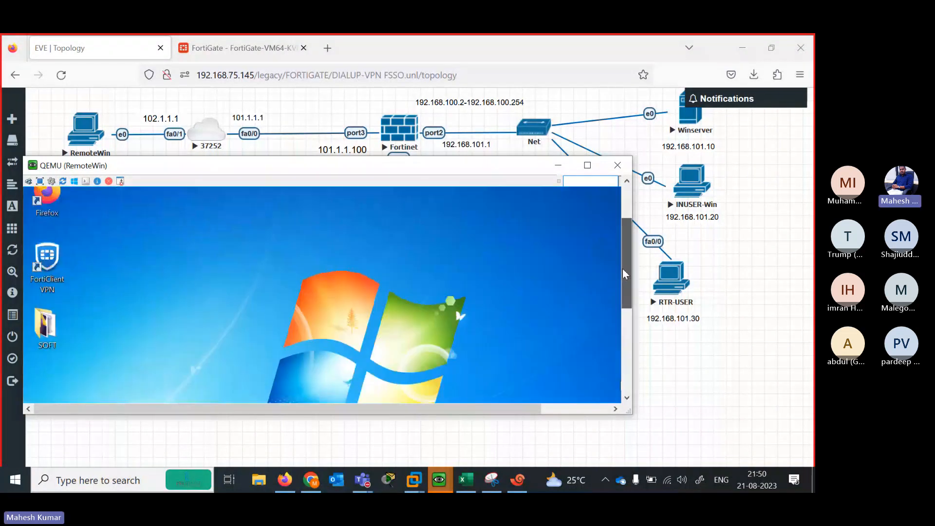
Launch FortiClient VPN from its desktop shortcut and make the console full screen
{"action": "left_click", "coordinate": [36, 261]}
{"action": "double_click", "coordinate": [36, 261]}
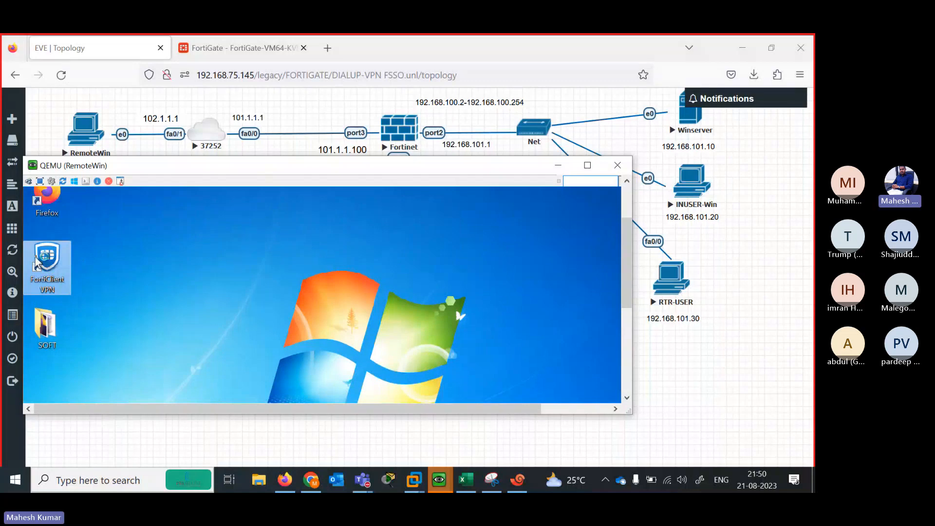
{"action": "left_click", "coordinate": [587, 165]}
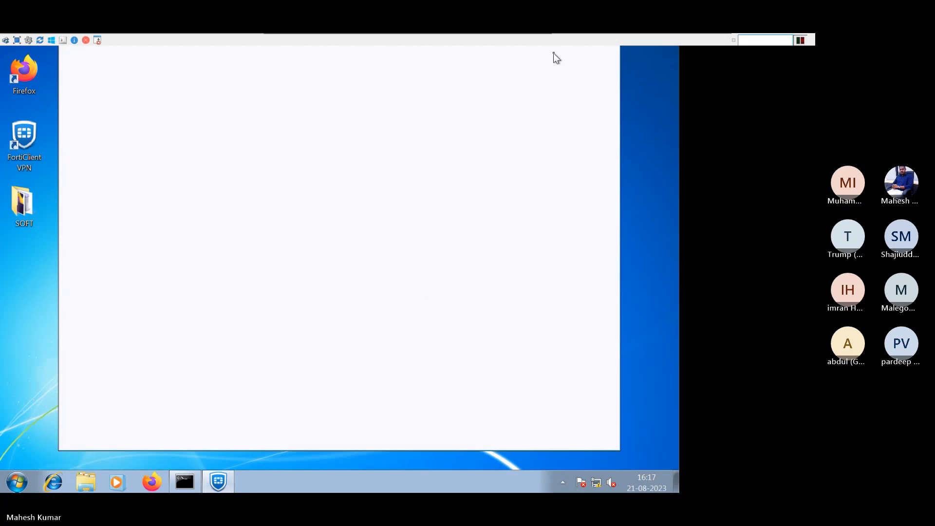
{"action": "mouse_move", "coordinate": [553, 56]}
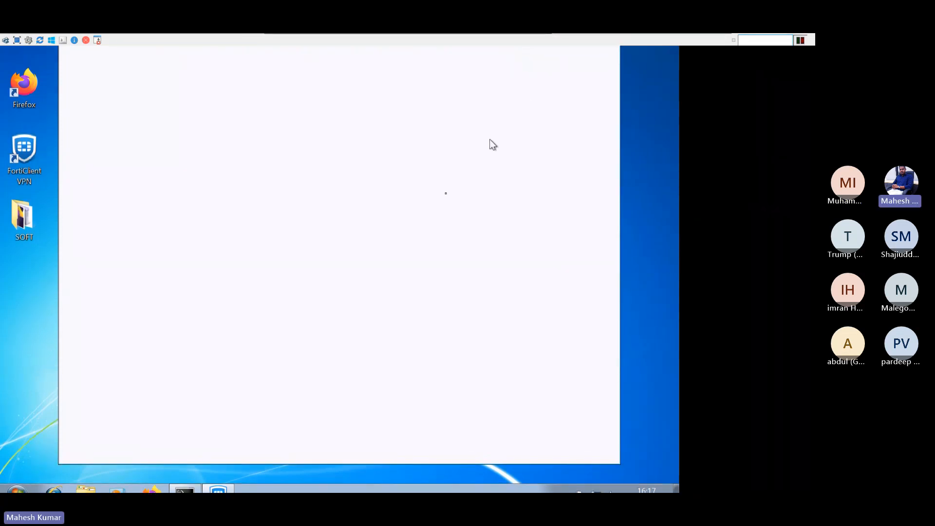
Reopen the SOFT folder, select the Windows6.1-KB3033929-x64 package, and restore the console window
{"action": "left_click", "coordinate": [18, 219]}
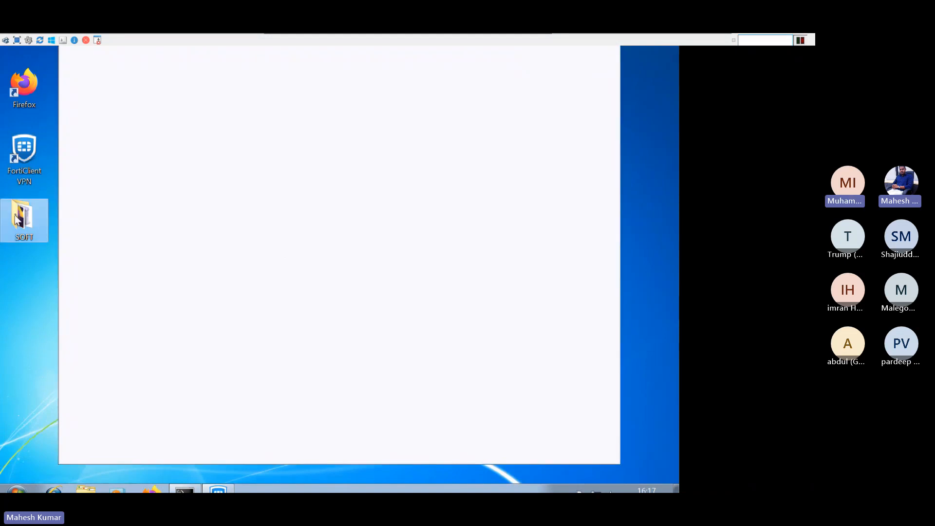
{"action": "double_click", "coordinate": [18, 219]}
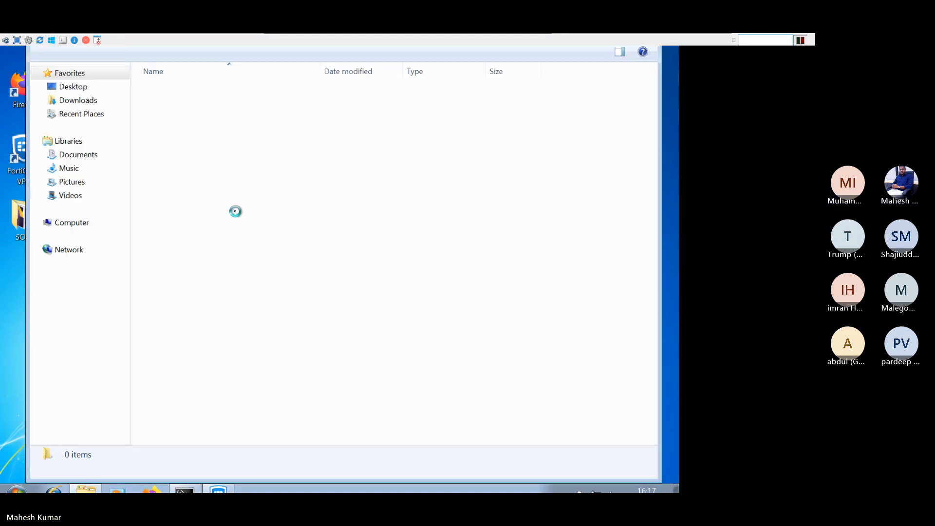
{"action": "left_click", "coordinate": [170, 147]}
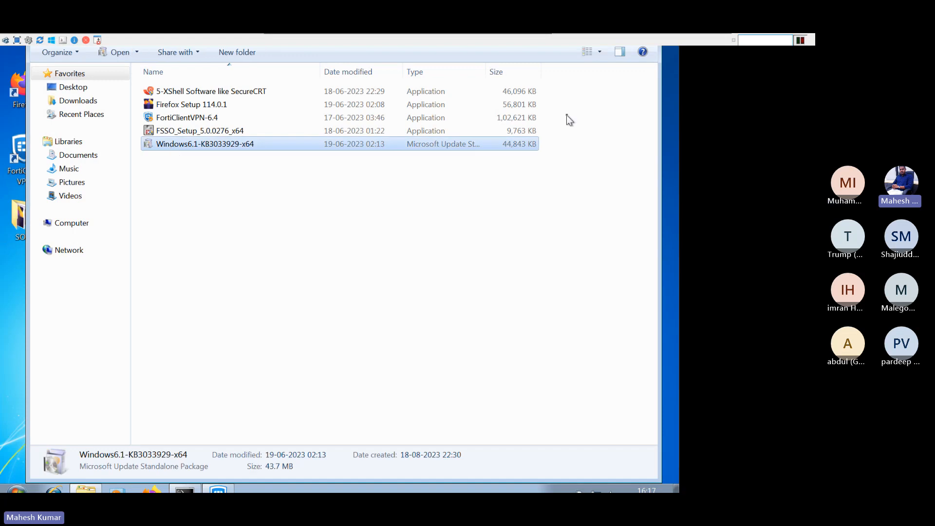
{"action": "mouse_move", "coordinate": [562, 49]}
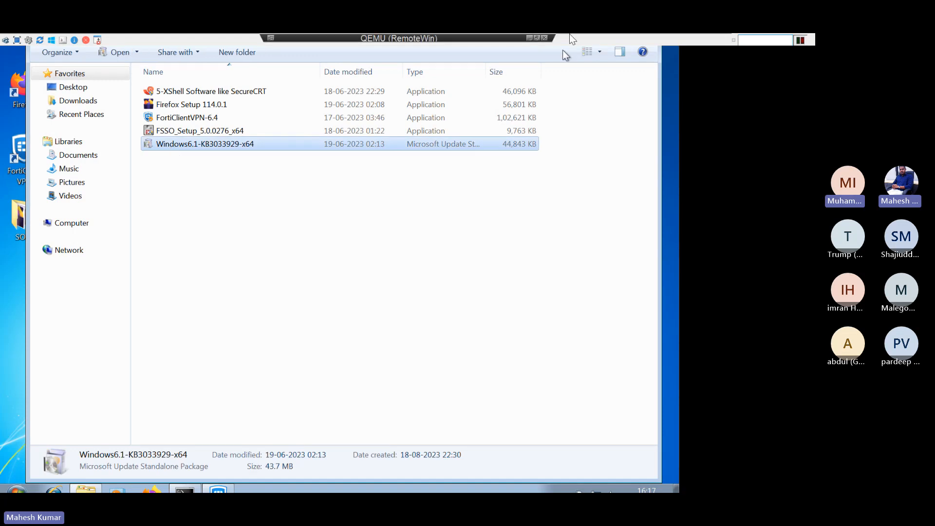
{"action": "left_click", "coordinate": [535, 38]}
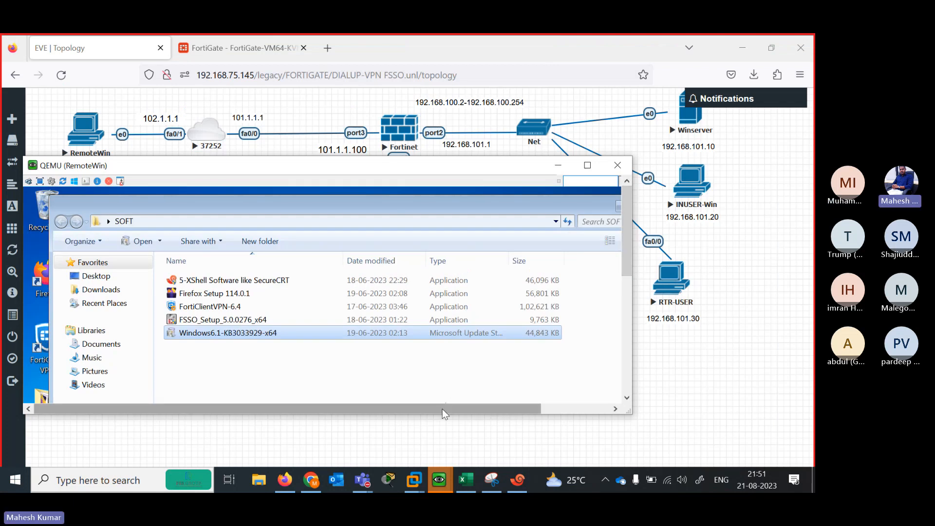
Close the SOFT folder, accept FortiClient's free-software terms, and start configuring a VPN
{"action": "left_click", "coordinate": [442, 408]}
{"action": "left_click", "coordinate": [588, 205]}
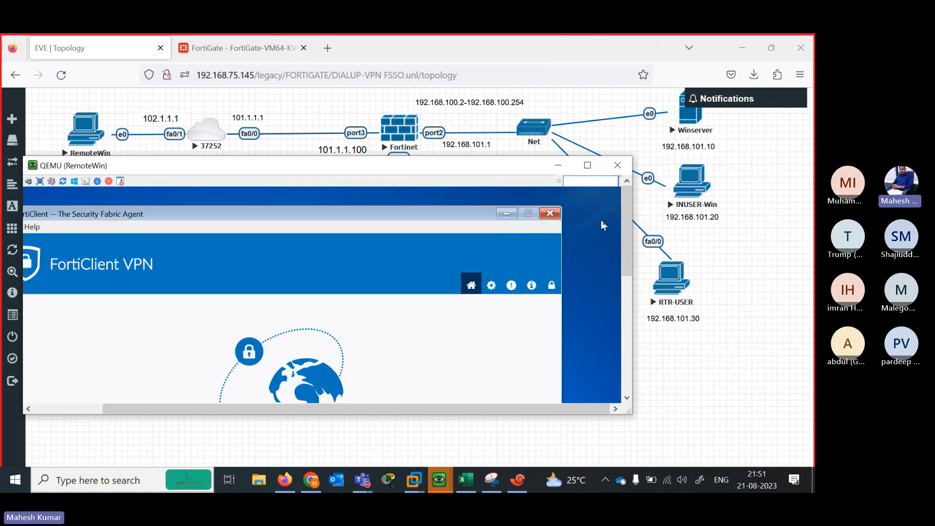
{"action": "left_click_drag", "start_coordinate": [628, 255], "coordinate": [627, 346]}
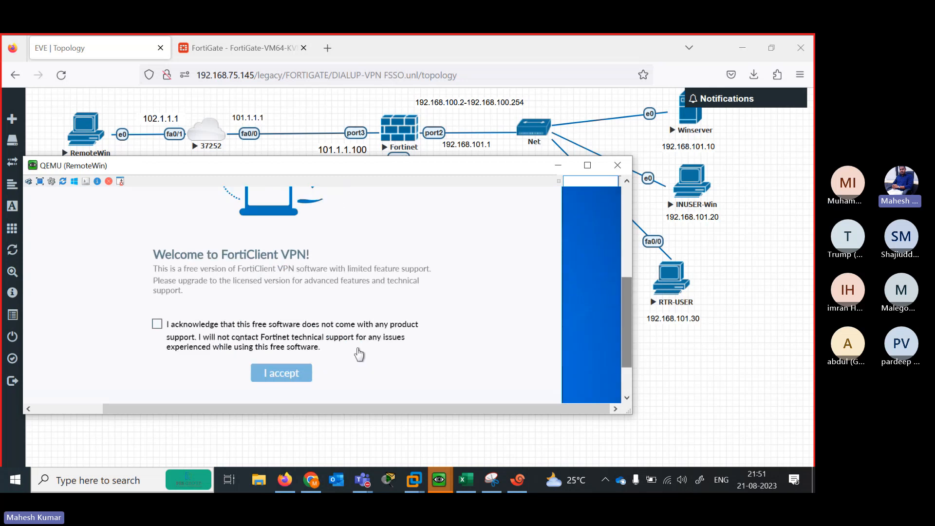
{"action": "left_click", "coordinate": [164, 340]}
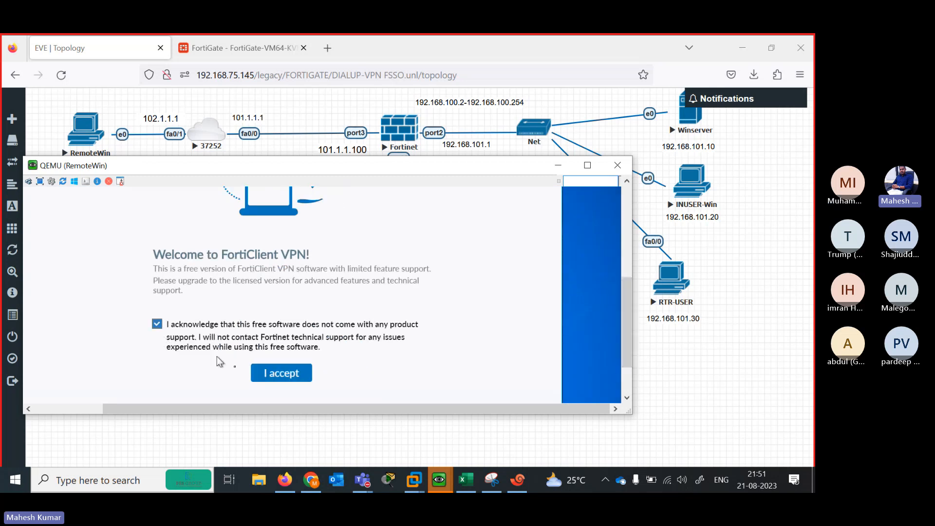
{"action": "left_click", "coordinate": [282, 376]}
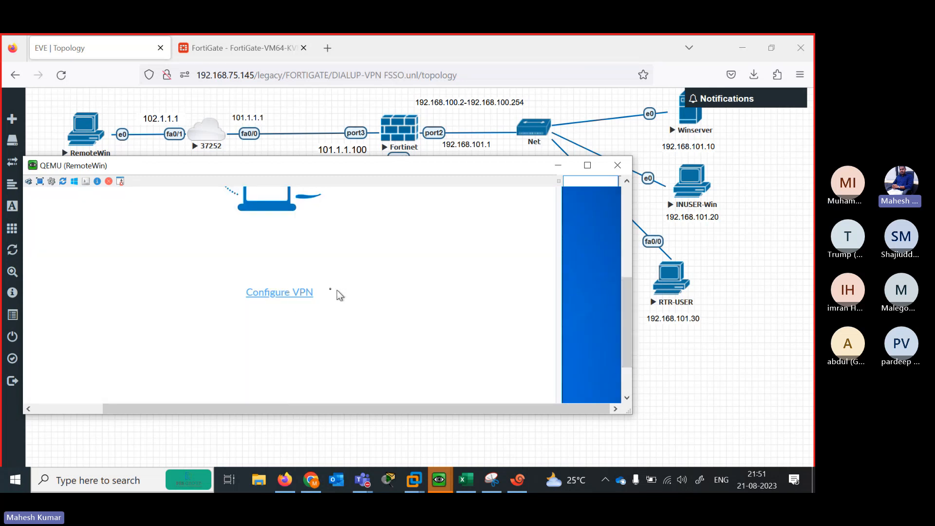
{"action": "left_click", "coordinate": [292, 294]}
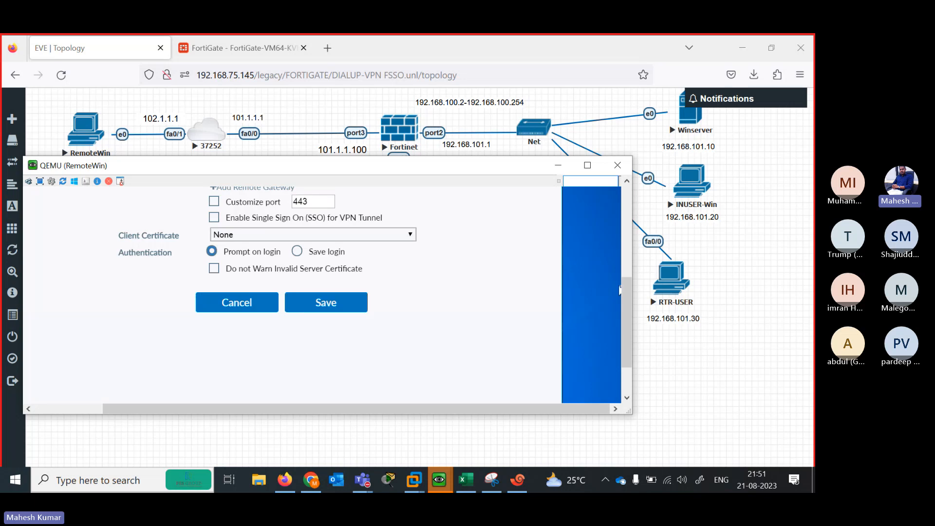
{"action": "left_click_drag", "start_coordinate": [626, 298], "coordinate": [620, 251]}
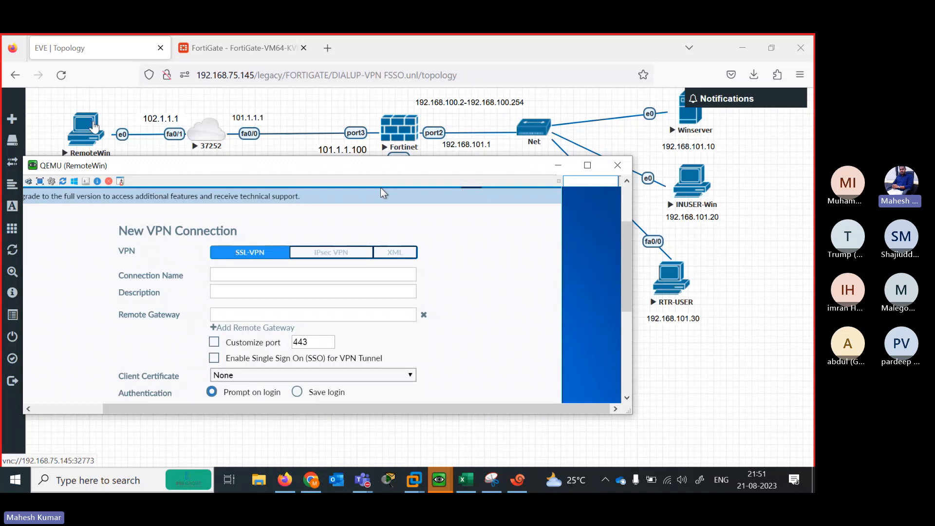
Create an IPsec VPN connection named DVPN with remote gateway 101.1.1.100
{"action": "left_click", "coordinate": [322, 253]}
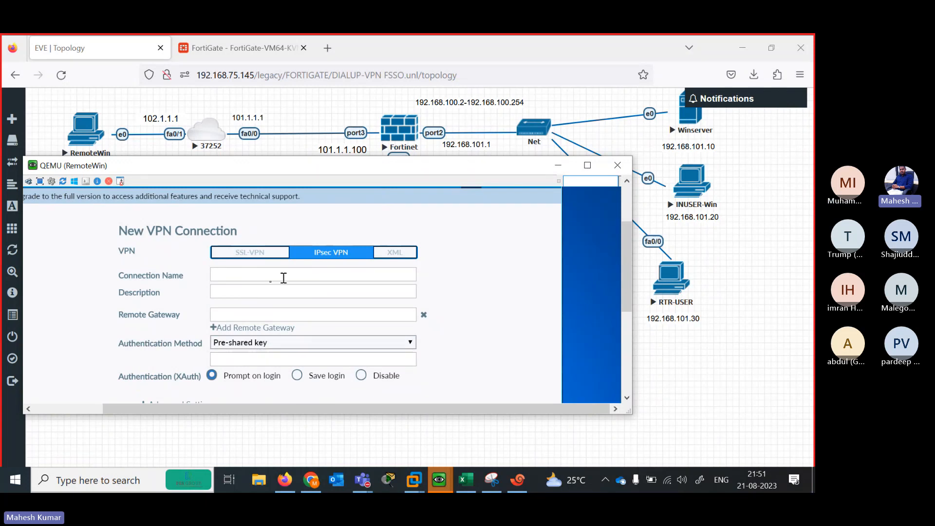
{"action": "left_click", "coordinate": [260, 276]}
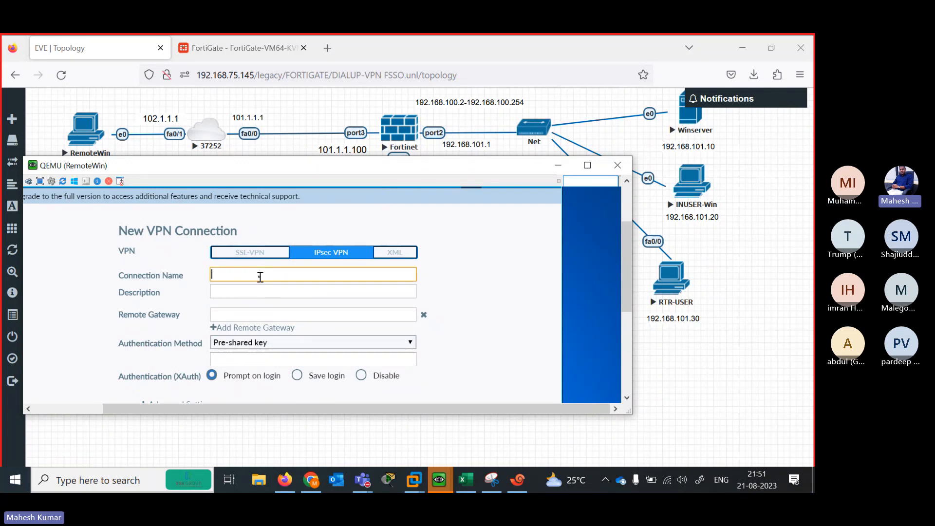
{"action": "type", "text": "dvpn"}
{"action": "key", "text": "BackSpace"}
{"action": "key", "text": "BackSpace"}
{"action": "key", "text": "BackSpace"}
{"action": "type", "text": "DVPN"}
{"action": "left_click", "coordinate": [252, 319]}
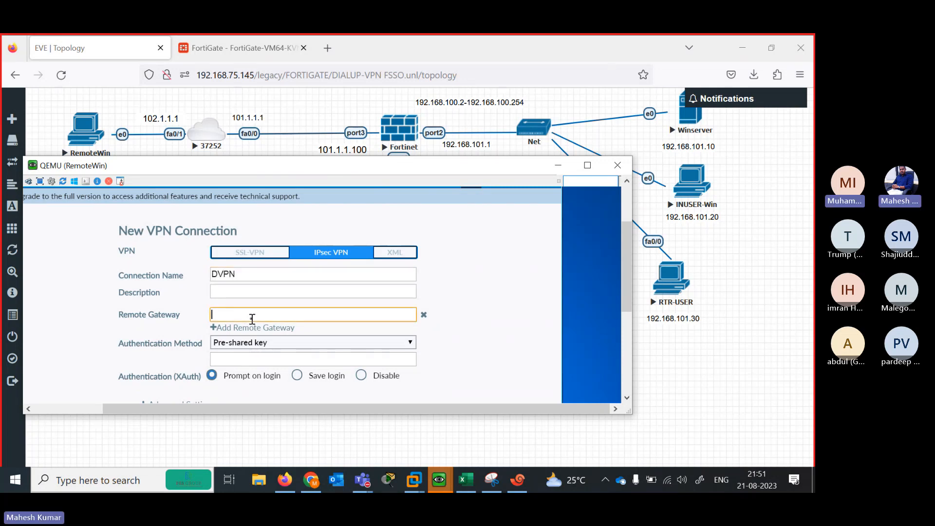
{"action": "type", "text": "101.1.1.10"}
{"action": "key", "text": "BackSpace"}
{"action": "key", "text": "BackSpace"}
{"action": "key", "text": "BackSpace"}
{"action": "key", "text": "BackSpace"}
{"action": "key", "text": "BackSpace"}
{"action": "key", "text": "BackSpace"}
{"action": "key", "text": "BackSpace"}
{"action": "key", "text": "BackSpace"}
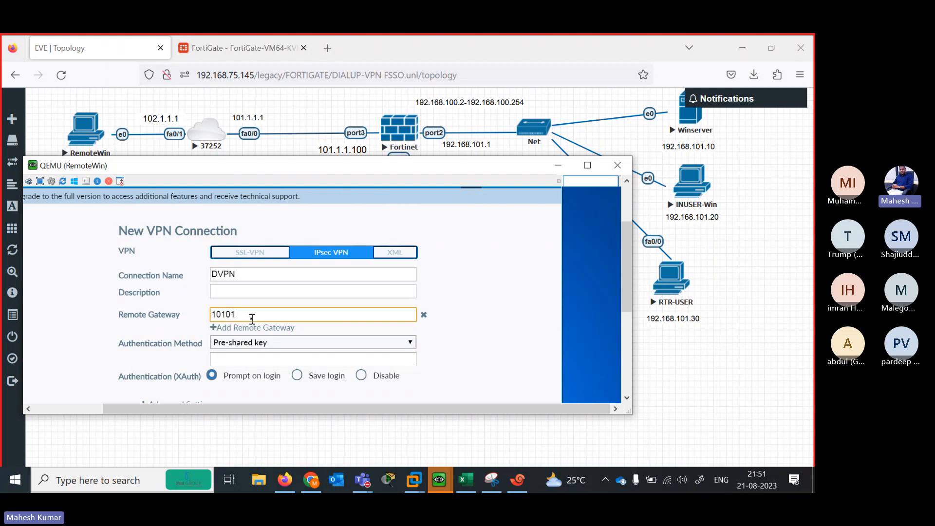
{"action": "type", "text": "1.1.1.100"}
Fill in the pre-shared key and expand Advanced Settings to the Phase 1 options
{"action": "left_click", "coordinate": [281, 359]}
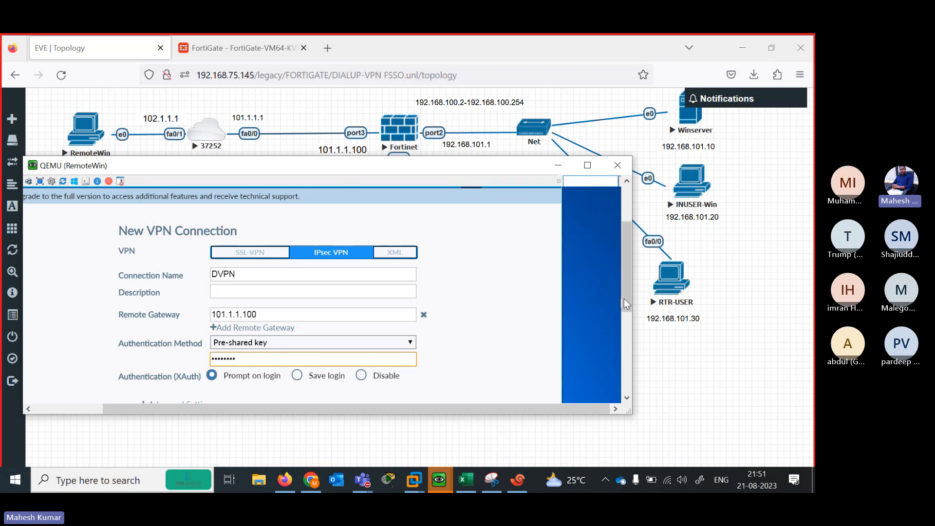
{"action": "left_click_drag", "start_coordinate": [624, 299], "coordinate": [629, 356]}
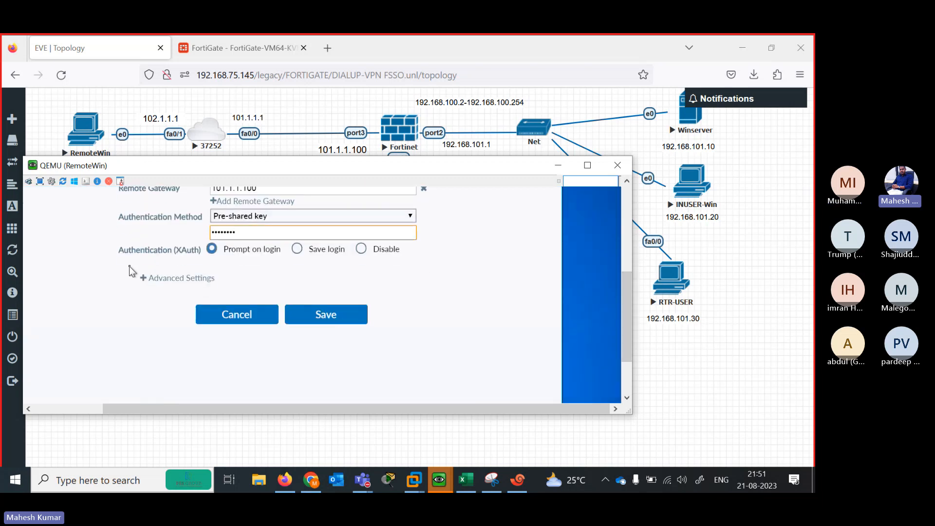
{"action": "left_click", "coordinate": [148, 279]}
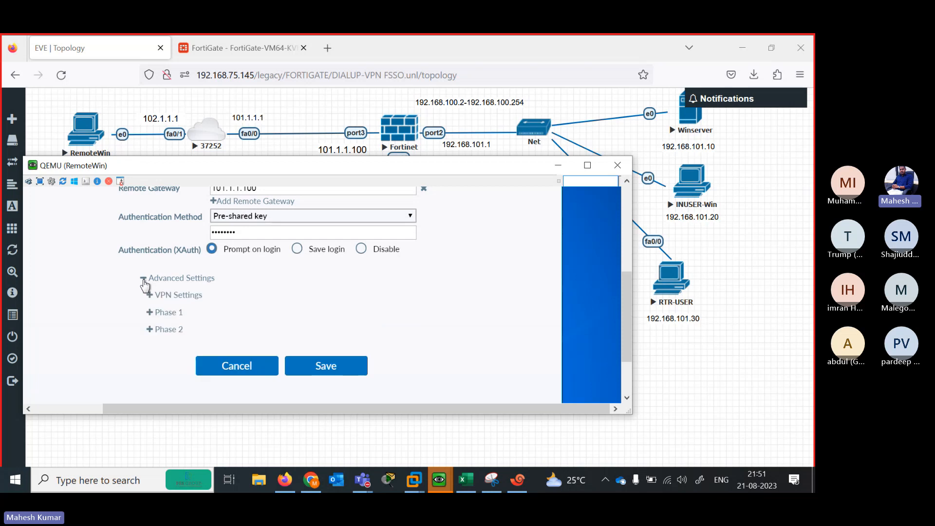
{"action": "left_click_drag", "start_coordinate": [624, 305], "coordinate": [624, 321]}
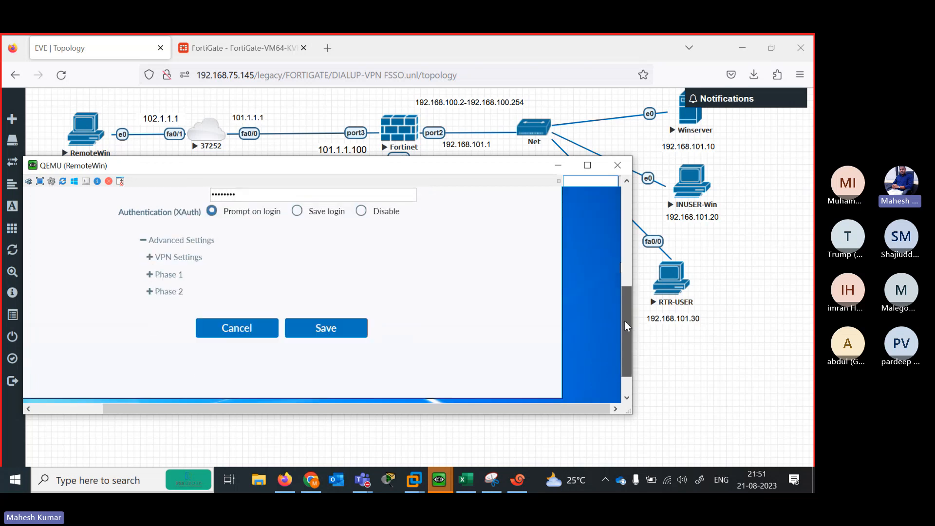
{"action": "left_click", "coordinate": [149, 275]}
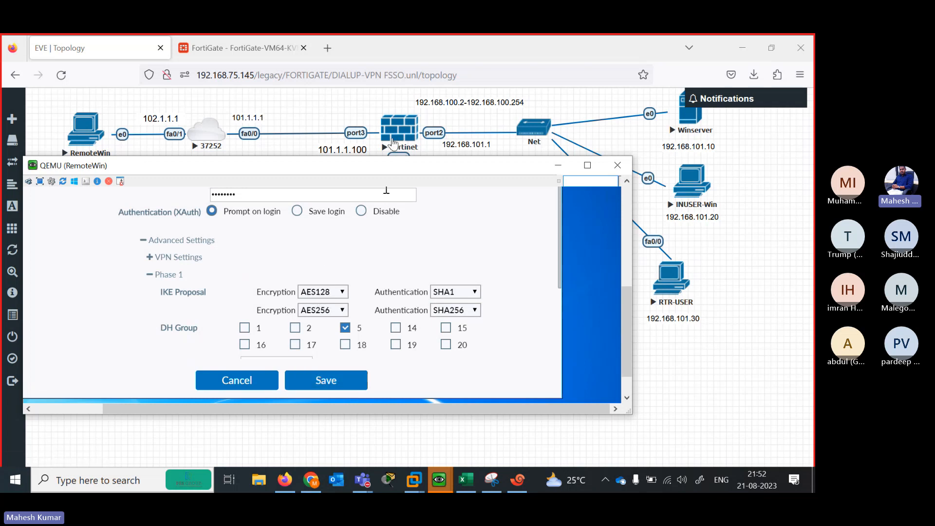
Run 'show vpn ipsec phase1-interface' in Xshell's FortiGate FW session
{"action": "key", "text": "alt+Tab"}
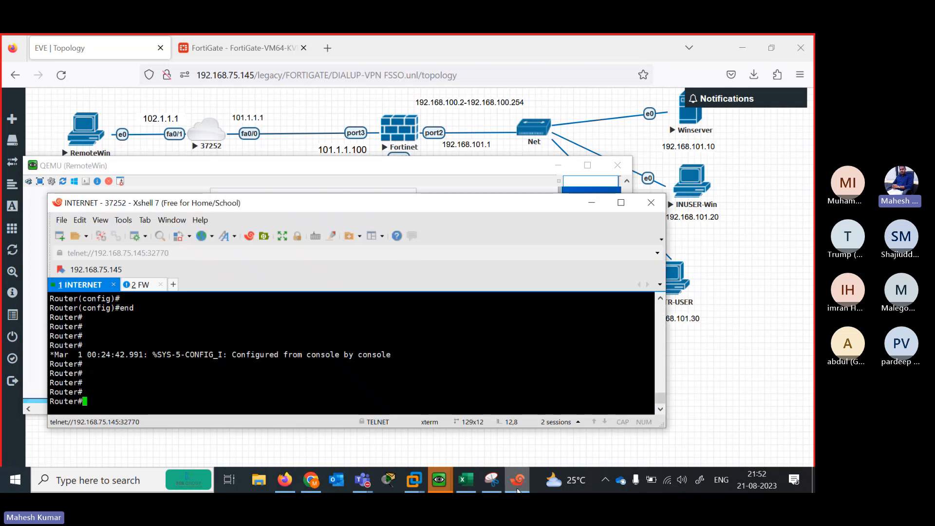
{"action": "left_click_drag", "start_coordinate": [362, 211], "coordinate": [560, 176]}
{"action": "left_click", "coordinate": [338, 250]}
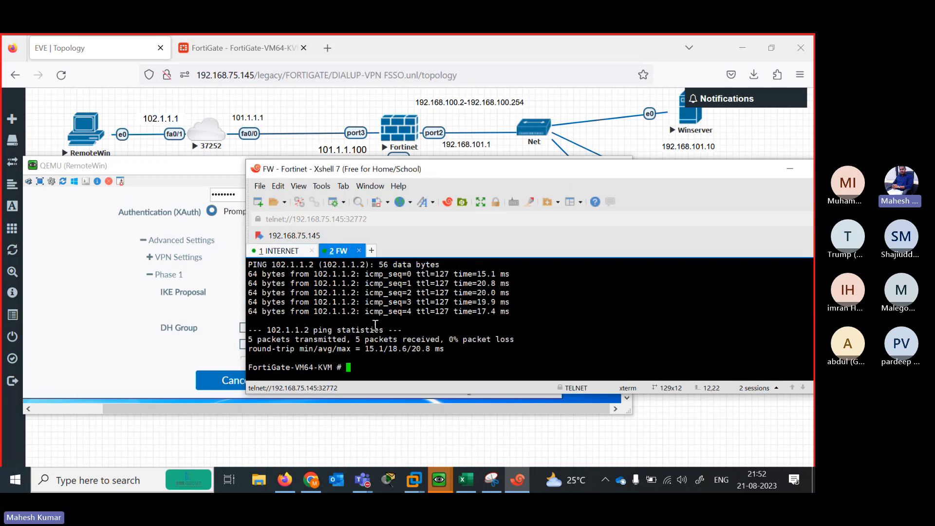
{"action": "key", "text": "Return"}
{"action": "key", "text": "Return"}
{"action": "key", "text": "Return"}
{"action": "key", "text": "Return"}
{"action": "type", "text": "show ip"}
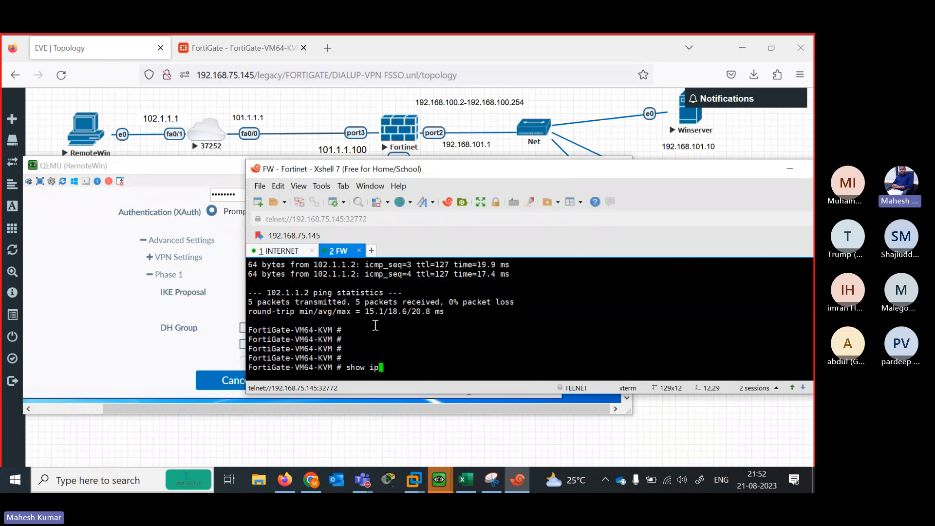
{"action": "key", "text": "BackSpace"}
{"action": "key", "text": "BackSpace"}
{"action": "type", "text": "vpn "}
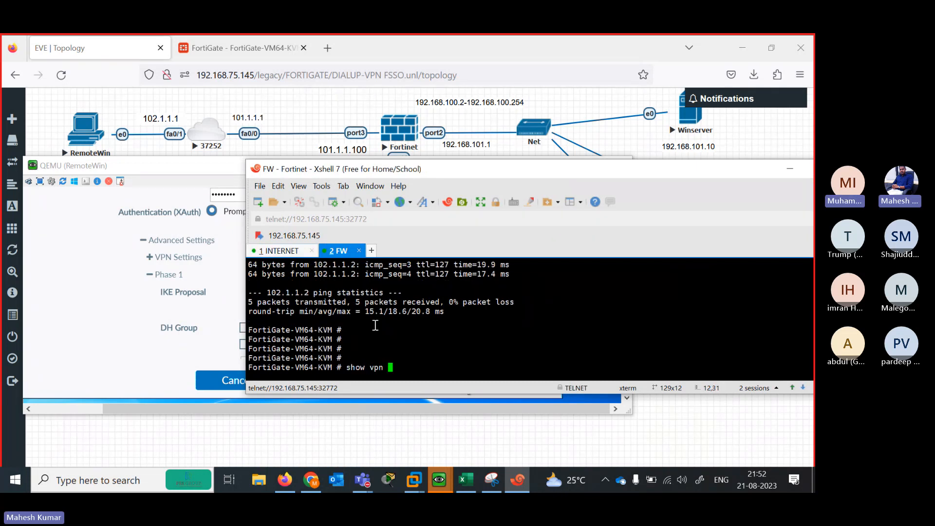
{"action": "type", "text": "ipsec"}
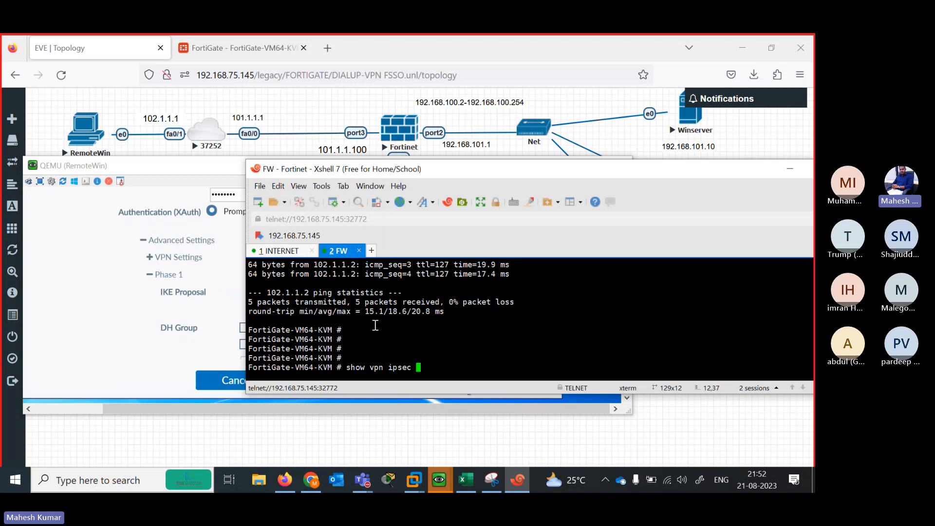
{"action": "key", "text": "question"}
{"action": "type", "text": "phase1"}
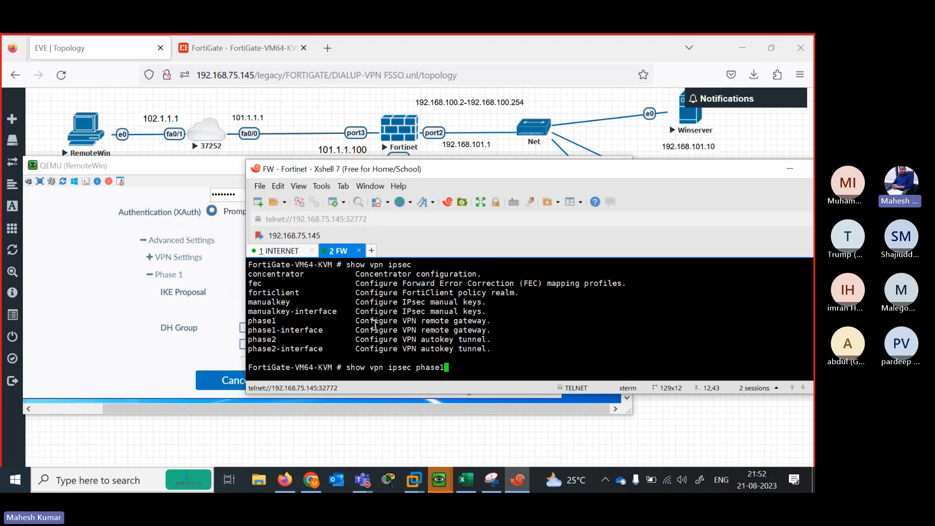
{"action": "type", "text": "-interface"}
{"action": "key", "text": "Return"}
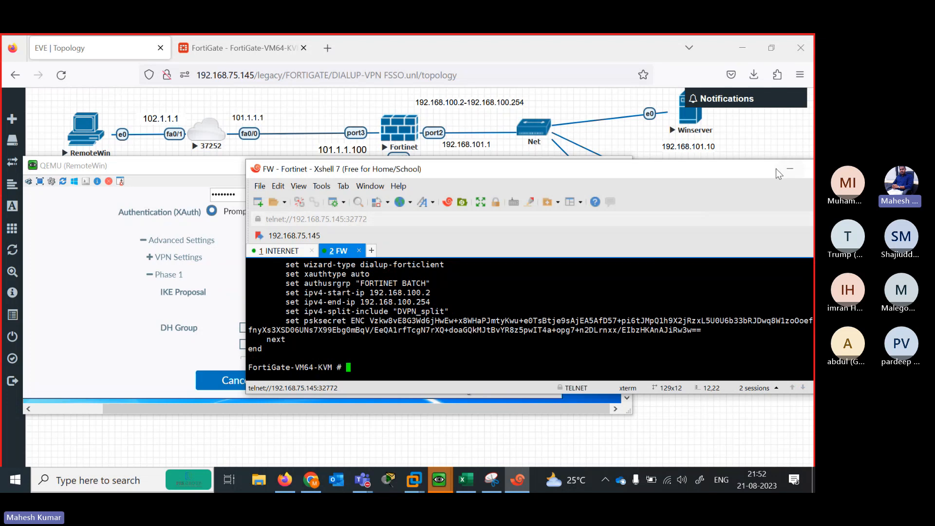
Maximize the Xshell window to view the DVPN phase1-interface config
{"action": "left_click_drag", "start_coordinate": [744, 173], "coordinate": [640, 151]}
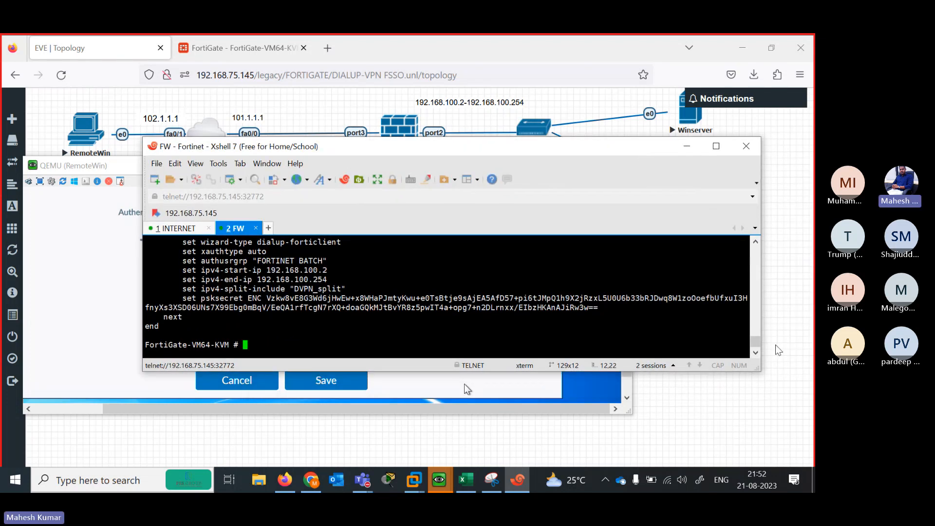
{"action": "scroll", "coordinate": [757, 347], "scroll_direction": "up", "scroll_amount": 7}
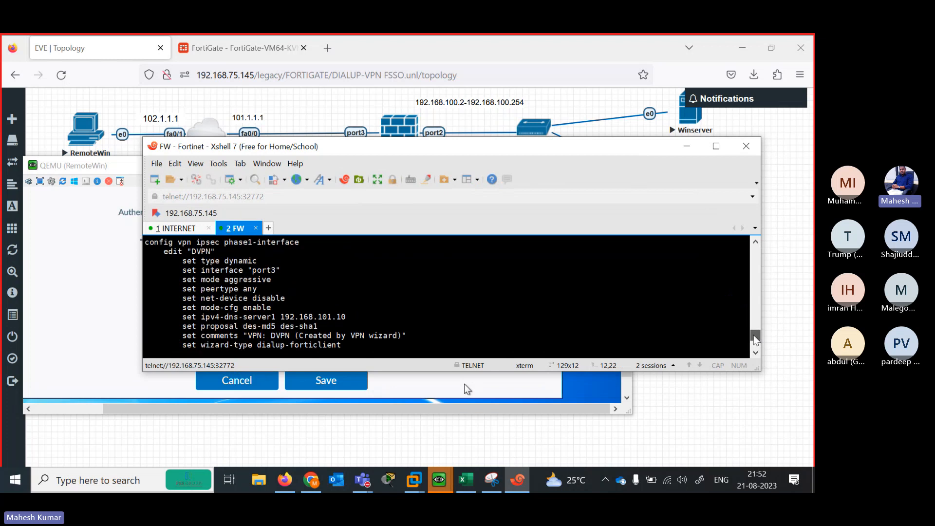
{"action": "left_click", "coordinate": [716, 153]}
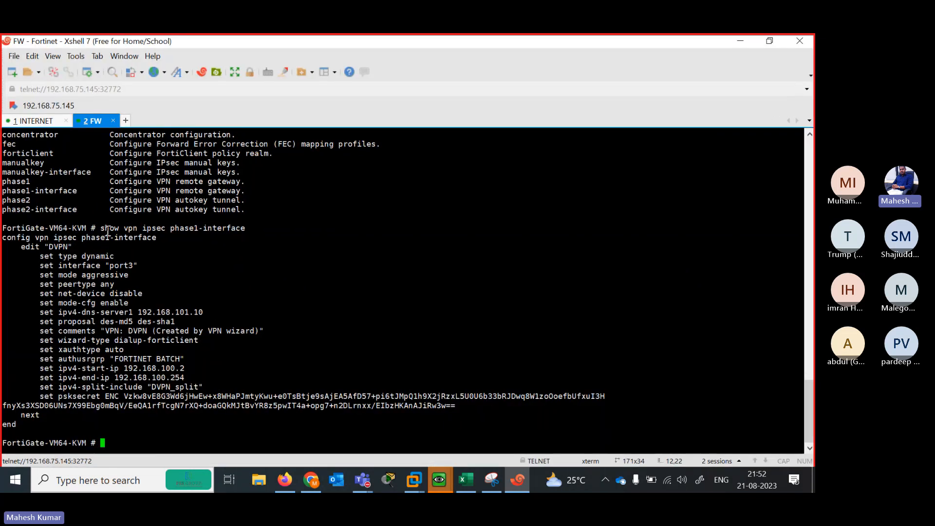
Edit the recalled command into 'show vpn ipsec phase2-interface' and run it
{"action": "left_click_drag", "start_coordinate": [37, 257], "coordinate": [179, 324]}
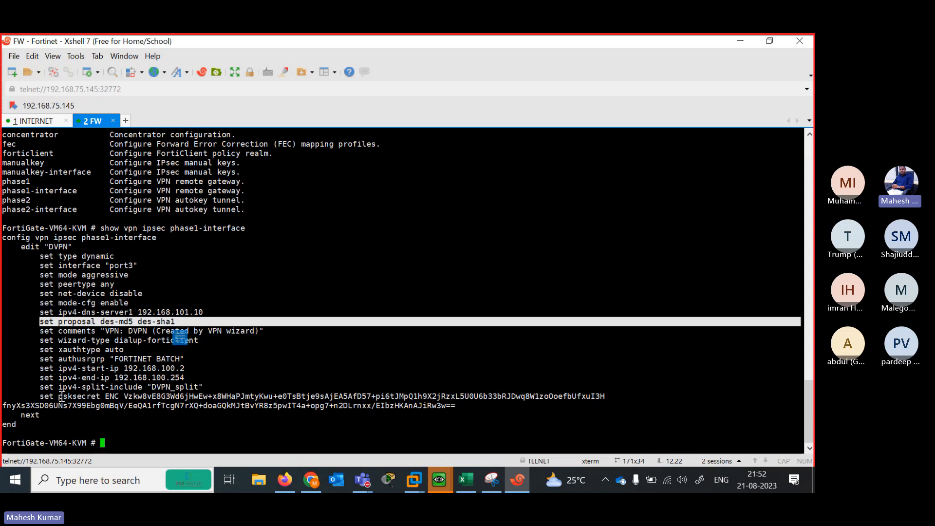
{"action": "key", "text": "Up"}
{"action": "key", "text": "Left"}
{"action": "key", "text": "Left"}
{"action": "key", "text": "Left"}
{"action": "key", "text": "Left"}
{"action": "key", "text": "Left"}
{"action": "key", "text": "Left"}
{"action": "key", "text": "Left"}
{"action": "key", "text": "Left"}
{"action": "key", "text": "Left"}
{"action": "key", "text": "Left"}
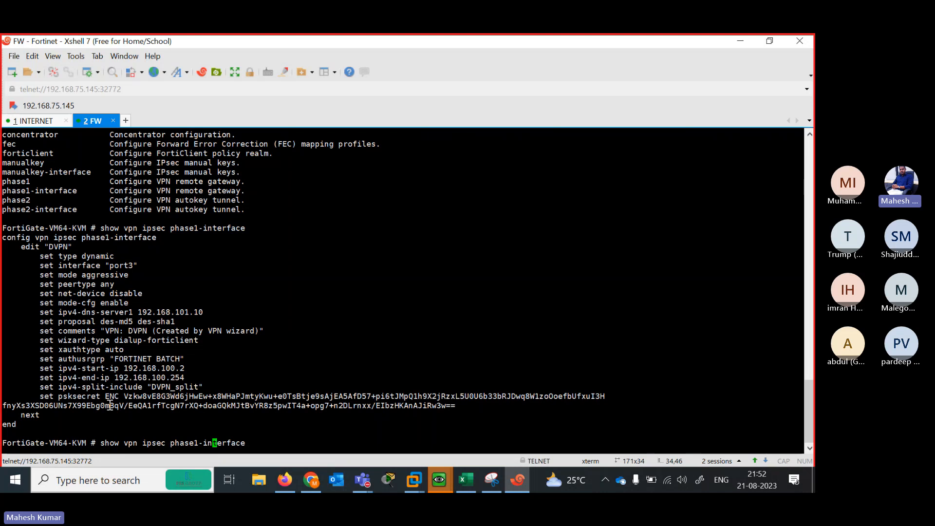
{"action": "key", "text": "Left"}
{"action": "key", "text": "BackSpace"}
{"action": "type", "text": "2"}
{"action": "key", "text": "Return"}
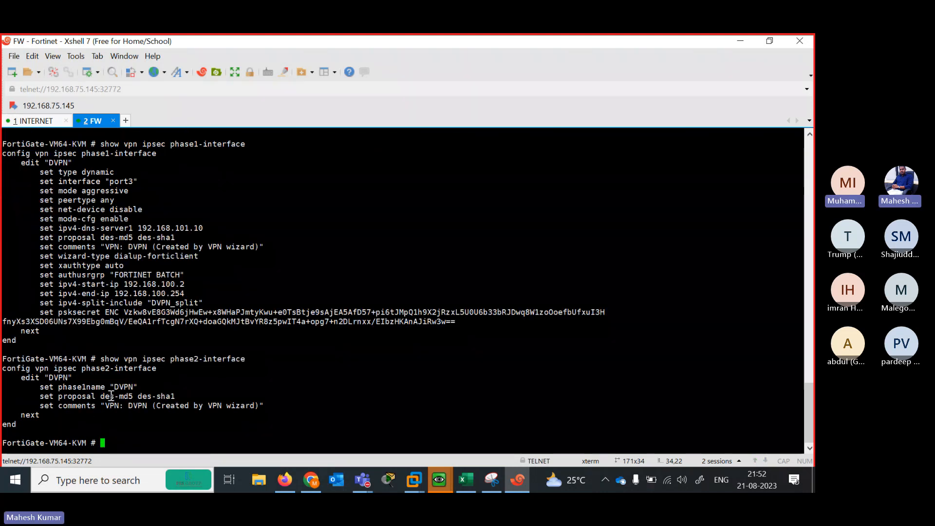
Highlight the phase2 'set proposal des-md5 des-sha1' line and restore the Xshell window
{"action": "left_click_drag", "start_coordinate": [111, 393], "coordinate": [174, 396]}
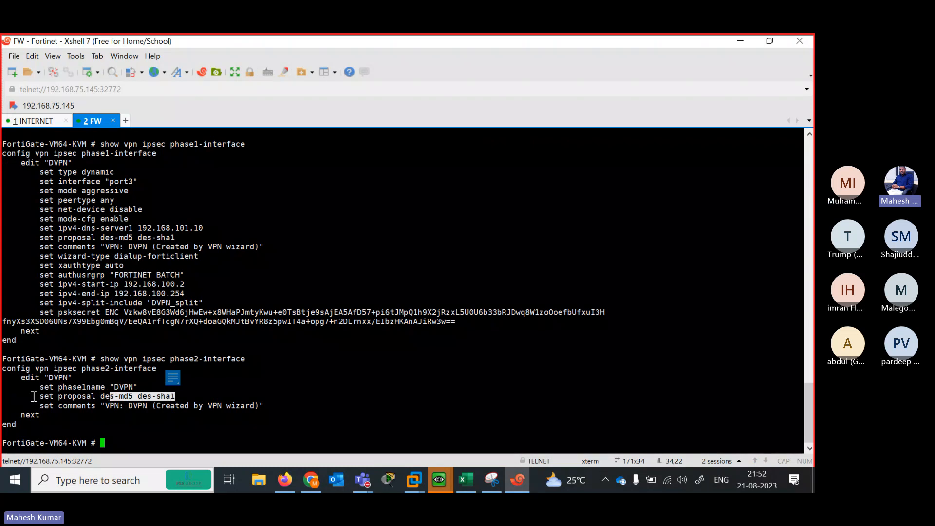
{"action": "left_click_drag", "start_coordinate": [35, 395], "coordinate": [177, 394]}
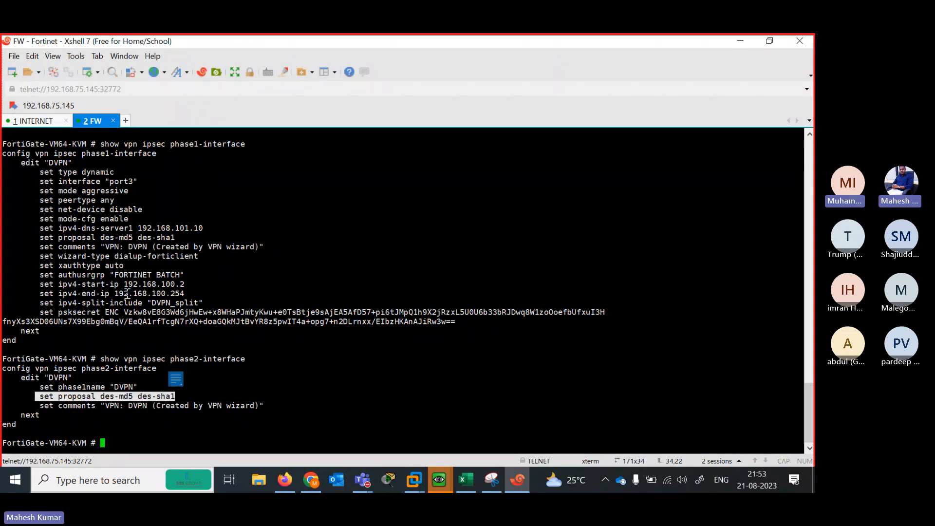
{"action": "left_click", "coordinate": [769, 41]}
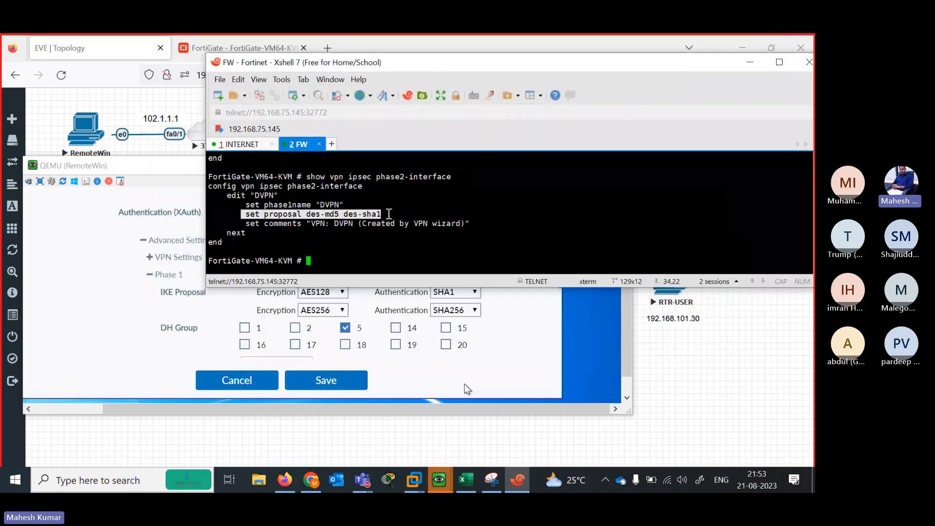
Set FortiClient's first Phase 1 proposal to DES encryption with MD5 authentication
{"action": "left_click", "coordinate": [465, 388]}
{"action": "left_click", "coordinate": [341, 292]}
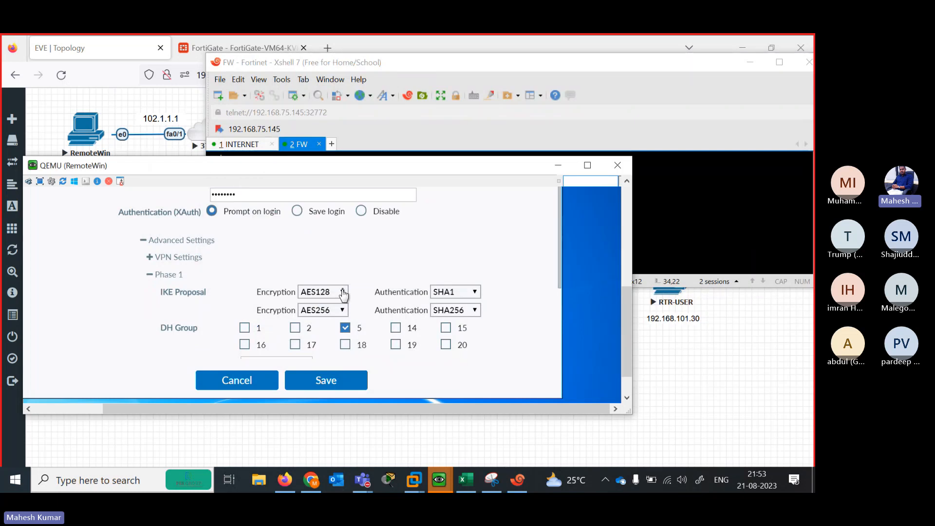
{"action": "left_click", "coordinate": [330, 304]}
{"action": "left_click", "coordinate": [468, 295]}
{"action": "left_click", "coordinate": [450, 303]}
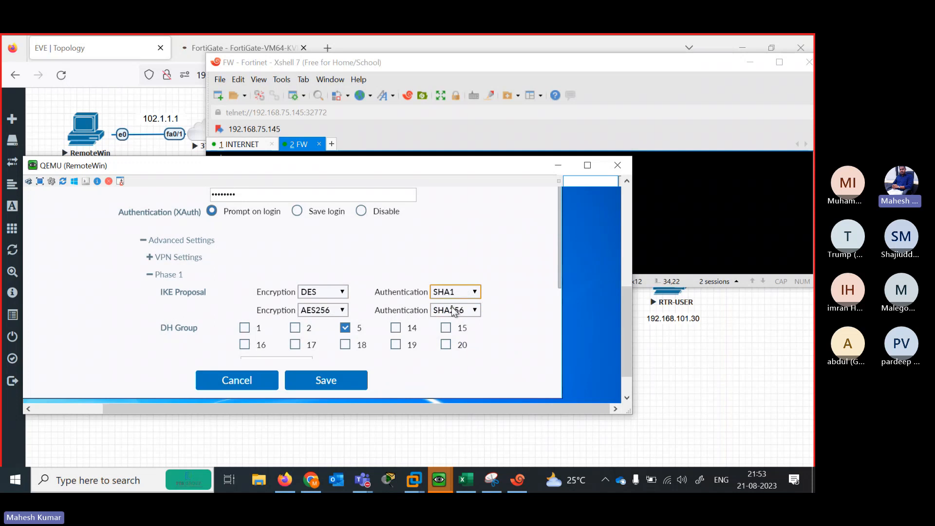
Set the second Phase 1 proposal to DES with SHA1, checking it against the FortiGate output
{"action": "left_click", "coordinate": [341, 311]}
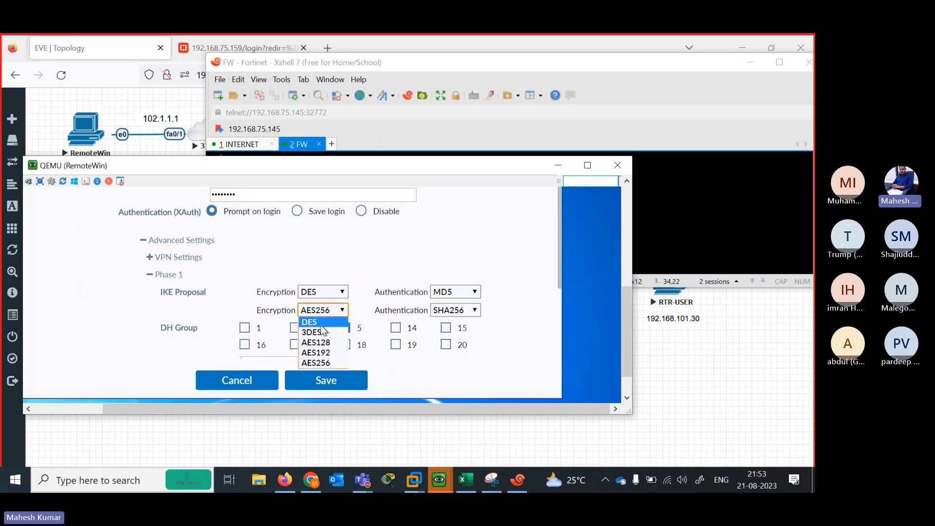
{"action": "left_click", "coordinate": [326, 322]}
{"action": "left_click", "coordinate": [468, 311]}
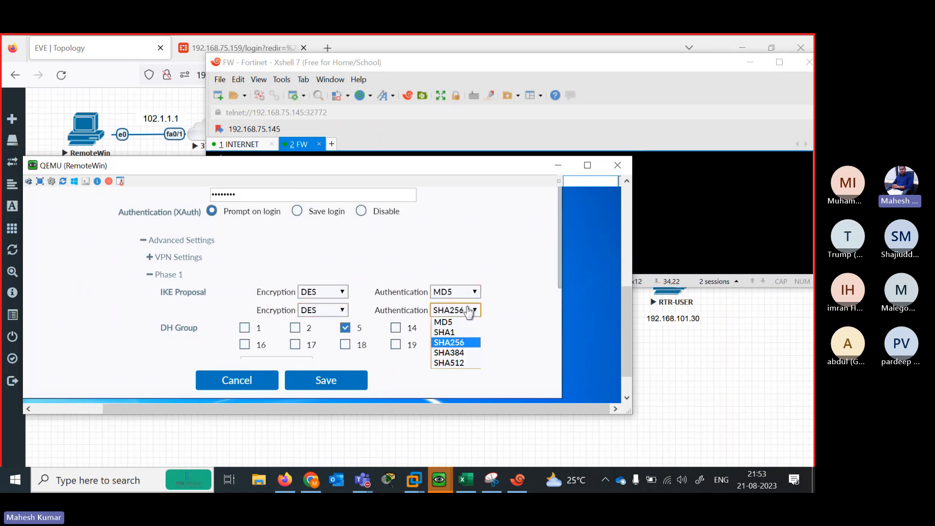
{"action": "left_click", "coordinate": [444, 332]}
{"action": "right_click", "coordinate": [658, 194]}
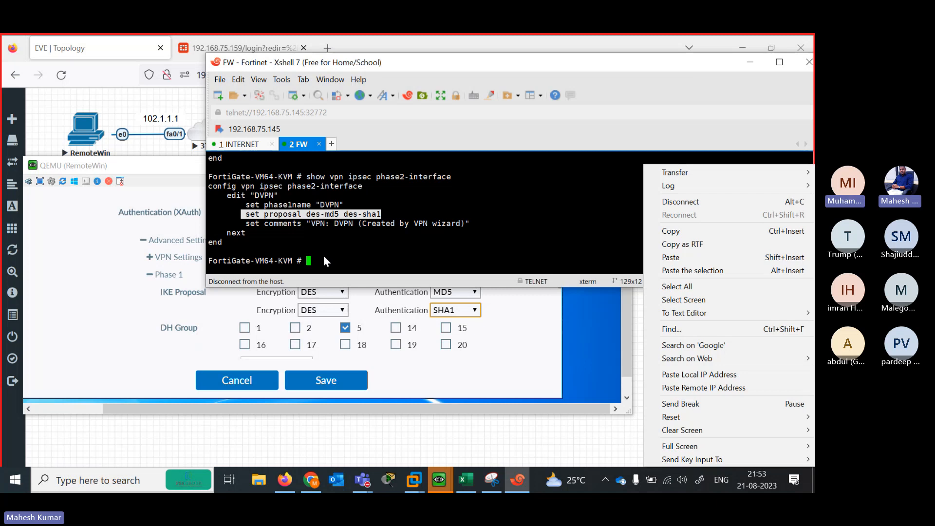
{"action": "left_click", "coordinate": [609, 311]}
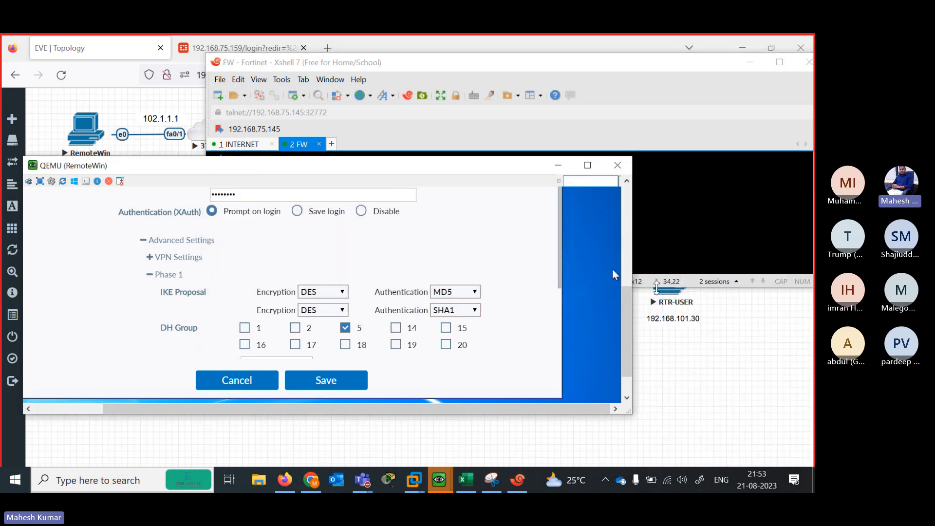
{"action": "left_click_drag", "start_coordinate": [626, 323], "coordinate": [619, 356]}
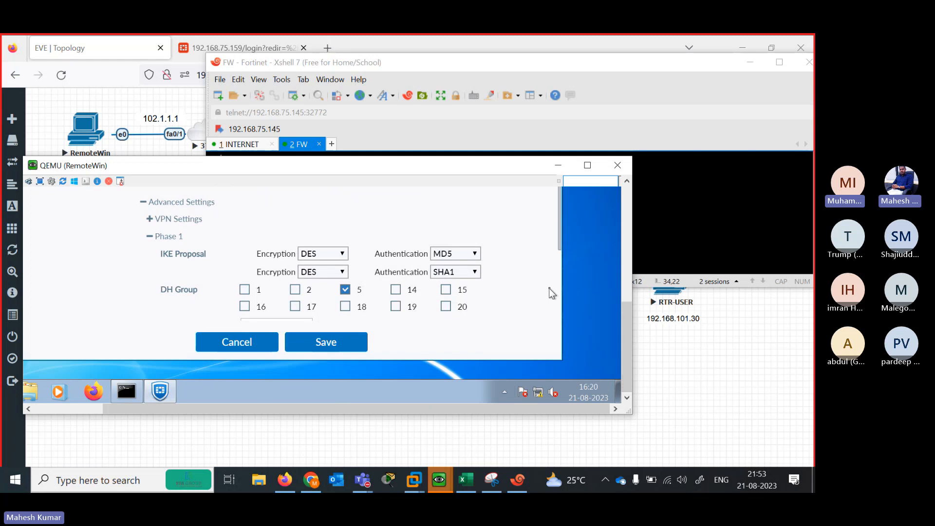
{"action": "left_click_drag", "start_coordinate": [559, 249], "coordinate": [558, 295]}
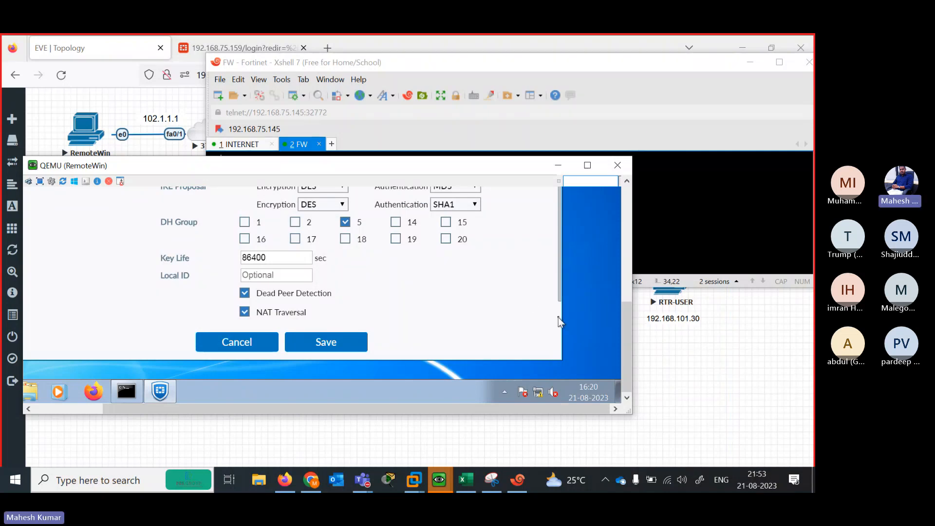
Expand Phase 2 and set its first proposal to DES encryption with MD5 authentication
{"action": "scroll", "coordinate": [560, 317], "scroll_direction": "down", "scroll_amount": 1}
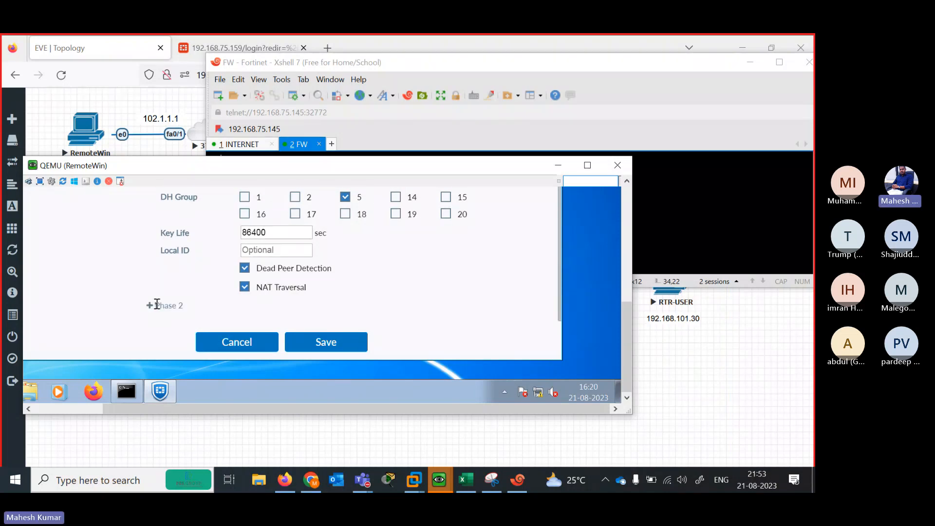
{"action": "left_click", "coordinate": [150, 305]}
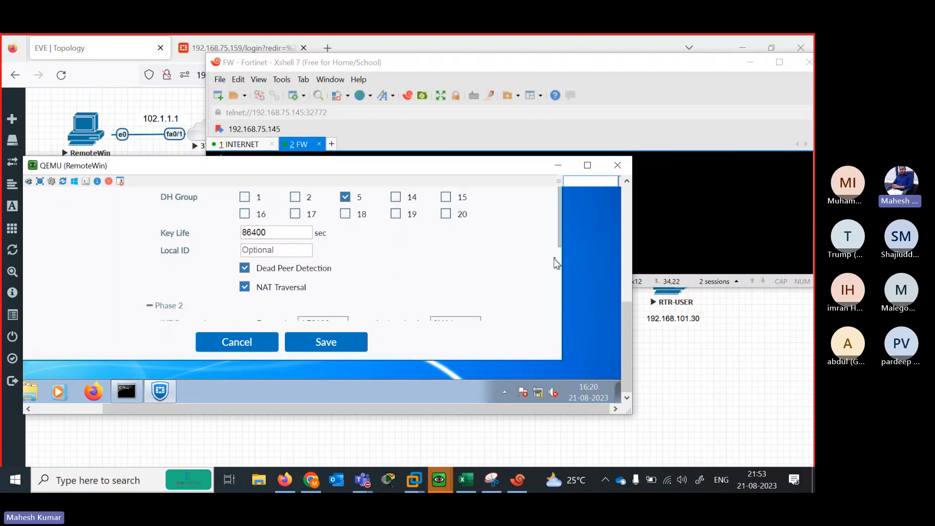
{"action": "scroll", "coordinate": [561, 248], "scroll_direction": "down", "scroll_amount": 2}
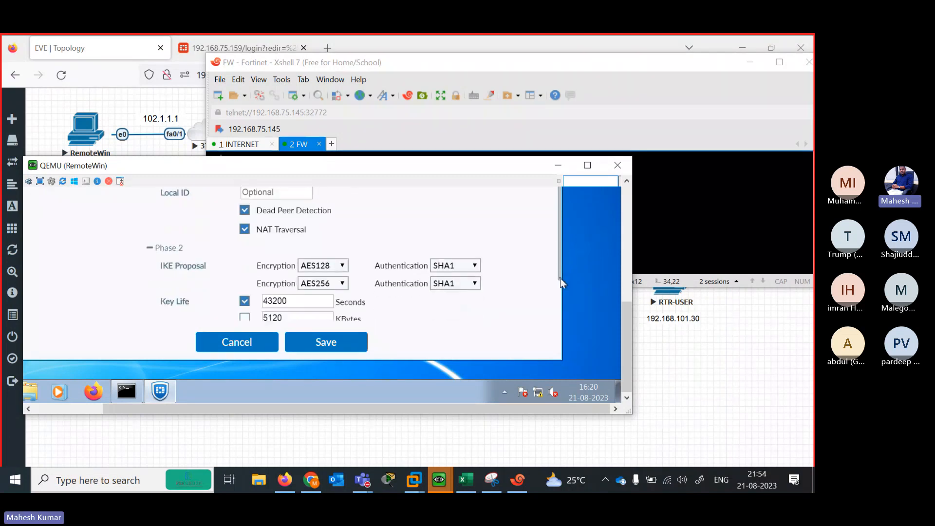
{"action": "left_click", "coordinate": [343, 263]}
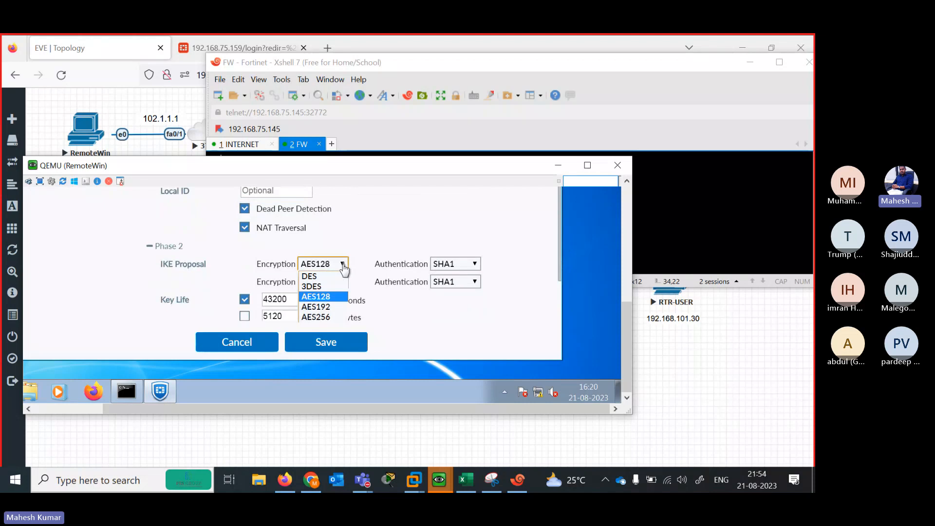
{"action": "left_click", "coordinate": [331, 274]}
{"action": "left_click", "coordinate": [475, 263]}
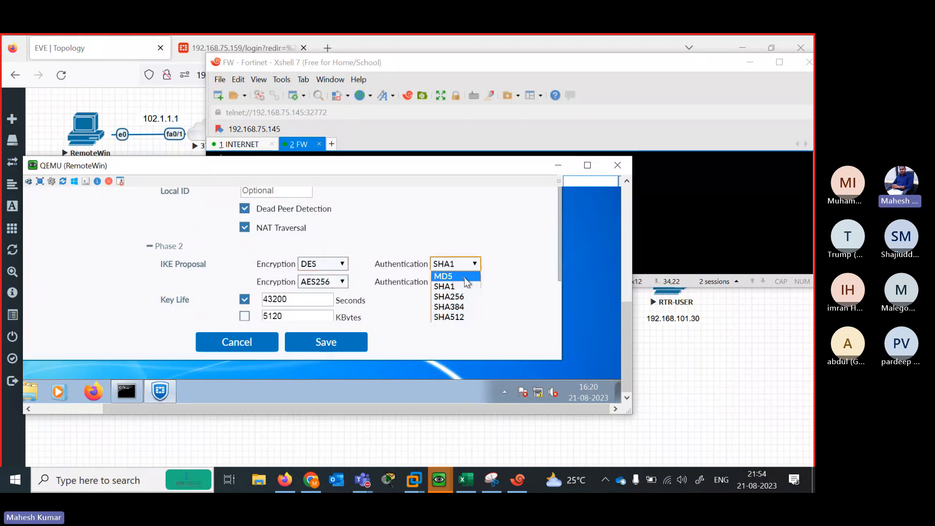
{"action": "left_click", "coordinate": [449, 282]}
Set the second Phase 2 encryption to DES, giving DES-SHA1, and return to the topology
{"action": "left_click", "coordinate": [342, 281]}
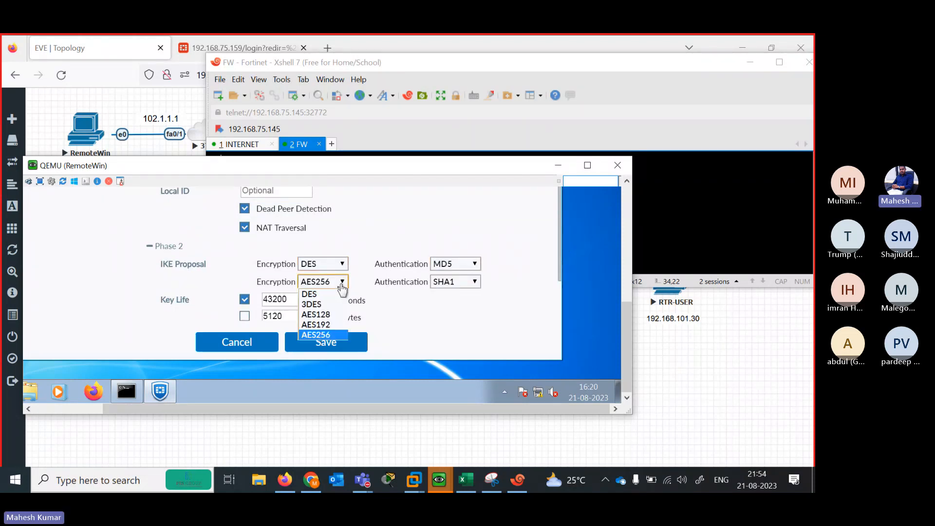
{"action": "left_click", "coordinate": [312, 295]}
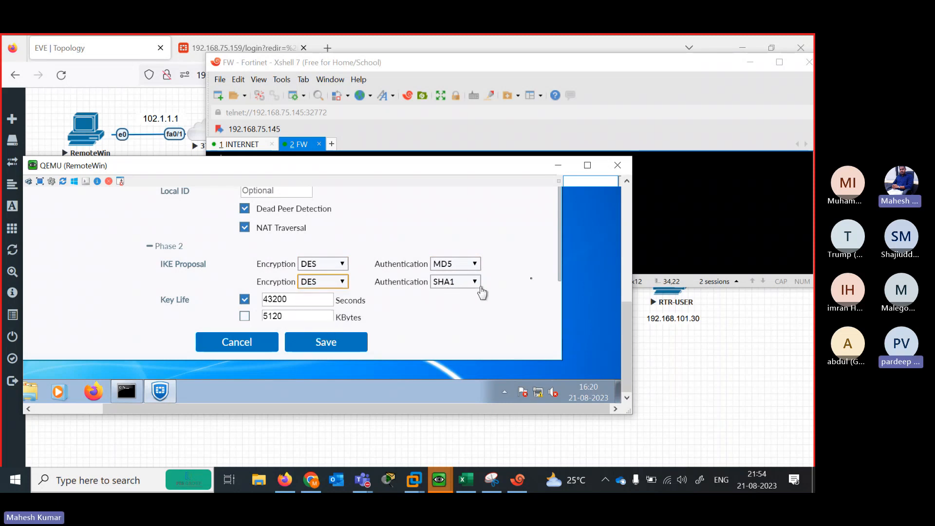
{"action": "left_click_drag", "start_coordinate": [448, 168], "coordinate": [513, 243]}
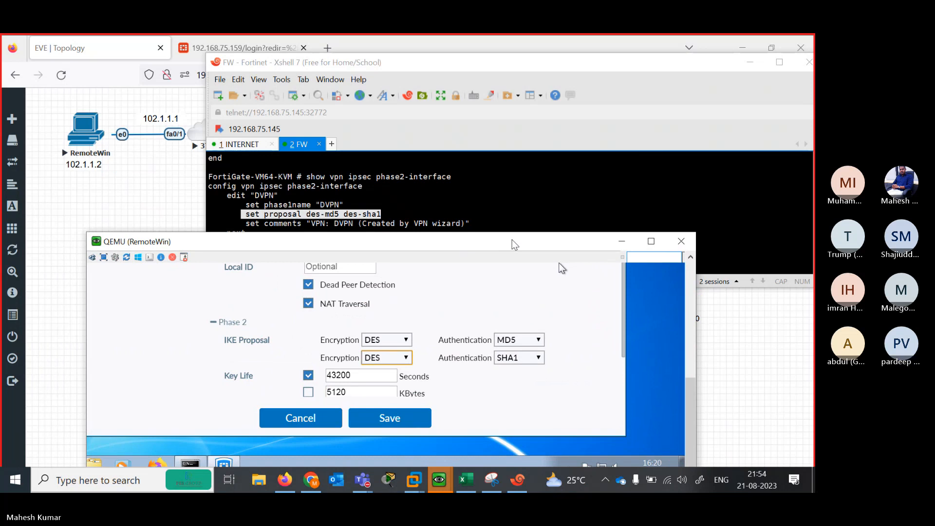
{"action": "left_click", "coordinate": [168, 199]}
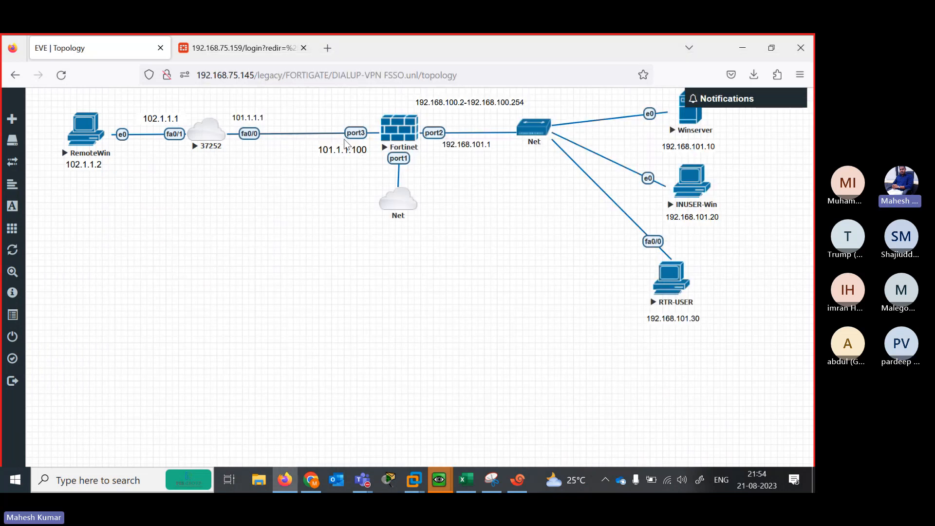
Move the 101.1.1.100 label above the port3 link, nudging the 192.168.101.1 label too
{"action": "left_click_drag", "start_coordinate": [343, 153], "coordinate": [343, 116]}
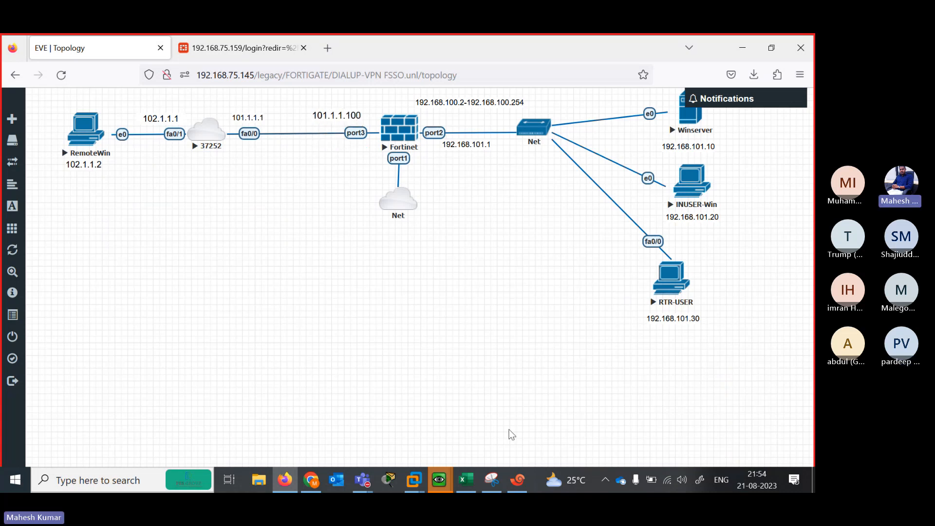
{"action": "mouse_move", "coordinate": [441, 480]}
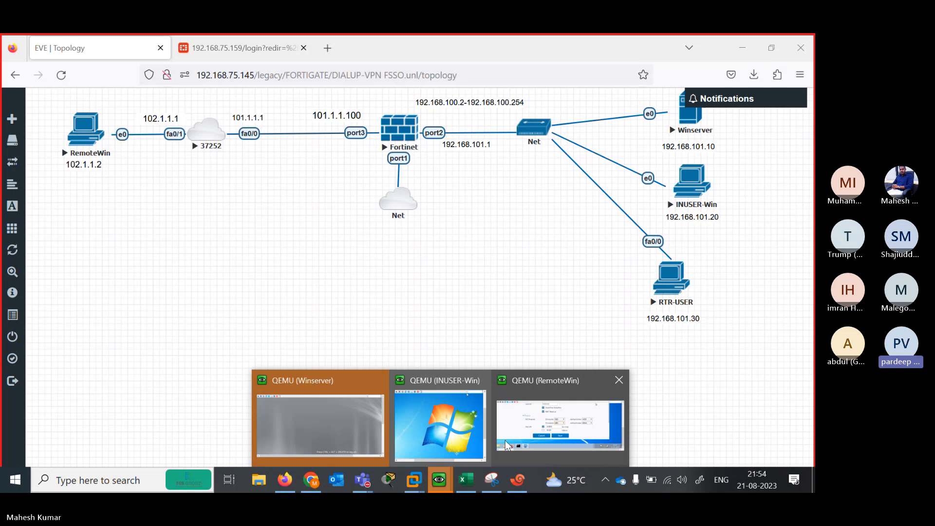
{"action": "left_click", "coordinate": [530, 429]}
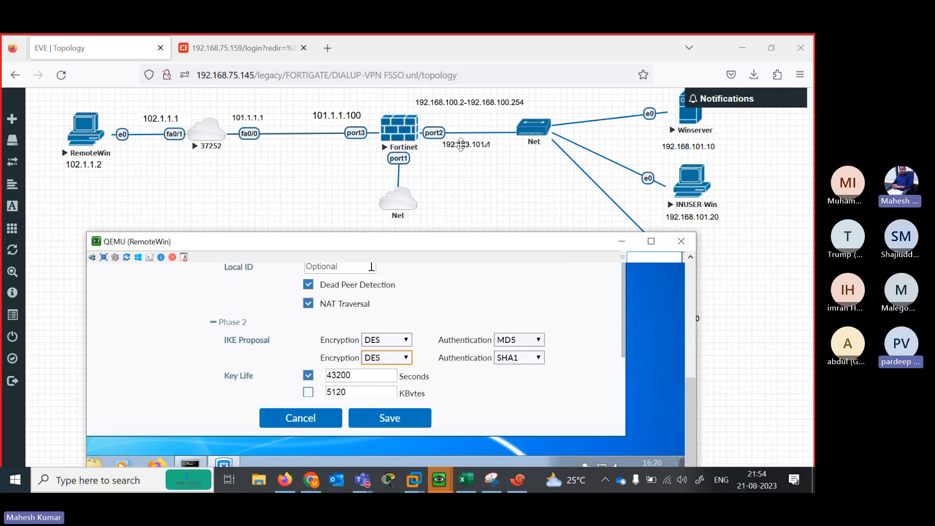
{"action": "left_click_drag", "start_coordinate": [461, 144], "coordinate": [456, 143]}
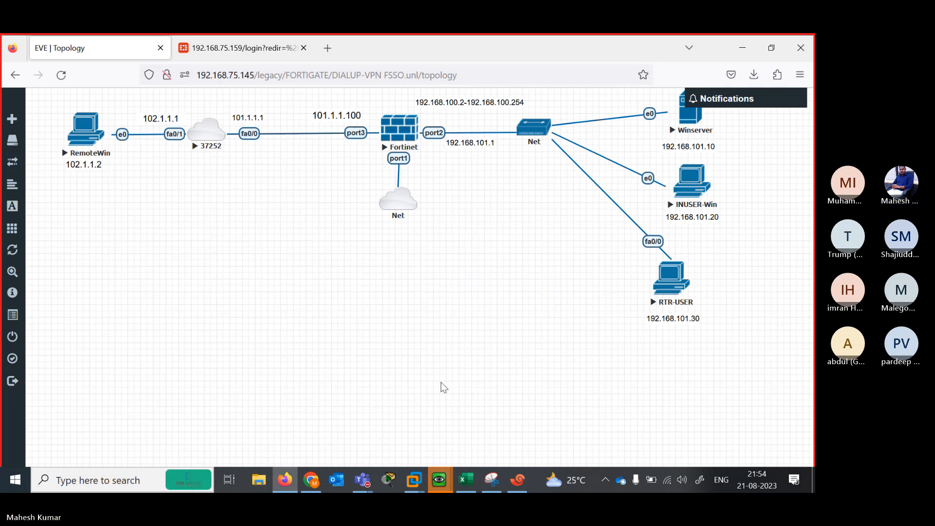
{"action": "mouse_move", "coordinate": [453, 475]}
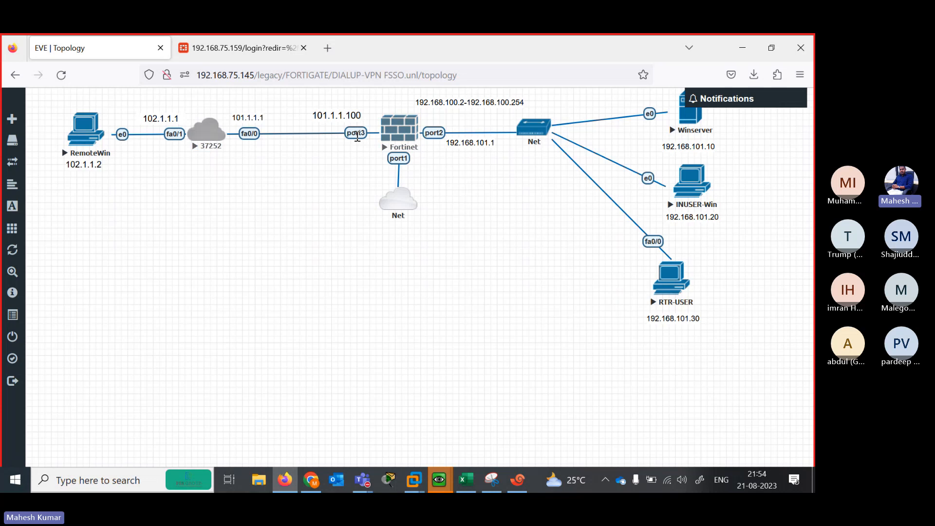
{"action": "left_click_drag", "start_coordinate": [335, 115], "coordinate": [329, 155]}
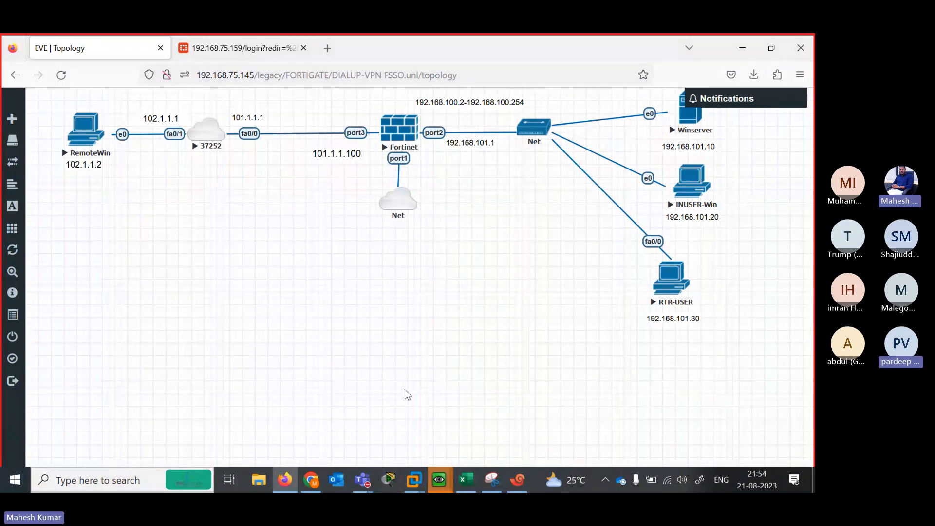
{"action": "left_click_drag", "start_coordinate": [331, 153], "coordinate": [326, 116]}
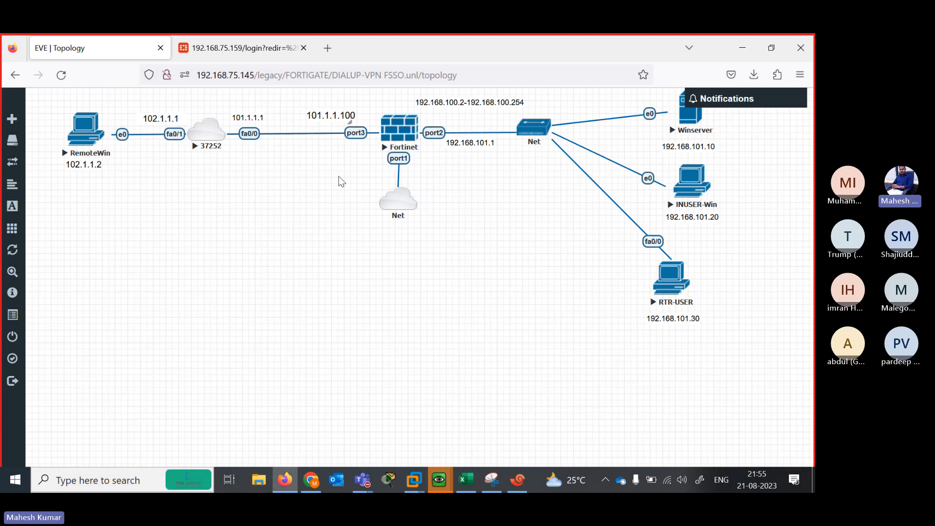
Bring the RemoteWin FortiClient settings forward and save the DVPN IPsec connection
{"action": "mouse_move", "coordinate": [446, 485]}
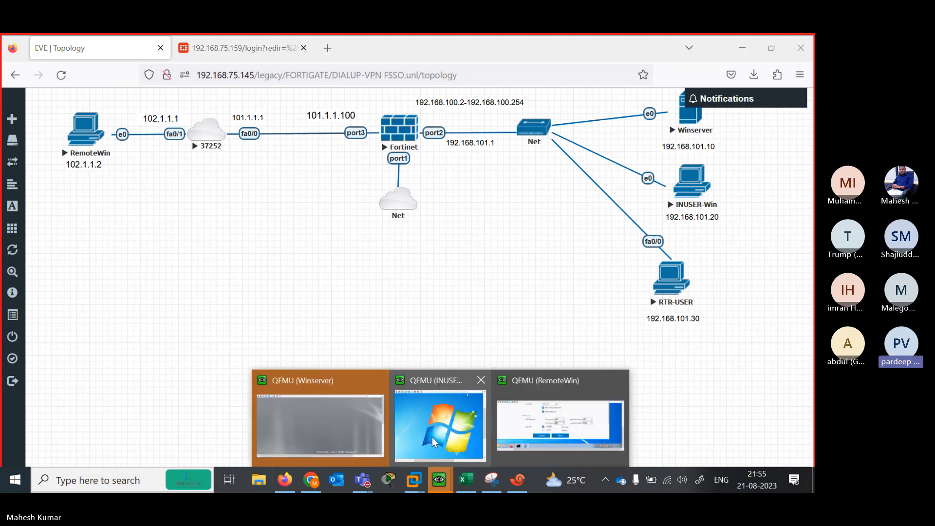
{"action": "left_click", "coordinate": [540, 418]}
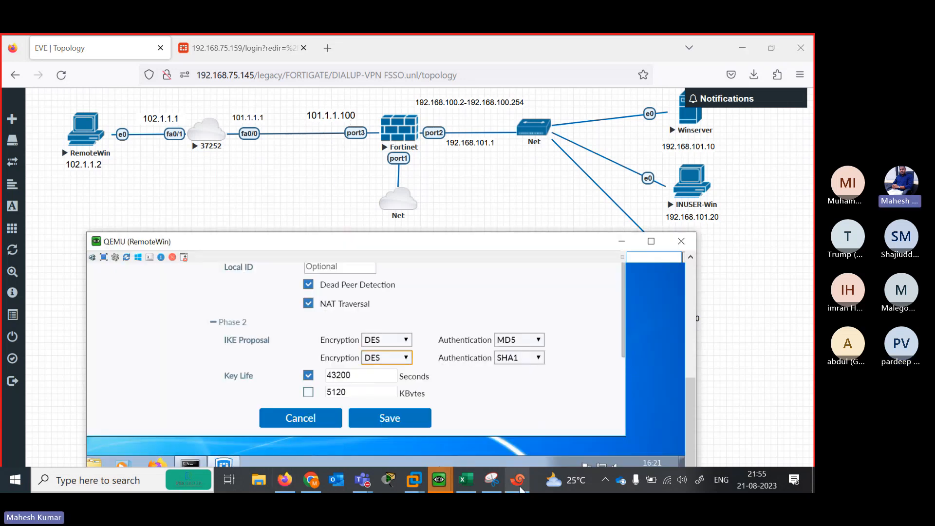
{"action": "left_click", "coordinate": [517, 480]}
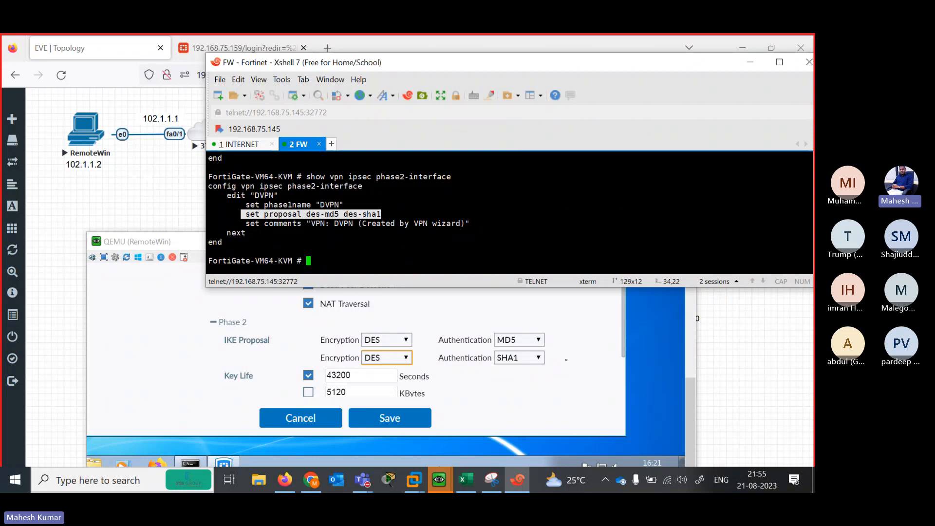
{"action": "left_click", "coordinate": [600, 377]}
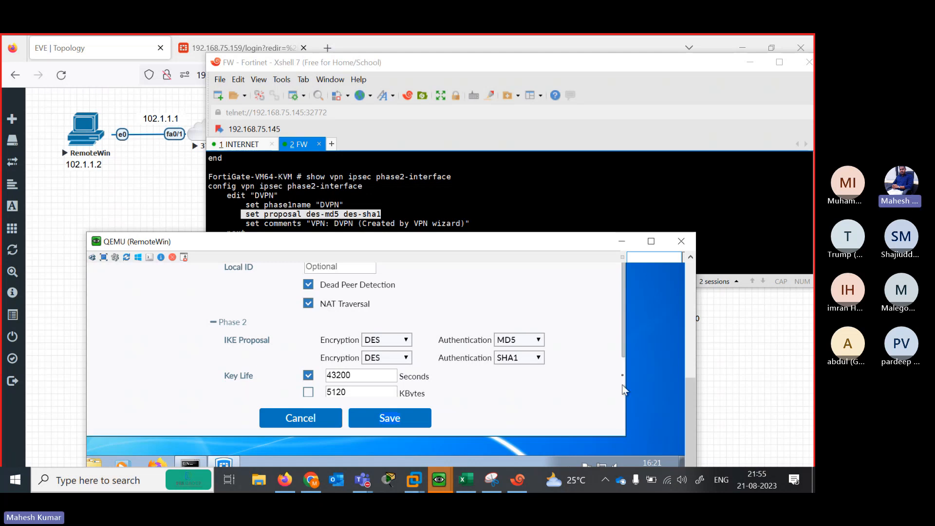
{"action": "left_click_drag", "start_coordinate": [624, 354], "coordinate": [622, 407]}
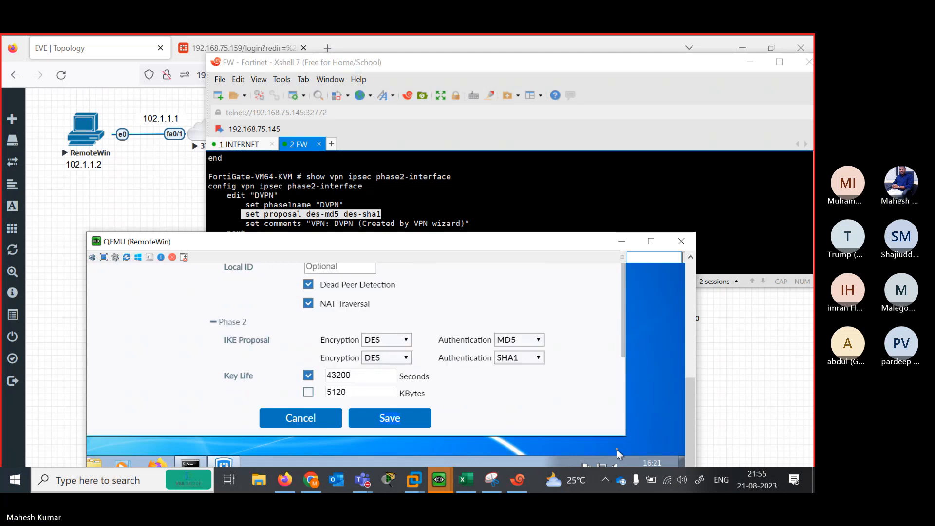
{"action": "left_click", "coordinate": [403, 419]}
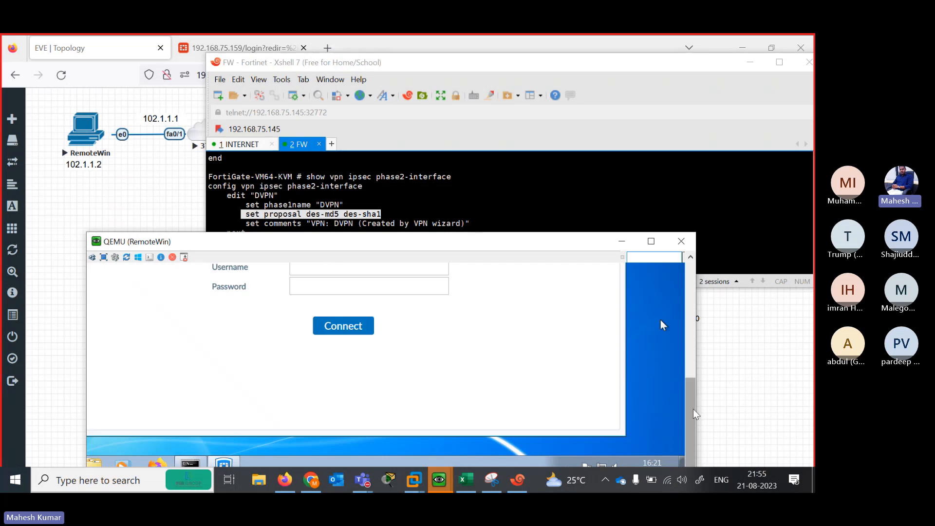
Sign in to DVPN with the VPN username and password, then scroll to the Connected status
{"action": "left_click_drag", "start_coordinate": [690, 411], "coordinate": [689, 362]}
{"action": "left_click", "coordinate": [355, 408]}
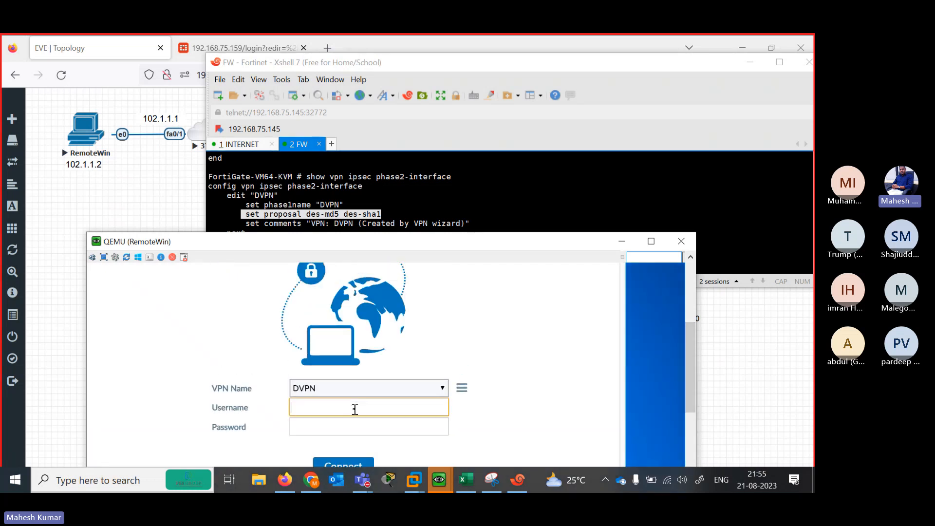
{"action": "type", "text": "irfan"}
{"action": "key", "text": "Tab"}
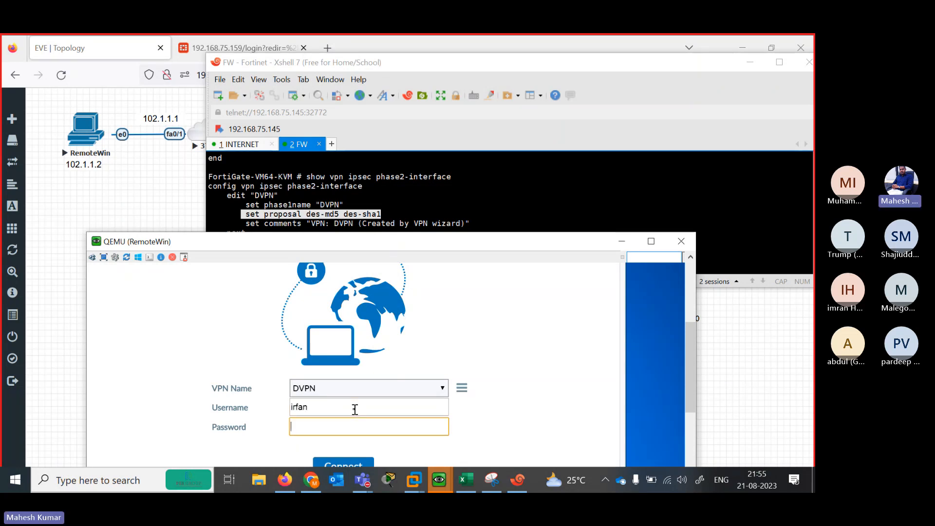
{"action": "type", "text": "123"}
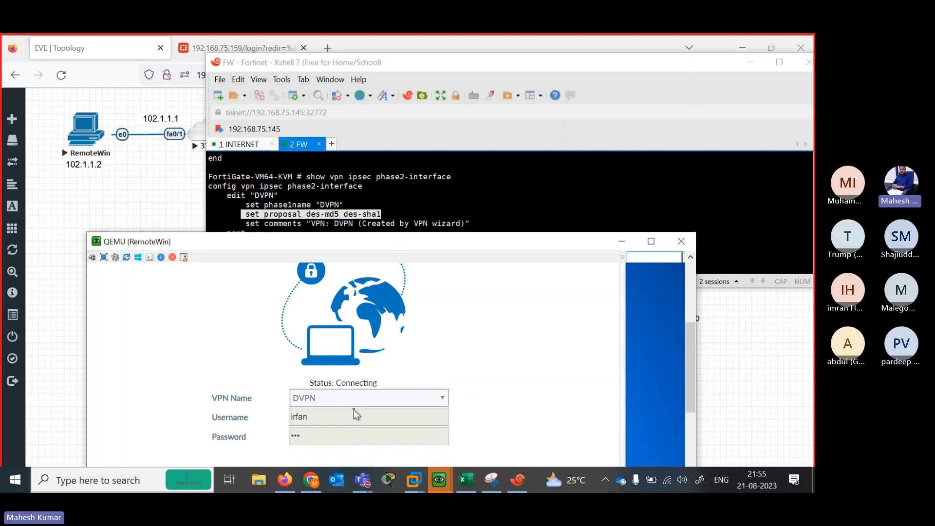
{"action": "key", "text": "Return"}
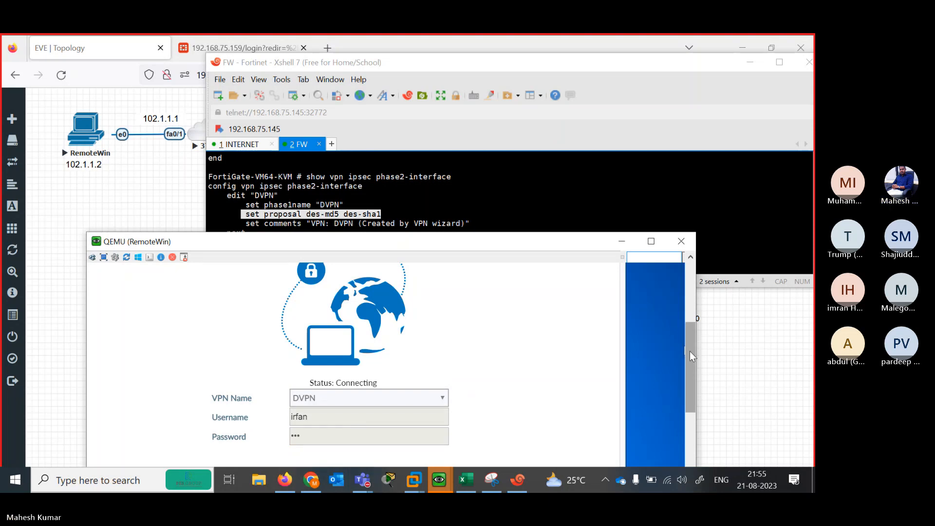
{"action": "left_click_drag", "start_coordinate": [690, 352], "coordinate": [674, 380]}
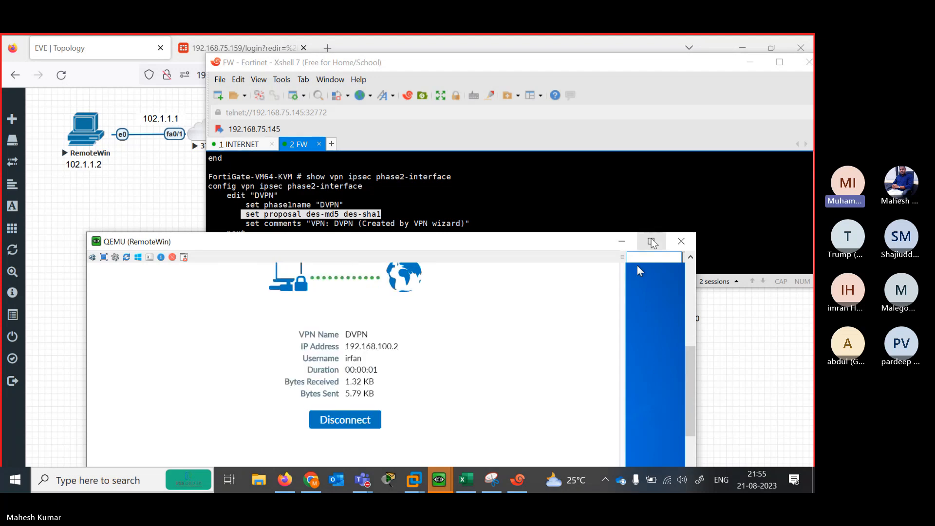
{"action": "left_click_drag", "start_coordinate": [689, 363], "coordinate": [688, 340]}
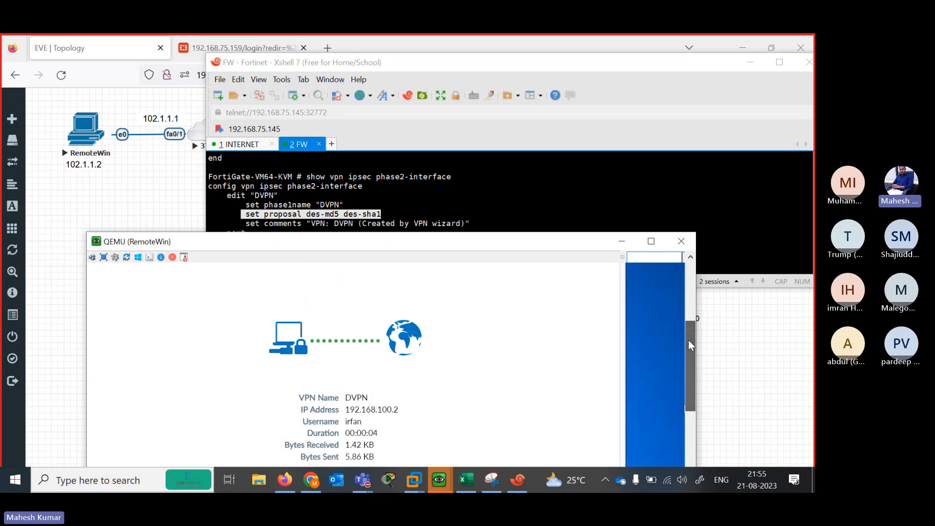
View RemoteWin full-size to highlight IP 192.168.100.2, then restore it and return to the topology
{"action": "left_click", "coordinate": [651, 241]}
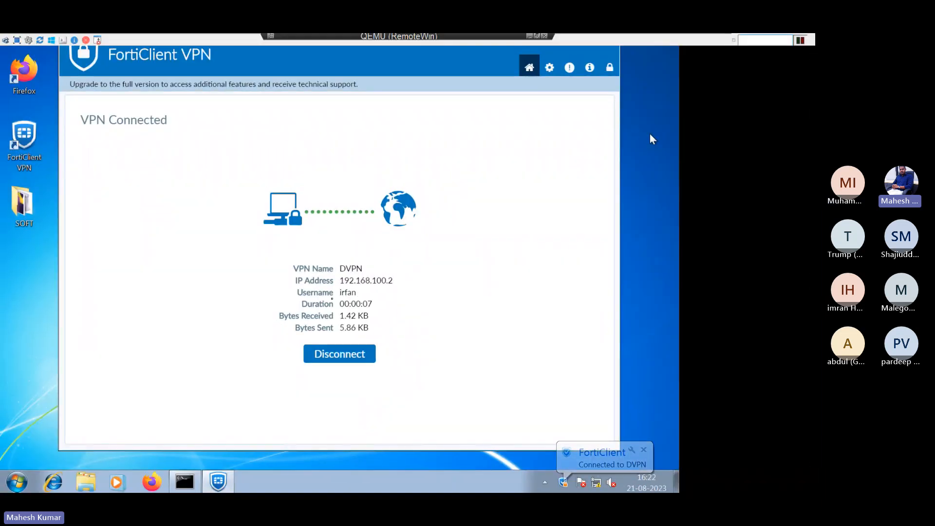
{"action": "left_click_drag", "start_coordinate": [346, 284], "coordinate": [392, 283]}
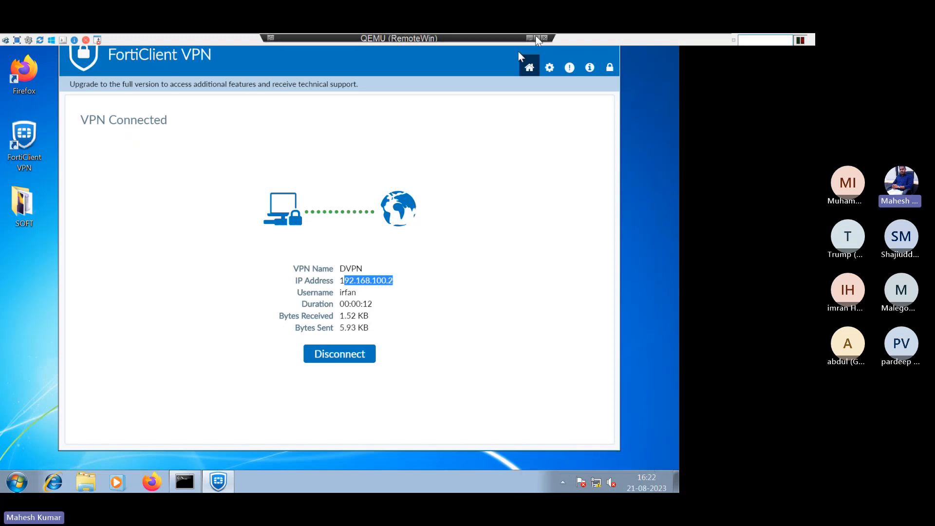
{"action": "left_click", "coordinate": [537, 36]}
{"action": "left_click", "coordinate": [153, 197]}
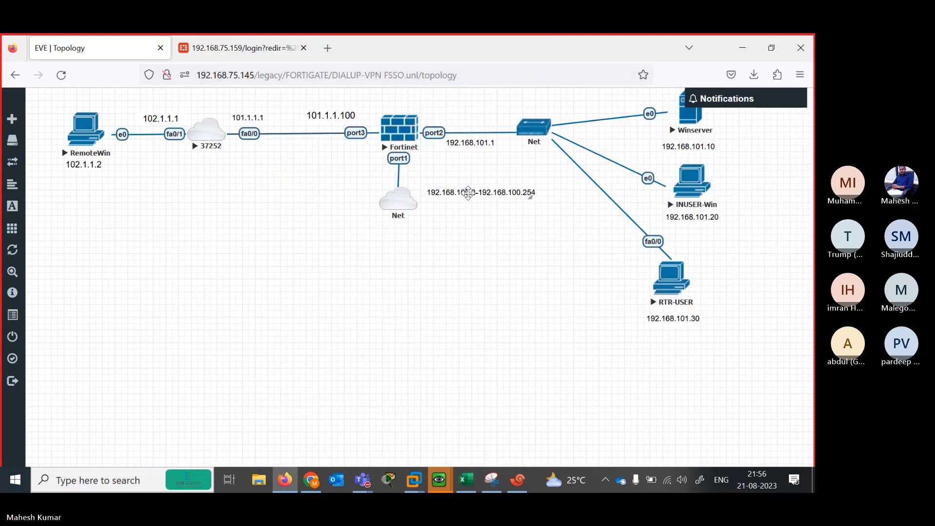
Rerun 'ping 192.168.101.10' in RemoteWin's command prompt, getting 4 of 4 replies
{"action": "left_click_drag", "start_coordinate": [467, 192], "coordinate": [468, 187]}
{"action": "mouse_move", "coordinate": [440, 484]}
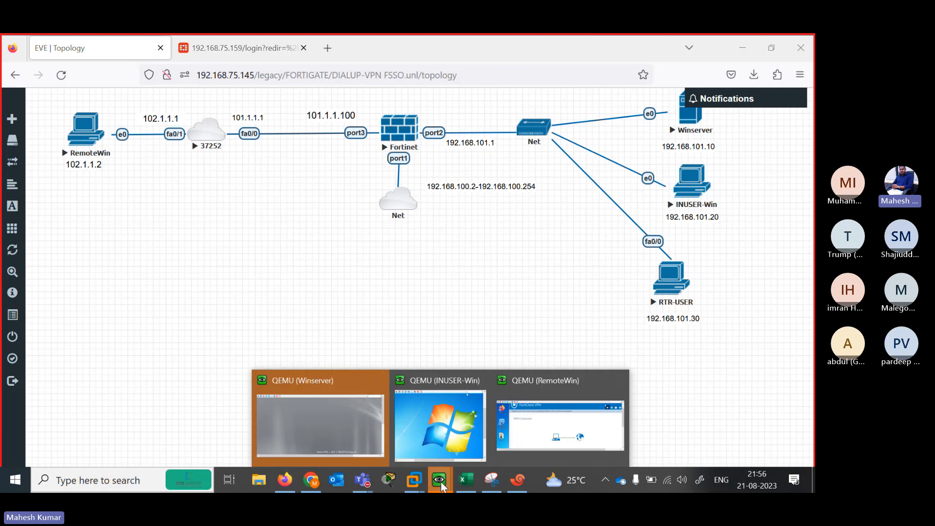
{"action": "left_click", "coordinate": [542, 432]}
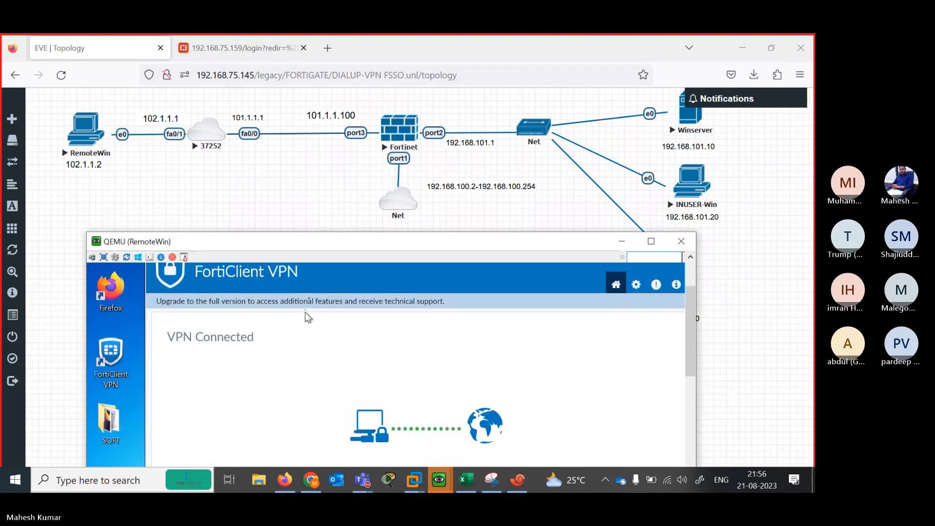
{"action": "left_click_drag", "start_coordinate": [308, 244], "coordinate": [282, 153]}
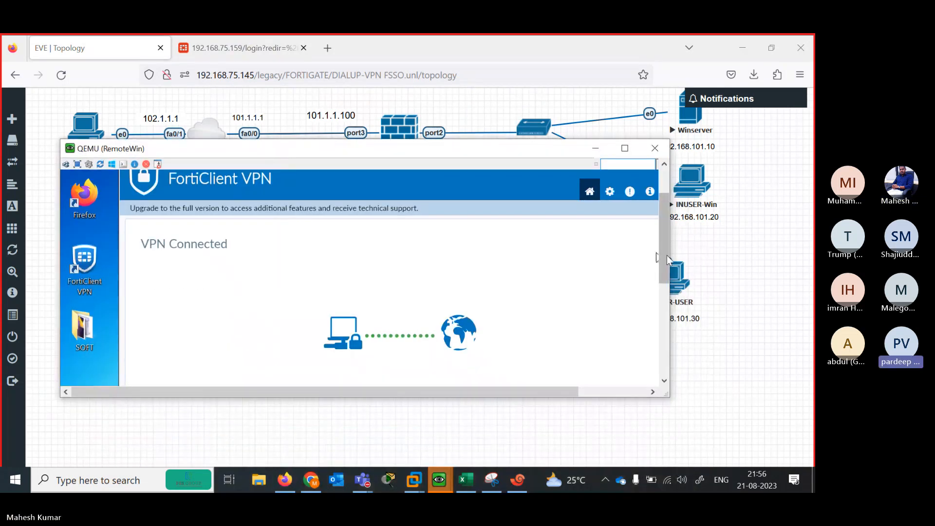
{"action": "left_click_drag", "start_coordinate": [663, 276], "coordinate": [662, 368]}
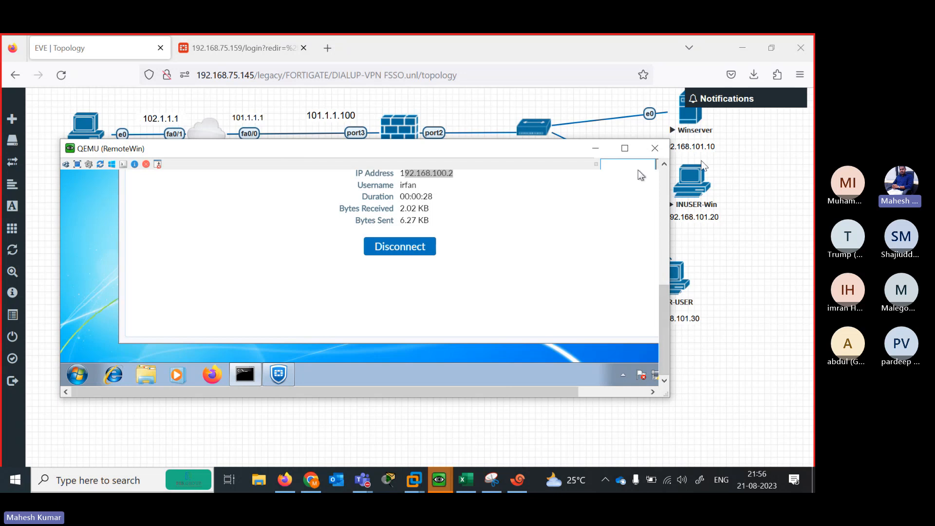
{"action": "left_click_drag", "start_coordinate": [662, 320], "coordinate": [653, 210]}
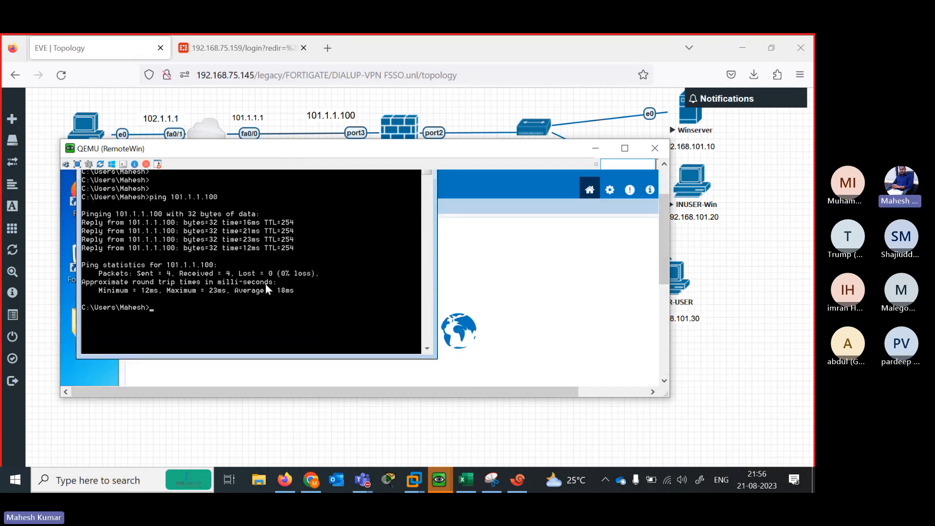
{"action": "key", "text": "Up"}
{"action": "key", "text": "Up"}
{"action": "key", "text": "Return"}
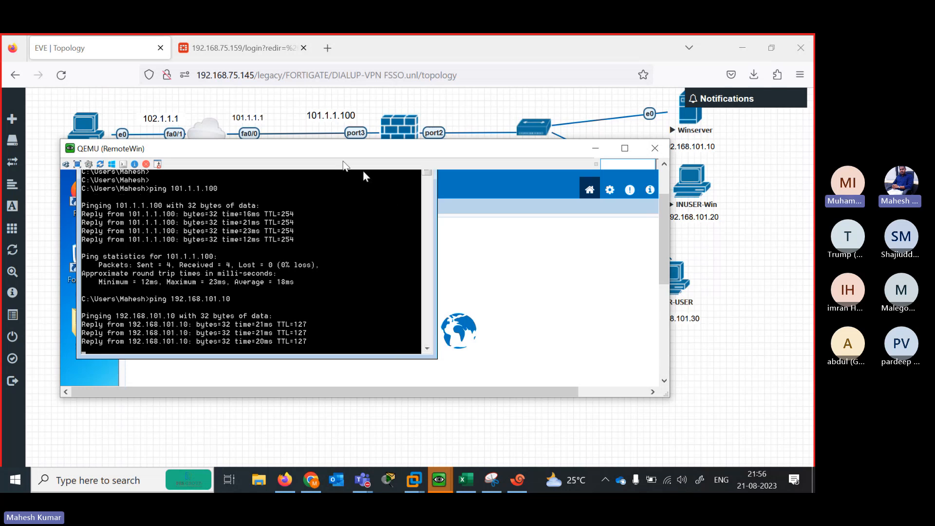
Enter 'show ?' at the FortiGate prompt after correcting several mistyped arguments
{"action": "left_click", "coordinate": [519, 476]}
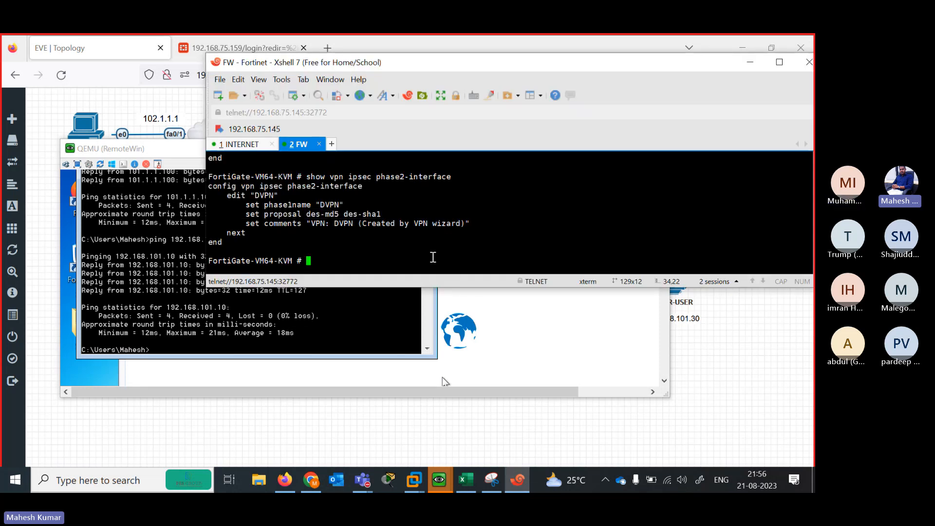
{"action": "type", "text": "show videofilter"}
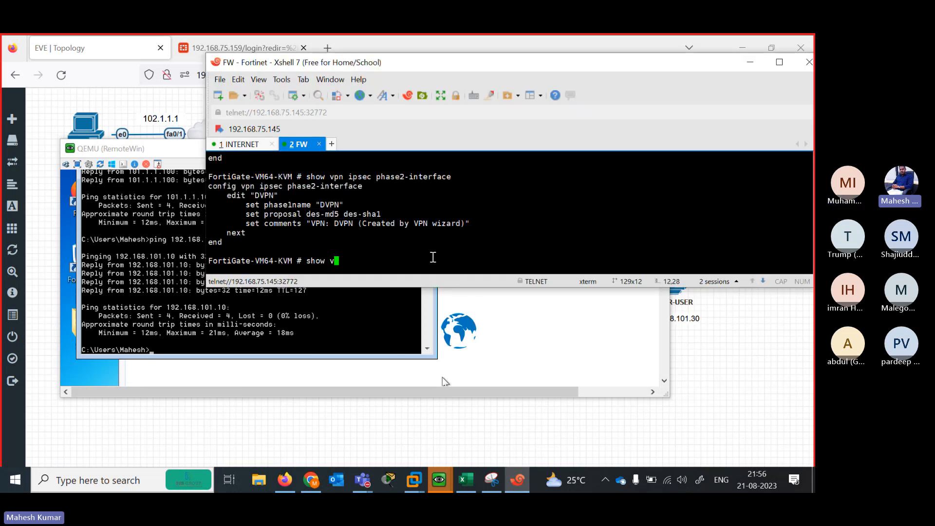
{"action": "key", "text": "BackSpace"}
{"action": "key", "text": "BackSpace"}
{"action": "key", "text": "BackSpace"}
{"action": "key", "text": "BackSpace"}
{"action": "key", "text": "BackSpace"}
{"action": "key", "text": "BackSpace"}
{"action": "key", "text": "BackSpace"}
{"action": "key", "text": "BackSpace"}
{"action": "key", "text": "BackSpace"}
{"action": "key", "text": "BackSpace"}
{"action": "key", "text": "BackSpace"}
{"action": "type", "text": "vpn tu"}
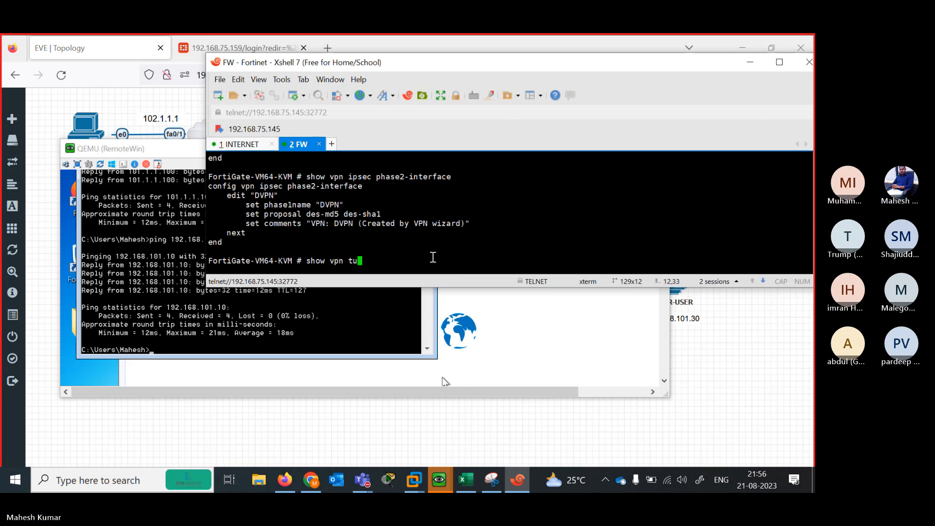
{"action": "key", "text": "BackSpace"}
{"action": "key", "text": "BackSpace"}
{"action": "key", "text": "BackSpace"}
{"action": "key", "text": "BackSpace"}
{"action": "key", "text": "BackSpace"}
{"action": "key", "text": "BackSpace"}
{"action": "key", "text": "BackSpace"}
{"action": "type", "text": "how v"}
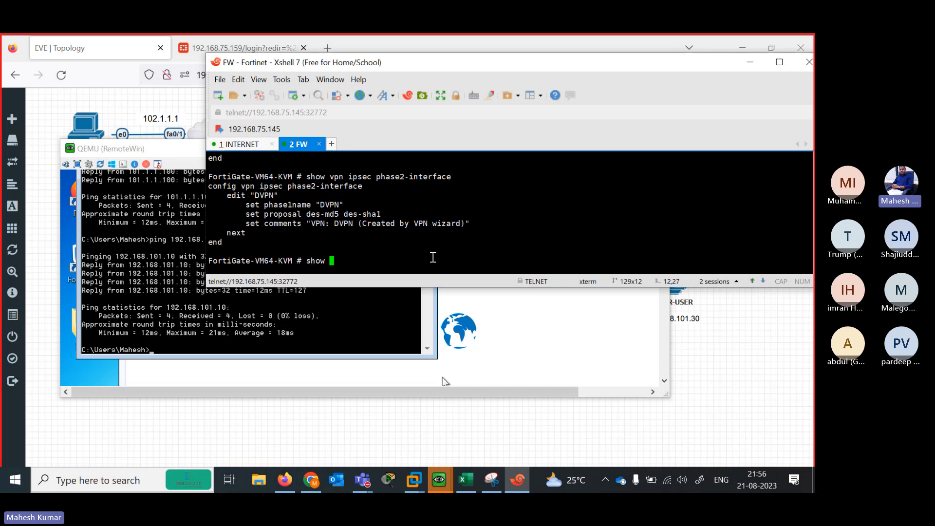
{"action": "key", "text": "BackSpace"}
{"action": "type", "text": "ip"}
{"action": "key", "text": "BackSpace"}
{"action": "key", "text": "BackSpace"}
{"action": "type", "text": "vpn "}
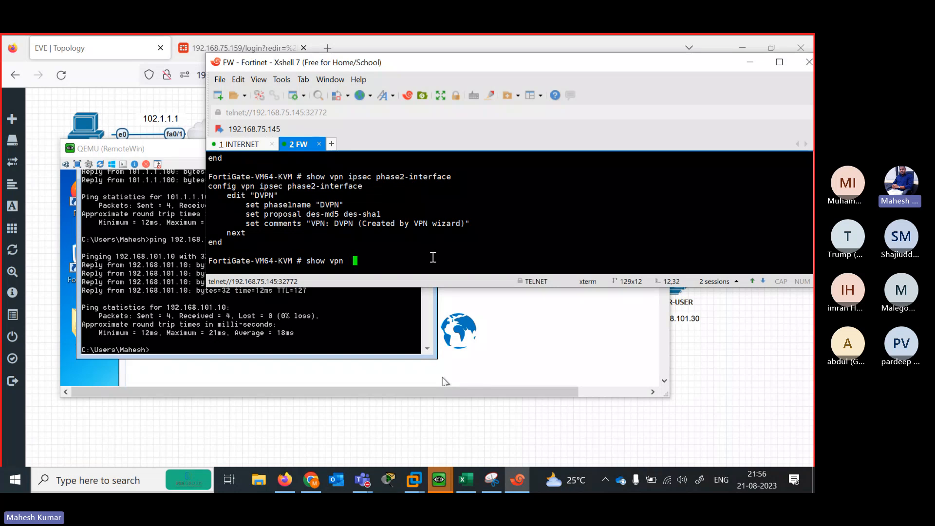
{"action": "type", "text": "ipsec tunn"}
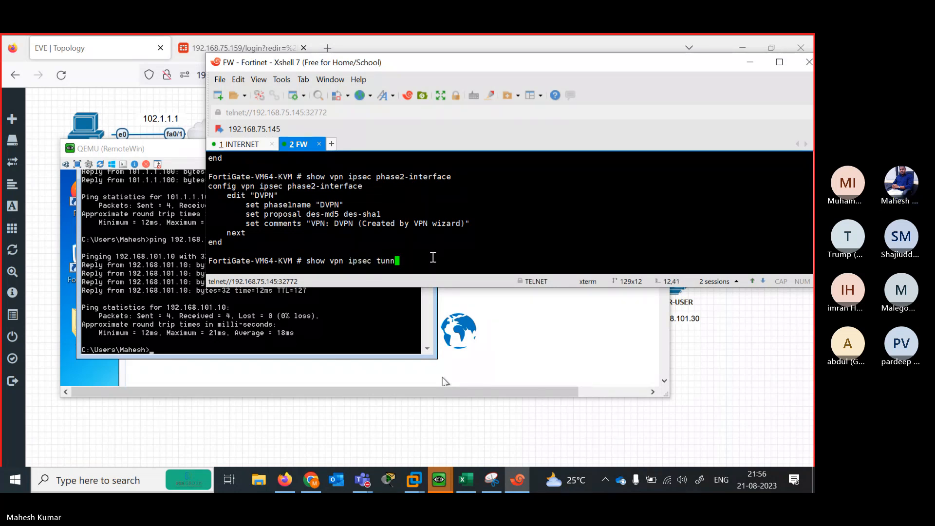
{"action": "key", "text": "BackSpace"}
{"action": "key", "text": "BackSpace"}
{"action": "key", "text": "BackSpace"}
{"action": "key", "text": "BackSpace"}
{"action": "key", "text": "BackSpace"}
{"action": "key", "text": "BackSpace"}
{"action": "key", "text": "BackSpace"}
{"action": "key", "text": "BackSpace"}
{"action": "key", "text": "BackSpace"}
{"action": "key", "text": "BackSpace"}
{"action": "key", "text": "BackSpace"}
{"action": "key", "text": "BackSpace"}
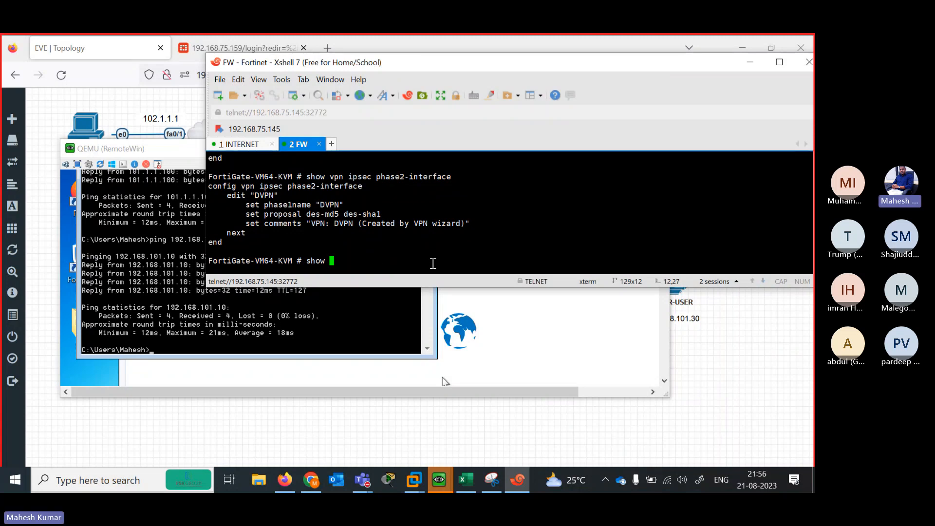
{"action": "type", "text": "?"}
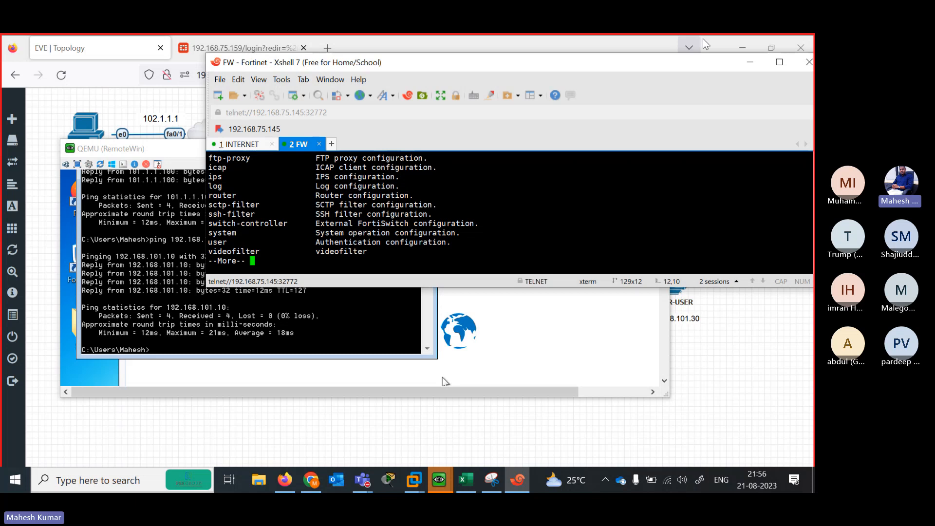
Maximize the Xshell window and page through the list of show configuration categories
{"action": "right_click", "coordinate": [740, 63]}
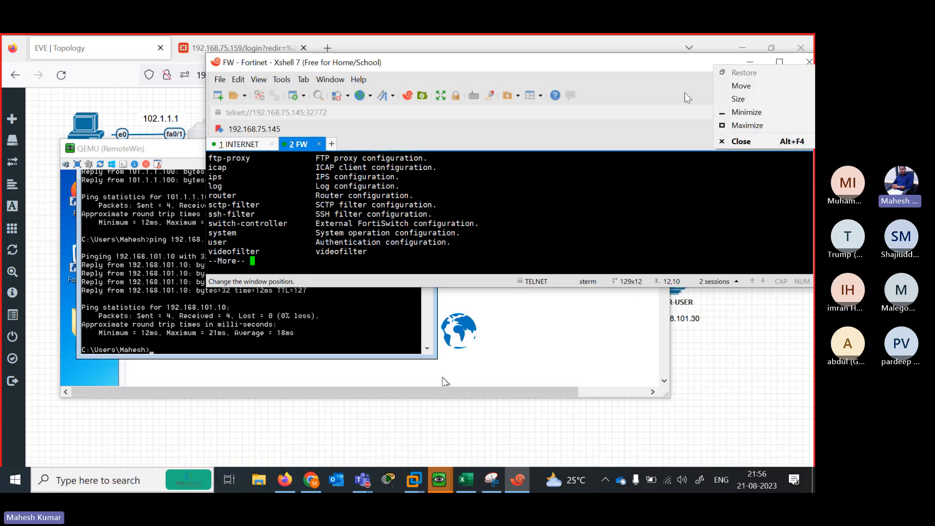
{"action": "key", "text": "Escape"}
{"action": "left_click", "coordinate": [778, 62]}
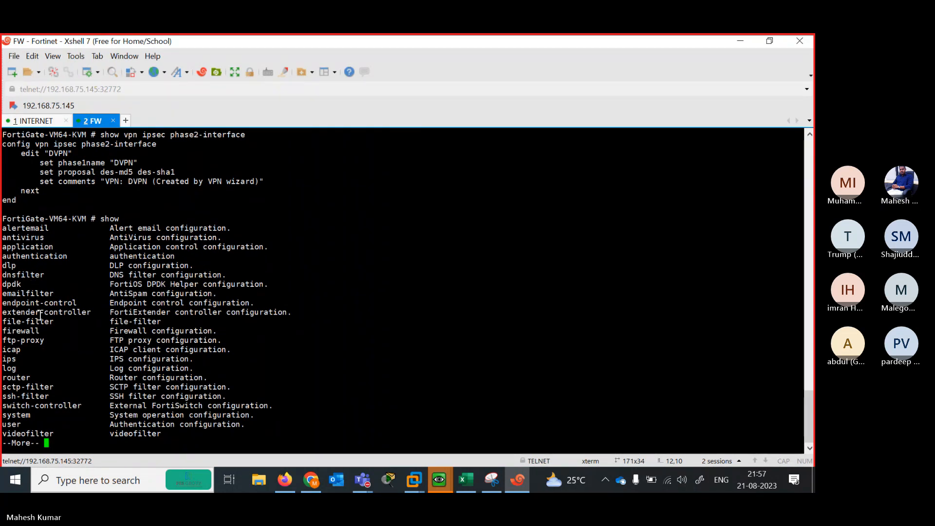
{"action": "key", "text": "space"}
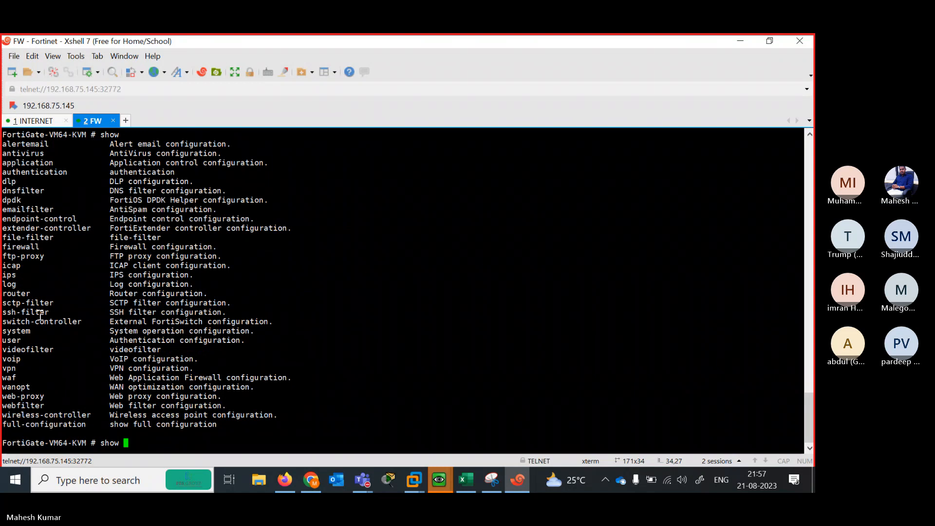
Clear the prompt and start typing a 'get' command
{"action": "key", "text": "BackSpace"}
{"action": "key", "text": "BackSpace"}
{"action": "key", "text": "BackSpace"}
{"action": "key", "text": "BackSpace"}
{"action": "key", "text": "BackSpace"}
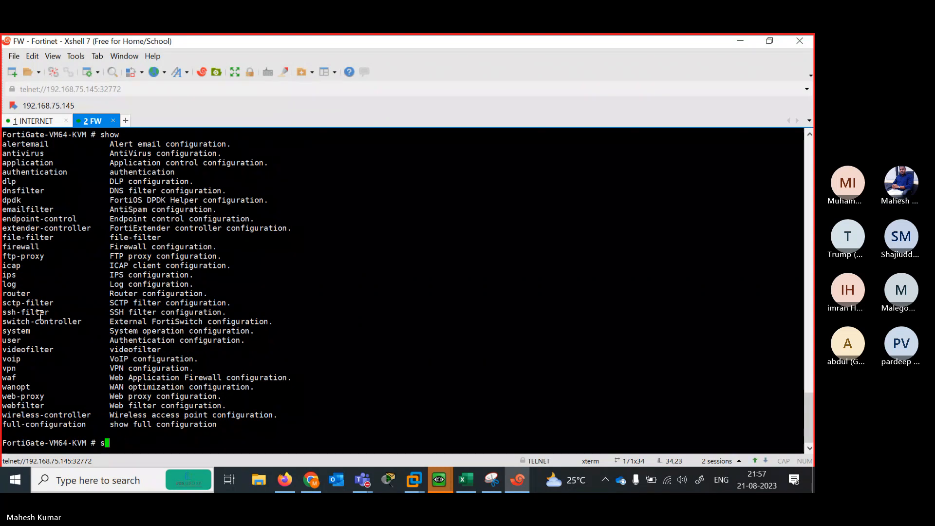
{"action": "type", "text": "get v"}
{"action": "key", "text": "BackSpace"}
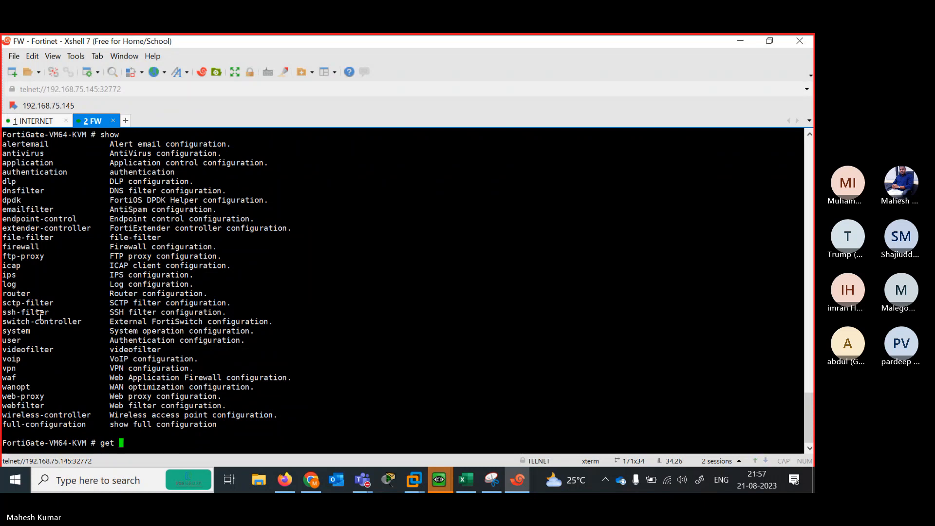
{"action": "type", "text": "t"}
{"action": "key", "text": "BackSpace"}
{"action": "key", "text": "BackSpace"}
{"action": "key", "text": "BackSpace"}
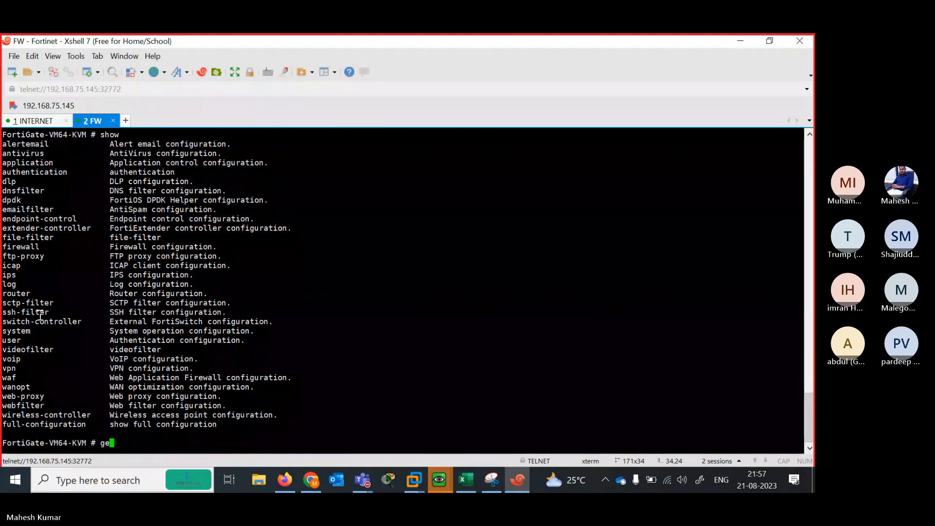
Run 'diagnose vpn tunnel list' on the FortiGate to list the DVPN and DVPN_0 tunnels
{"action": "key", "text": "BackSpace"}
{"action": "key", "text": "BackSpace"}
{"action": "type", "text": "d"}
{"action": "key", "text": "Tab"}
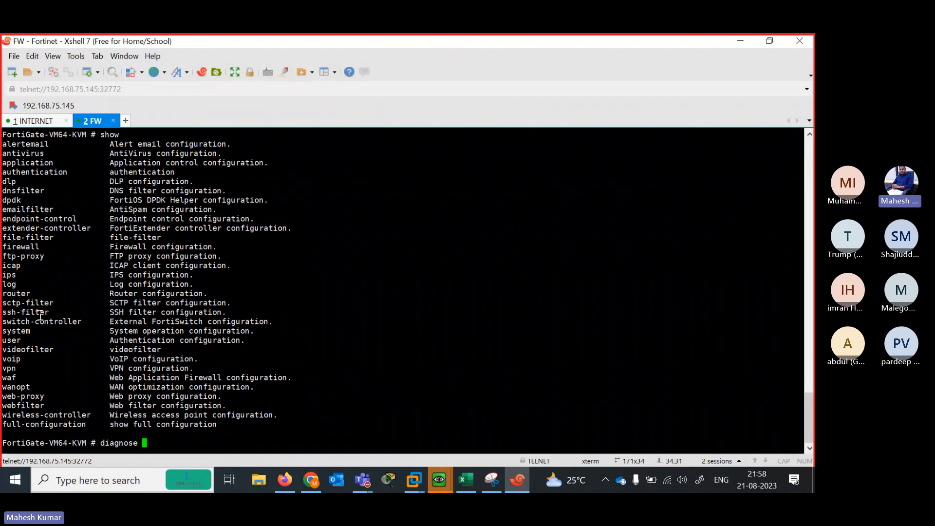
{"action": "type", "text": "vpn tunnel list"}
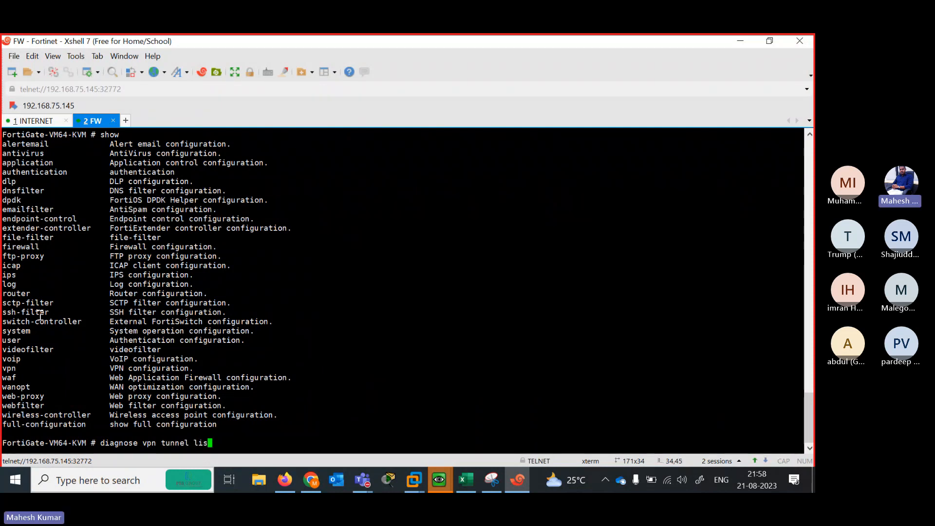
{"action": "key", "text": "Return"}
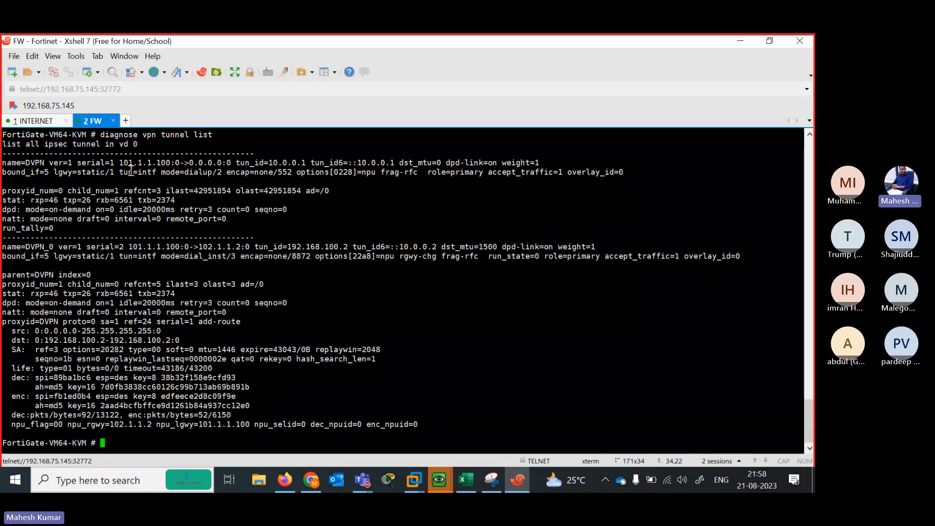
Highlight the first tunnel's gateway address and tunnel ID 10.0.0.1 in the output
{"action": "left_click_drag", "start_coordinate": [114, 162], "coordinate": [166, 162]}
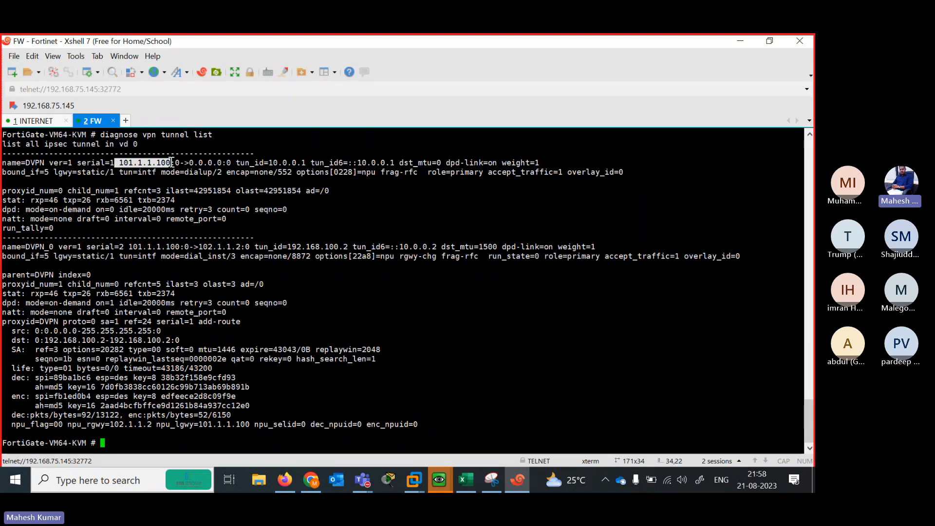
{"action": "left_click", "coordinate": [268, 163]}
{"action": "left_click_drag", "start_coordinate": [269, 163], "coordinate": [306, 164]}
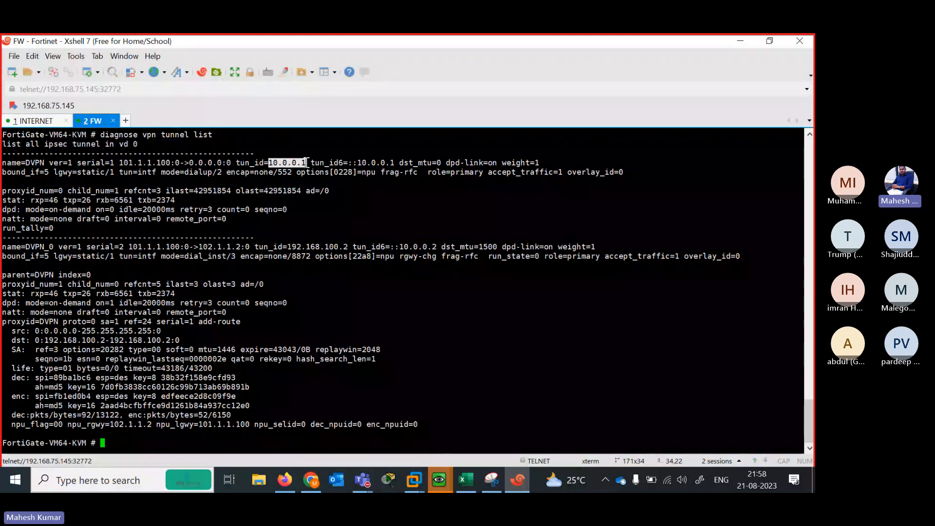
{"action": "left_click_drag", "start_coordinate": [119, 163], "coordinate": [418, 164]}
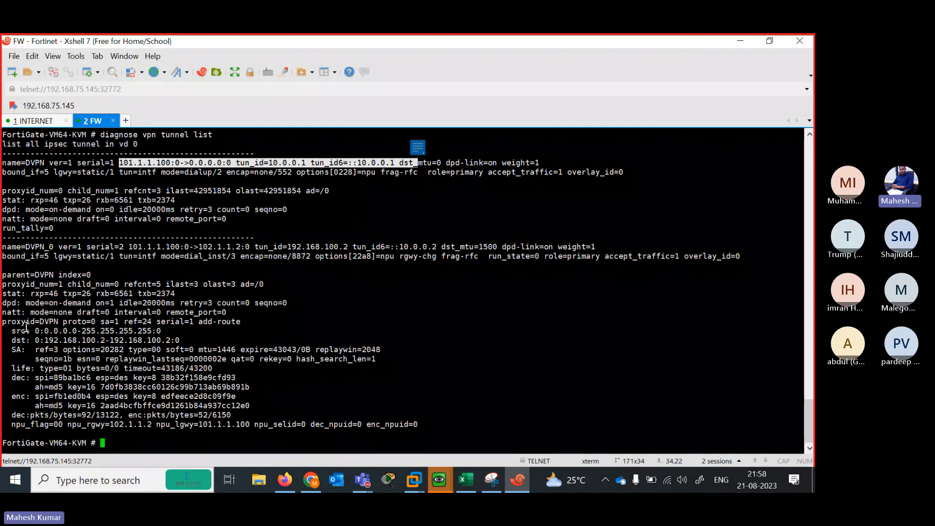
Highlight the src and dst selectors, encryption keys, packet counters, and natt/dpd lines
{"action": "left_click_drag", "start_coordinate": [12, 331], "coordinate": [155, 332]}
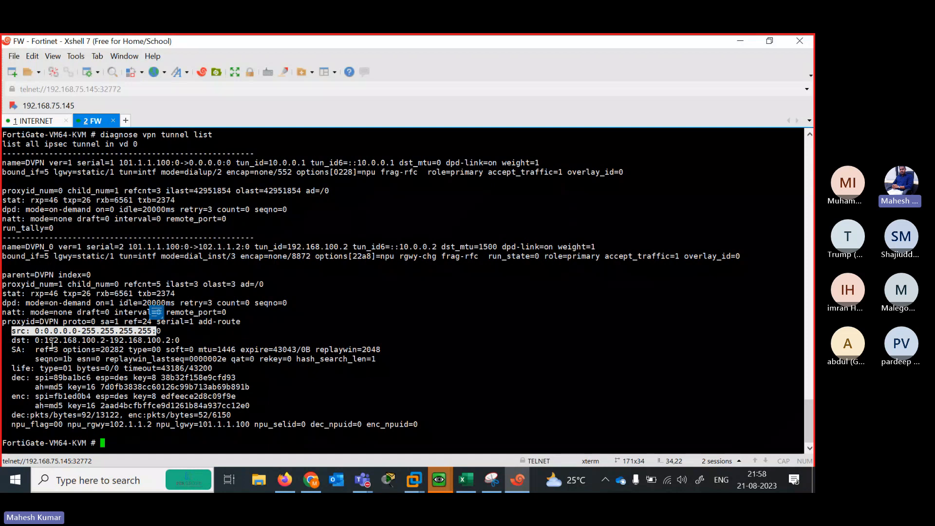
{"action": "mouse_move", "coordinate": [28, 339]}
{"action": "left_mouse_down"}
{"action": "mouse_move", "coordinate": [187, 336]}
{"action": "mouse_move", "coordinate": [176, 337]}
{"action": "left_mouse_up"}
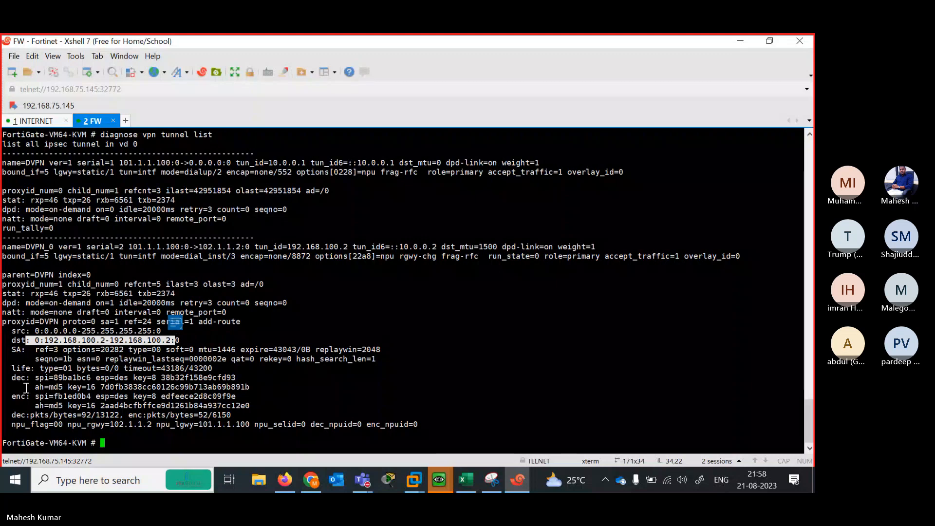
{"action": "mouse_move", "coordinate": [26, 387]}
{"action": "left_mouse_down"}
{"action": "mouse_move", "coordinate": [234, 396]}
{"action": "mouse_move", "coordinate": [259, 414]}
{"action": "mouse_move", "coordinate": [313, 425]}
{"action": "mouse_move", "coordinate": [362, 418]}
{"action": "mouse_move", "coordinate": [341, 419]}
{"action": "left_mouse_up"}
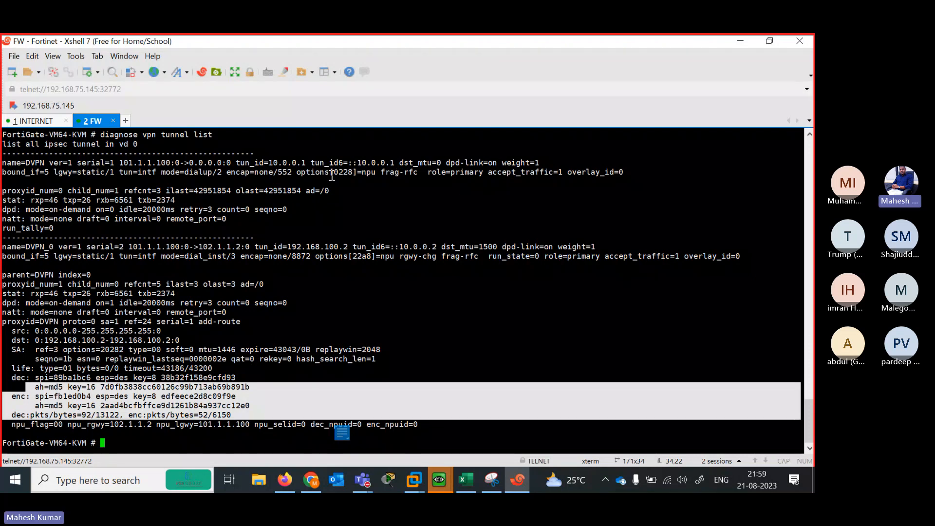
{"action": "left_click", "coordinate": [247, 224]}
{"action": "left_click_drag", "start_coordinate": [166, 219], "coordinate": [294, 370]}
Sign back in to the FortiGate web GUI with the admin account and its password
{"action": "left_click", "coordinate": [740, 41]}
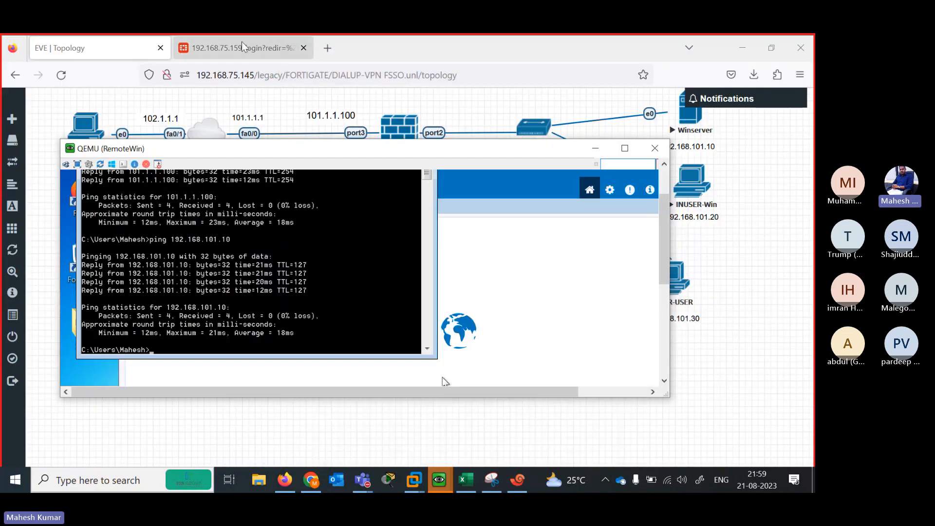
{"action": "left_click", "coordinate": [234, 53]}
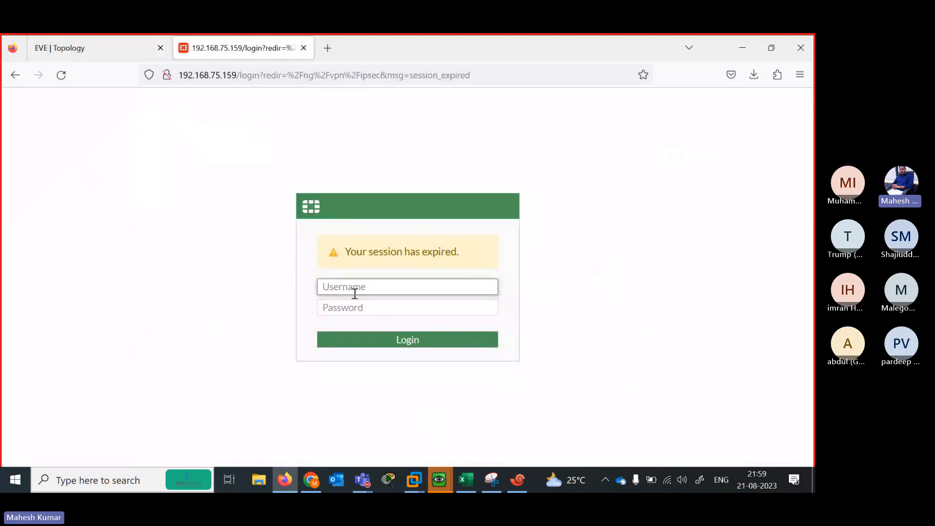
{"action": "type", "text": "admin"}
{"action": "key", "text": "Tab"}
{"action": "type", "text": "ad"}
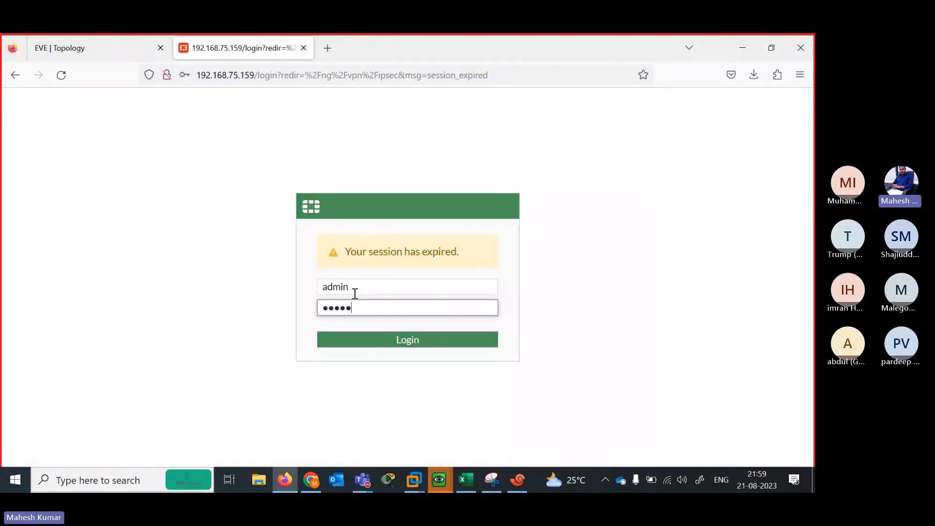
{"action": "type", "text": "min"}
{"action": "key", "text": "Return"}
Skip saving the login, the setup prompt and the release notice; expand Network and Dashboard
{"action": "left_click", "coordinate": [363, 233]}
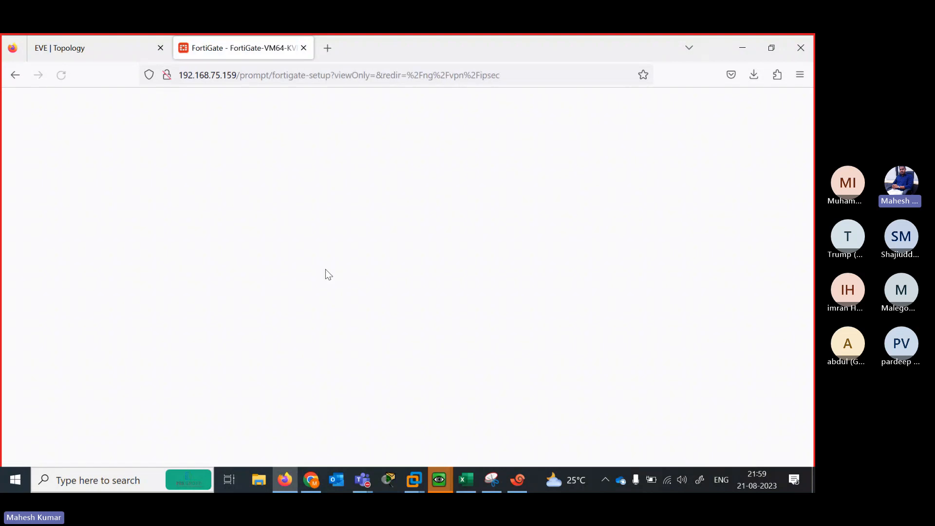
{"action": "left_click", "coordinate": [424, 342]}
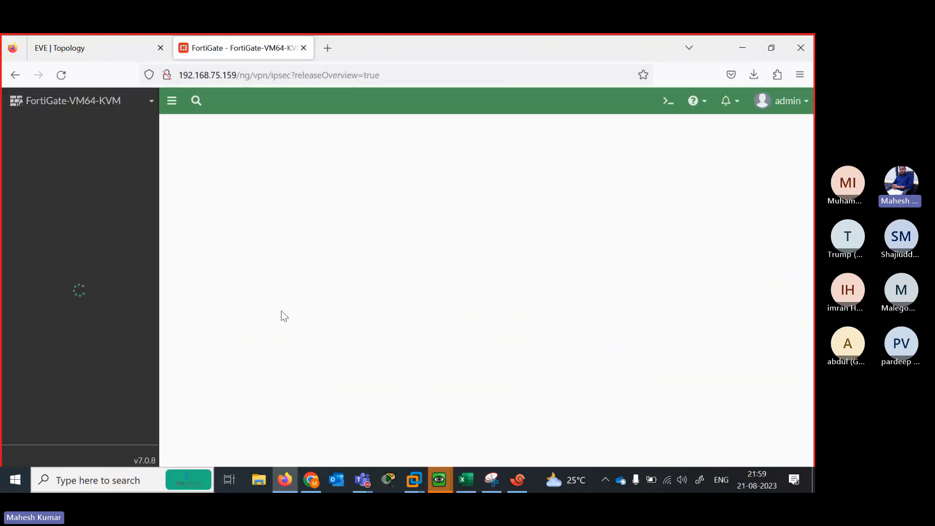
{"action": "left_click", "coordinate": [448, 443]}
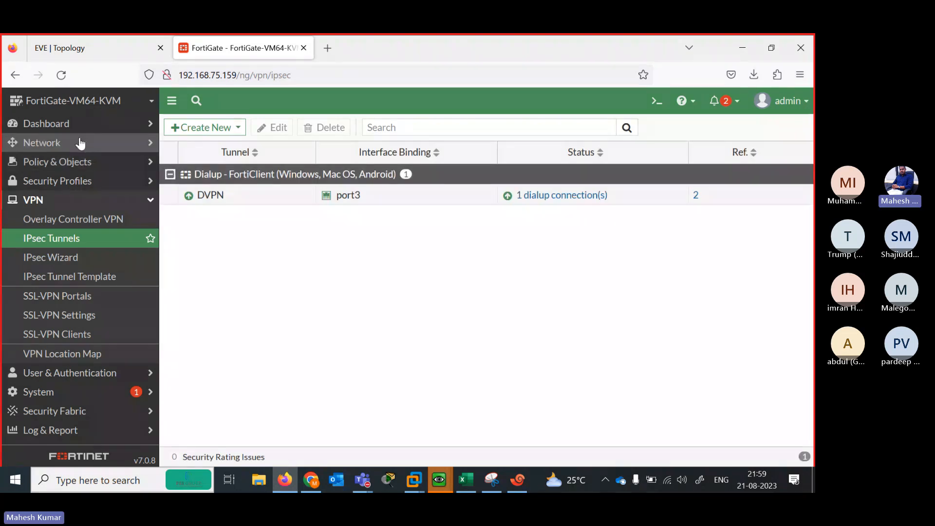
{"action": "left_click", "coordinate": [80, 143]}
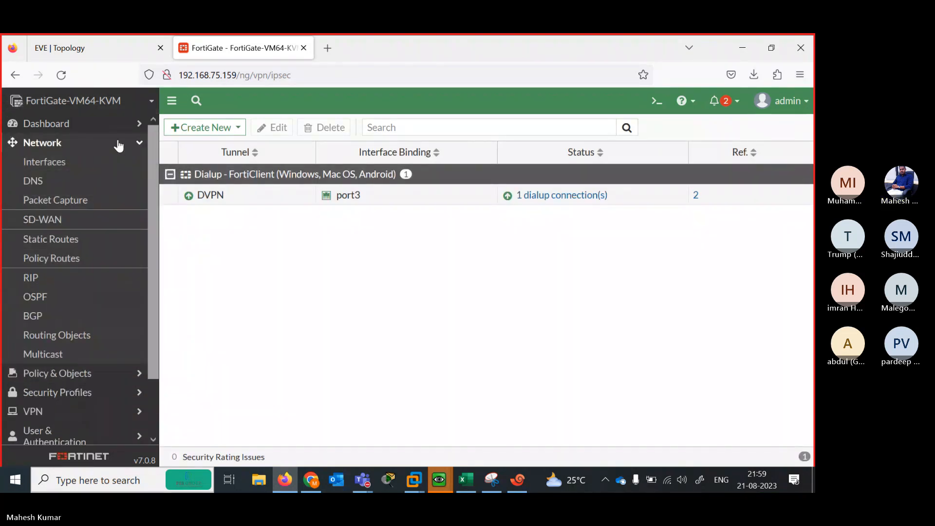
{"action": "left_click", "coordinate": [95, 126]}
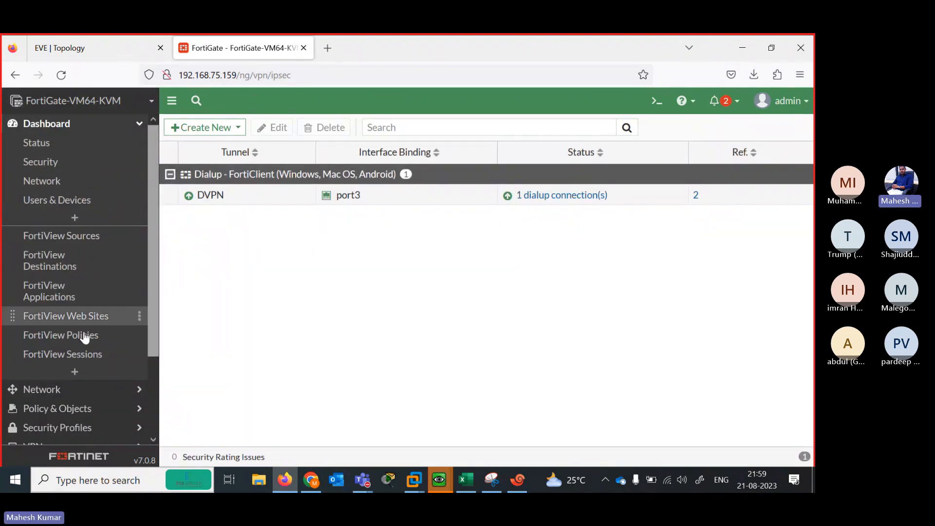
Add a Firewall User Monitor to the FortiGate dashboard
{"action": "left_click", "coordinate": [83, 373]}
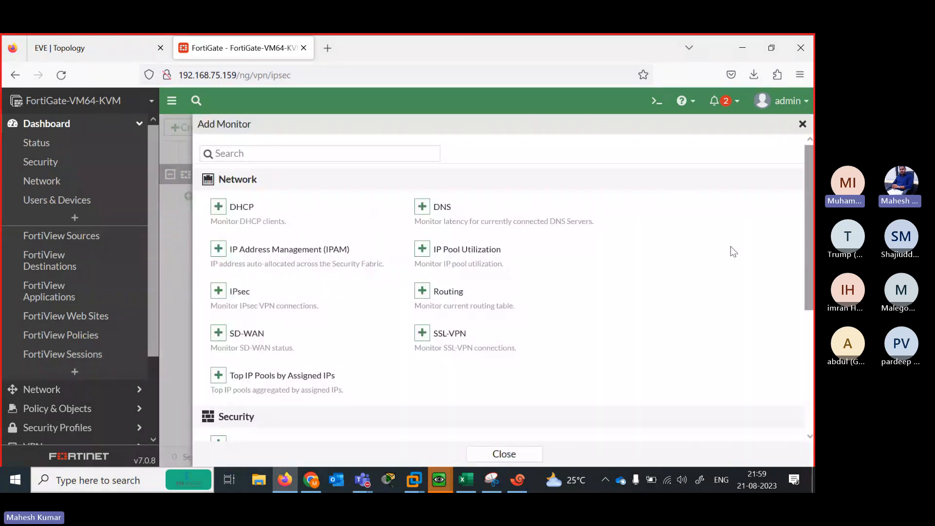
{"action": "scroll", "coordinate": [663, 303], "scroll_direction": "down", "scroll_amount": 3}
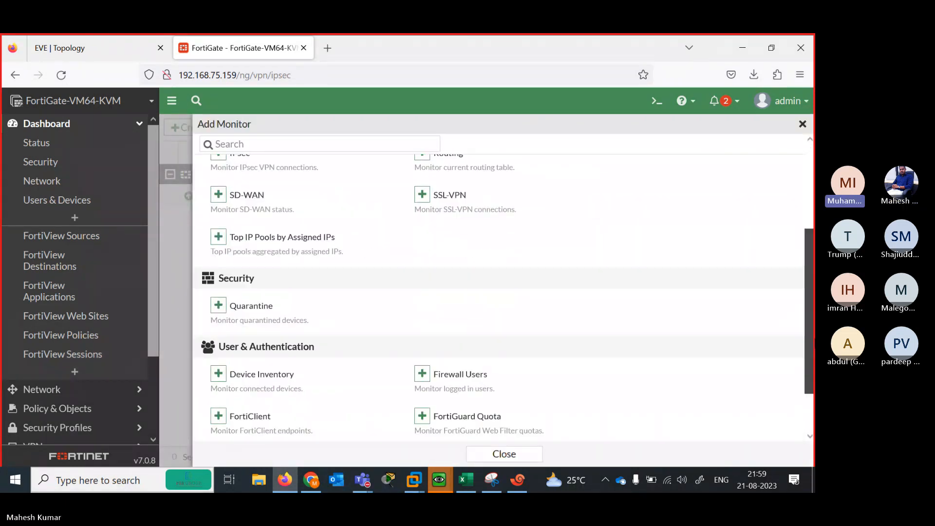
{"action": "scroll", "coordinate": [330, 387], "scroll_direction": "down", "scroll_amount": 1}
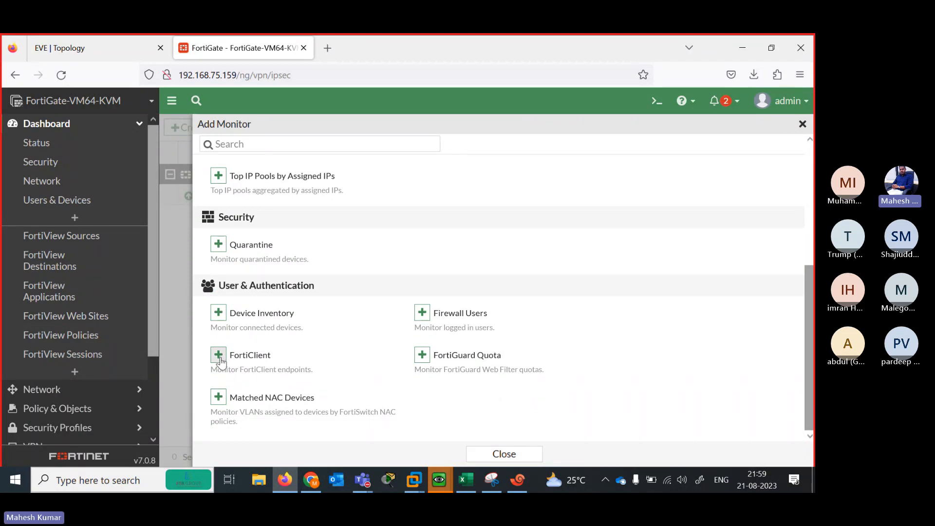
{"action": "left_click", "coordinate": [421, 313]}
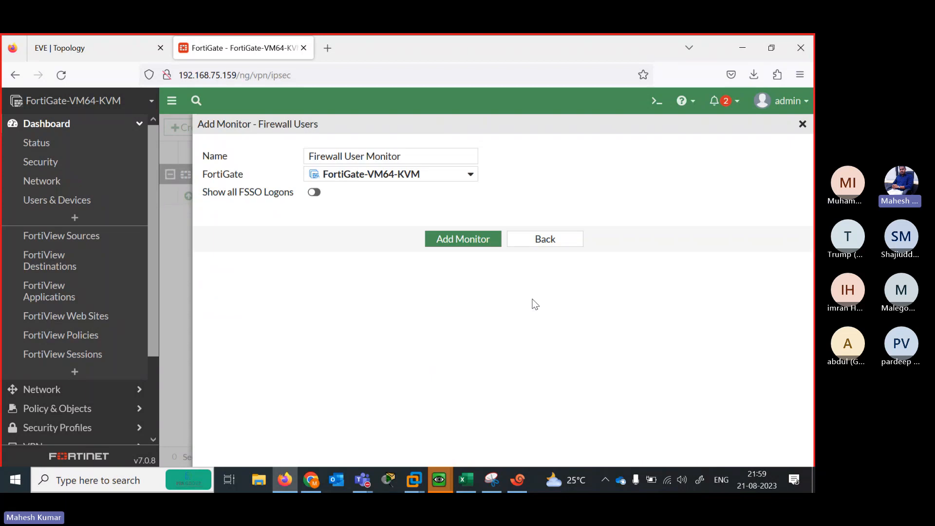
{"action": "left_click", "coordinate": [453, 241]}
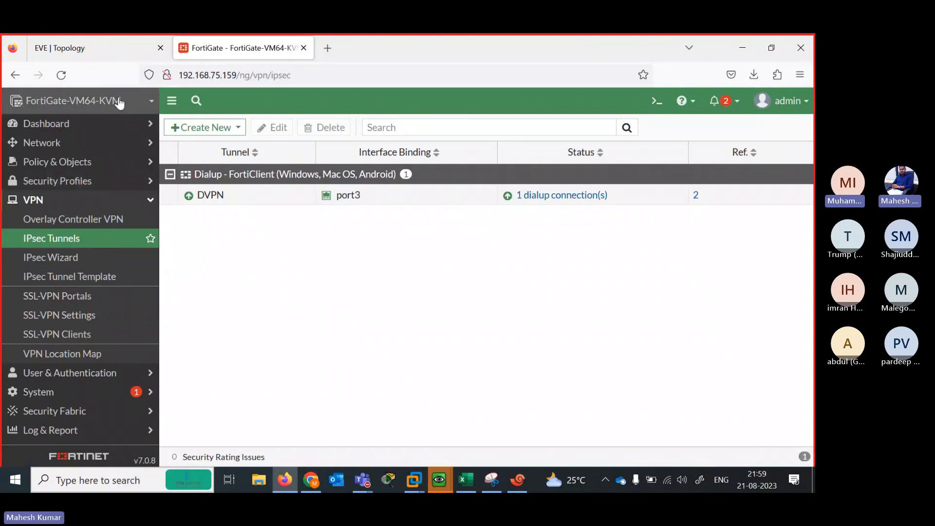
Open the empty Firewall User Monitor, then add a FortiClient monitor to the dashboard
{"action": "left_click", "coordinate": [98, 123]}
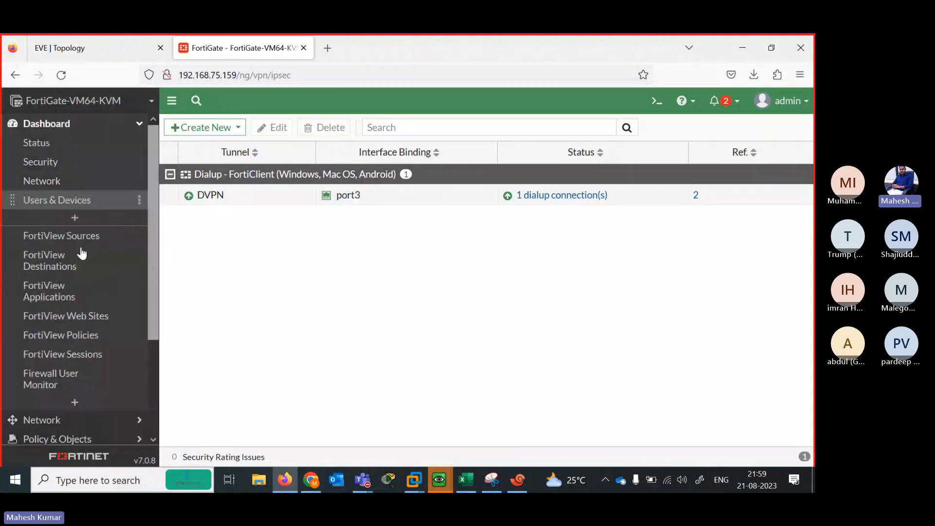
{"action": "left_click", "coordinate": [80, 389]}
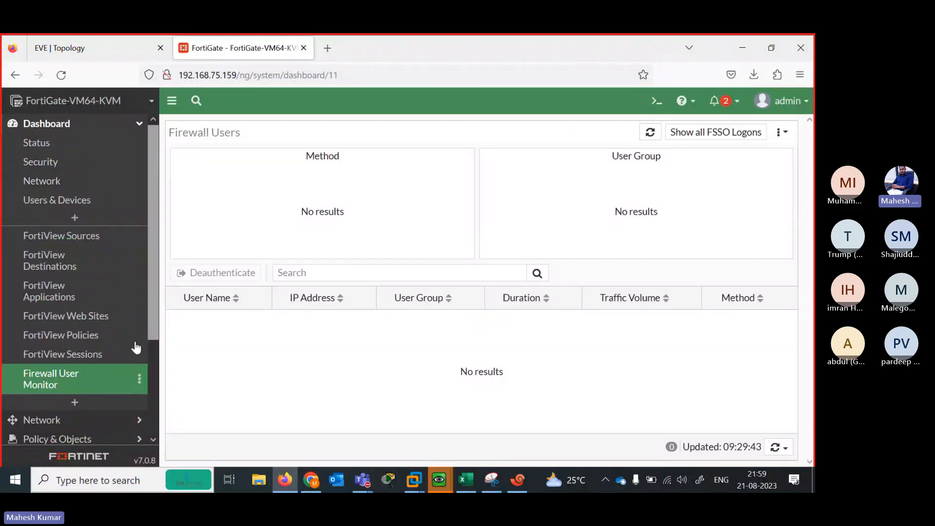
{"action": "left_click", "coordinate": [80, 401]}
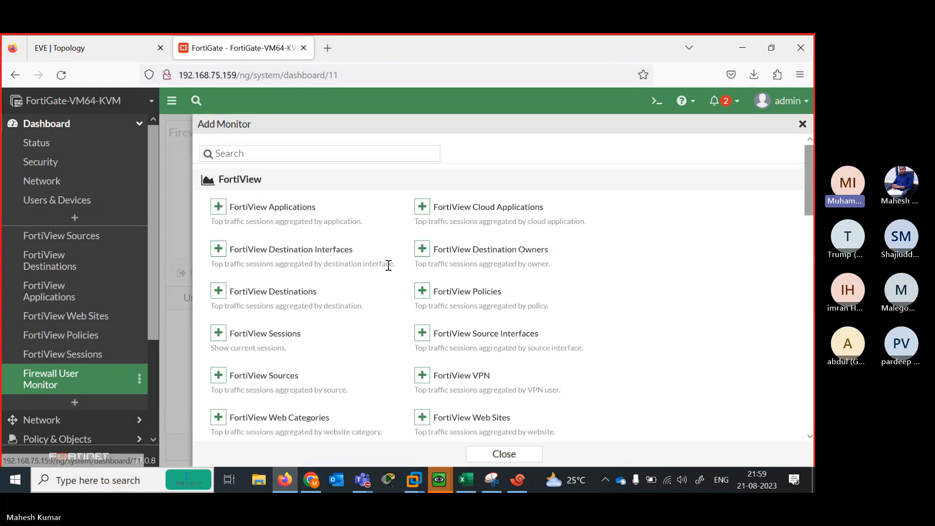
{"action": "left_click_drag", "start_coordinate": [808, 205], "coordinate": [798, 380]}
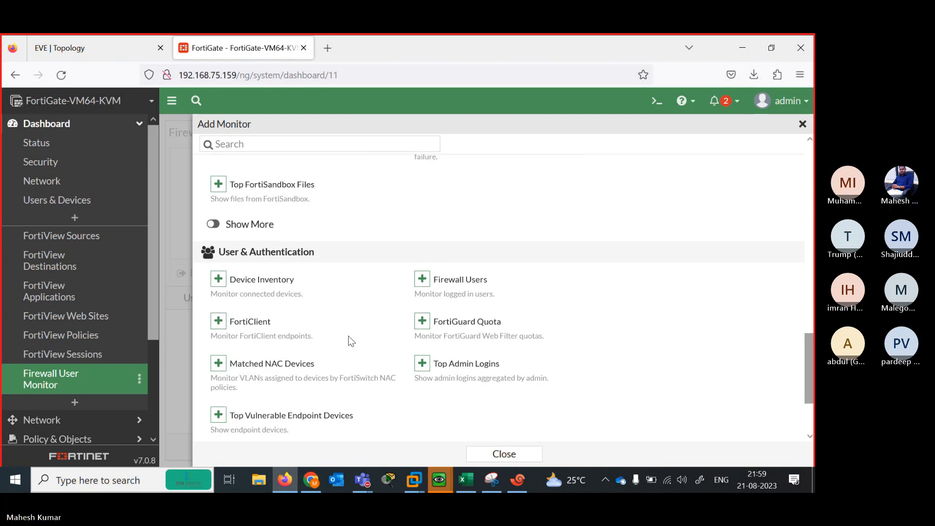
{"action": "left_click", "coordinate": [218, 323]}
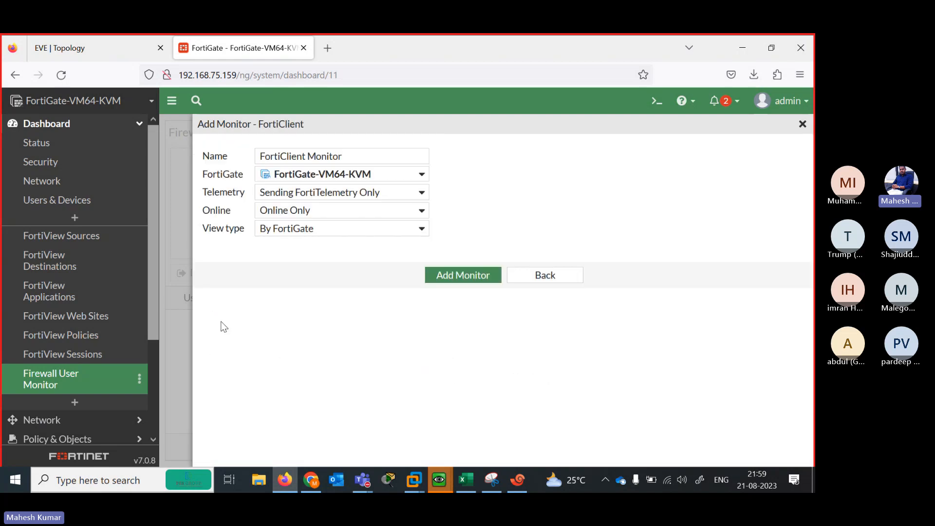
{"action": "left_click", "coordinate": [464, 275]}
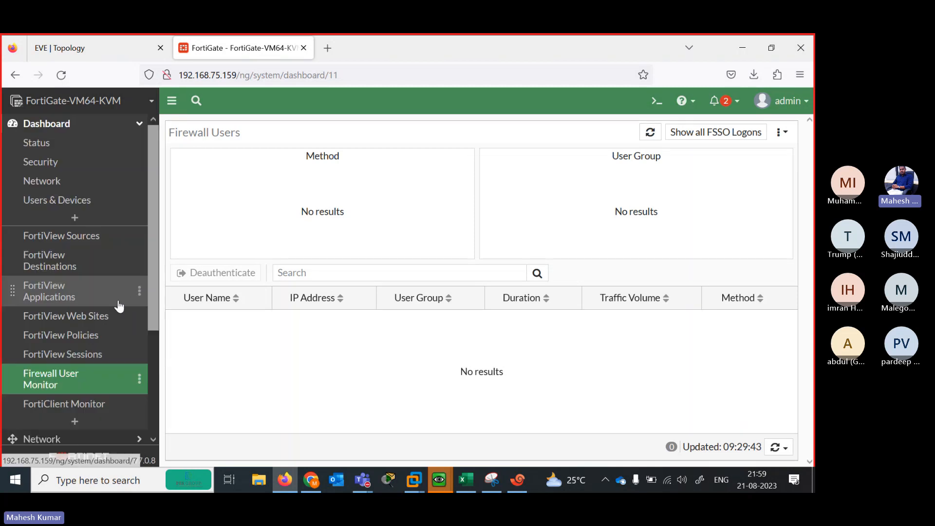
View the empty FortiClient Monitor, then add the IPsec monitor found by searching 'ips'
{"action": "left_click", "coordinate": [81, 405]}
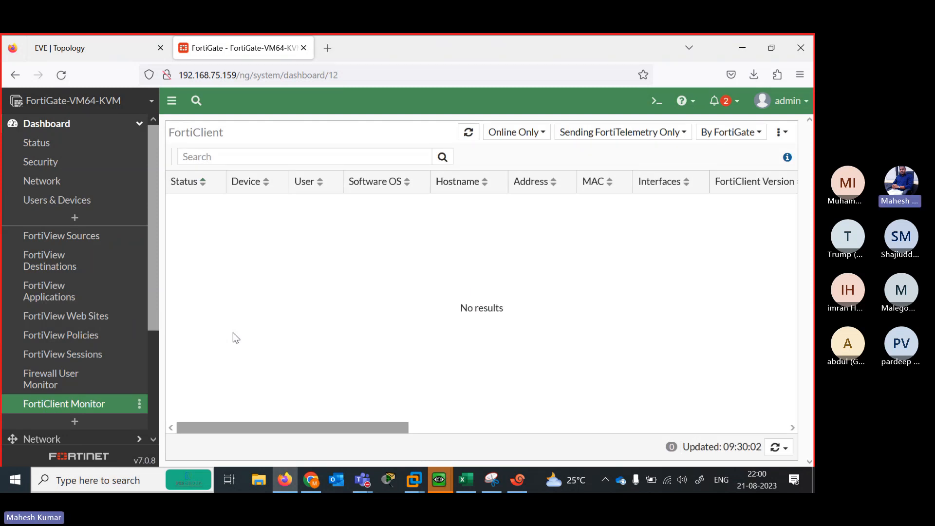
{"action": "left_click_drag", "start_coordinate": [155, 317], "coordinate": [153, 376]}
{"action": "left_click", "coordinate": [74, 327]}
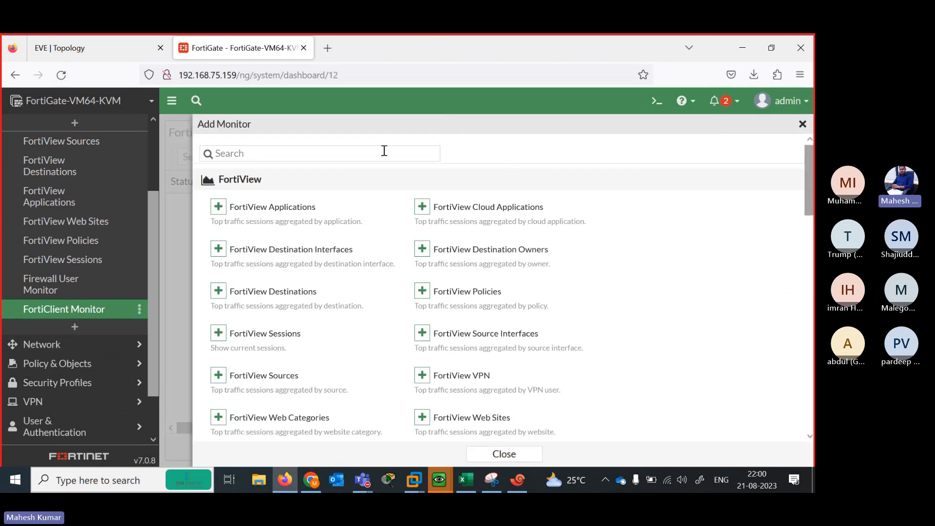
{"action": "left_click", "coordinate": [385, 152]}
{"action": "type", "text": "ips"}
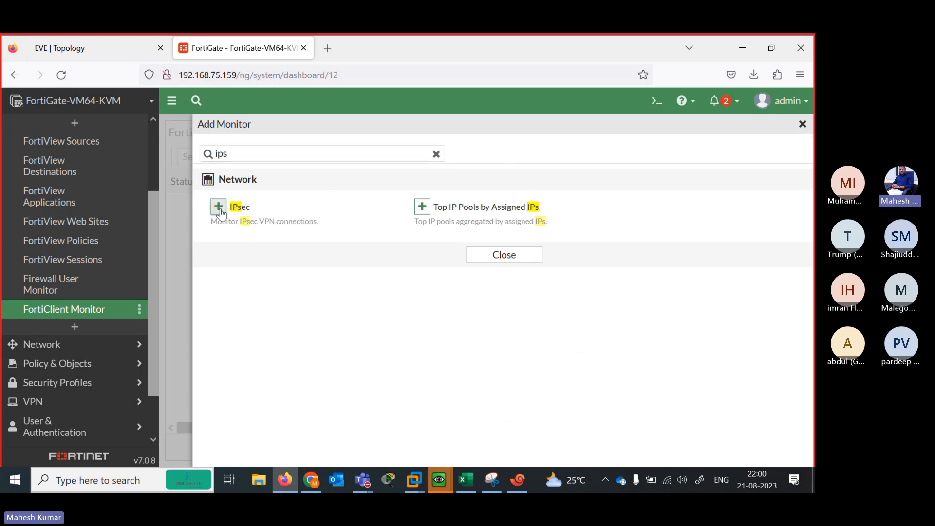
{"action": "left_click", "coordinate": [219, 207]}
{"action": "left_click", "coordinate": [466, 221]}
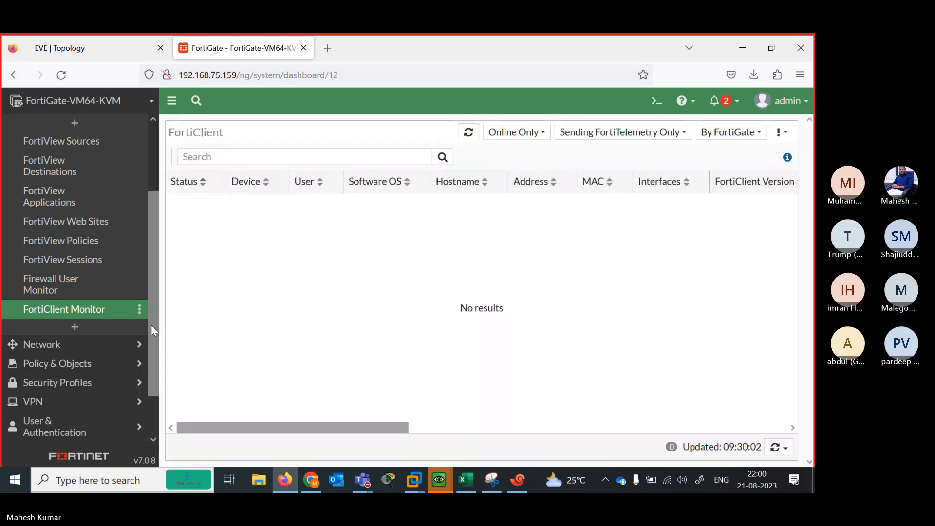
{"action": "scroll", "coordinate": [130, 314], "scroll_direction": "up", "scroll_amount": 2}
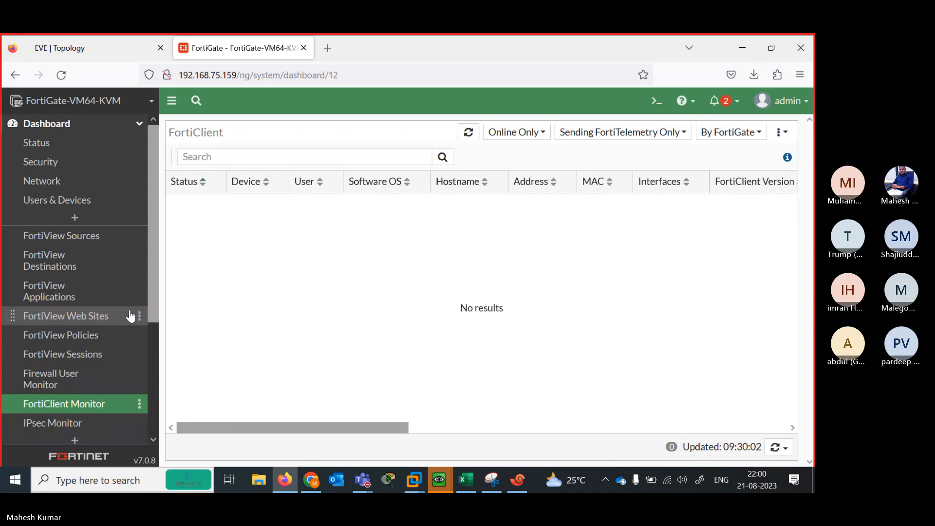
Inspect DVPN_0 in the IPsec Monitor, noting remote gateway 102.1.1.2 and the XAUTH user
{"action": "left_click", "coordinate": [92, 423]}
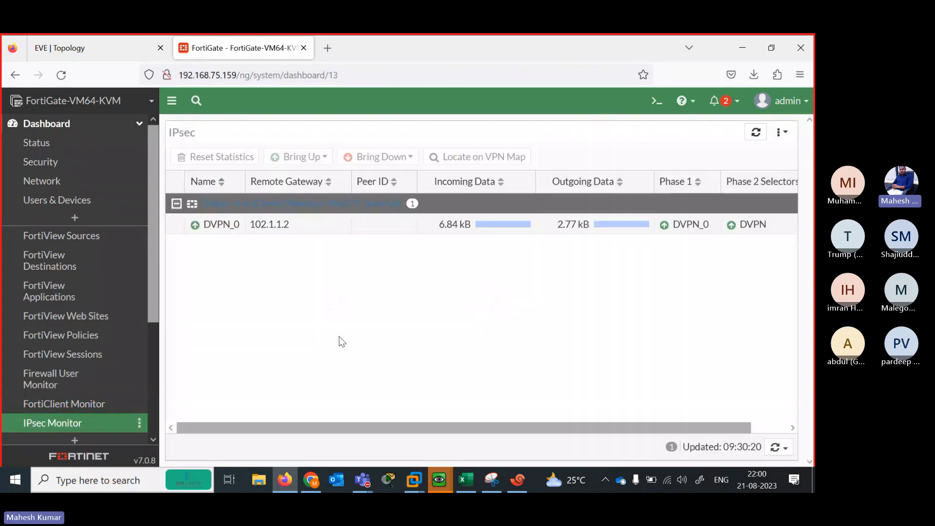
{"action": "mouse_move", "coordinate": [230, 229]}
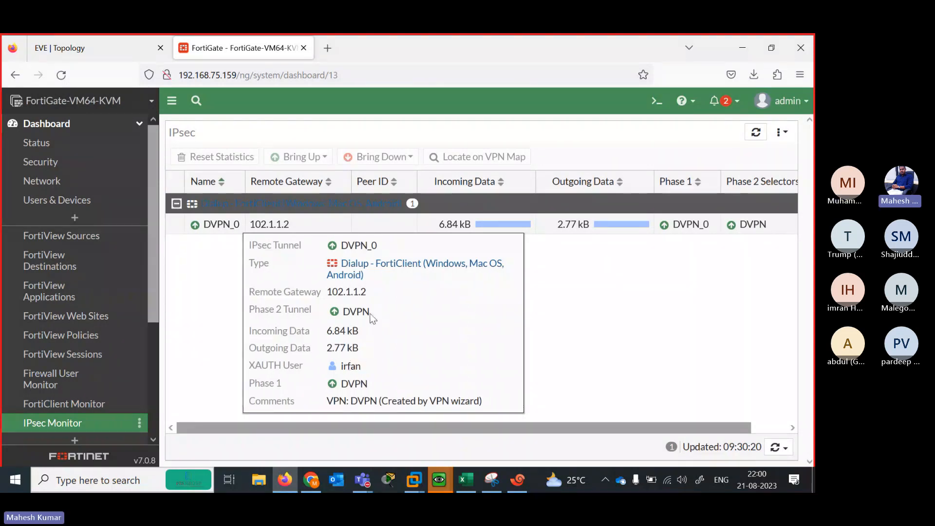
{"action": "double_click", "coordinate": [347, 291]}
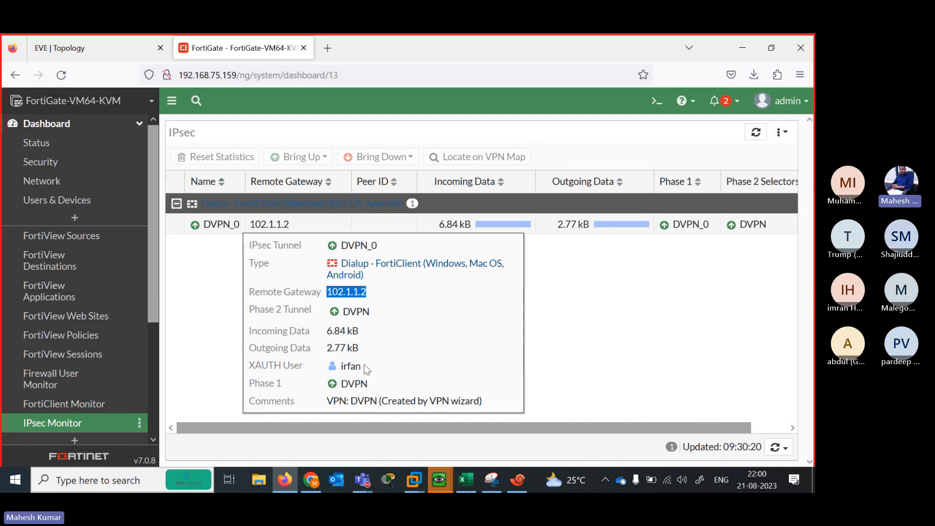
{"action": "double_click", "coordinate": [353, 365]}
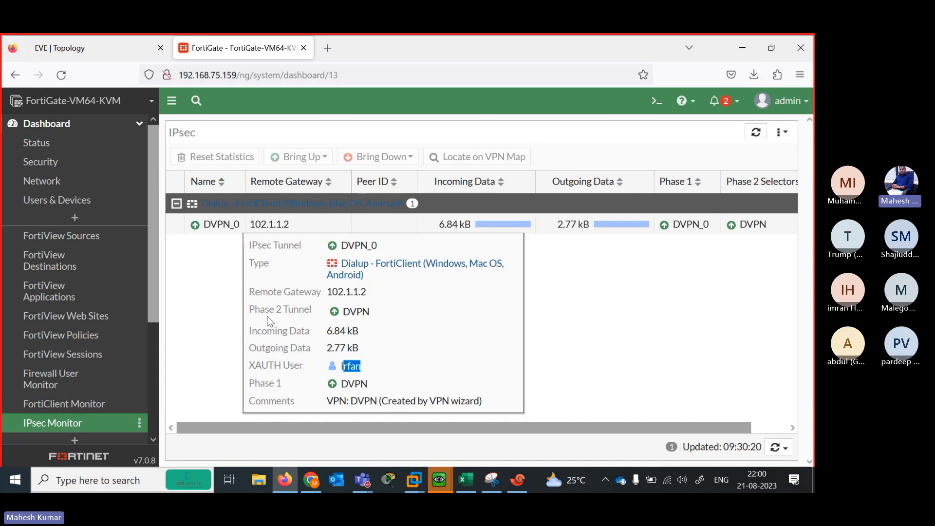
{"action": "left_click", "coordinate": [217, 318]}
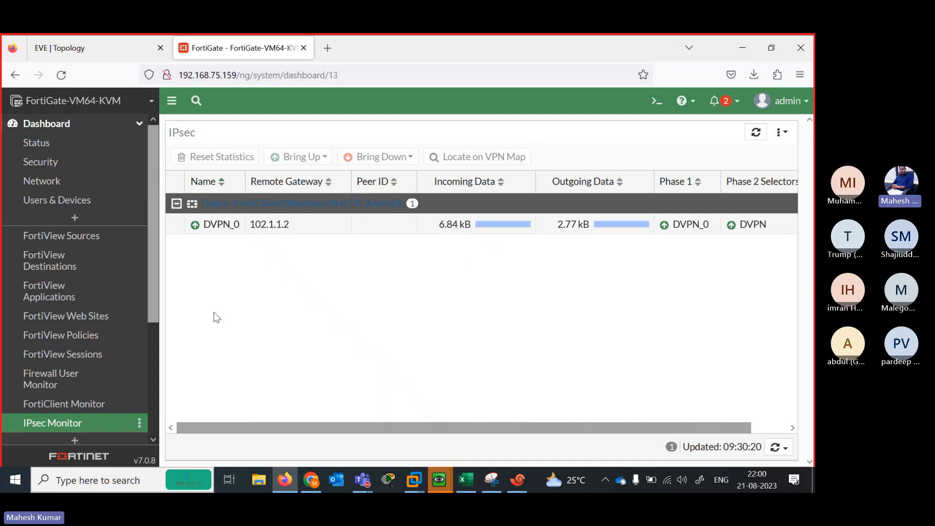
Return to the EVE lab topology and preview the running QEMU VM windows
{"action": "left_click", "coordinate": [100, 53]}
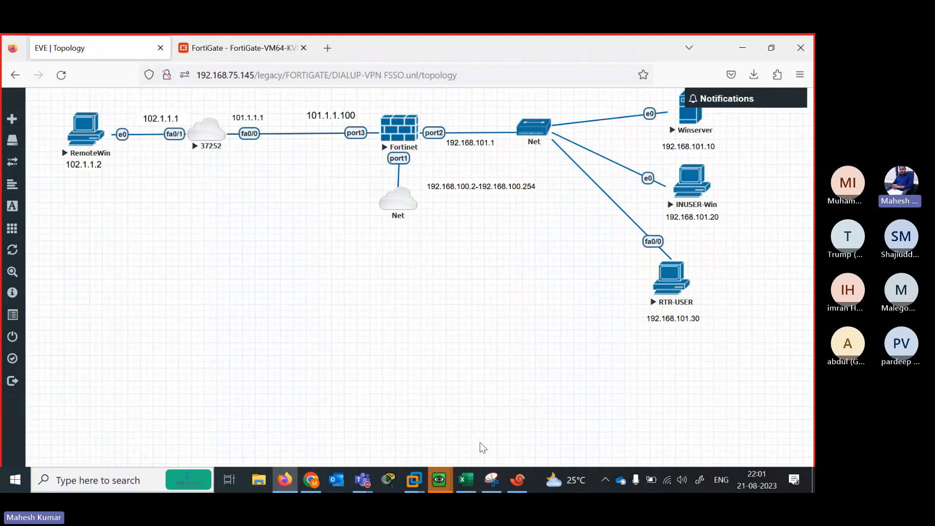
{"action": "mouse_move", "coordinate": [438, 479]}
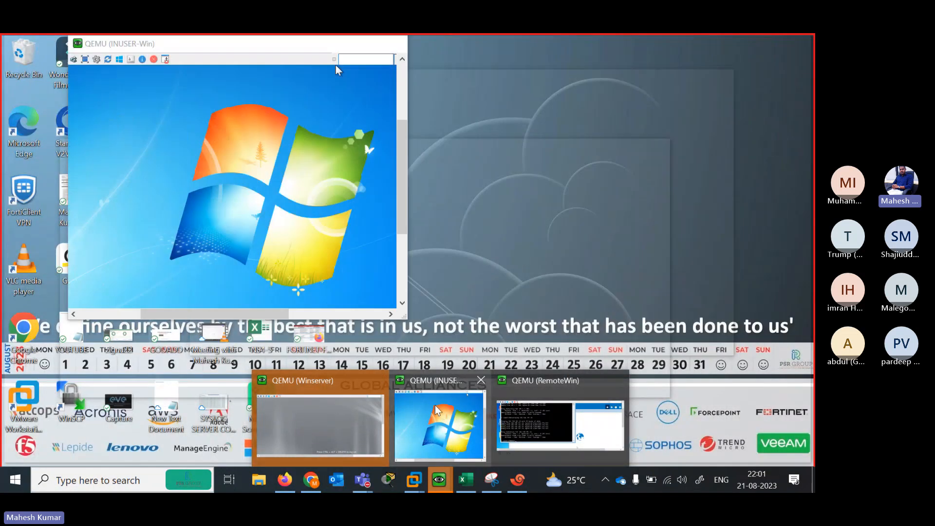
Bring the INUSER-Win console forward, reposition it, and launch a command prompt in the guest
{"action": "left_click", "coordinate": [436, 408]}
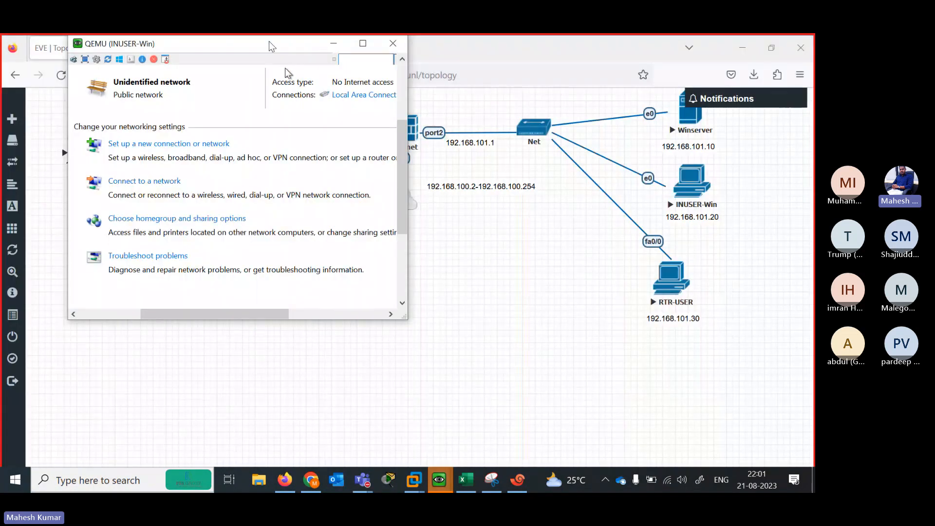
{"action": "left_click_drag", "start_coordinate": [270, 46], "coordinate": [510, 139]}
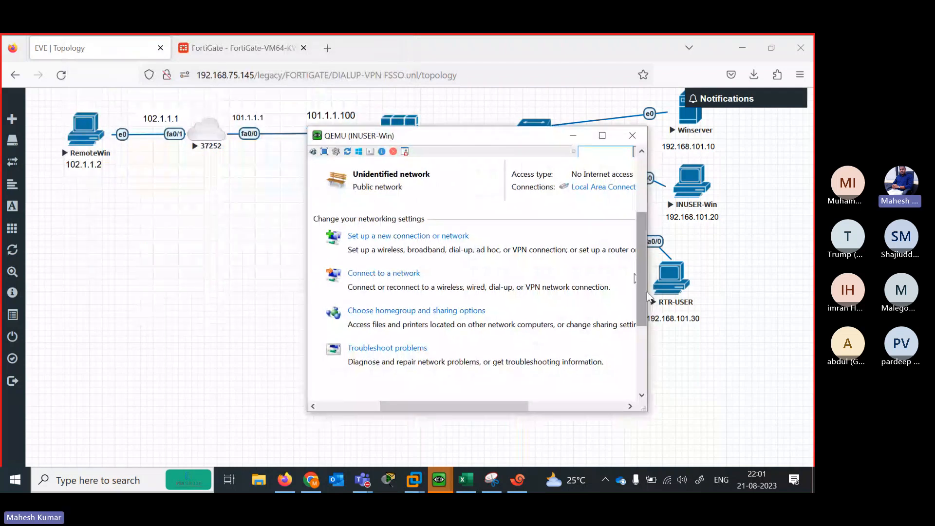
{"action": "left_click_drag", "start_coordinate": [641, 291], "coordinate": [654, 393]}
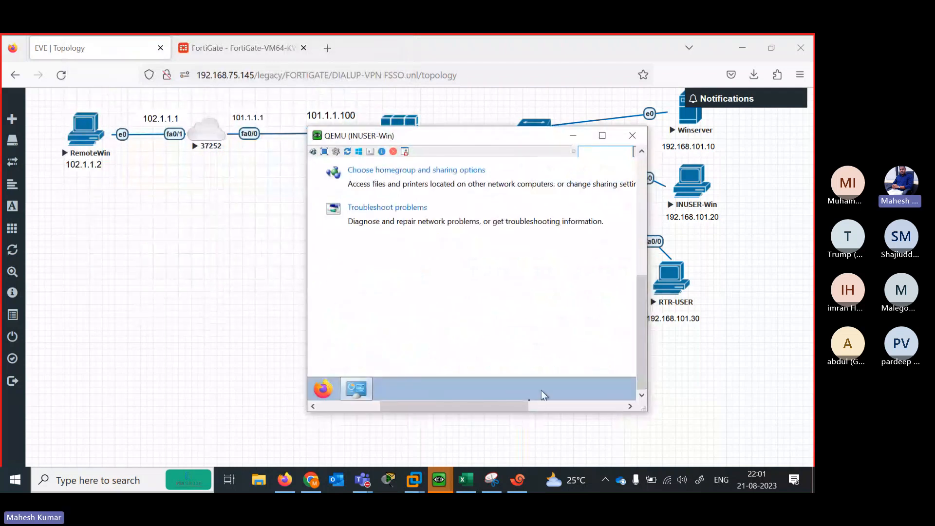
{"action": "left_click_drag", "start_coordinate": [518, 406], "coordinate": [665, 359]}
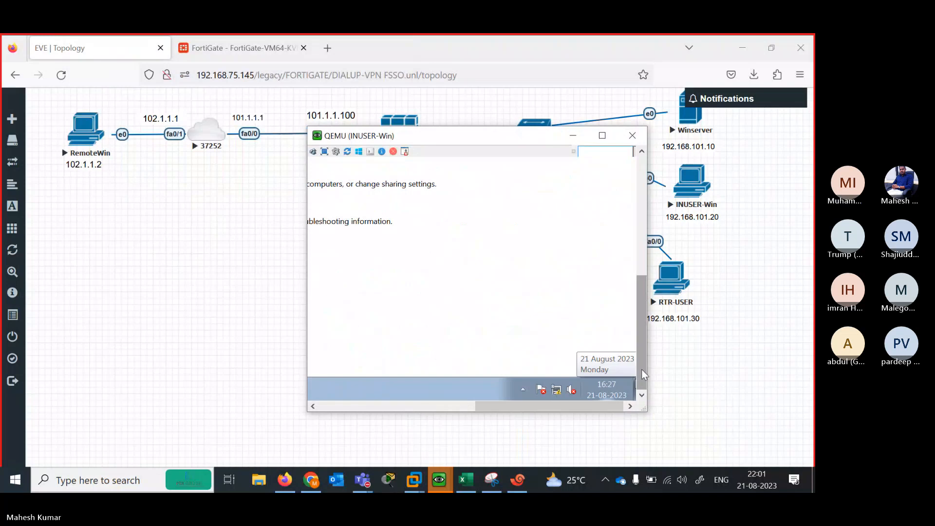
{"action": "left_click_drag", "start_coordinate": [641, 369], "coordinate": [650, 409]}
{"action": "left_click_drag", "start_coordinate": [506, 405], "coordinate": [350, 406]}
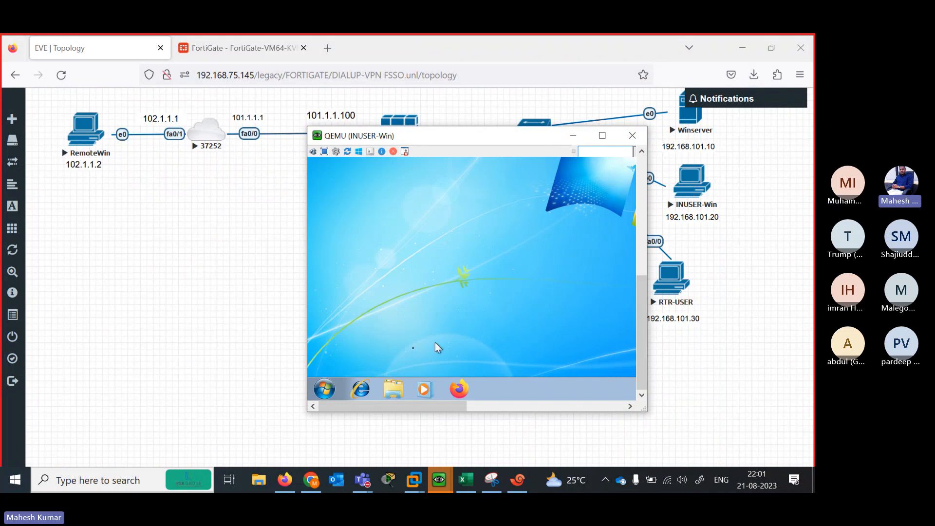
{"action": "left_click", "coordinate": [338, 397]}
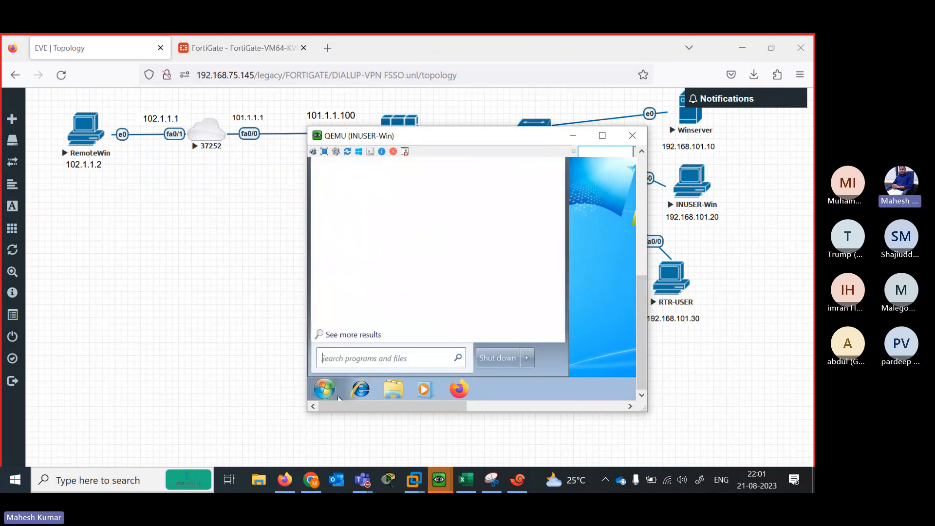
{"action": "left_click", "coordinate": [338, 397]}
{"action": "left_click_drag", "start_coordinate": [638, 307], "coordinate": [657, 195]}
Ping 101.1.1.1 without replies, then get replies from gateway 192.168.101.1 and hide the console
{"action": "type", "text": "pi"}
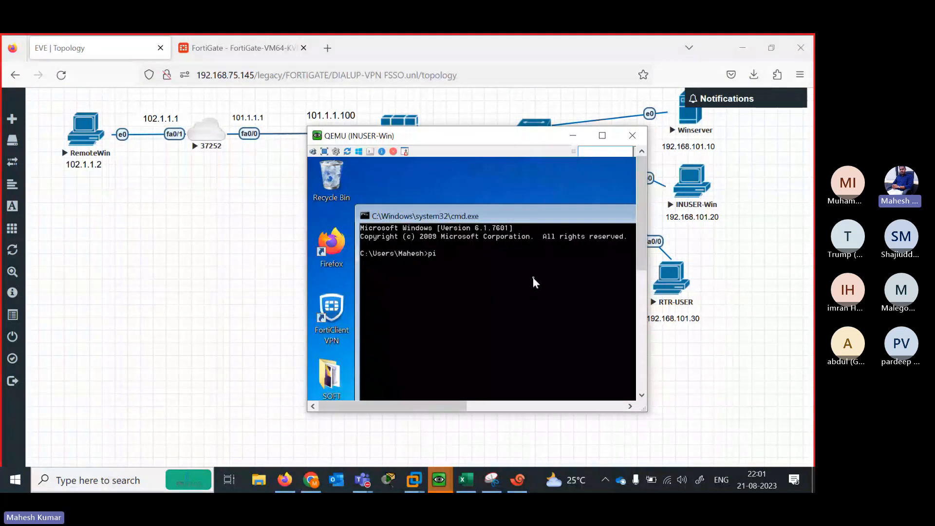
{"action": "type", "text": "ng 101.1.1.1"}
{"action": "key", "text": "Return"}
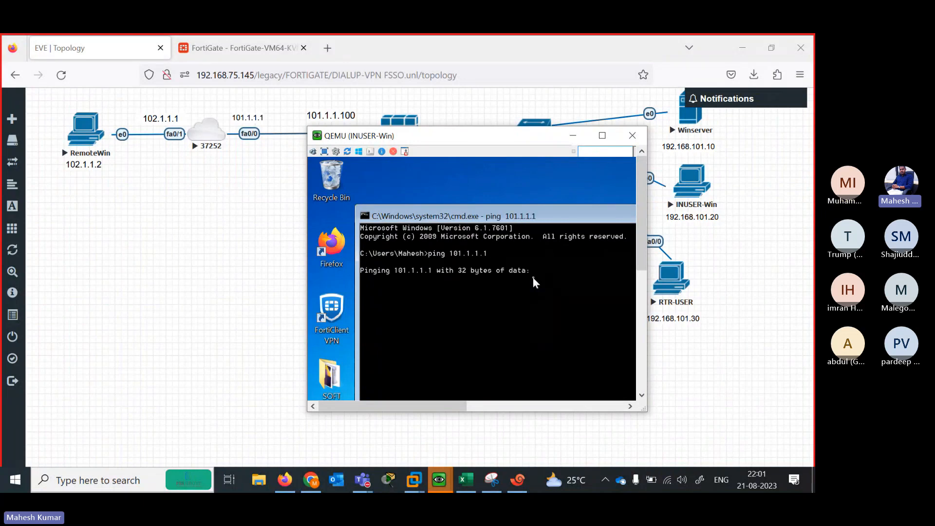
{"action": "key", "text": "ctrl+c"}
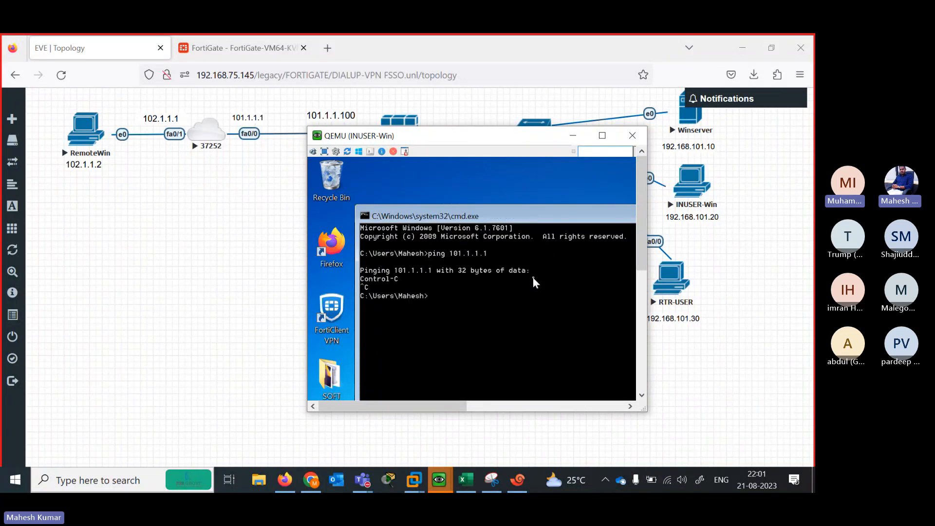
{"action": "key", "text": "Up"}
{"action": "key", "text": "BackSpace"}
{"action": "key", "text": "BackSpace"}
{"action": "key", "text": "BackSpace"}
{"action": "key", "text": "BackSpace"}
{"action": "key", "text": "BackSpace"}
{"action": "key", "text": "BackSpace"}
{"action": "key", "text": "BackSpace"}
{"action": "key", "text": "BackSpace"}
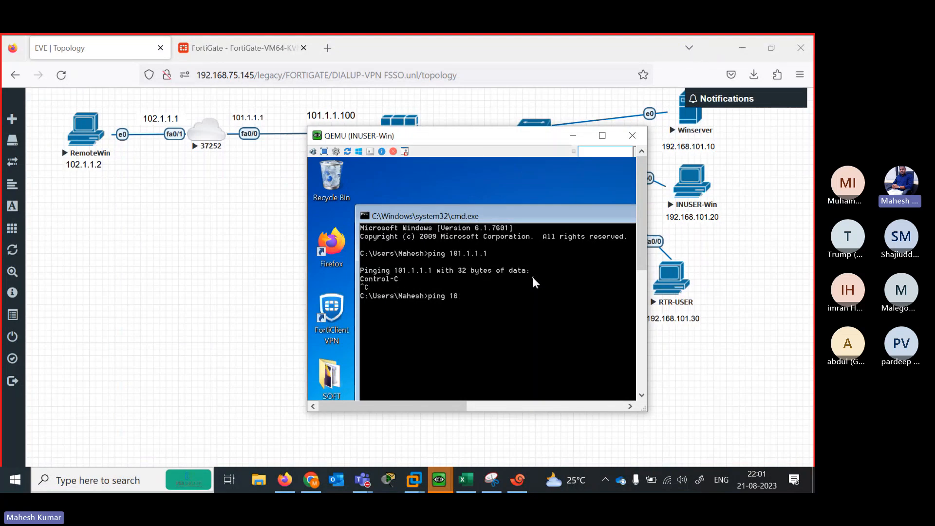
{"action": "type", "text": "92.168.101.1"}
{"action": "key", "text": "Return"}
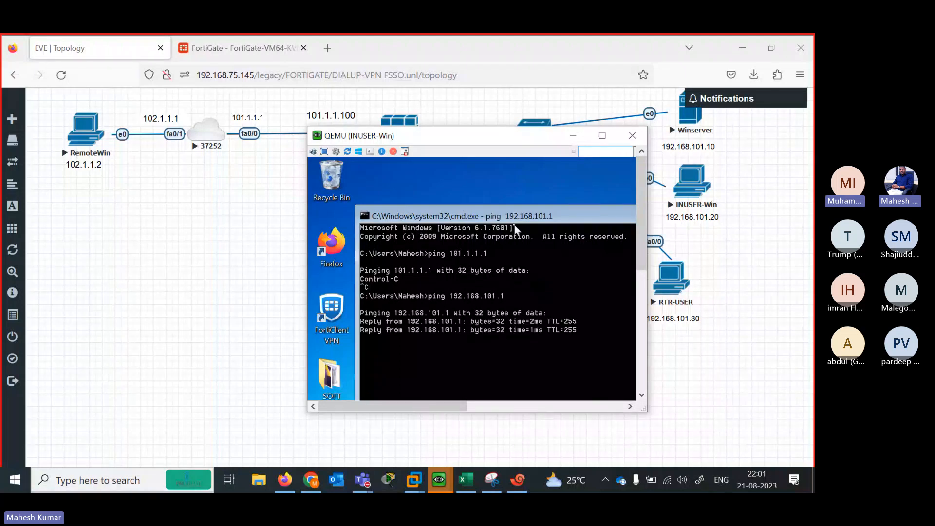
{"action": "left_click_drag", "start_coordinate": [484, 220], "coordinate": [431, 225]}
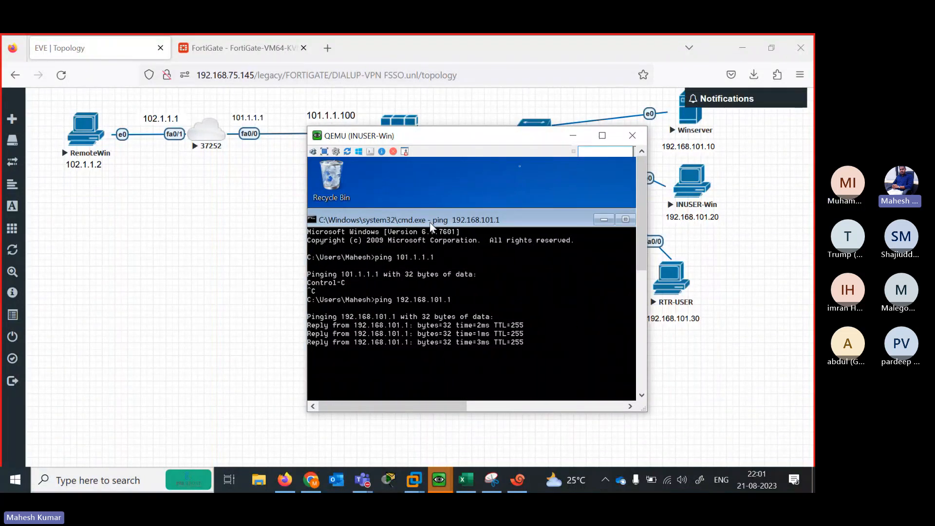
{"action": "left_click", "coordinate": [572, 135]}
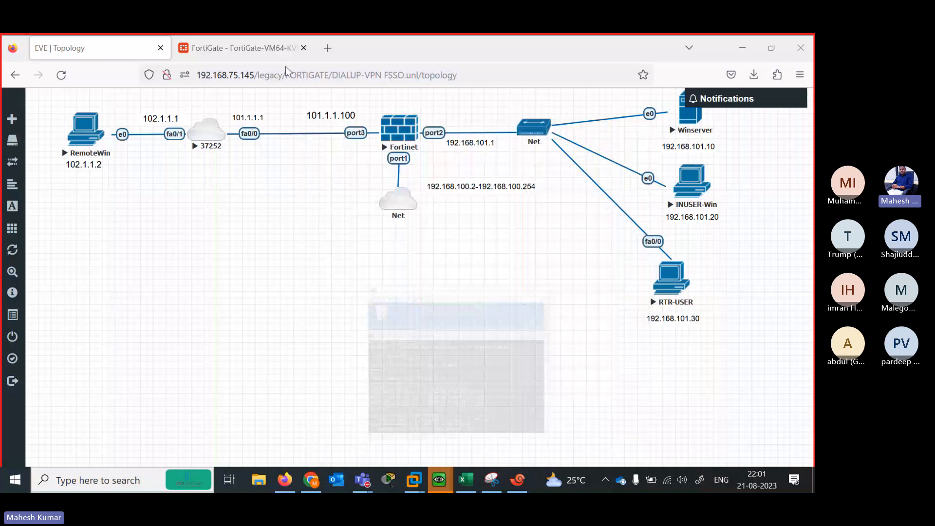
Enable Multiple Interface Policies under System > Feature Visibility and apply the change
{"action": "left_click", "coordinate": [259, 48]}
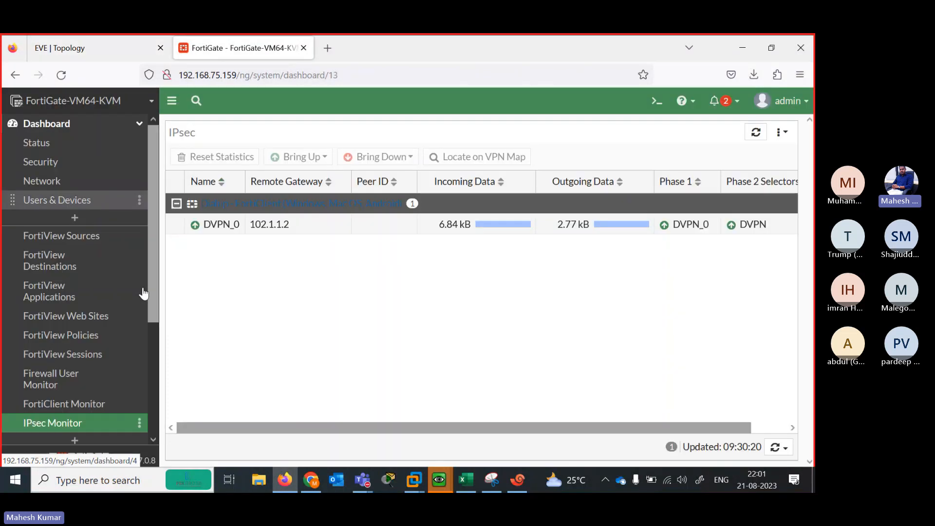
{"action": "scroll", "coordinate": [143, 293], "scroll_direction": "down", "scroll_amount": 3}
{"action": "left_click", "coordinate": [75, 420]}
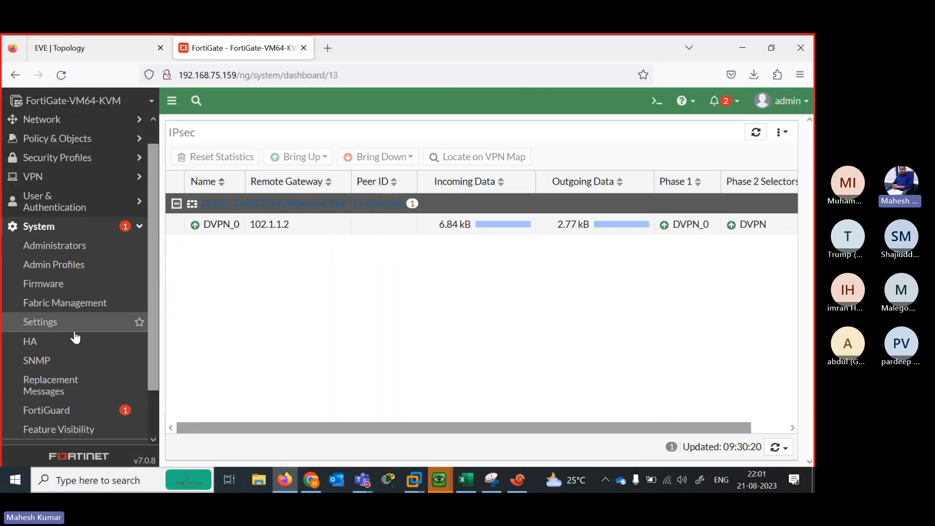
{"action": "left_click", "coordinate": [49, 429]}
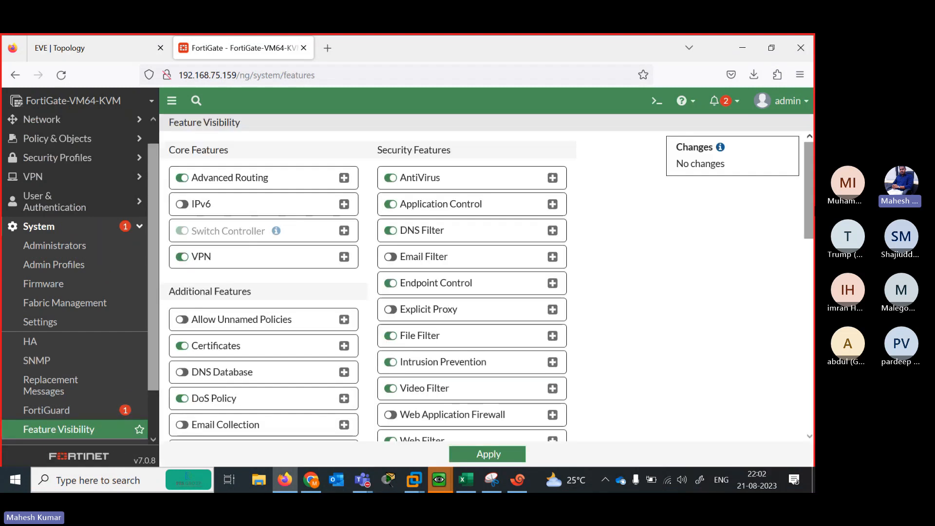
{"action": "scroll", "coordinate": [294, 311], "scroll_direction": "down", "scroll_amount": 5}
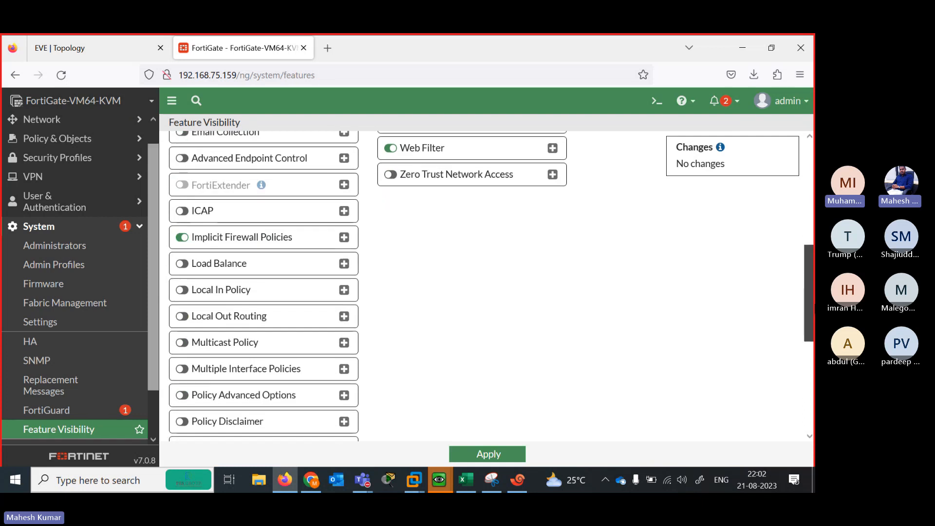
{"action": "left_click", "coordinate": [182, 368]}
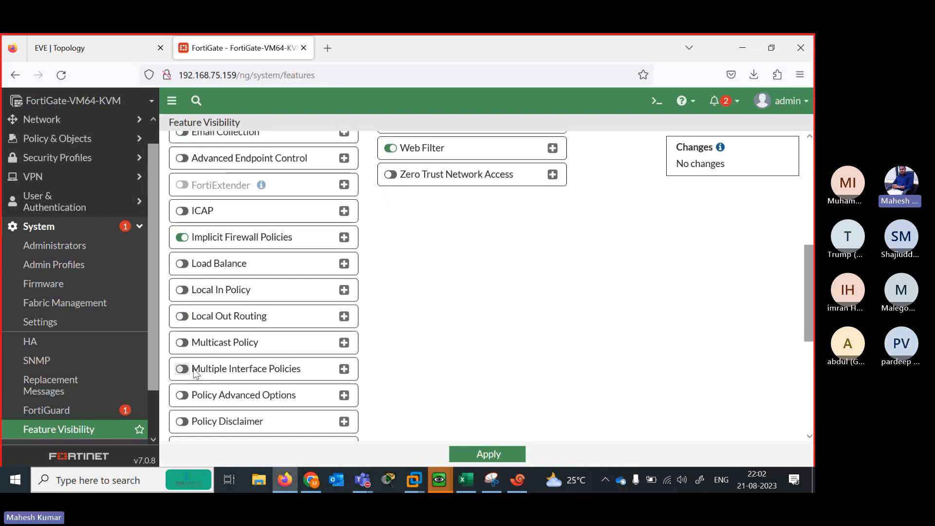
{"action": "left_click", "coordinate": [487, 454]}
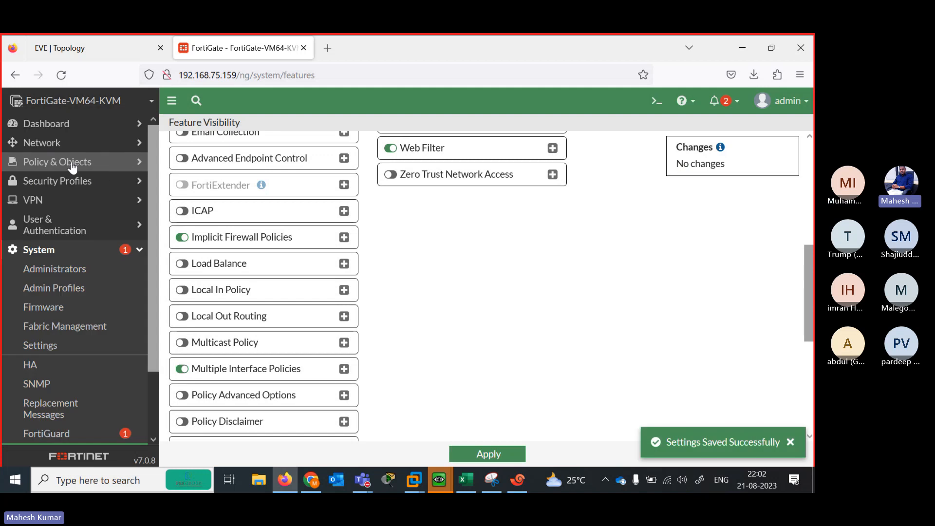
Open the firewall policy list, look at vpn_DVPN_remote_0, and start a new policy
{"action": "left_click", "coordinate": [71, 165]}
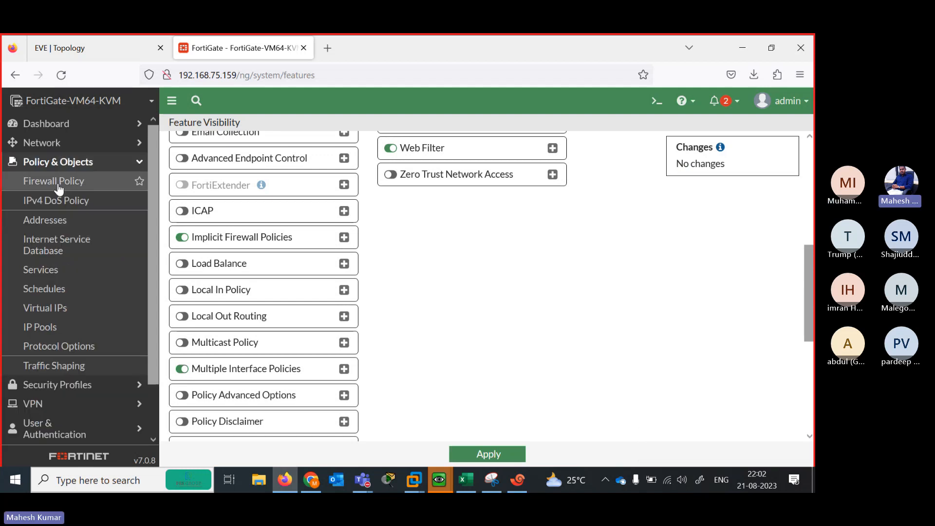
{"action": "left_click", "coordinate": [56, 187]}
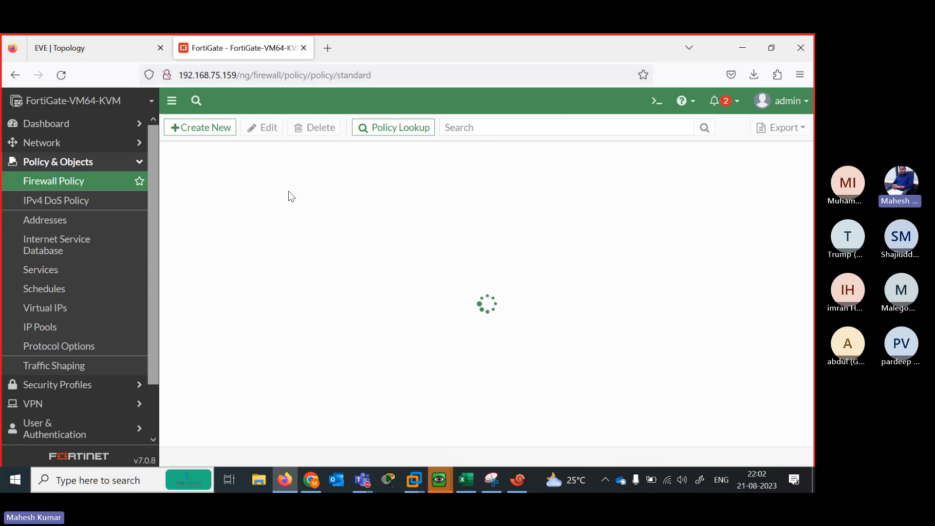
{"action": "left_click", "coordinate": [199, 127]}
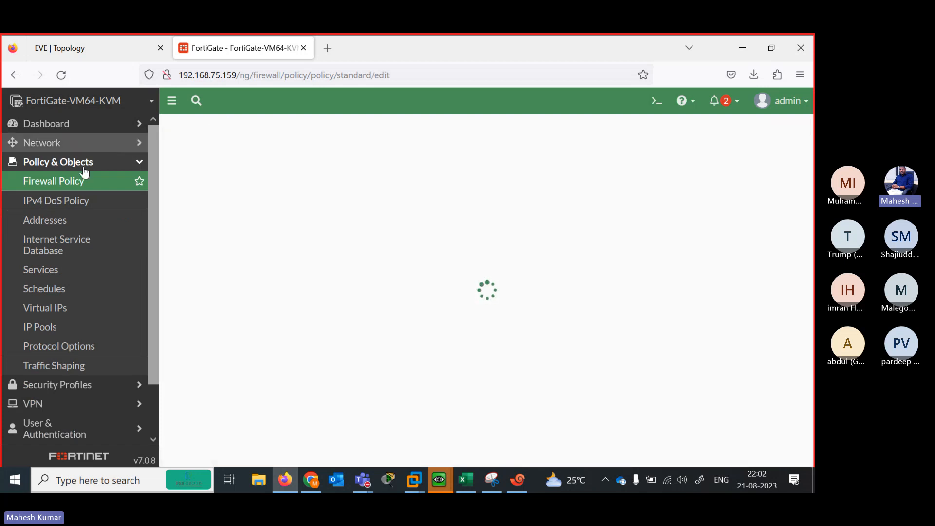
{"action": "left_click", "coordinate": [72, 183]}
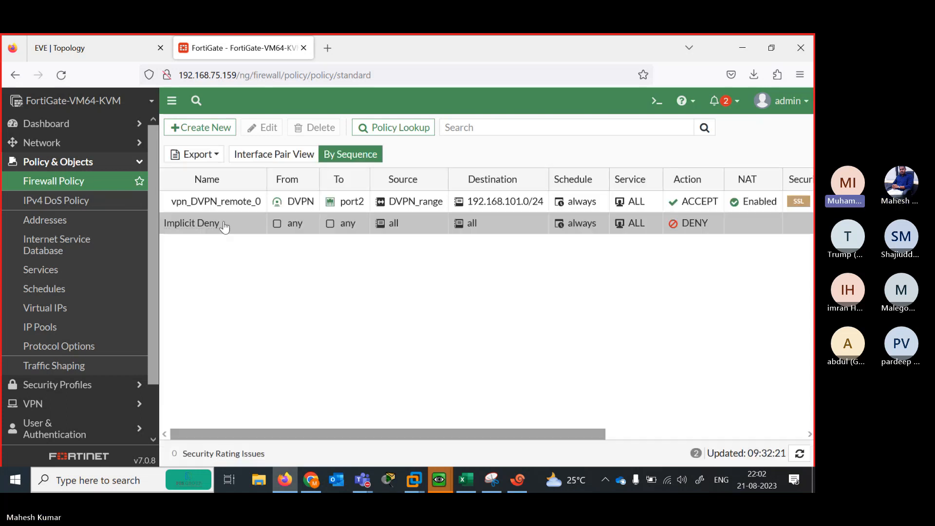
{"action": "left_click", "coordinate": [200, 206]}
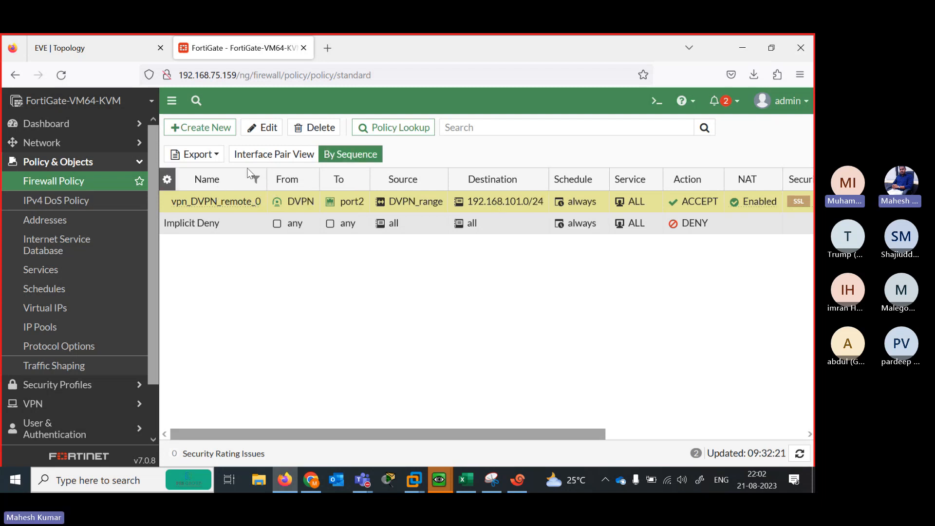
{"action": "left_click", "coordinate": [189, 130]}
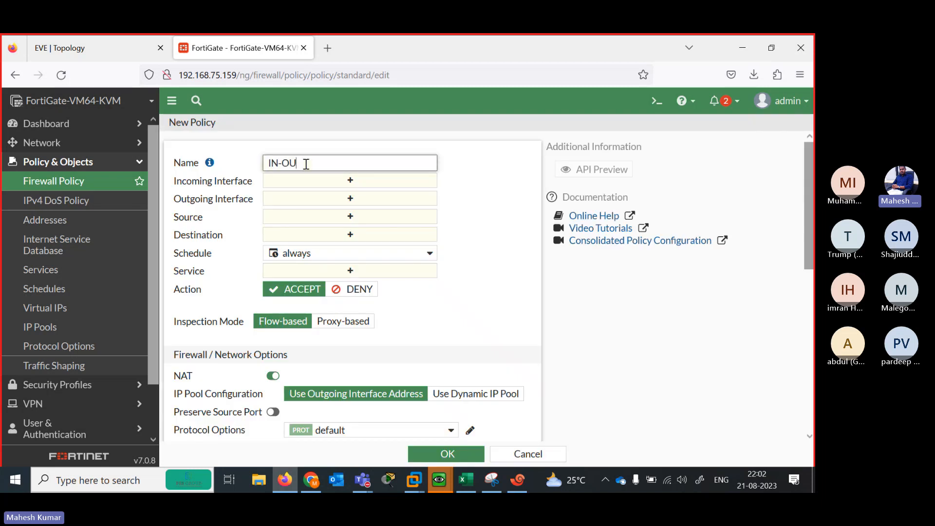
Set the new policy's incoming interface to port2 and outgoing interface to port3
{"action": "left_click", "coordinate": [323, 180]}
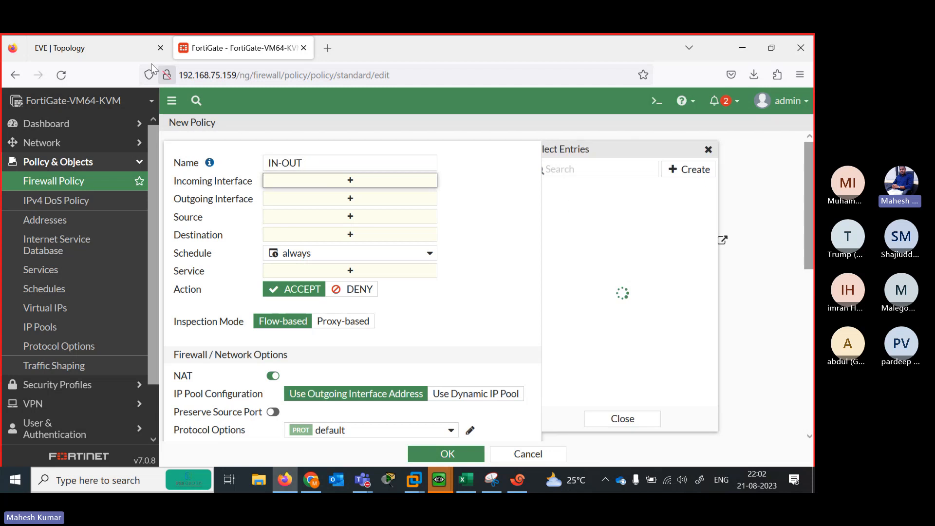
{"action": "left_click", "coordinate": [128, 45]}
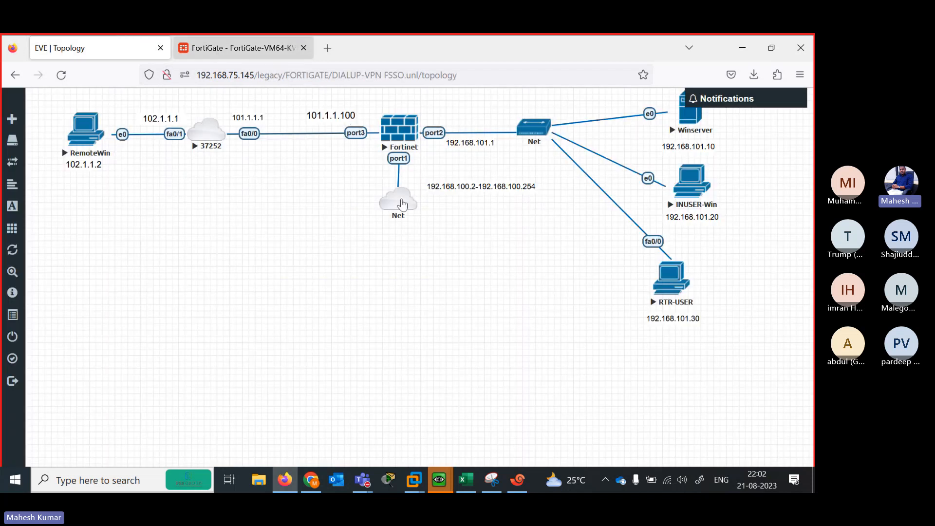
{"action": "left_click", "coordinate": [238, 48]}
{"action": "left_click", "coordinate": [597, 237]}
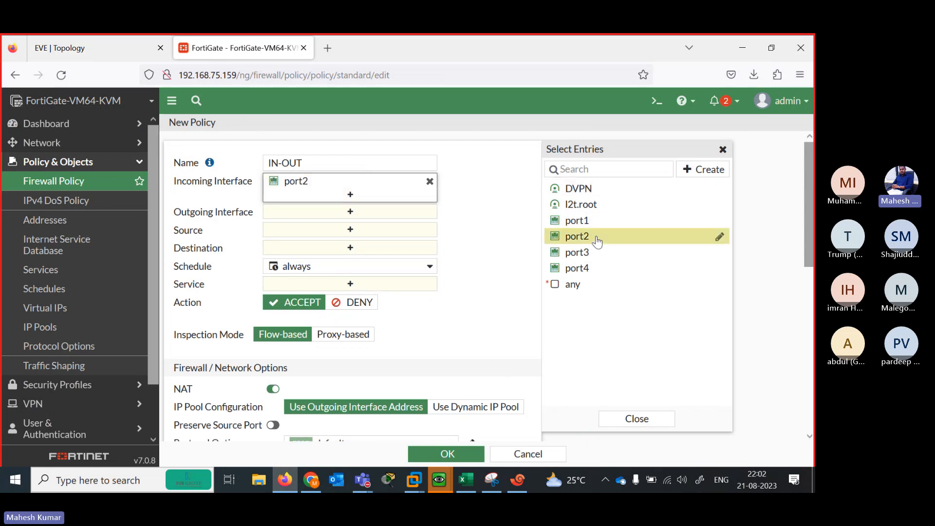
{"action": "left_click", "coordinate": [354, 213]}
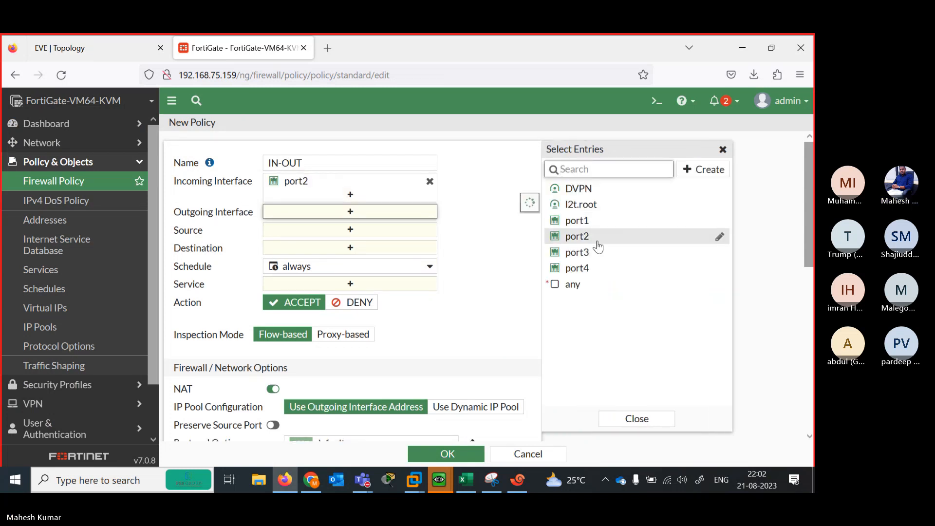
{"action": "left_click", "coordinate": [599, 251]}
Use all source and destination addresses with service ALL, then save the IN-OUT policy
{"action": "left_click", "coordinate": [350, 243]}
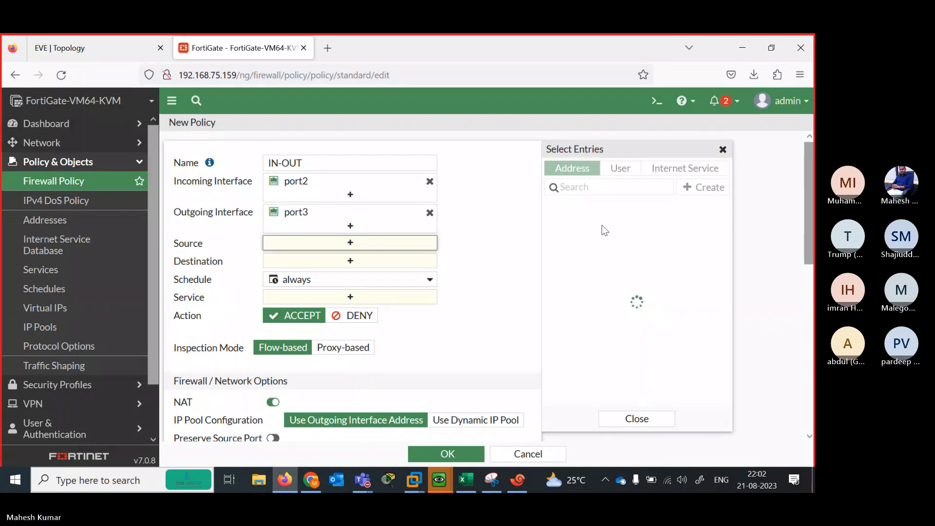
{"action": "left_click", "coordinate": [569, 239]}
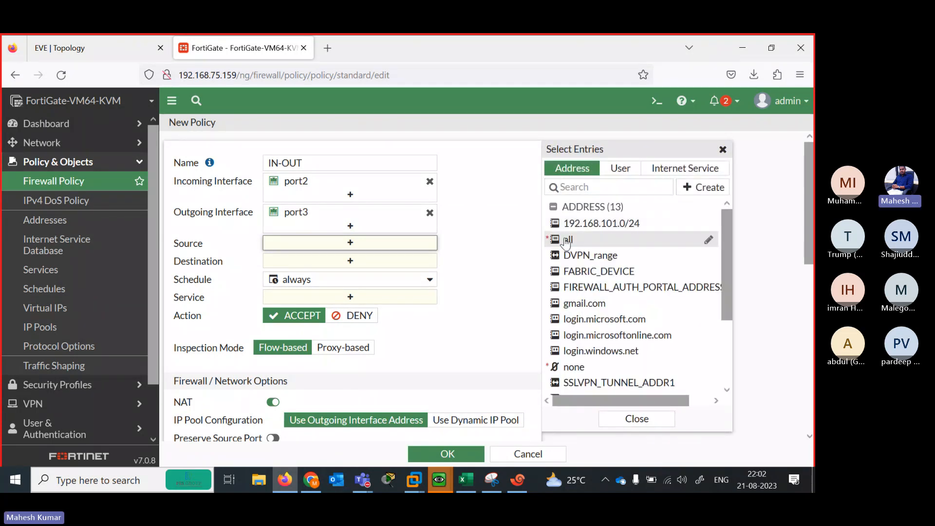
{"action": "left_click", "coordinate": [357, 273]}
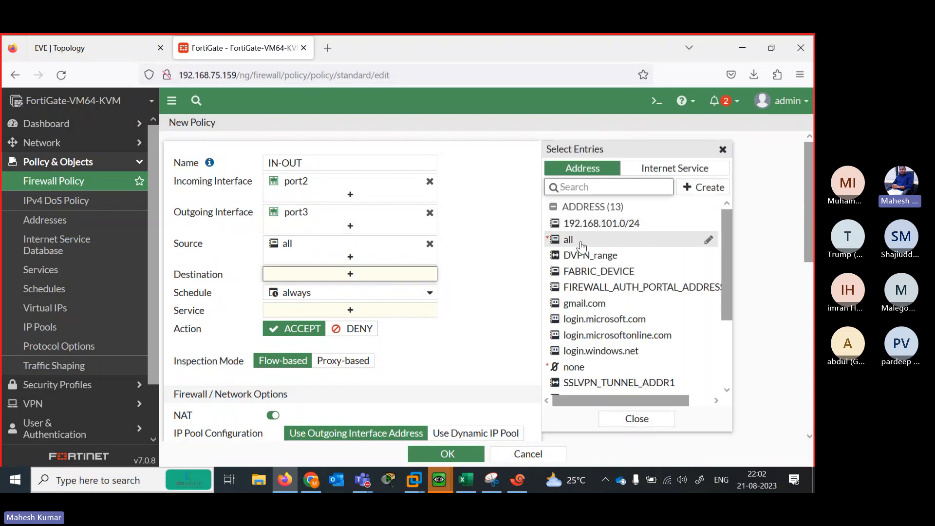
{"action": "left_click", "coordinate": [581, 243]}
{"action": "left_click", "coordinate": [350, 323]}
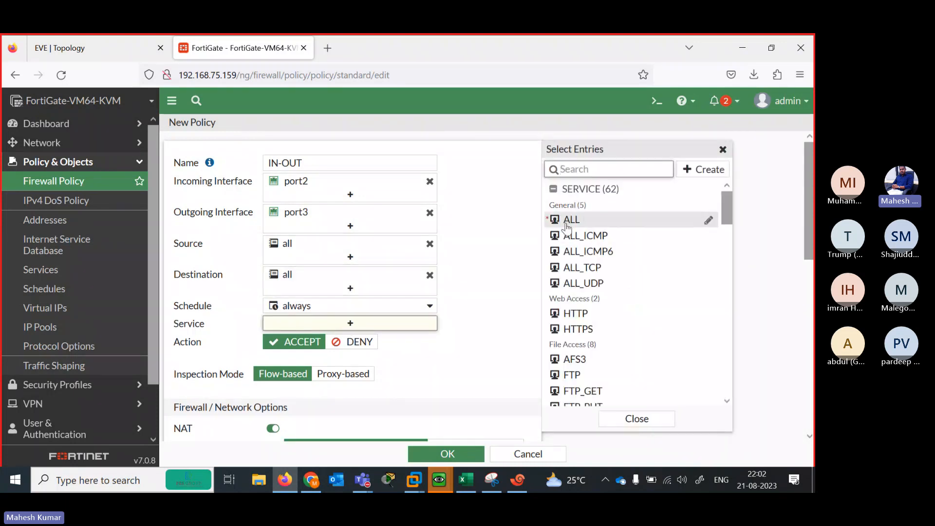
{"action": "left_click", "coordinate": [567, 221]}
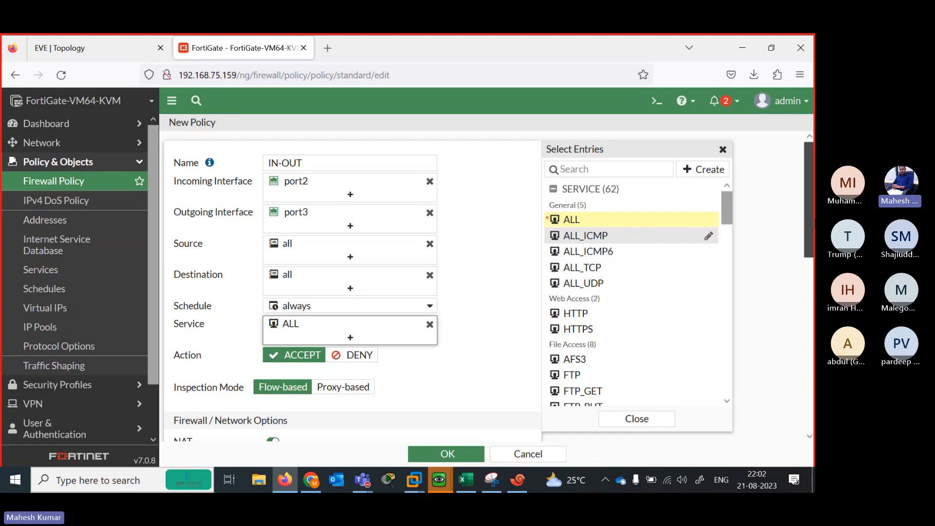
{"action": "scroll", "coordinate": [448, 298], "scroll_direction": "down", "scroll_amount": 5}
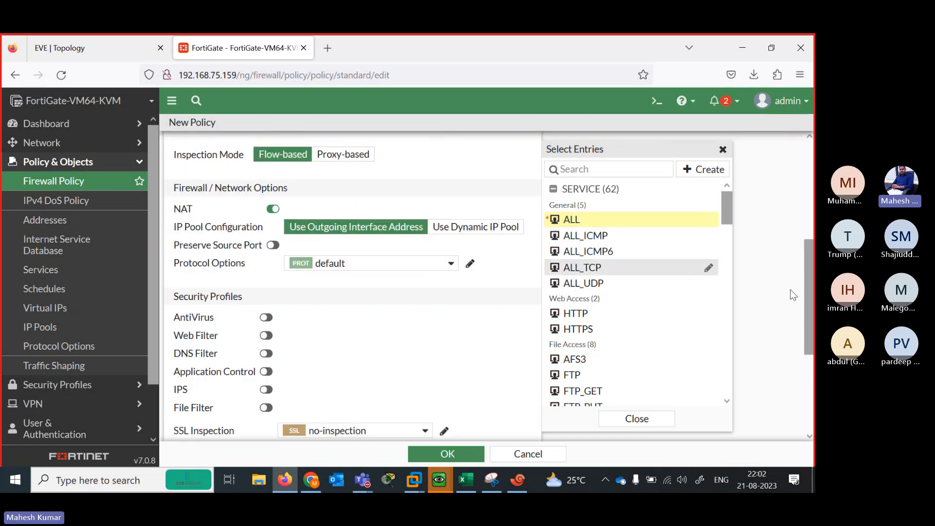
{"action": "scroll", "coordinate": [415, 411], "scroll_direction": "down", "scroll_amount": 3}
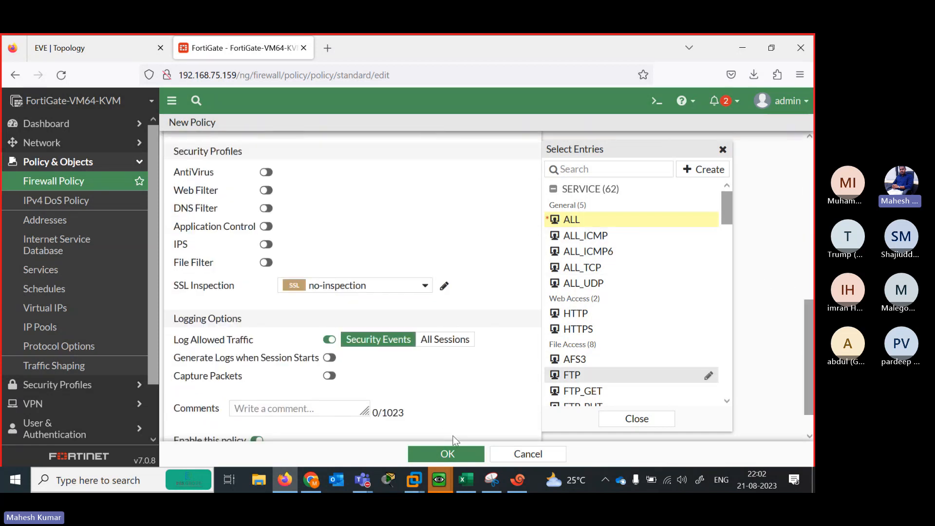
{"action": "left_click", "coordinate": [459, 452]}
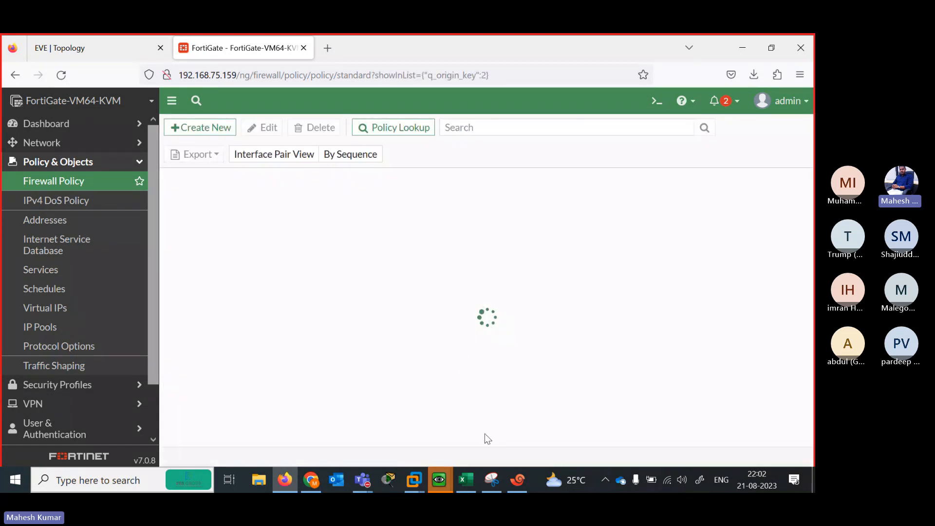
Bring the INUSER-Win inside host console forward and reposition its command prompt window
{"action": "mouse_move", "coordinate": [439, 481]}
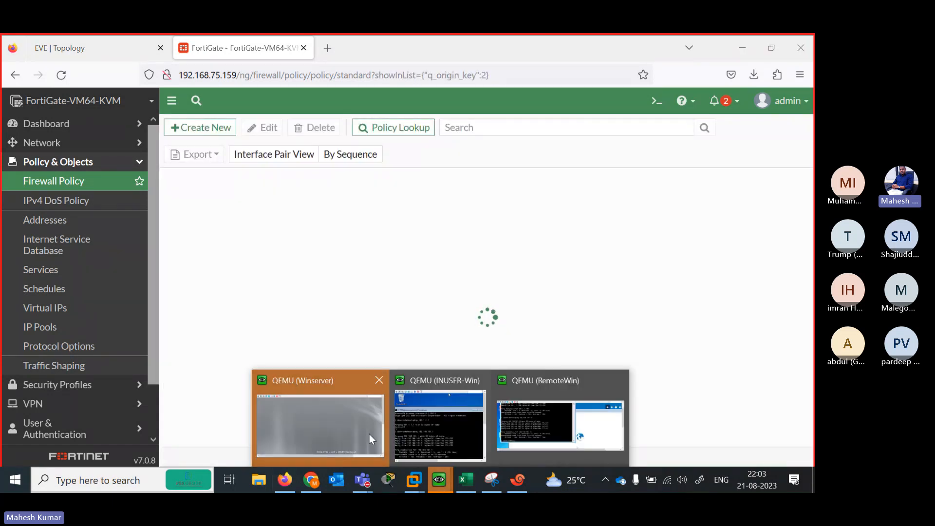
{"action": "left_click", "coordinate": [548, 427]}
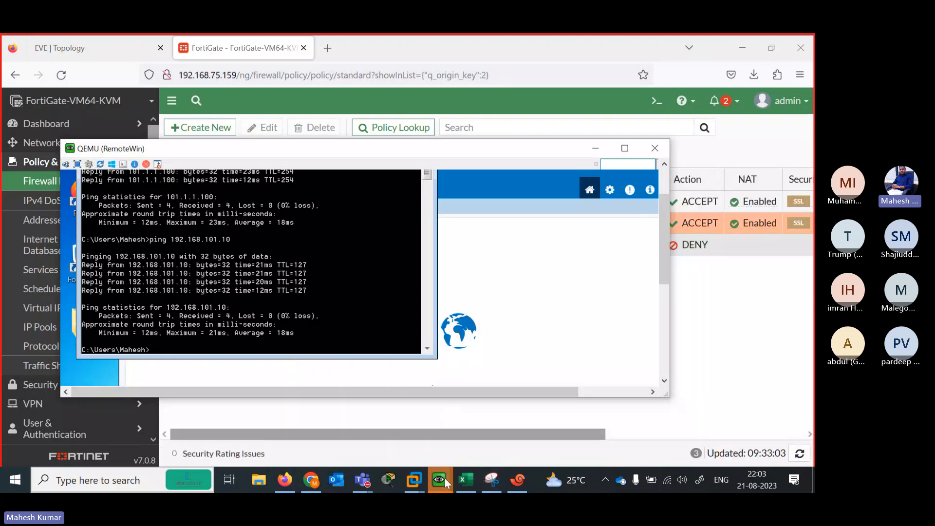
{"action": "mouse_move", "coordinate": [445, 477]}
{"action": "left_click", "coordinate": [469, 443]}
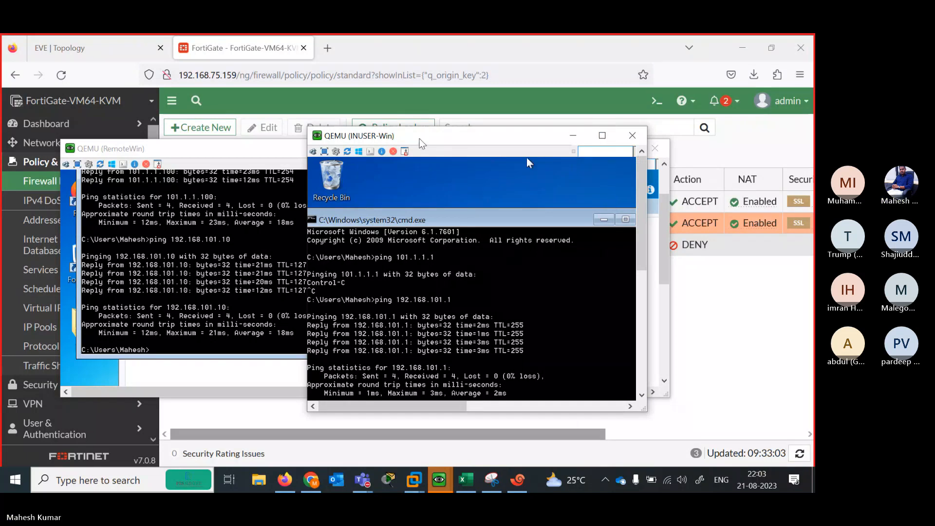
{"action": "left_click_drag", "start_coordinate": [527, 137], "coordinate": [368, 129]}
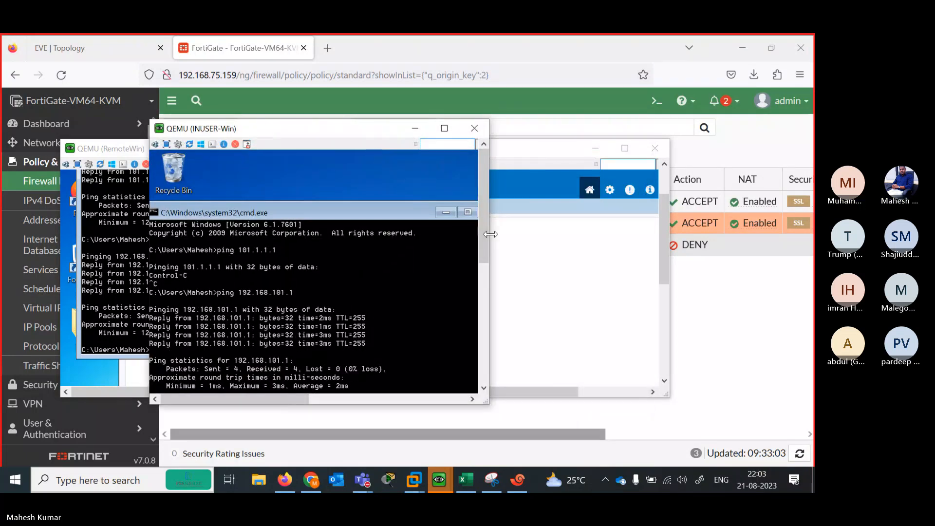
{"action": "left_click_drag", "start_coordinate": [489, 234], "coordinate": [691, 234]}
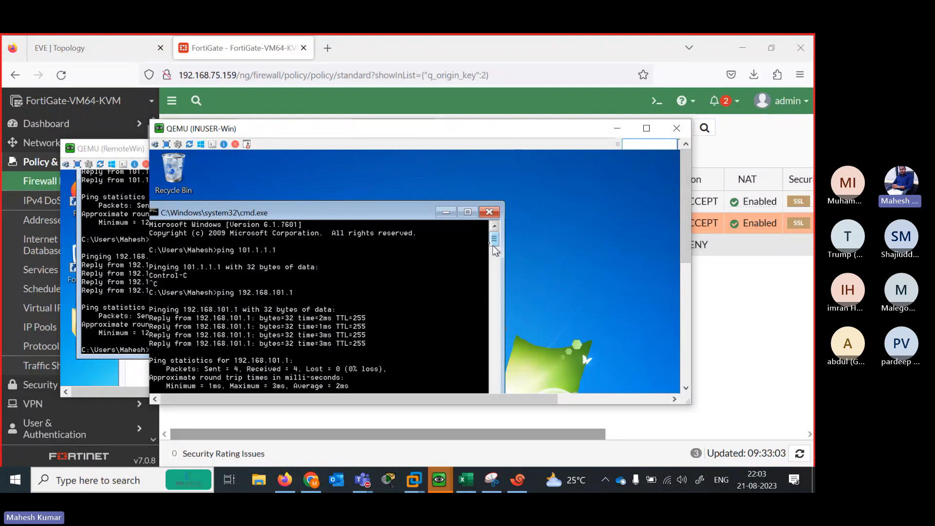
{"action": "left_click_drag", "start_coordinate": [388, 216], "coordinate": [470, 169]}
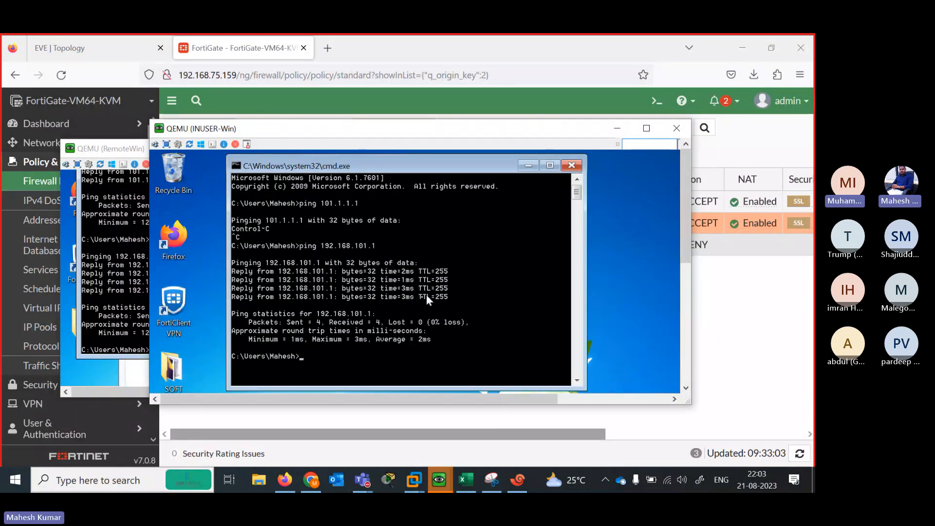
Rerun ping 101.1.1.1 from the inside host to confirm it now answers, then stop it
{"action": "key", "text": "Up"}
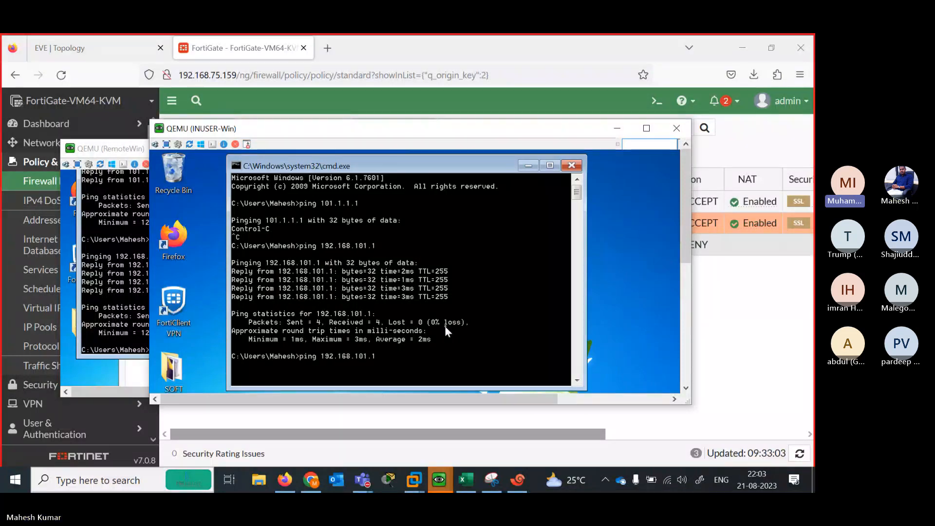
{"action": "key", "text": "Up"}
{"action": "key", "text": "Return"}
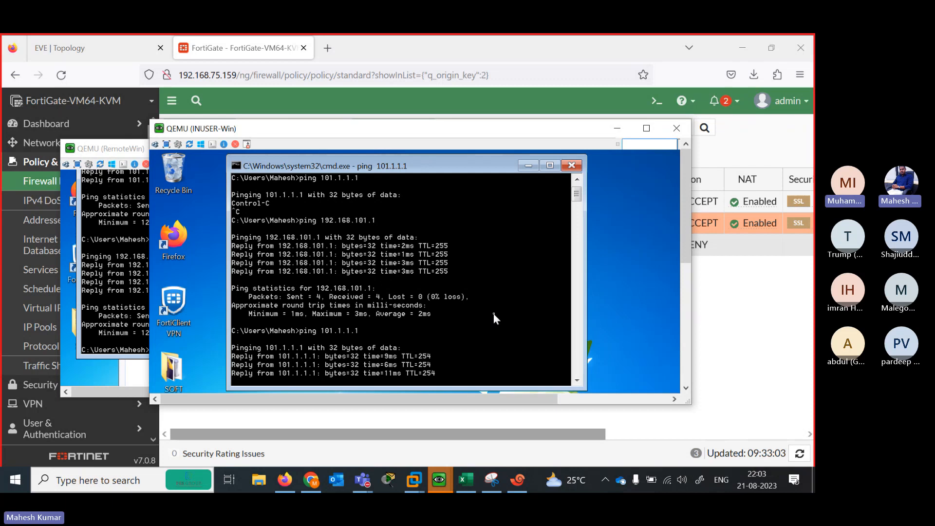
{"action": "key", "text": "ctrl+c"}
Start a continuous 'ping 101.1.1.1 -t' and minimise the INUSER-Win console
{"action": "key", "text": "Up"}
{"action": "key", "text": "Return"}
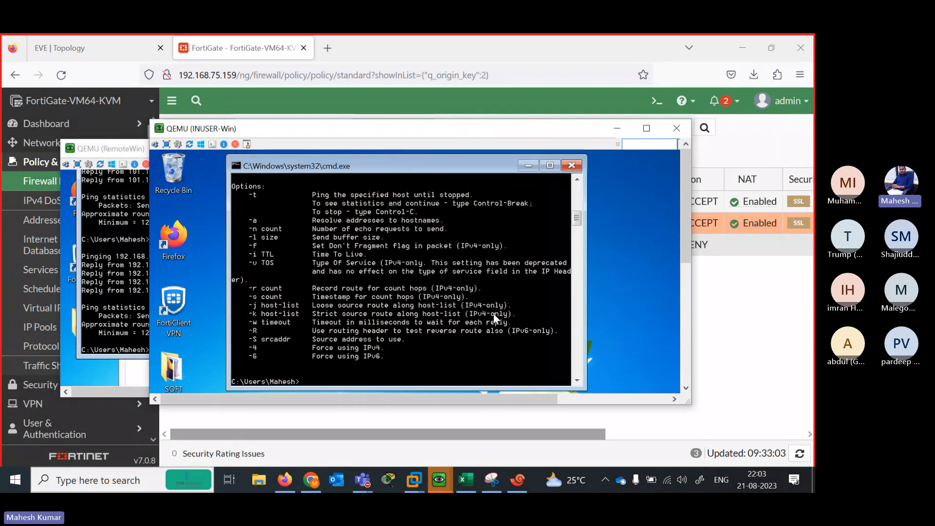
{"action": "key", "text": "Up"}
{"action": "key", "text": "BackSpace"}
{"action": "key", "text": "BackSpace"}
{"action": "key", "text": "BackSpace"}
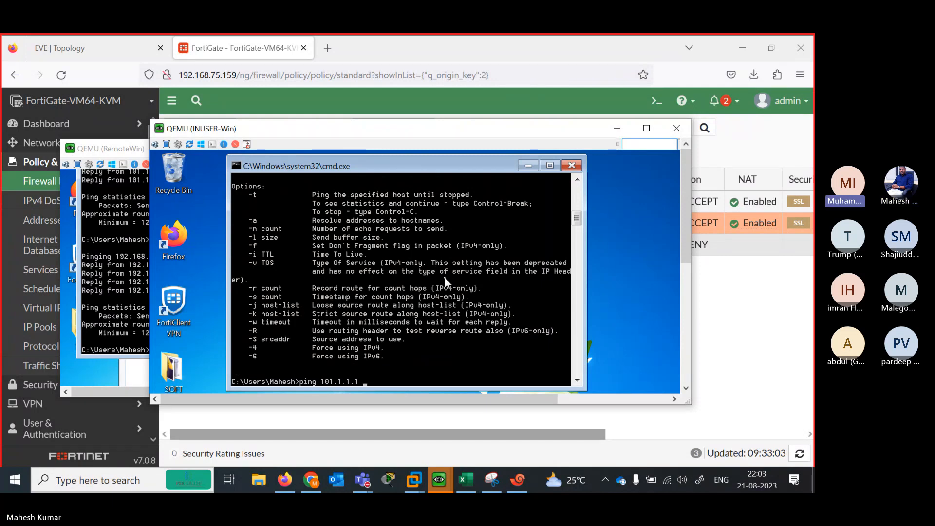
{"action": "type", "text": "-t"}
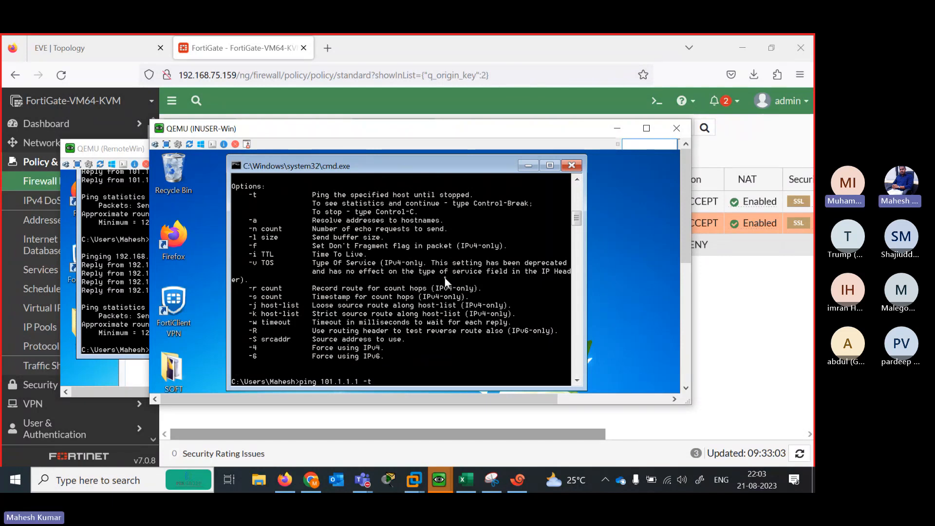
{"action": "key", "text": "Return"}
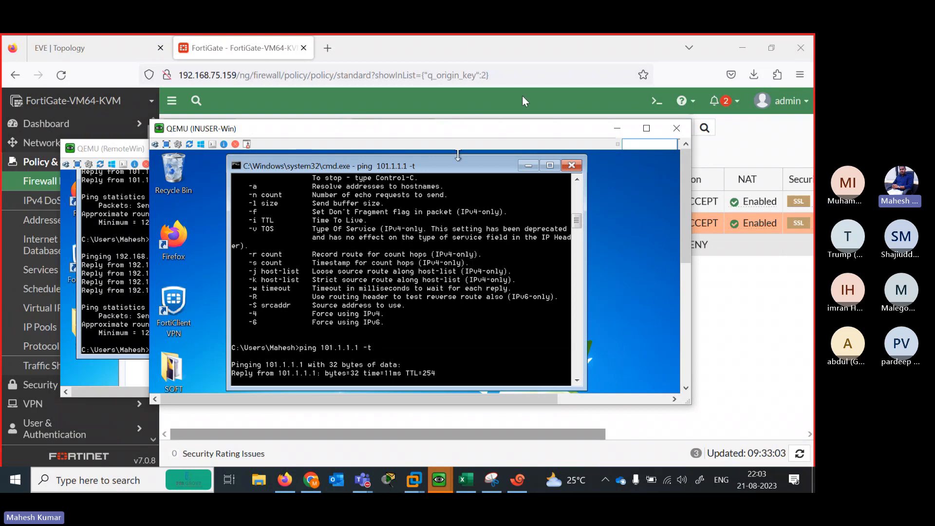
{"action": "left_click", "coordinate": [548, 165]}
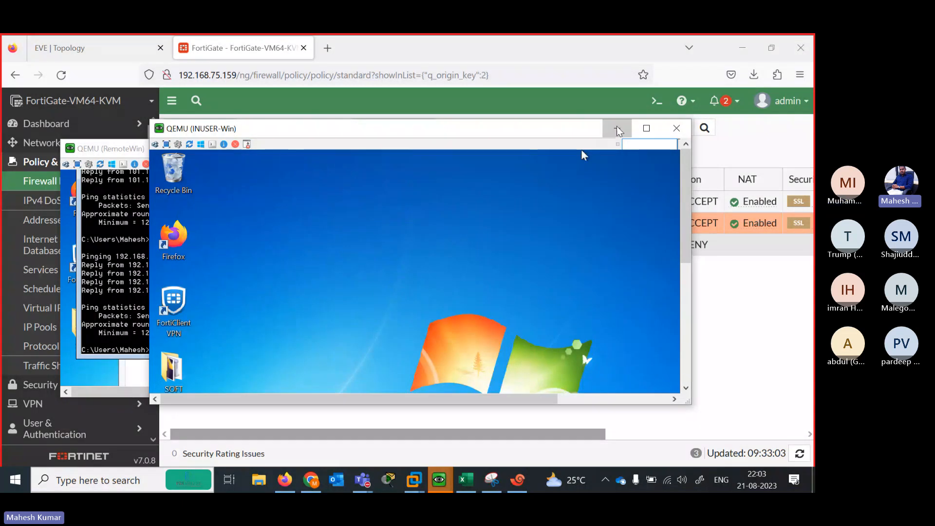
{"action": "left_click", "coordinate": [616, 128]}
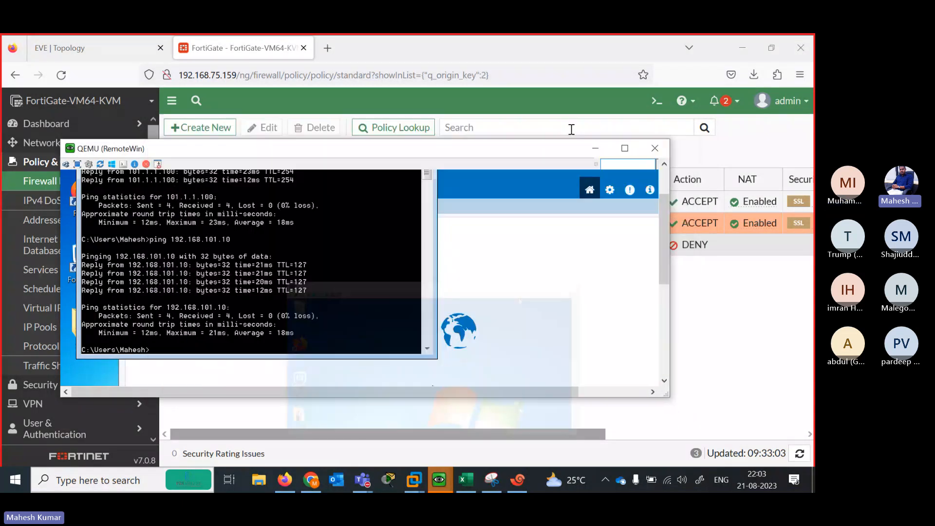
Minimise RemoteWin to view the IN-OUT port2→port3 policy, then return to the EVE topology
{"action": "left_click", "coordinate": [595, 148]}
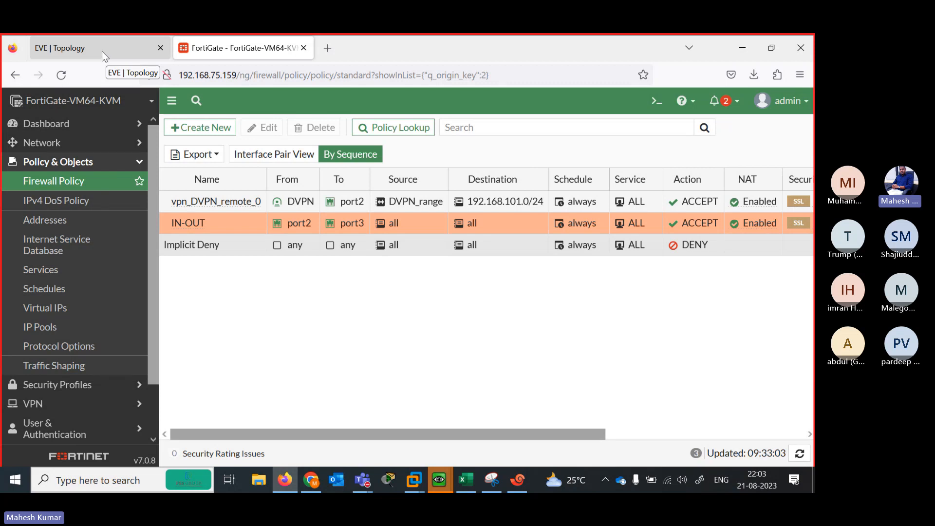
{"action": "left_click", "coordinate": [131, 48]}
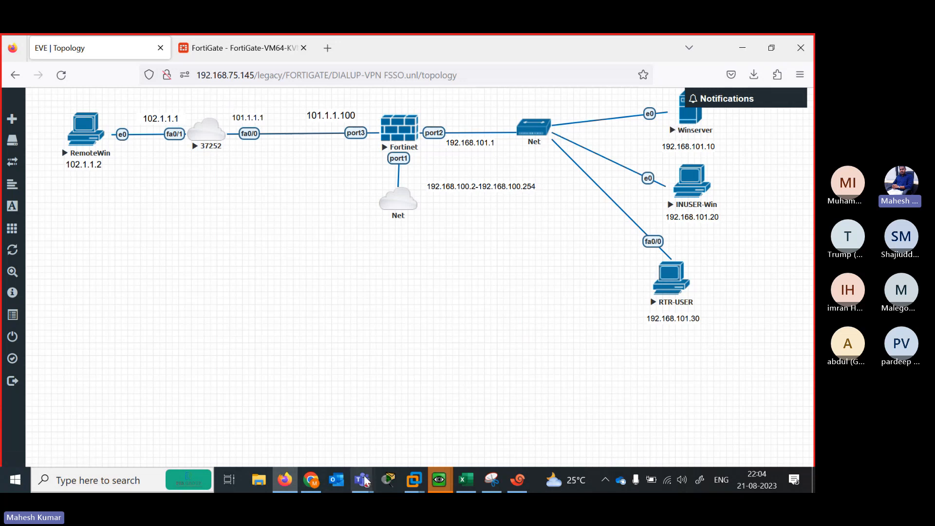
Stop the Teams meeting recording via More > Record and transcribe > Stop recording, confirming Stop
{"action": "mouse_move", "coordinate": [362, 480]}
{"action": "left_click", "coordinate": [381, 413]}
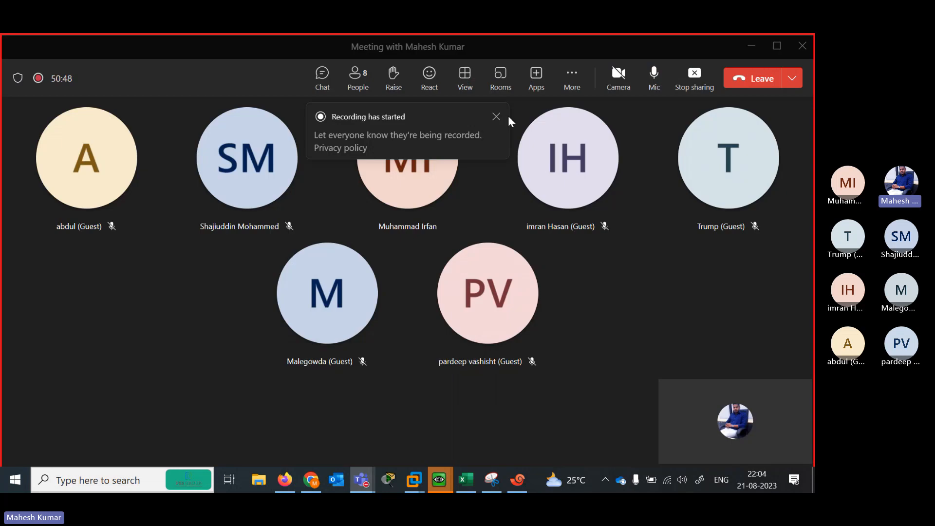
{"action": "left_click", "coordinate": [572, 80]}
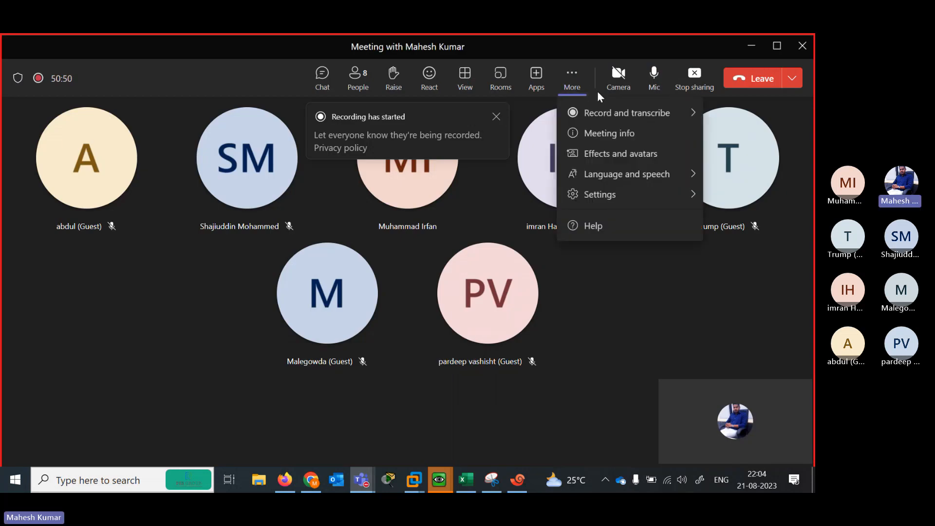
{"action": "mouse_move", "coordinate": [607, 113]}
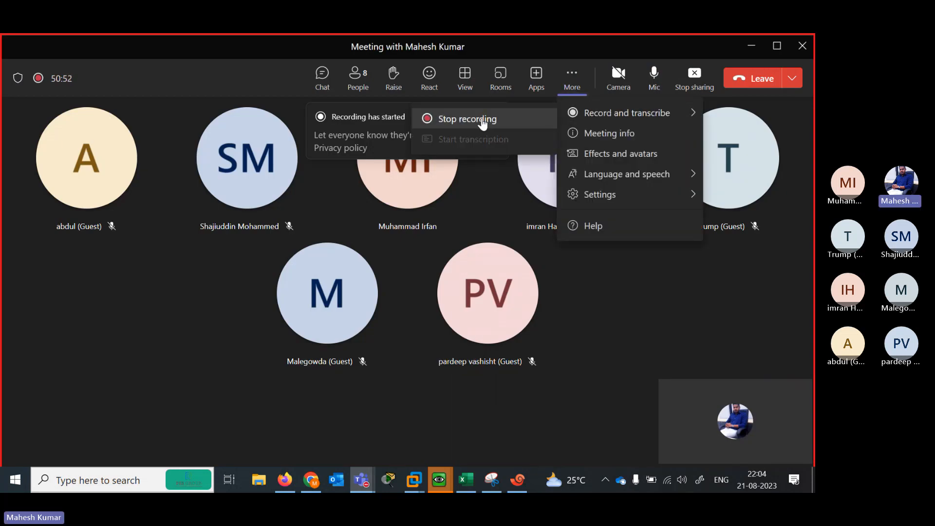
{"action": "left_click", "coordinate": [489, 120]}
{"action": "left_click", "coordinate": [484, 262]}
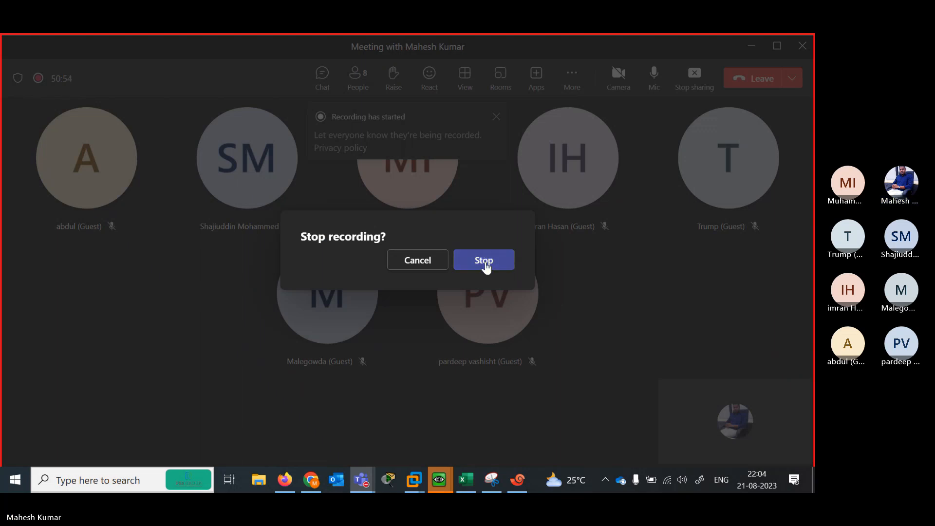